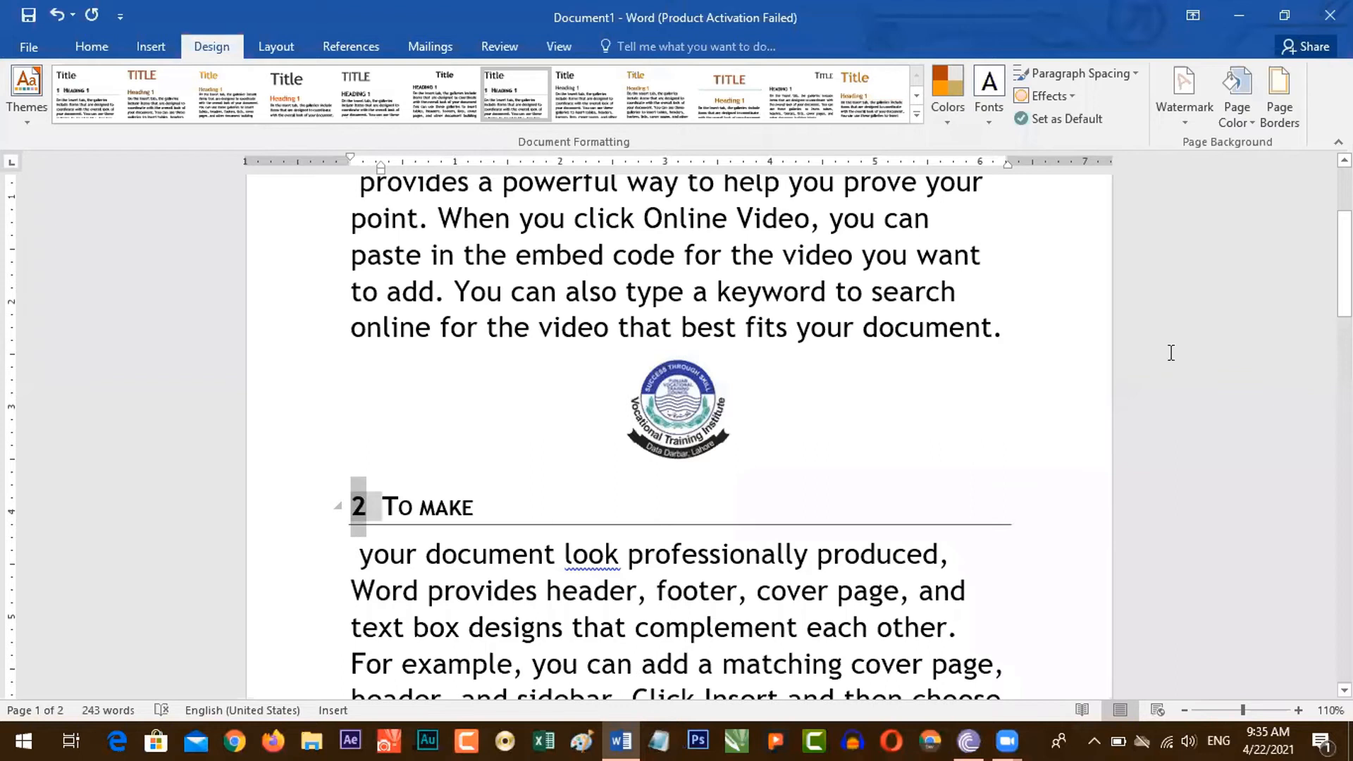
Apply the built-in Shaded style set to the document and review its headings.
{"action": "mouse_move", "coordinate": [1345, 264]}
{"action": "left_mouse_down"}
{"action": "mouse_move", "coordinate": [1345, 631]}
{"action": "mouse_move", "coordinate": [1345, 229]}
{"action": "left_mouse_up"}
{"action": "left_click", "coordinate": [367, 456]}
{"action": "left_click", "coordinate": [466, 393]}
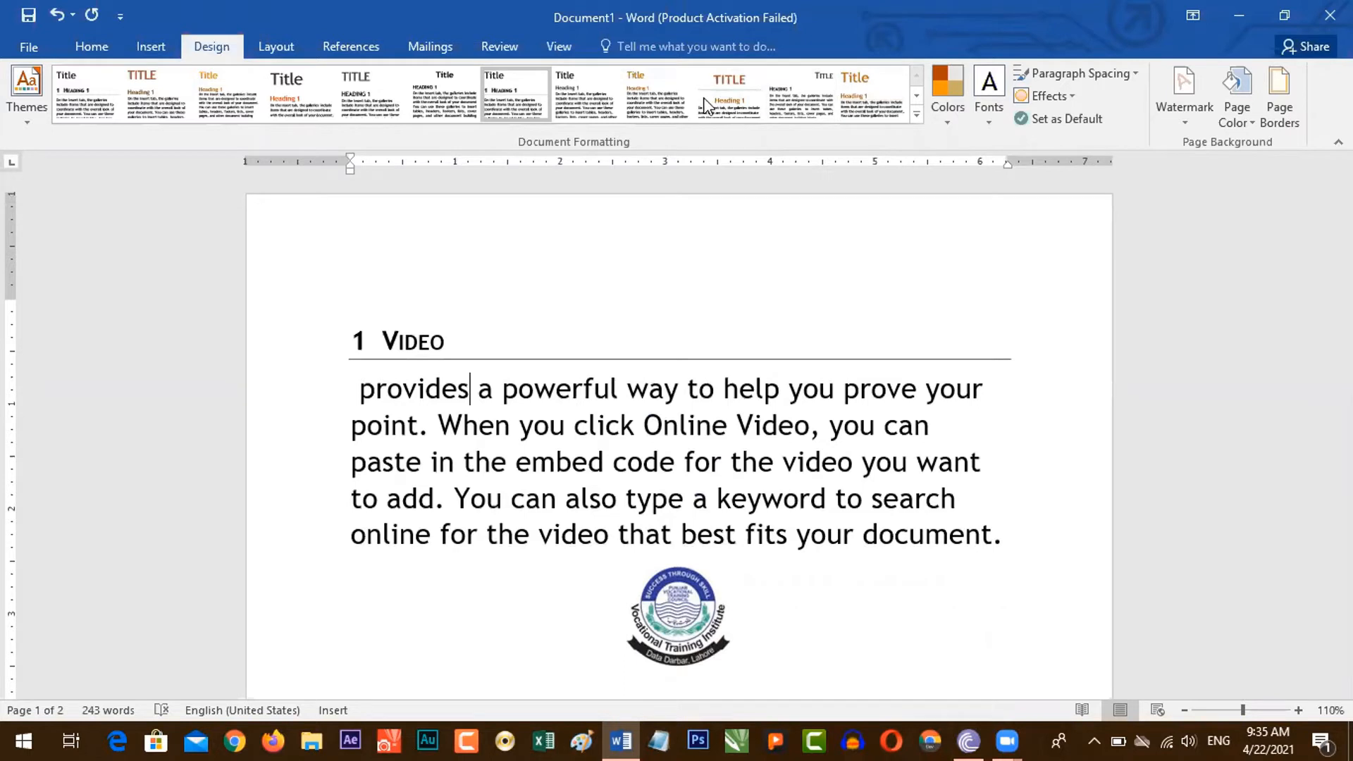
{"action": "left_click", "coordinate": [916, 114]}
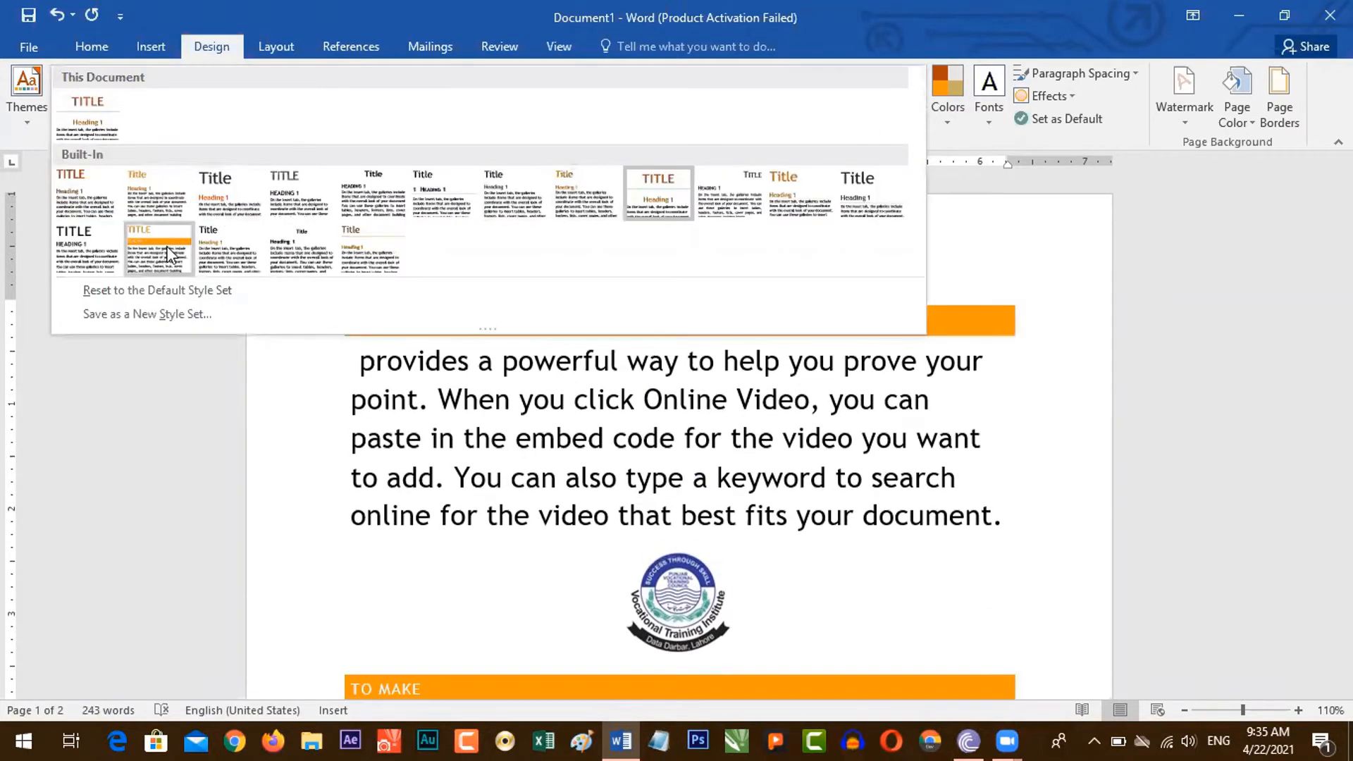
{"action": "left_click", "coordinate": [158, 246]}
{"action": "left_click", "coordinate": [597, 432]}
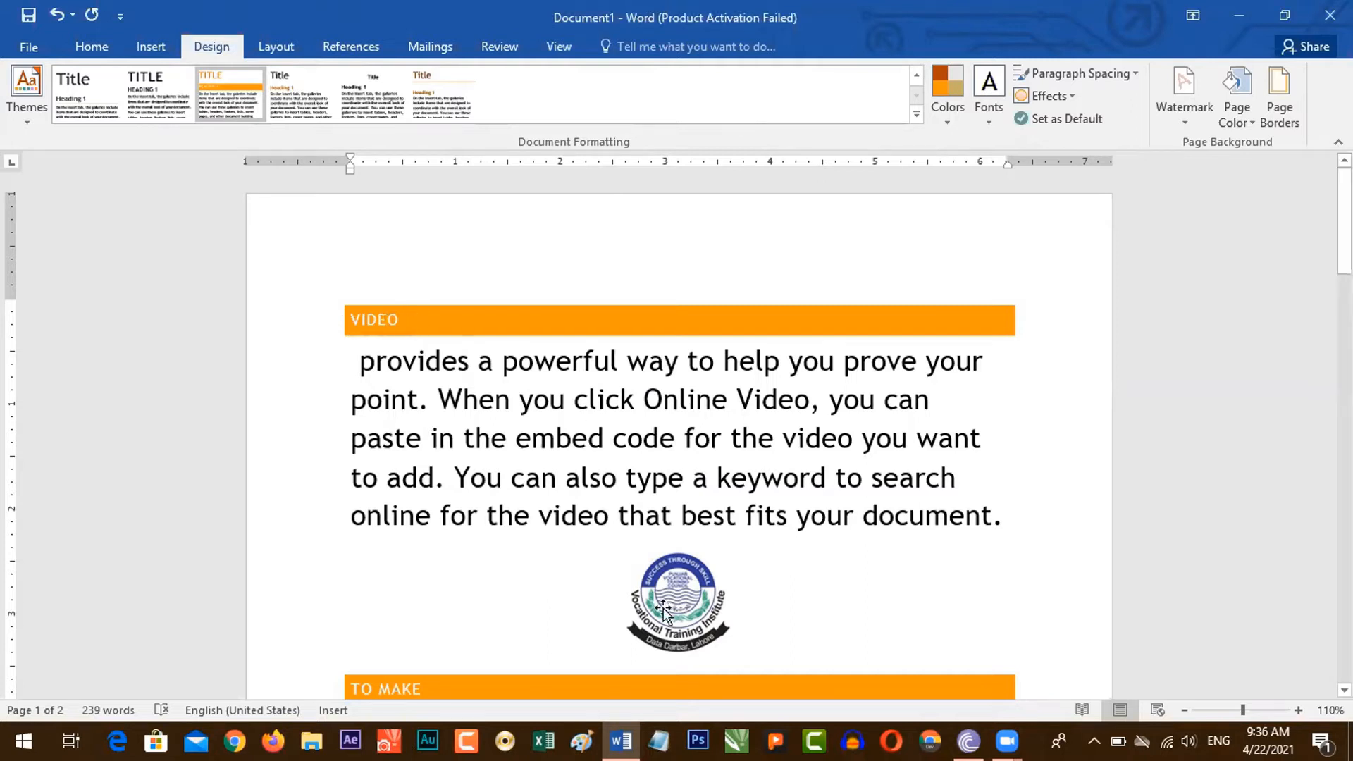
{"action": "scroll", "coordinate": [502, 484], "scroll_direction": "down", "scroll_amount": 4}
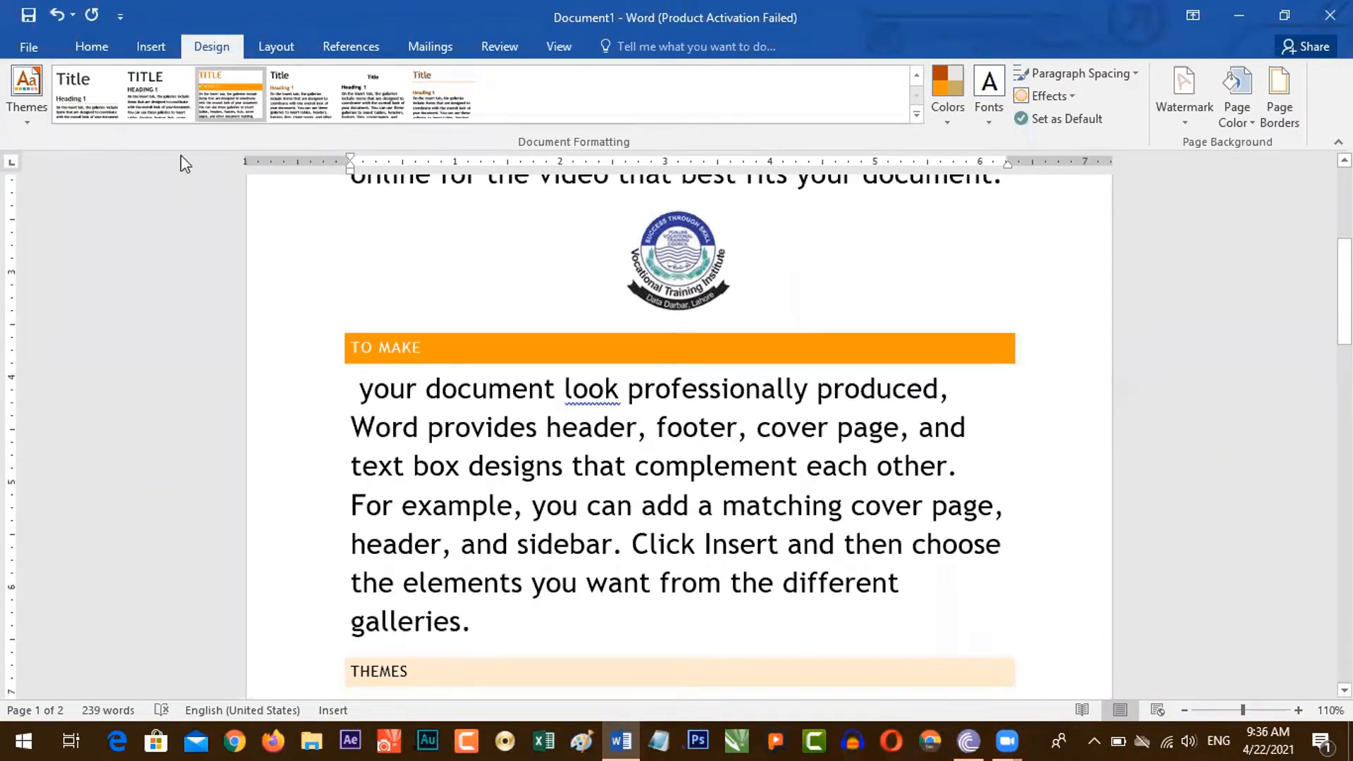
Change the document's theme colors to the Office color set.
{"action": "left_click", "coordinate": [919, 76]}
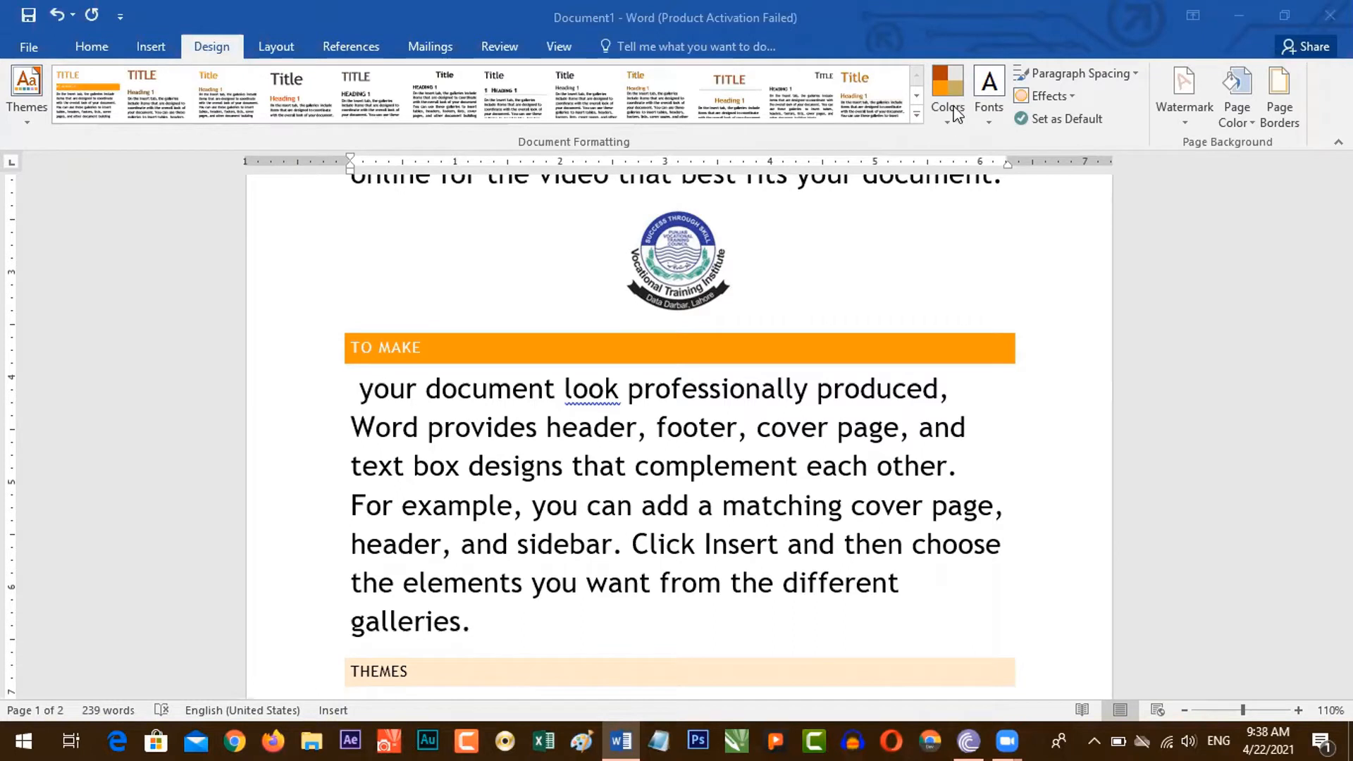
{"action": "left_click", "coordinate": [949, 126]}
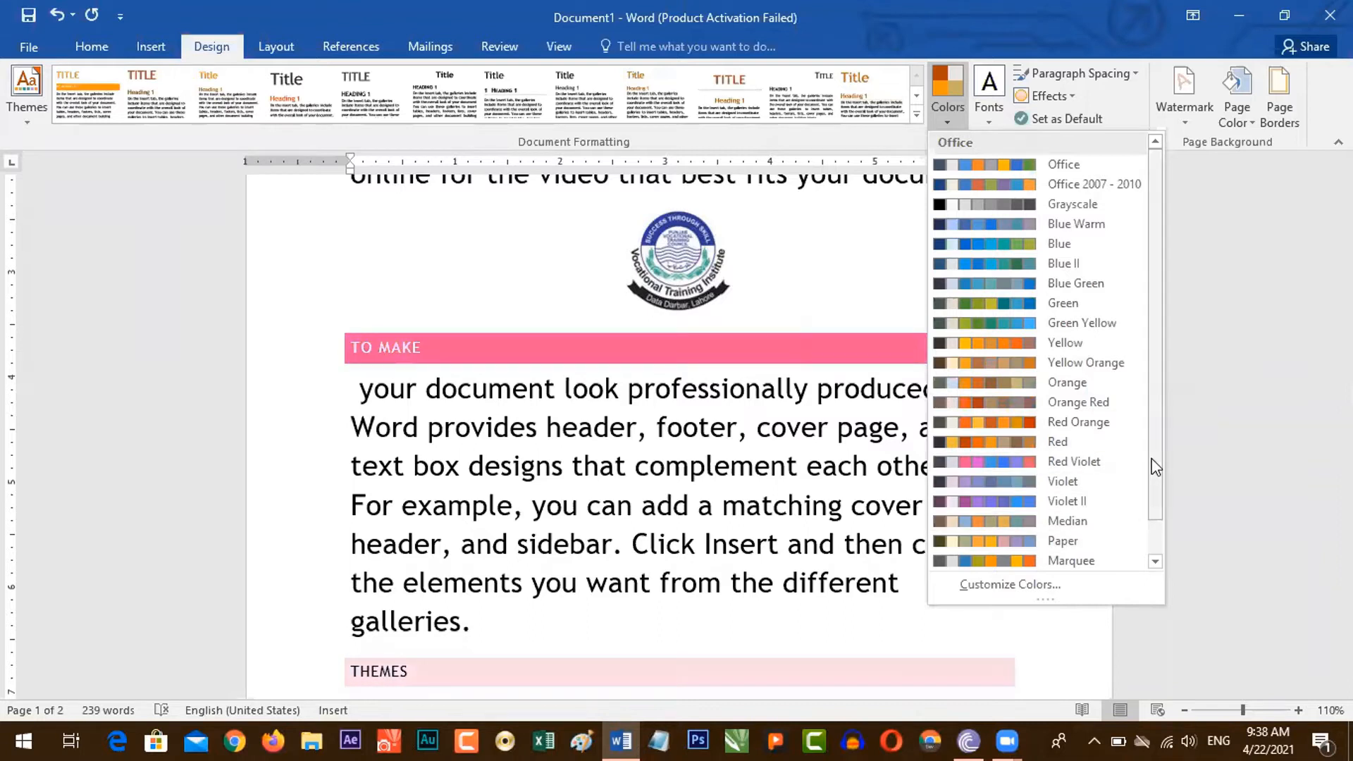
{"action": "scroll", "coordinate": [1155, 467], "scroll_direction": "down", "scroll_amount": 1}
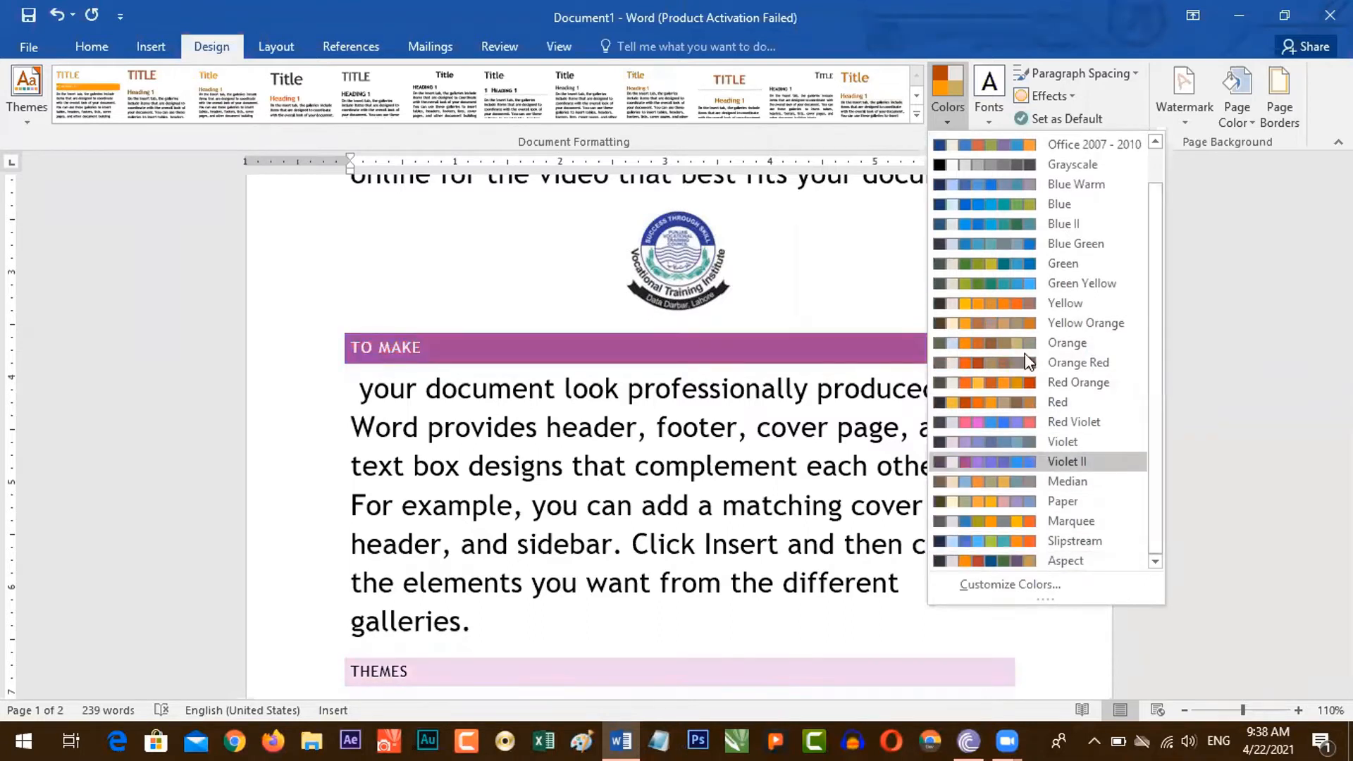
{"action": "scroll", "coordinate": [1156, 215], "scroll_direction": "up", "scroll_amount": 1}
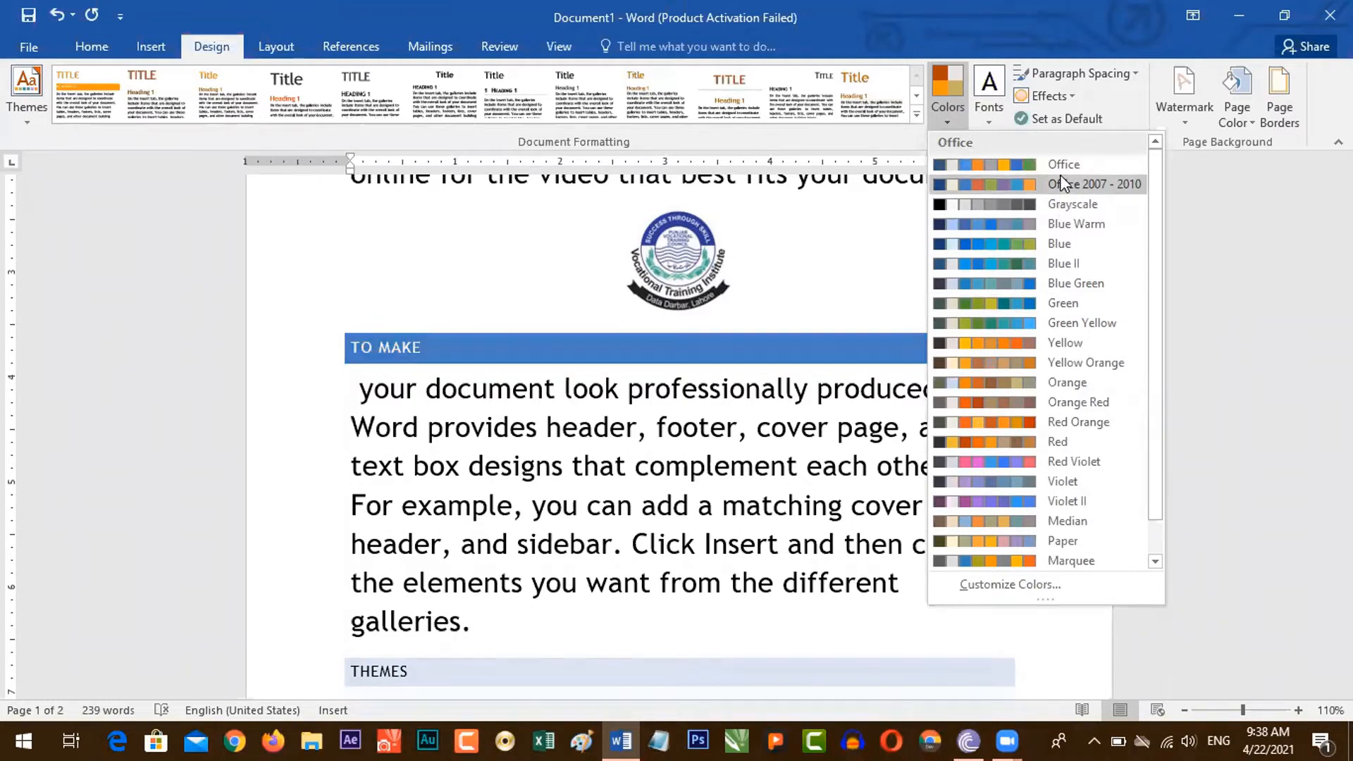
{"action": "left_click", "coordinate": [1058, 166]}
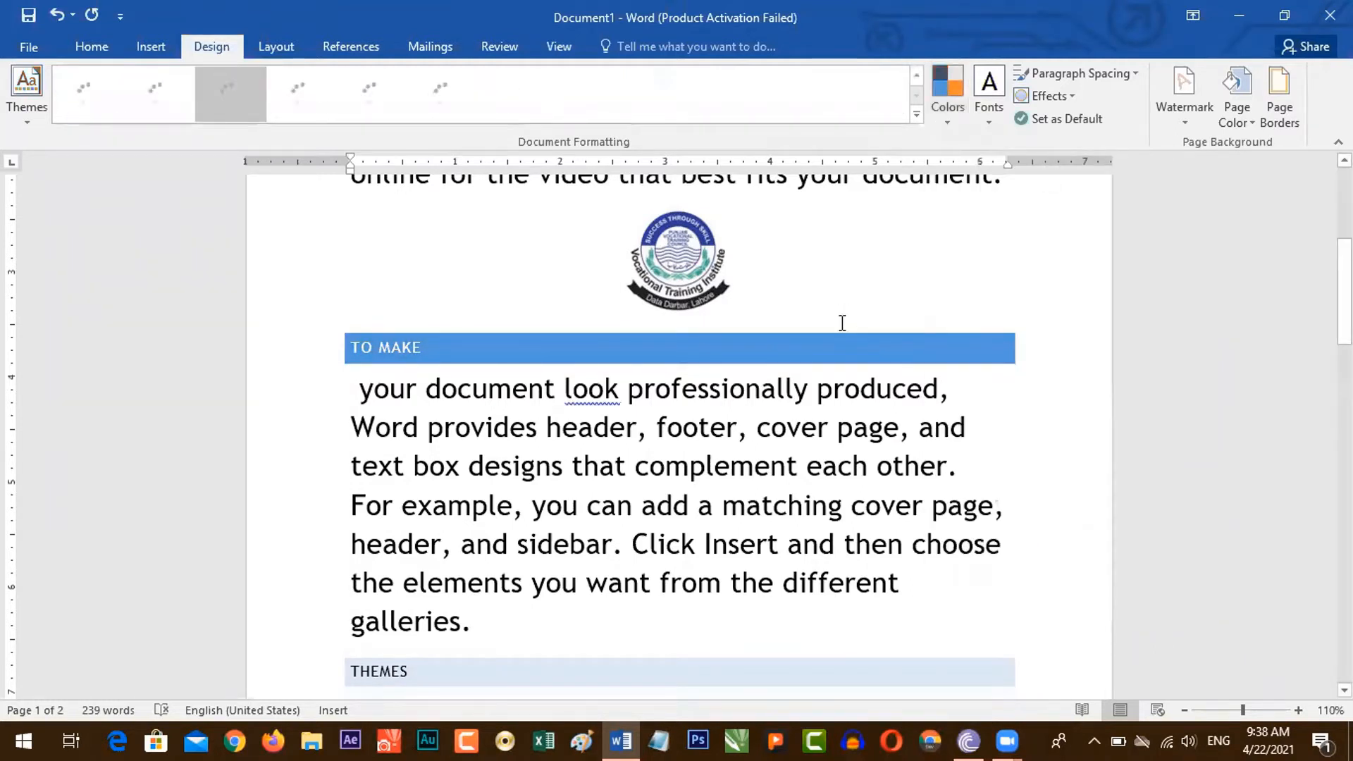
Compare the theme font pairs and apply Consolas-Verdana to the document.
{"action": "left_click", "coordinate": [999, 126]}
{"action": "left_click", "coordinate": [998, 125]}
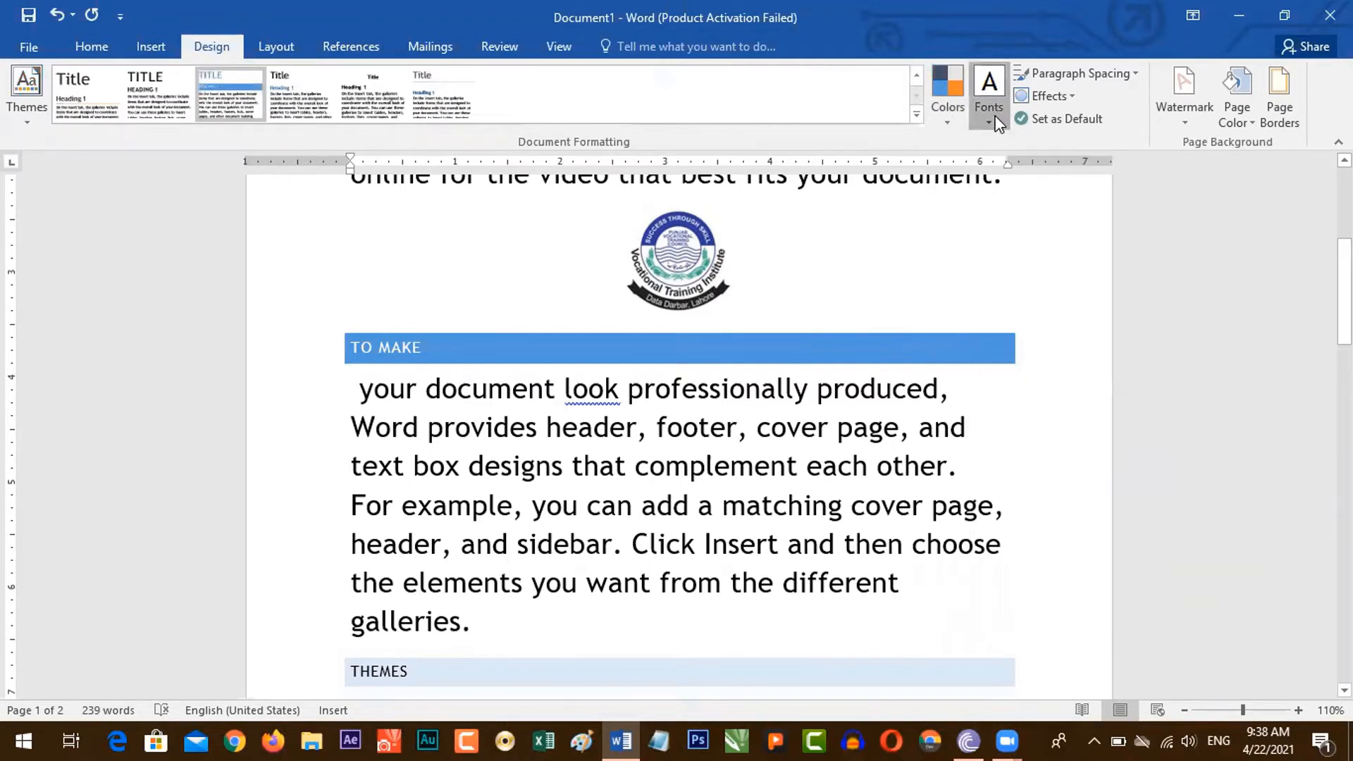
{"action": "left_click", "coordinate": [999, 126]}
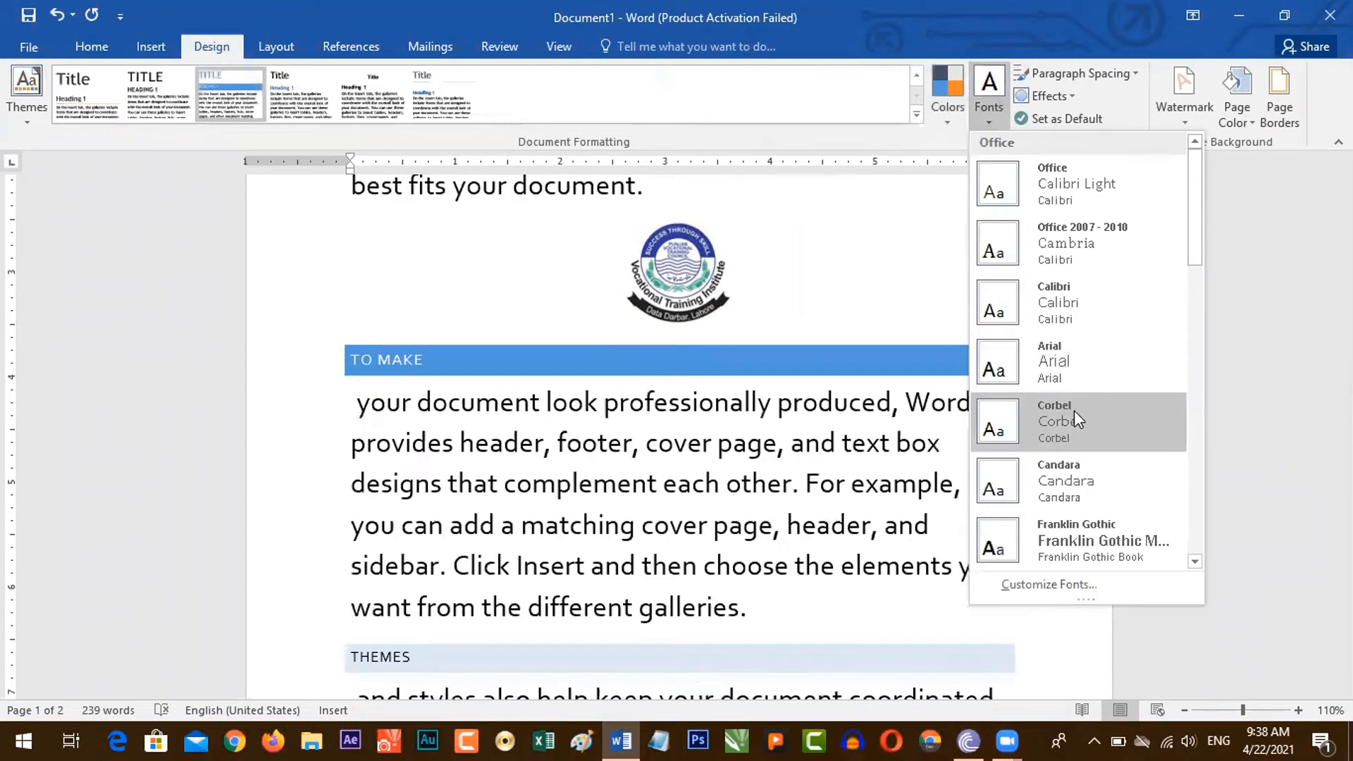
{"action": "scroll", "coordinate": [1183, 244], "scroll_direction": "down", "scroll_amount": 3}
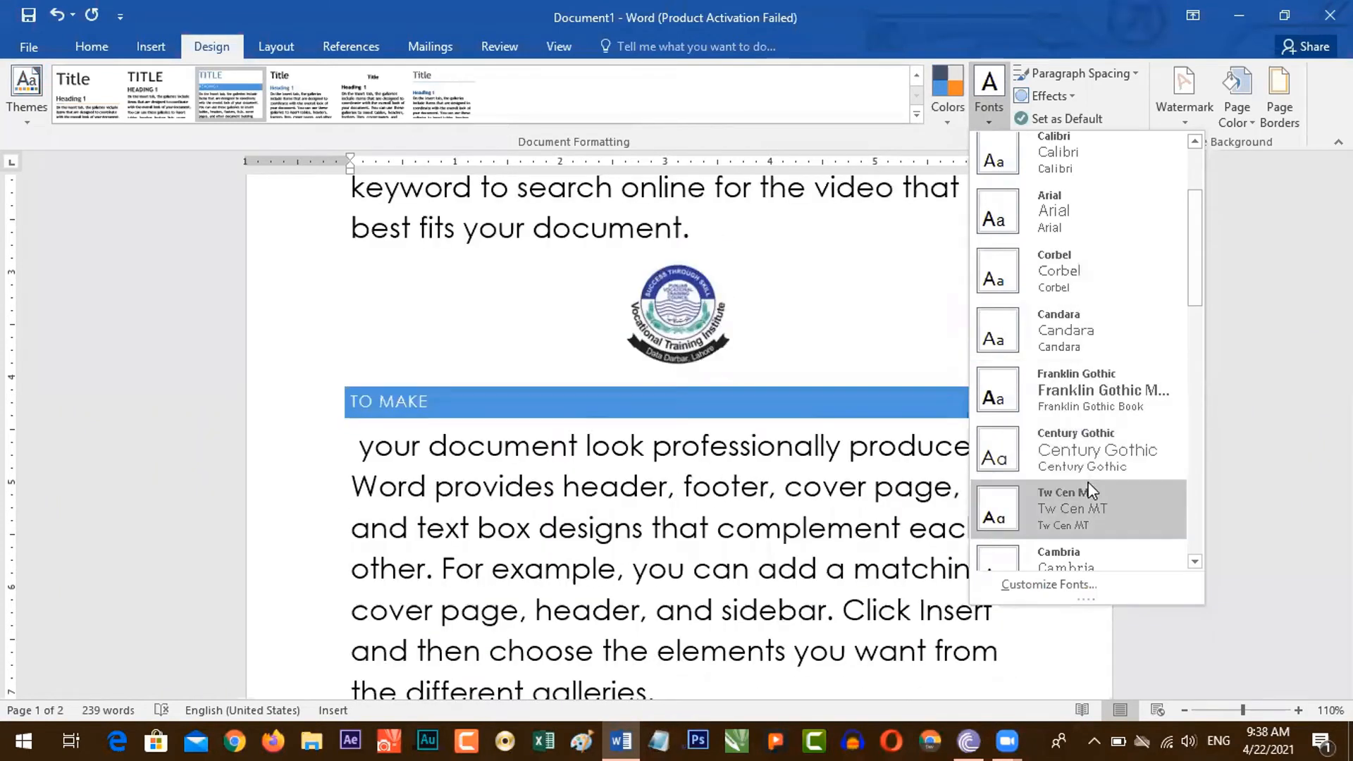
{"action": "left_click_drag", "start_coordinate": [1200, 259], "coordinate": [1201, 175]}
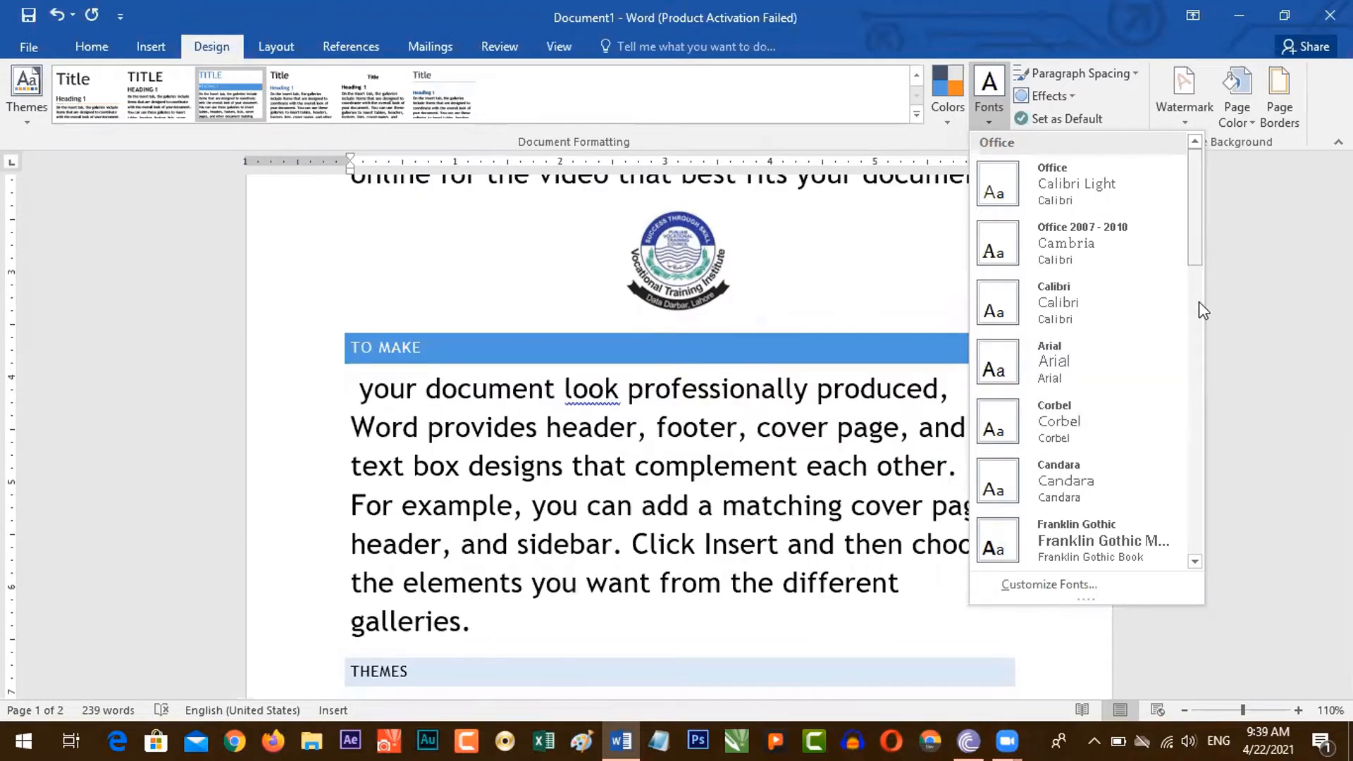
{"action": "scroll", "coordinate": [1192, 379], "scroll_direction": "down", "scroll_amount": 3}
{"action": "scroll", "coordinate": [1191, 379], "scroll_direction": "down", "scroll_amount": 5}
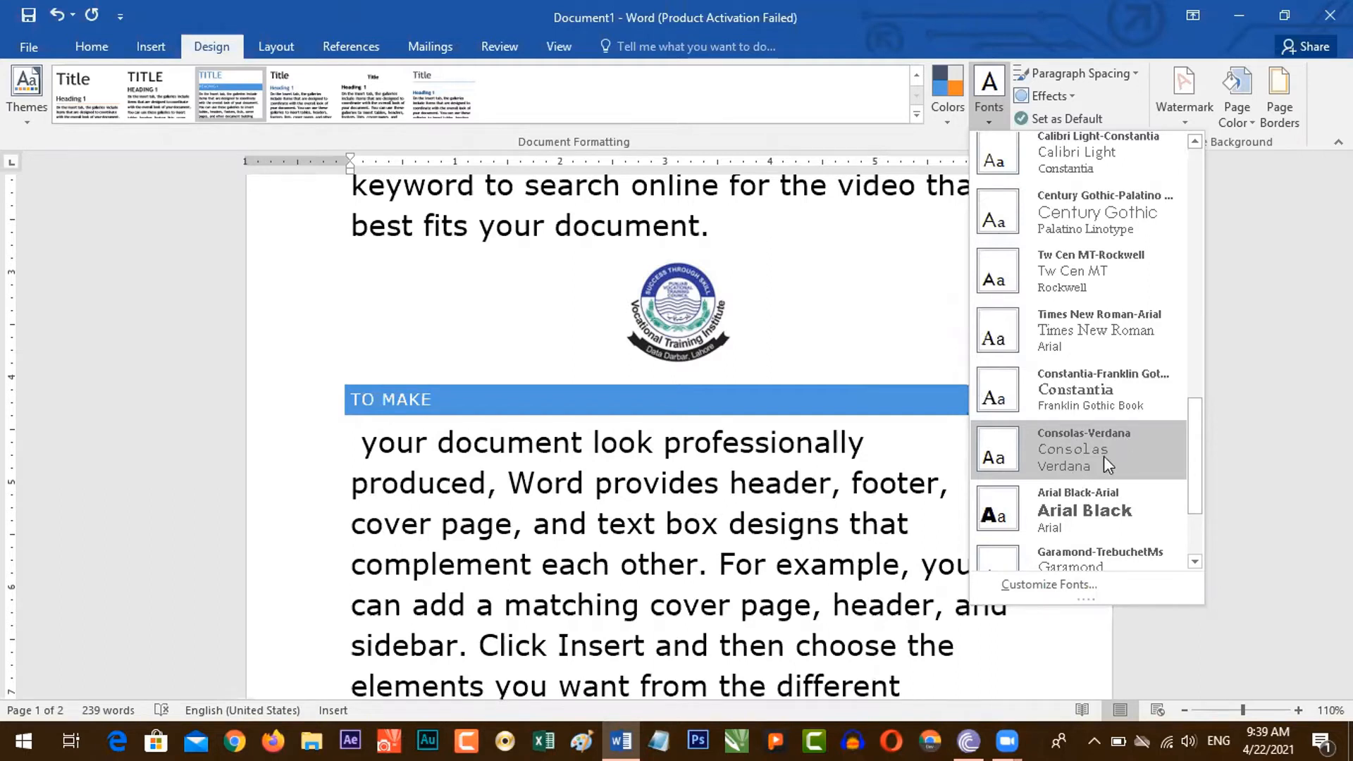
{"action": "left_click", "coordinate": [1082, 458]}
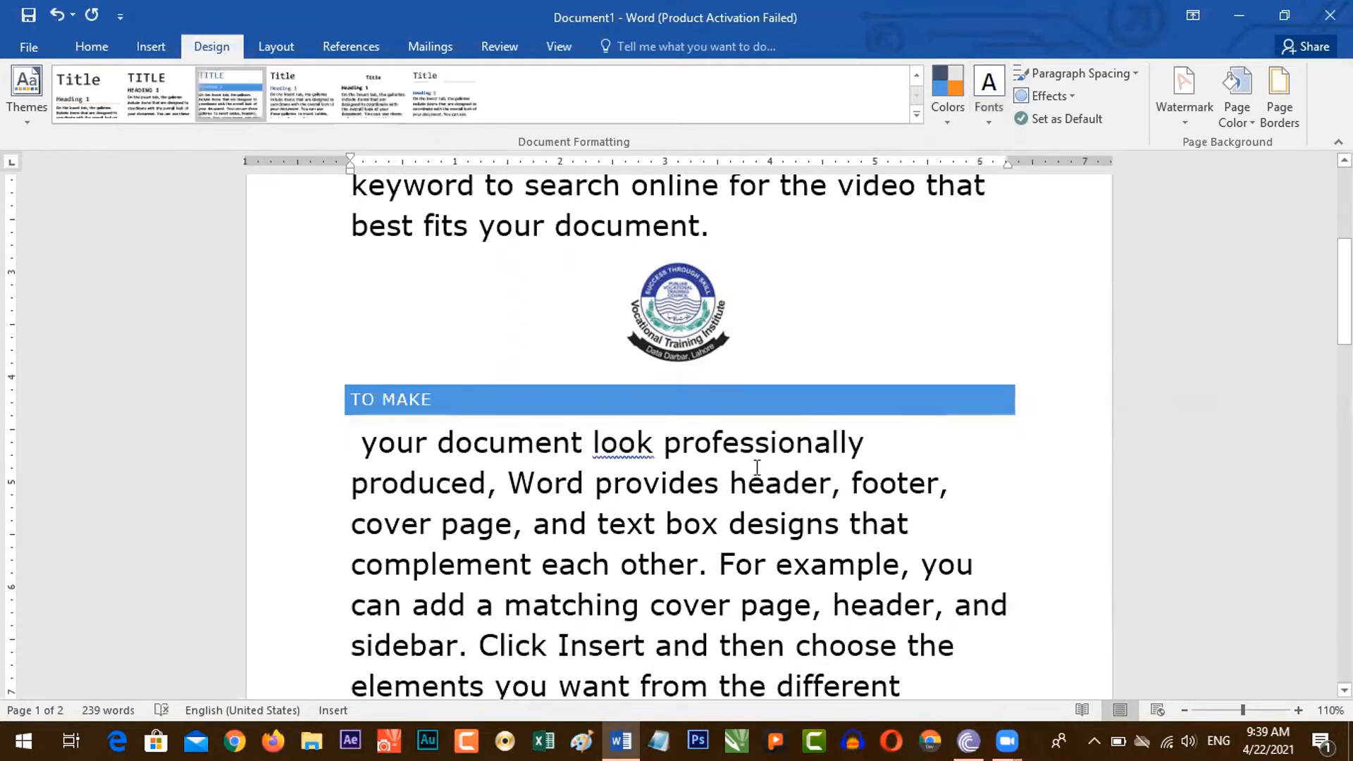
{"action": "mouse_move", "coordinate": [1344, 292]}
{"action": "left_mouse_down"}
{"action": "mouse_move", "coordinate": [1344, 407]}
{"action": "mouse_move", "coordinate": [1344, 282]}
{"action": "mouse_move", "coordinate": [1344, 364]}
{"action": "mouse_move", "coordinate": [1344, 299]}
{"action": "left_mouse_up"}
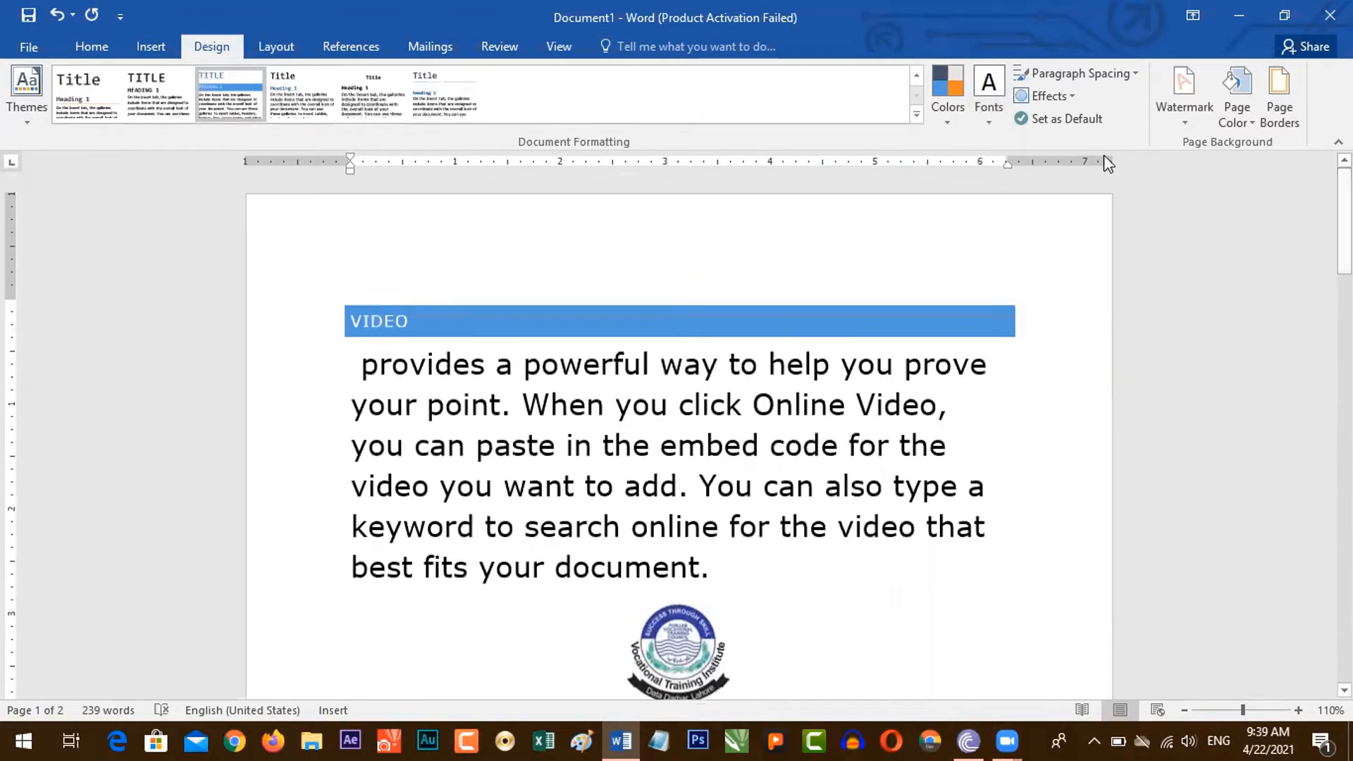
Set the document's paragraph spacing to Double and check the result on the first page.
{"action": "left_click", "coordinate": [1133, 74]}
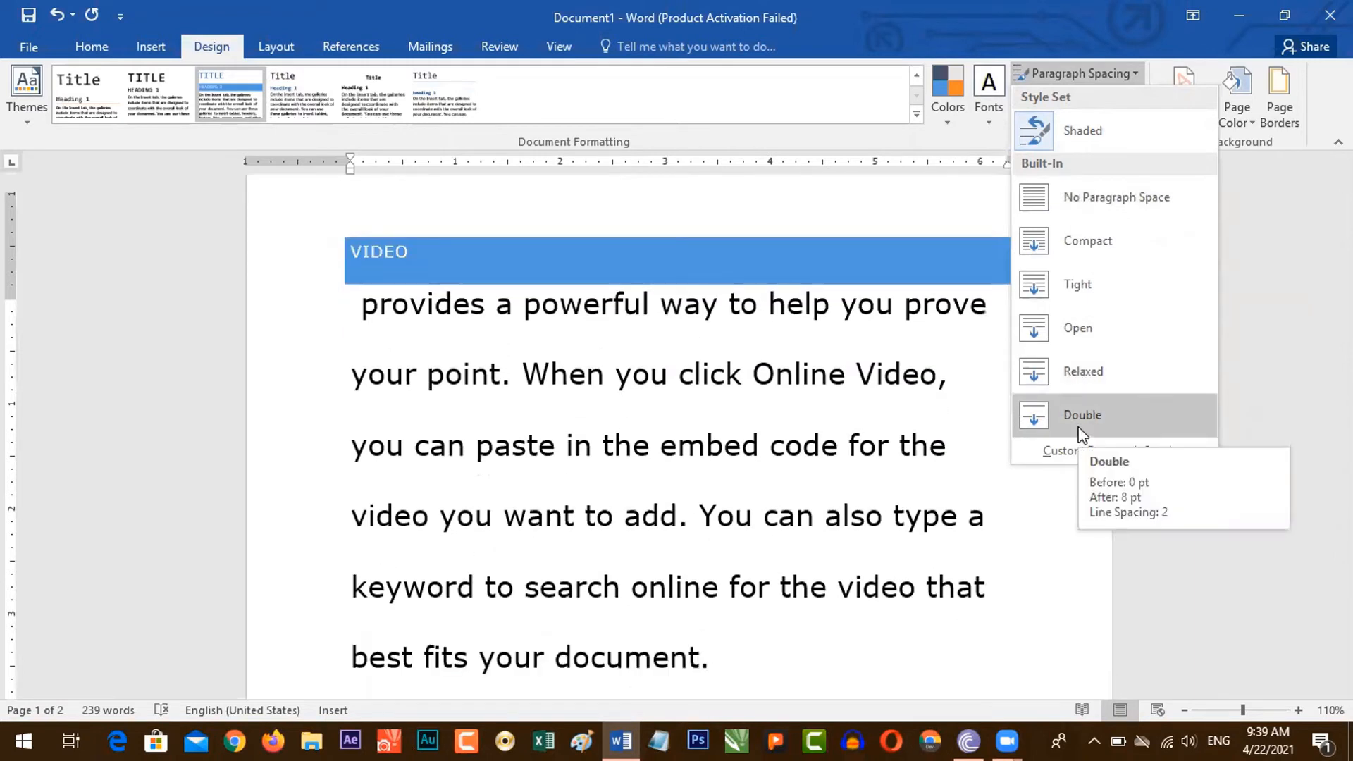
{"action": "left_click", "coordinate": [1082, 419]}
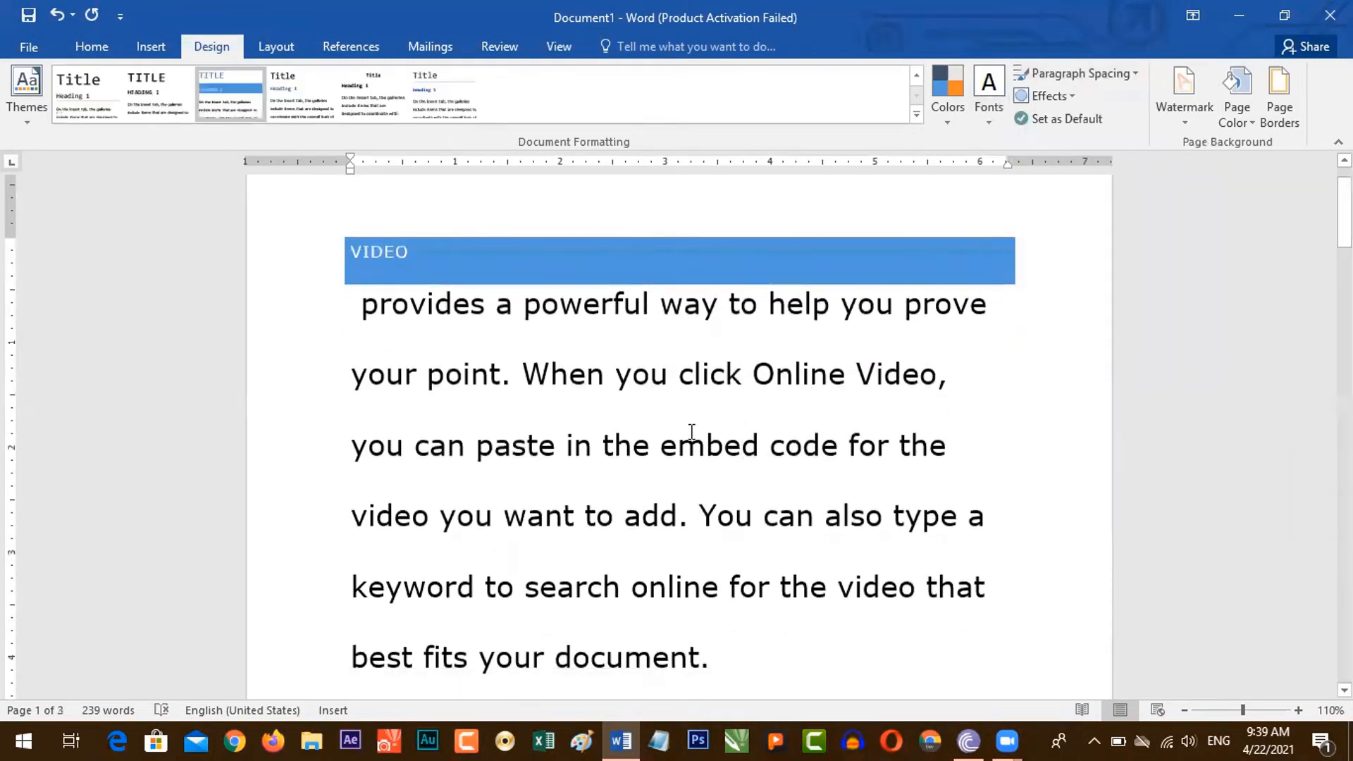
{"action": "scroll", "coordinate": [709, 431], "scroll_direction": "down", "scroll_amount": 4}
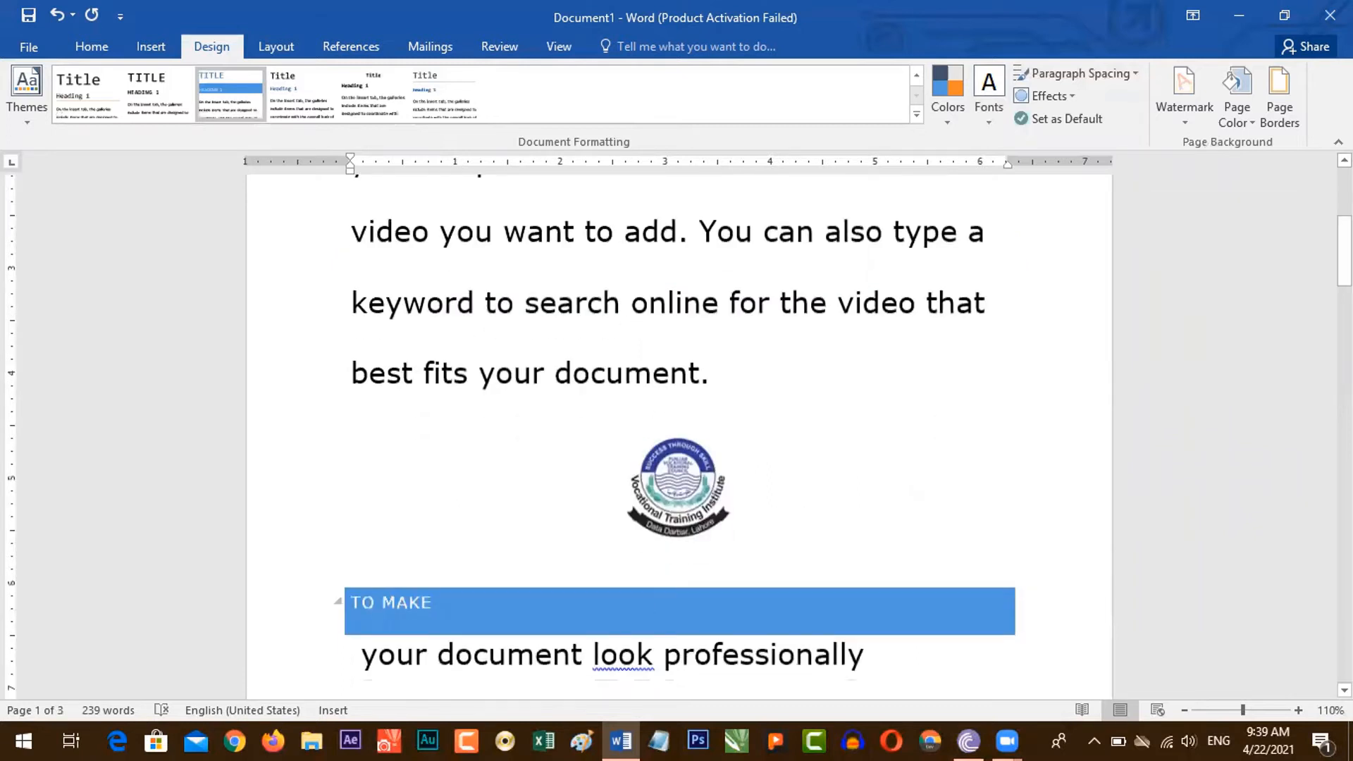
{"action": "left_click_drag", "start_coordinate": [1344, 252], "coordinate": [1345, 204]}
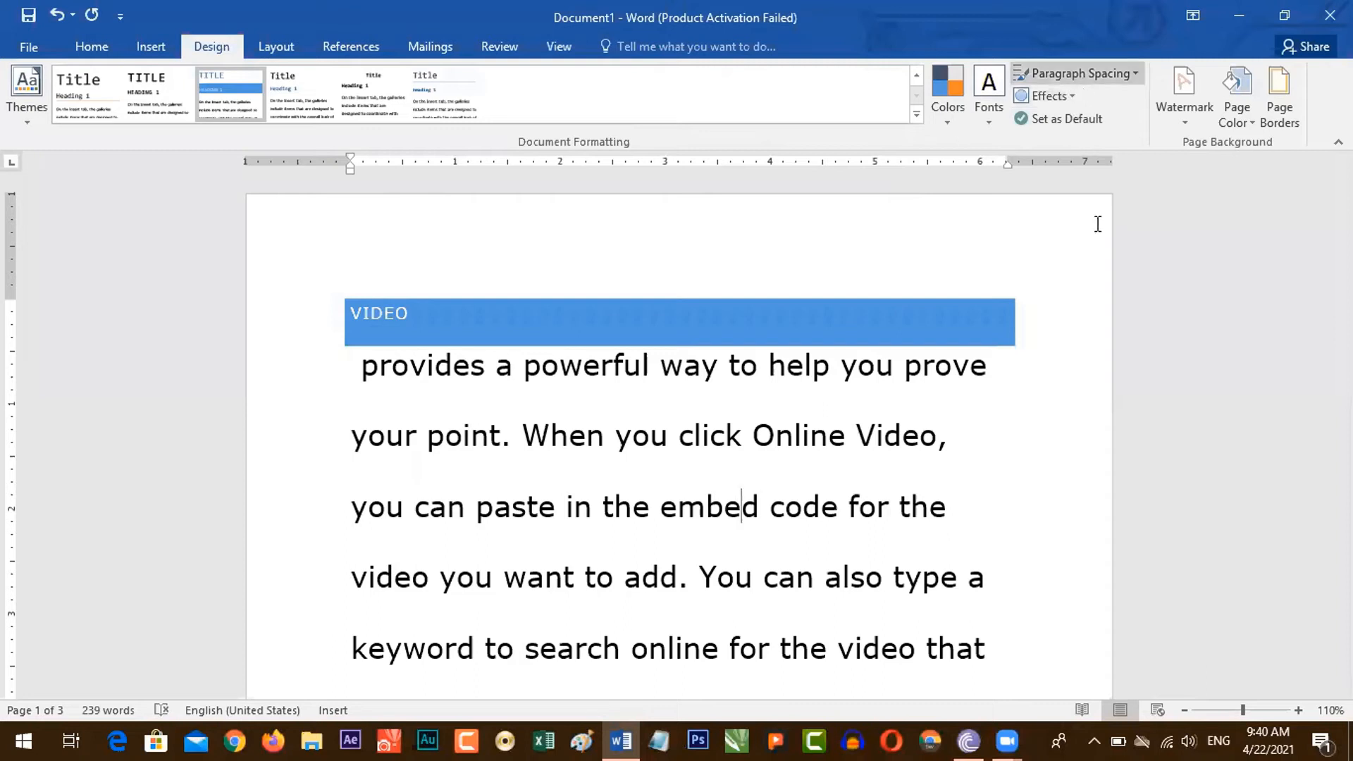
View all pages at 50% zoom and preview the No Paragraph Space option without applying it.
{"action": "left_click", "coordinate": [1186, 711]}
{"action": "left_click", "coordinate": [1185, 711]}
{"action": "left_click", "coordinate": [1186, 710]}
{"action": "left_click", "coordinate": [1186, 711]}
{"action": "left_click", "coordinate": [1186, 711]}
{"action": "left_click", "coordinate": [1186, 711]}
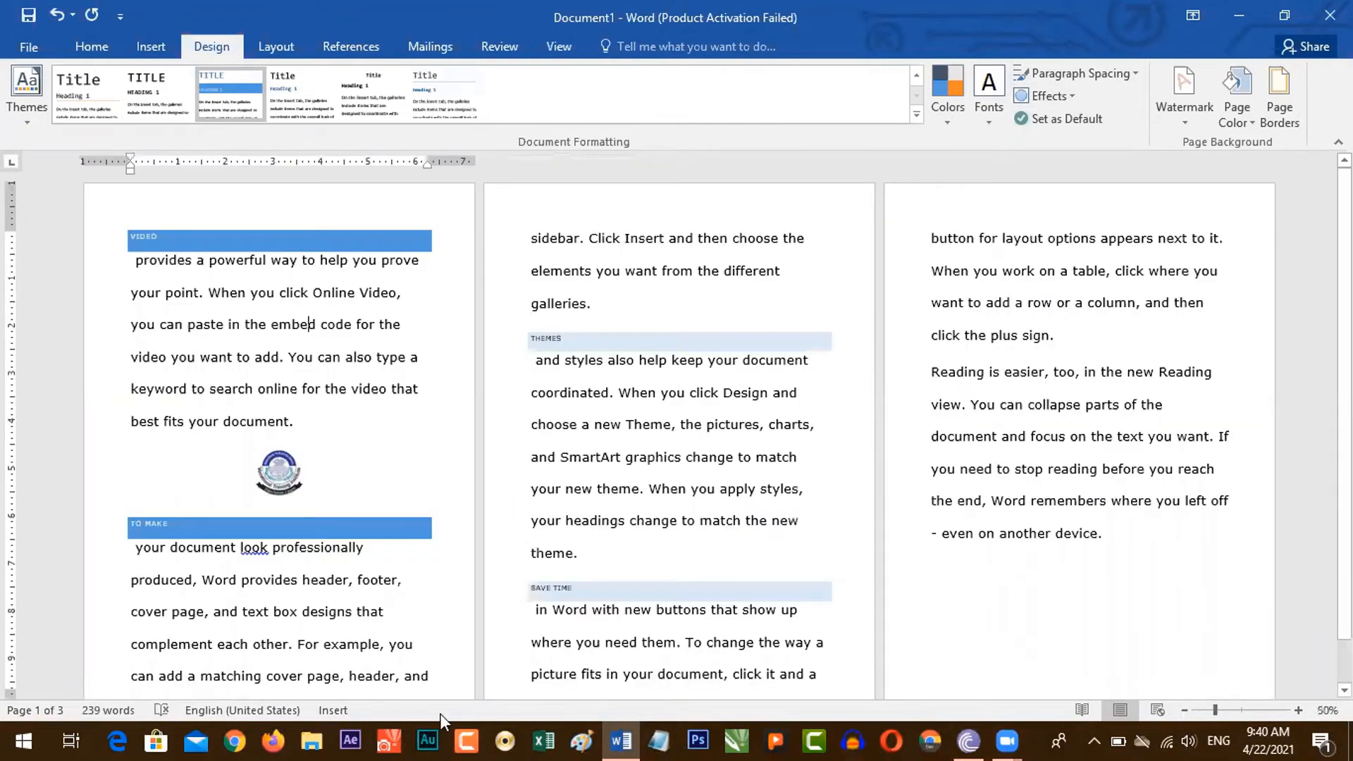
{"action": "left_click", "coordinate": [1082, 74]}
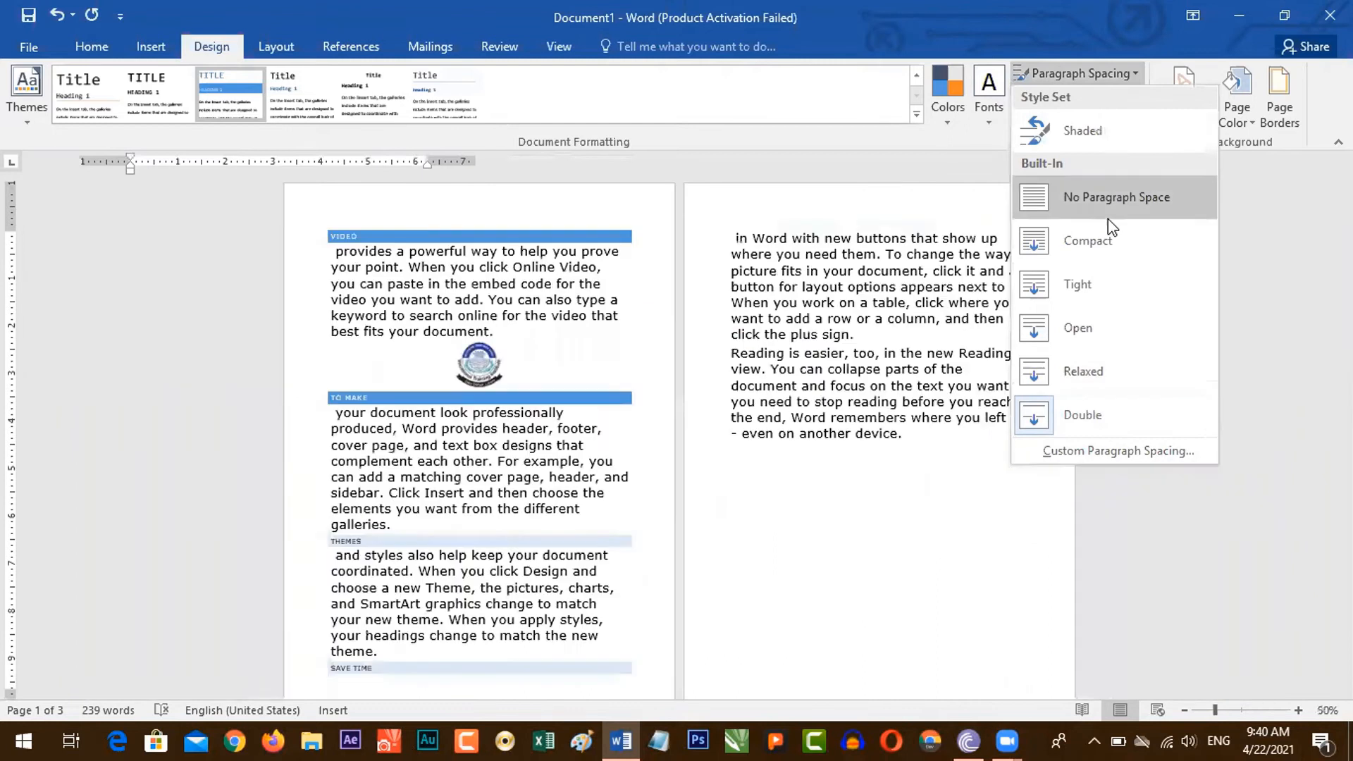
{"action": "key", "text": "Escape"}
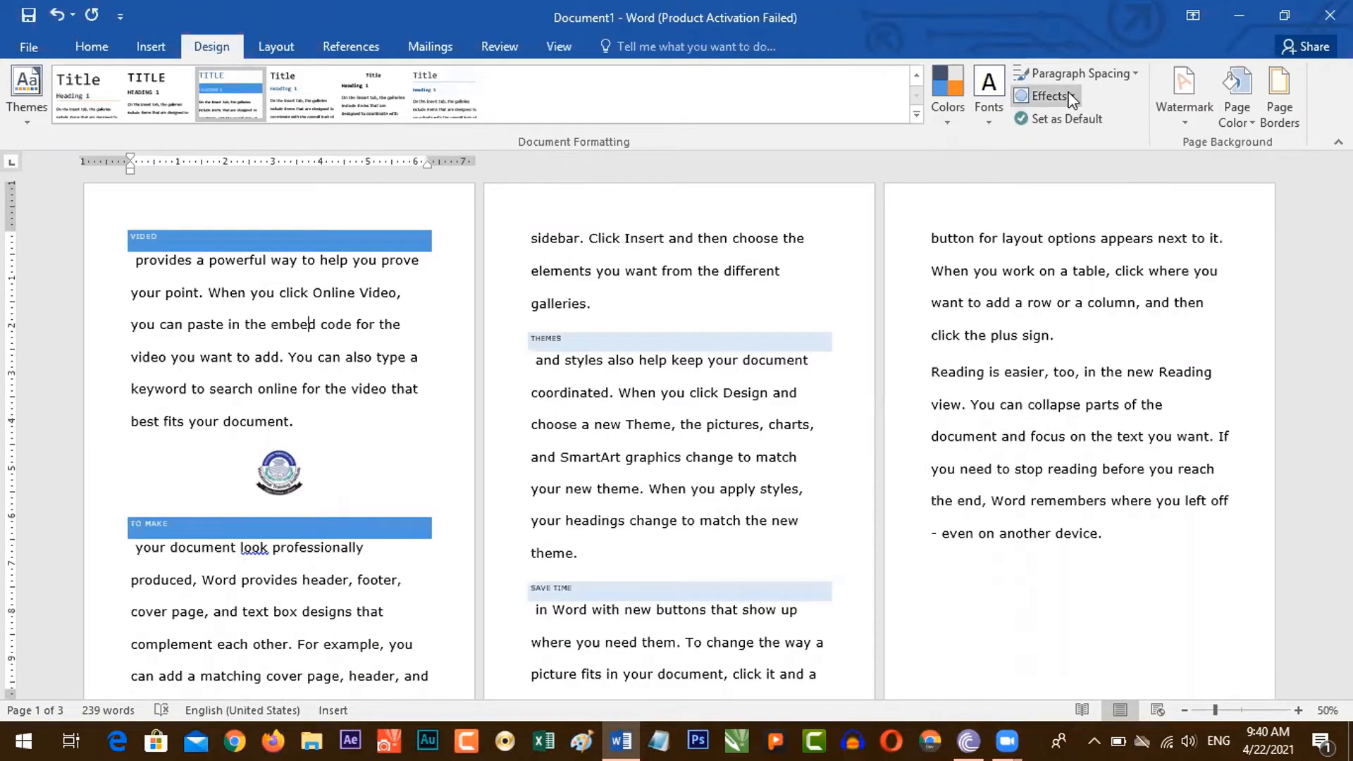
Try a theme effect set, and draw an oval about 2.02" high and 2.19" wide beside the logo on the first page.
{"action": "left_click", "coordinate": [1045, 96]}
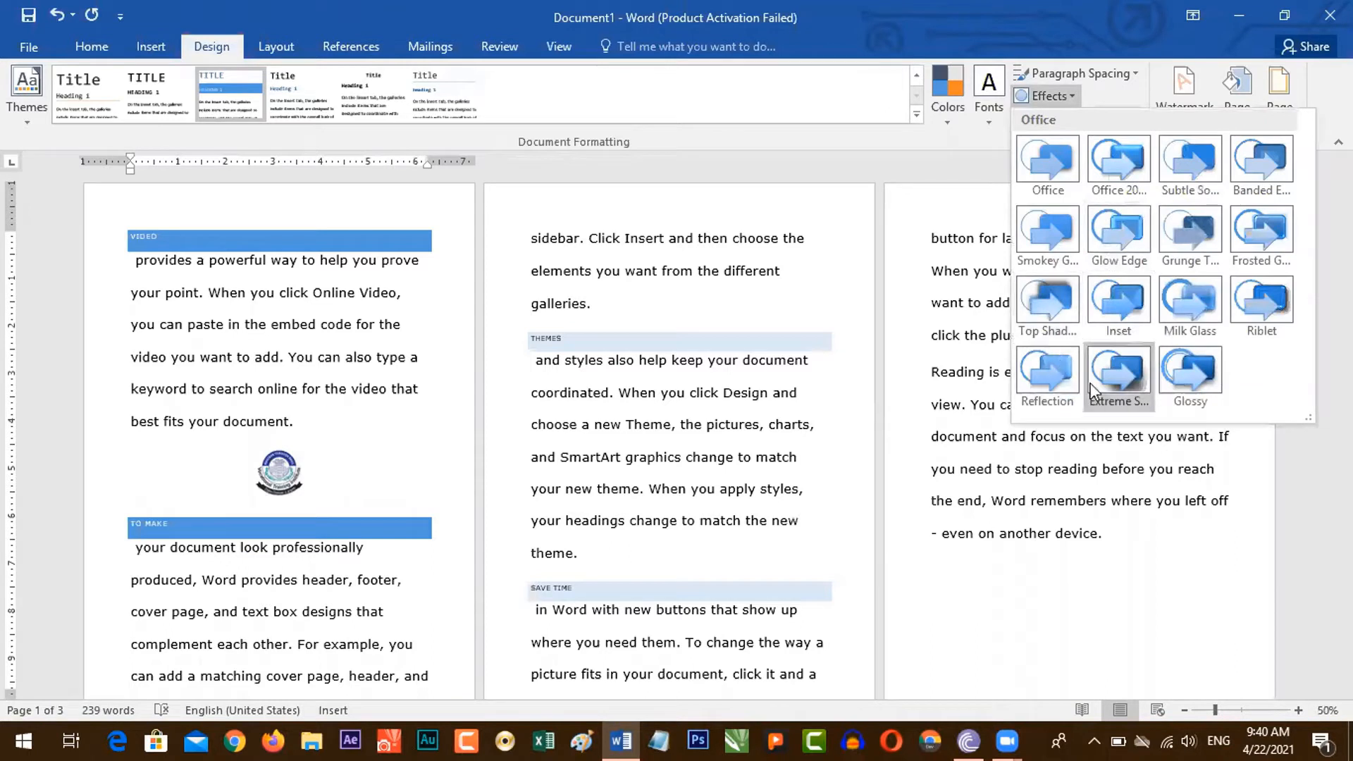
{"action": "left_click", "coordinate": [1193, 299]}
{"action": "left_click", "coordinate": [144, 42]}
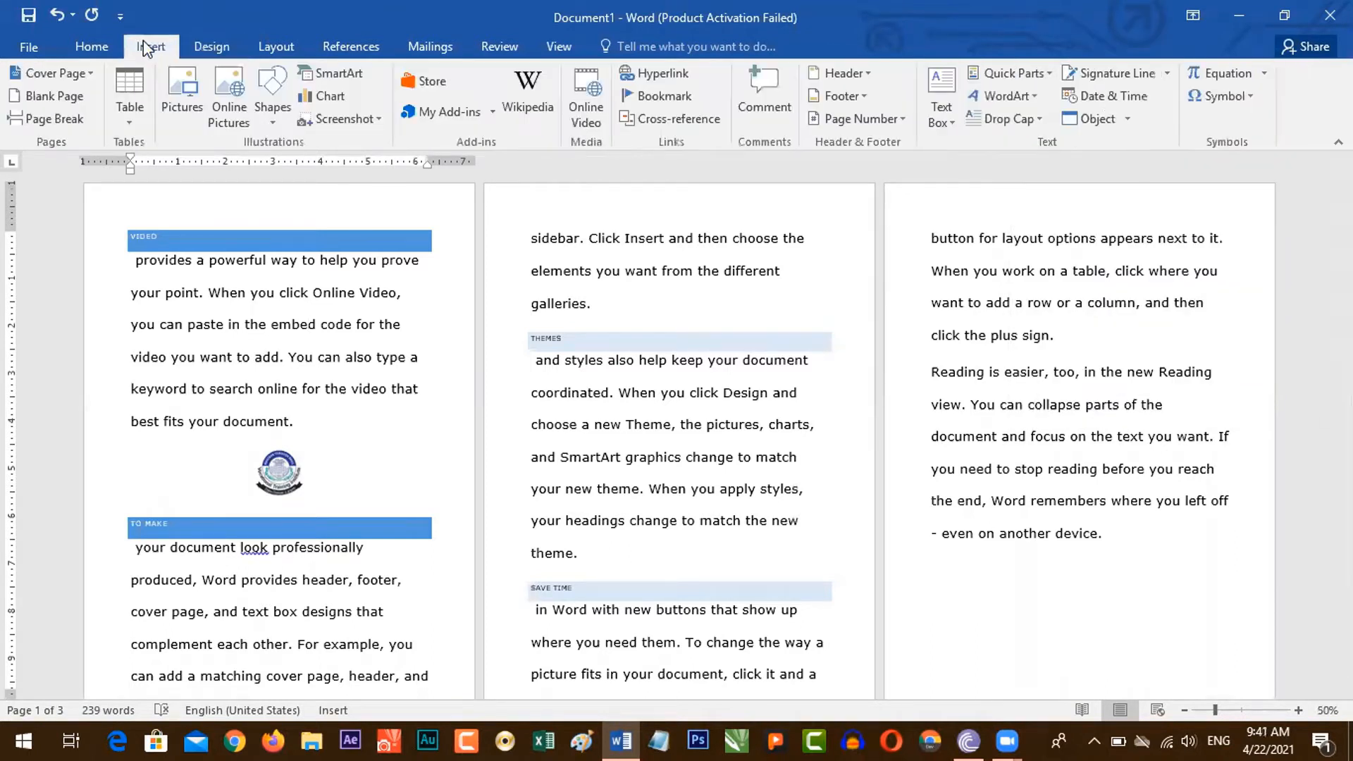
{"action": "left_click", "coordinate": [277, 127]}
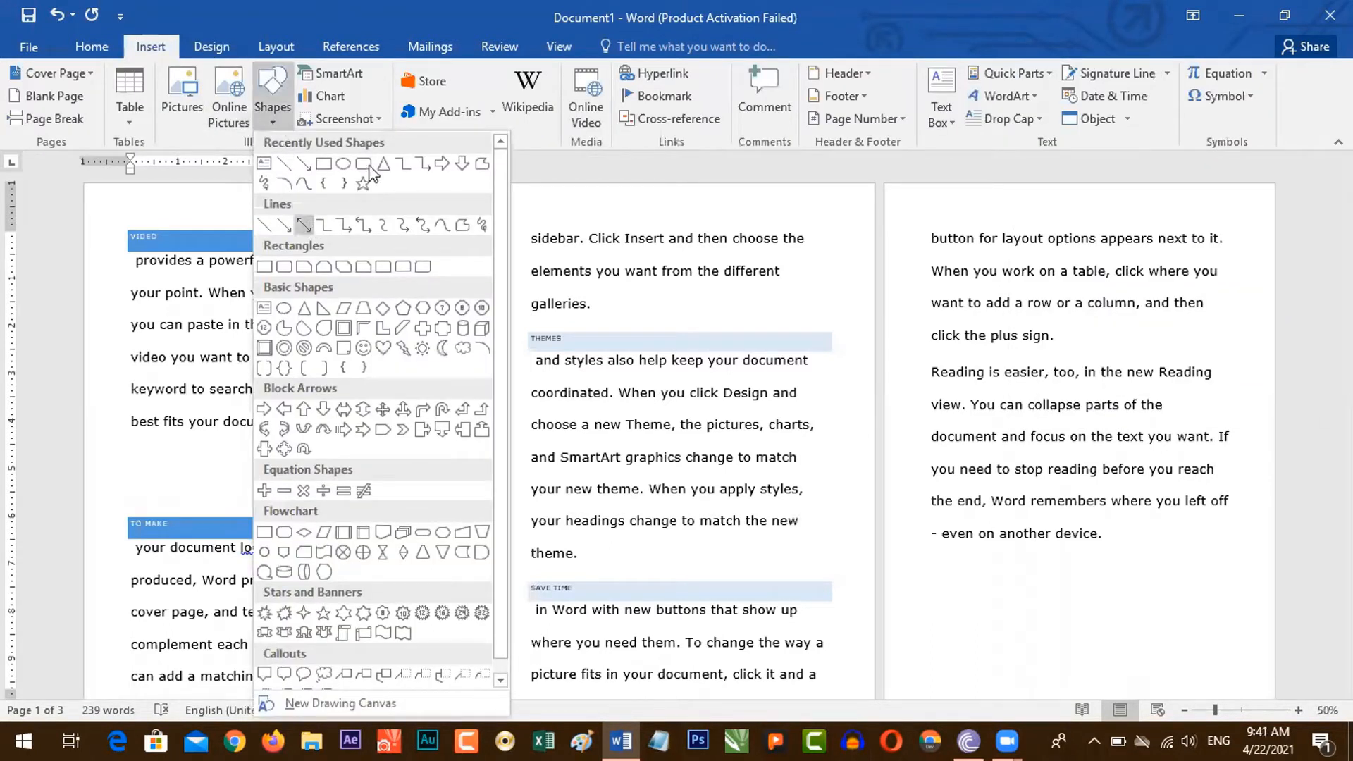
{"action": "left_click", "coordinate": [363, 170]}
{"action": "mouse_move", "coordinate": [342, 414]}
{"action": "left_mouse_down"}
{"action": "mouse_move", "coordinate": [414, 508]}
{"action": "mouse_move", "coordinate": [447, 513]}
{"action": "left_mouse_up"}
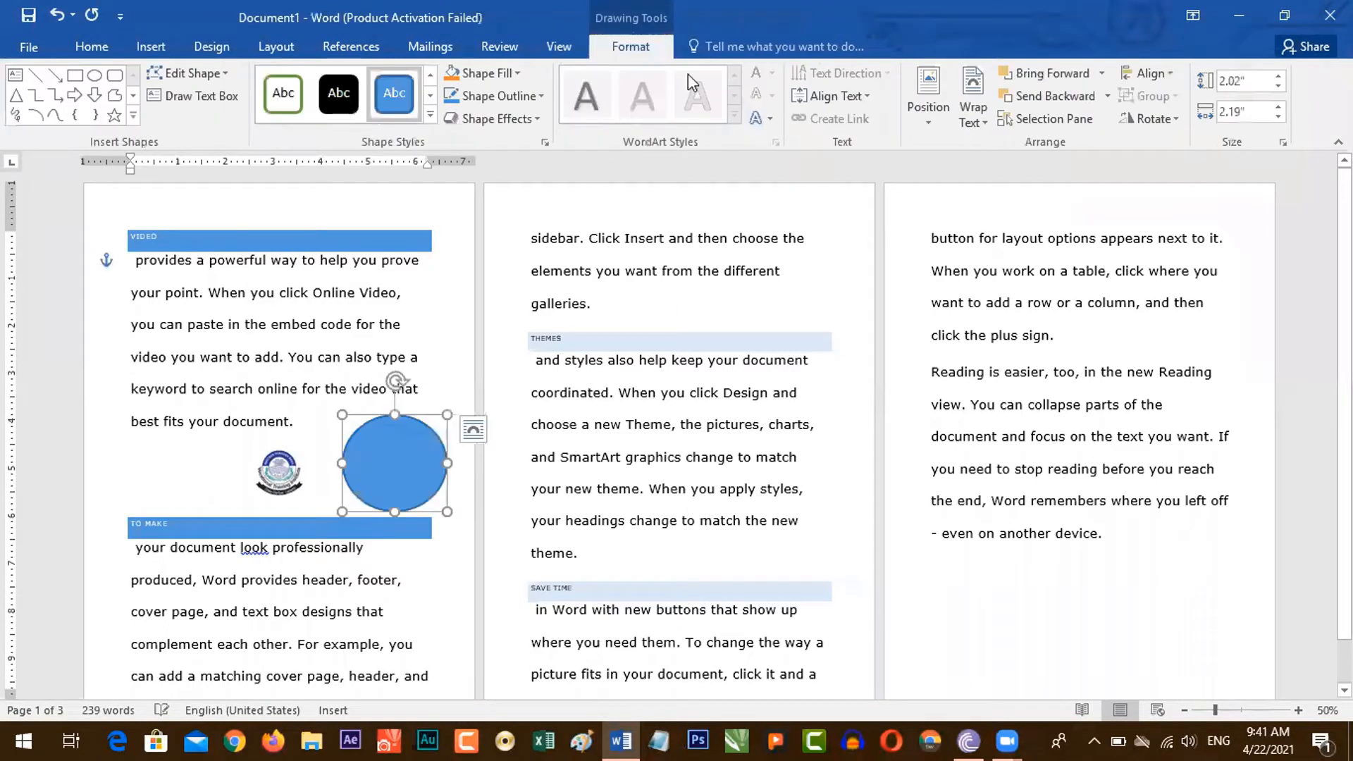
Try several theme effects on the oval, including Grunge Texture, and settle on Frosted Glass.
{"action": "left_click", "coordinate": [192, 45]}
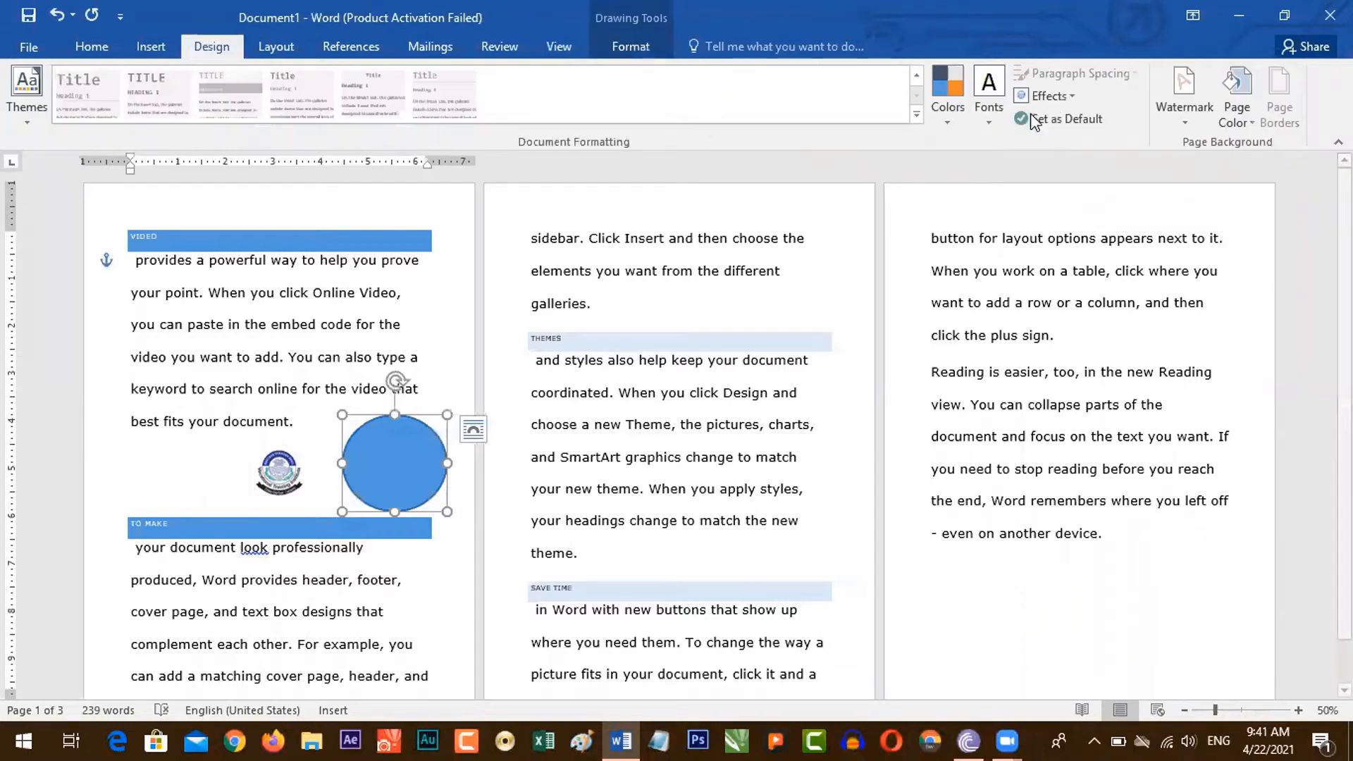
{"action": "left_click", "coordinate": [1052, 96]}
{"action": "left_click", "coordinate": [1104, 293]}
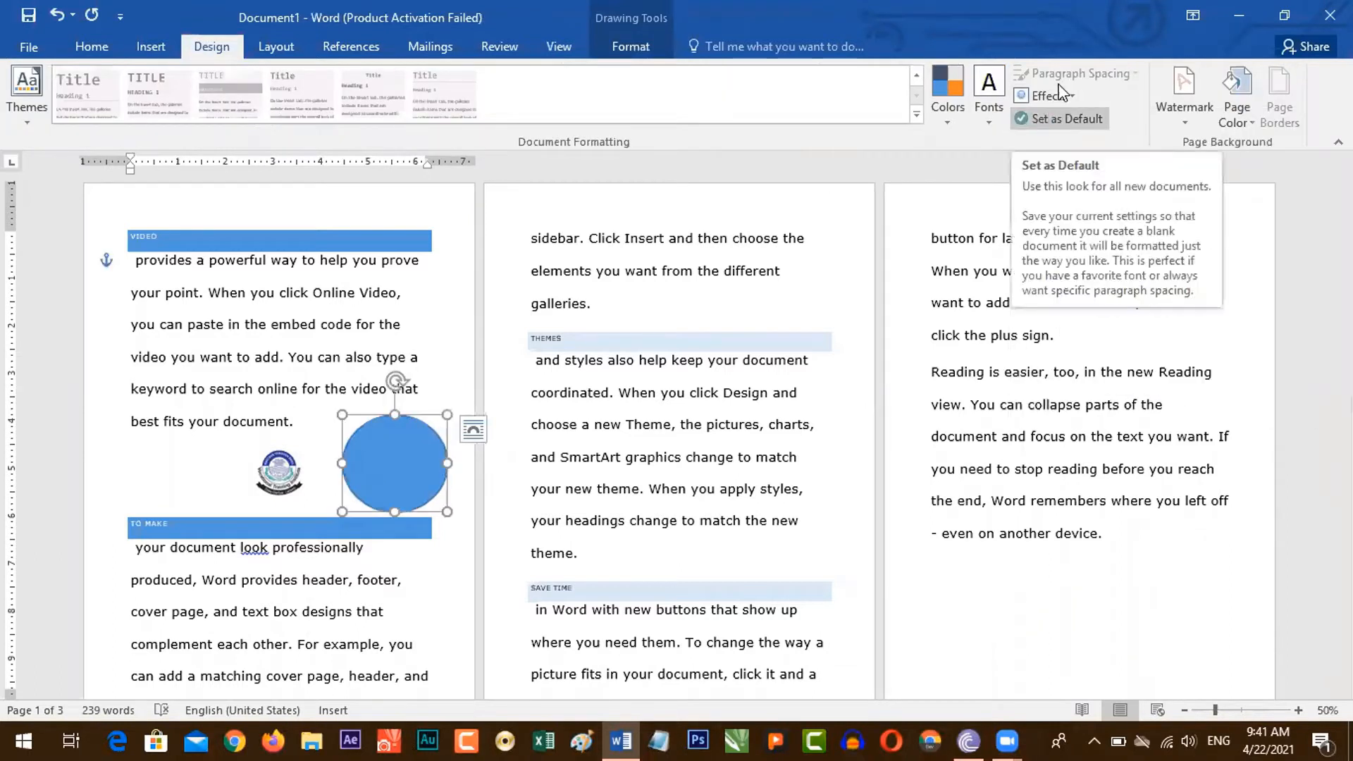
{"action": "left_click", "coordinate": [1061, 95]}
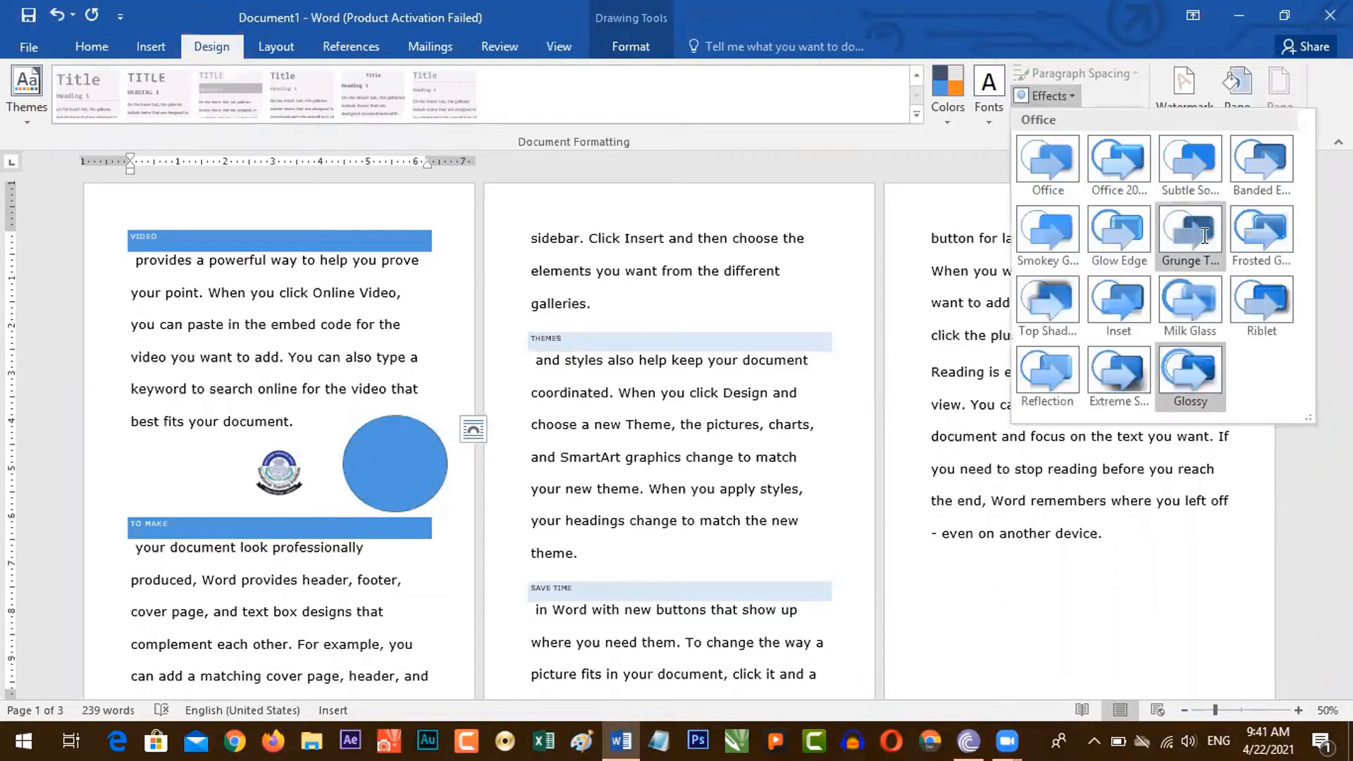
{"action": "left_click", "coordinate": [1206, 236]}
{"action": "left_click", "coordinate": [1044, 96]}
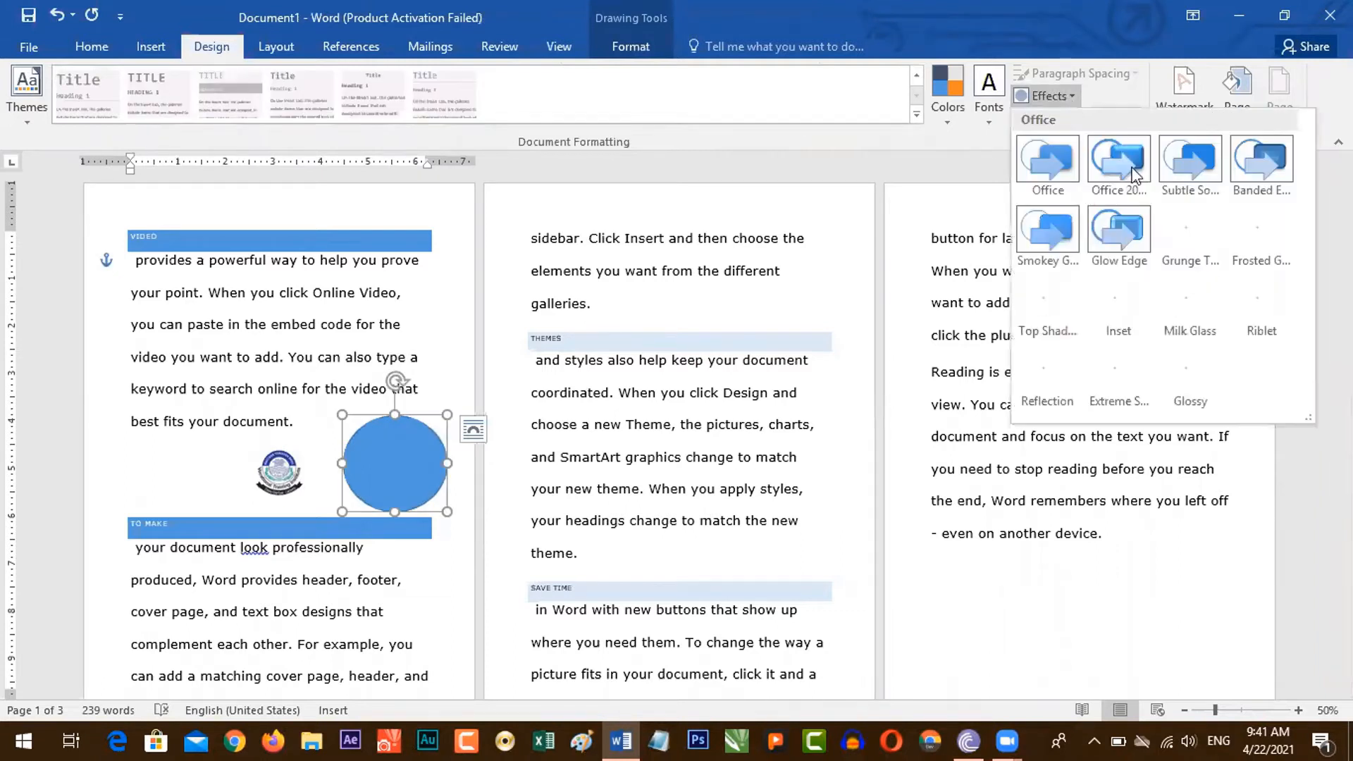
{"action": "left_click", "coordinate": [1262, 229]}
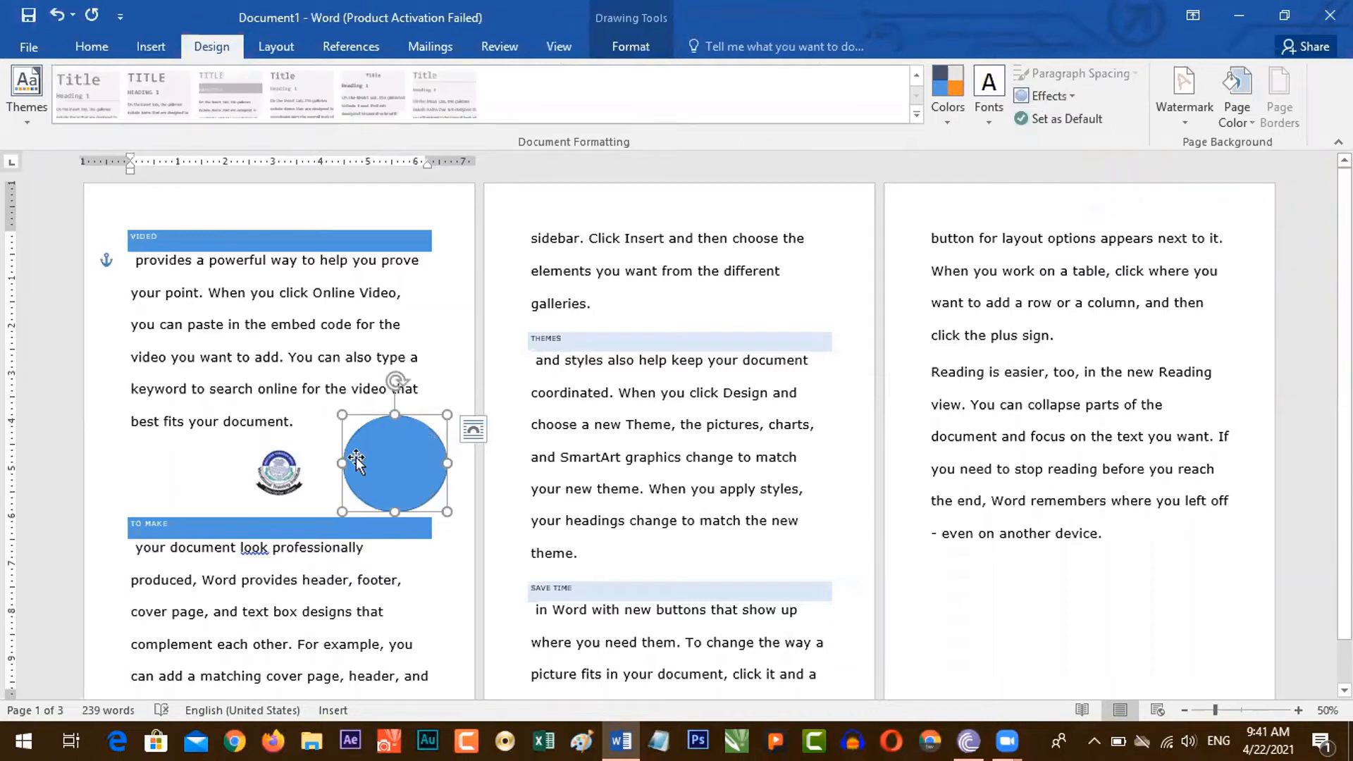
Enlarge the document to 90% zoom and compare the theme effects on the oval.
{"action": "left_click", "coordinate": [1298, 711]}
{"action": "left_click", "coordinate": [1297, 710]}
{"action": "left_click", "coordinate": [1298, 711]}
{"action": "left_click", "coordinate": [1298, 710]}
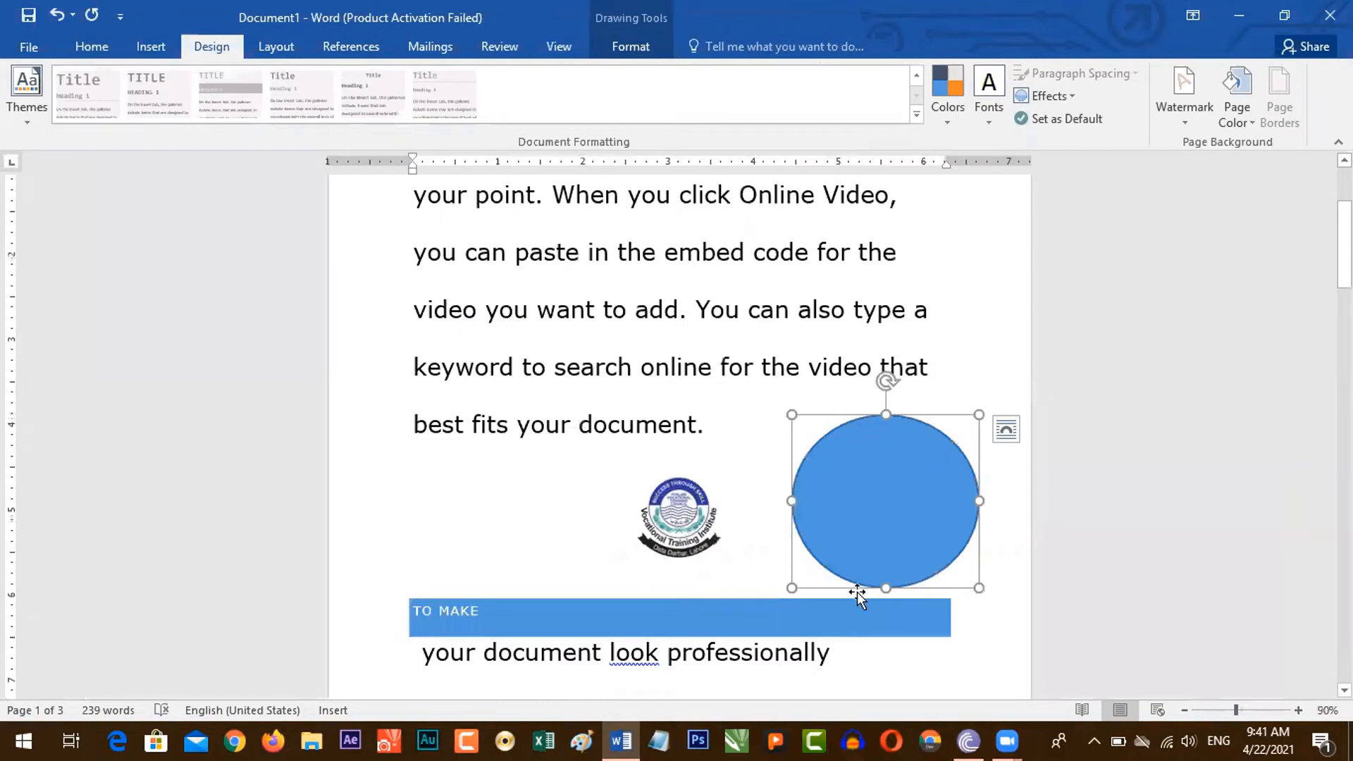
{"action": "left_click", "coordinate": [1074, 95]}
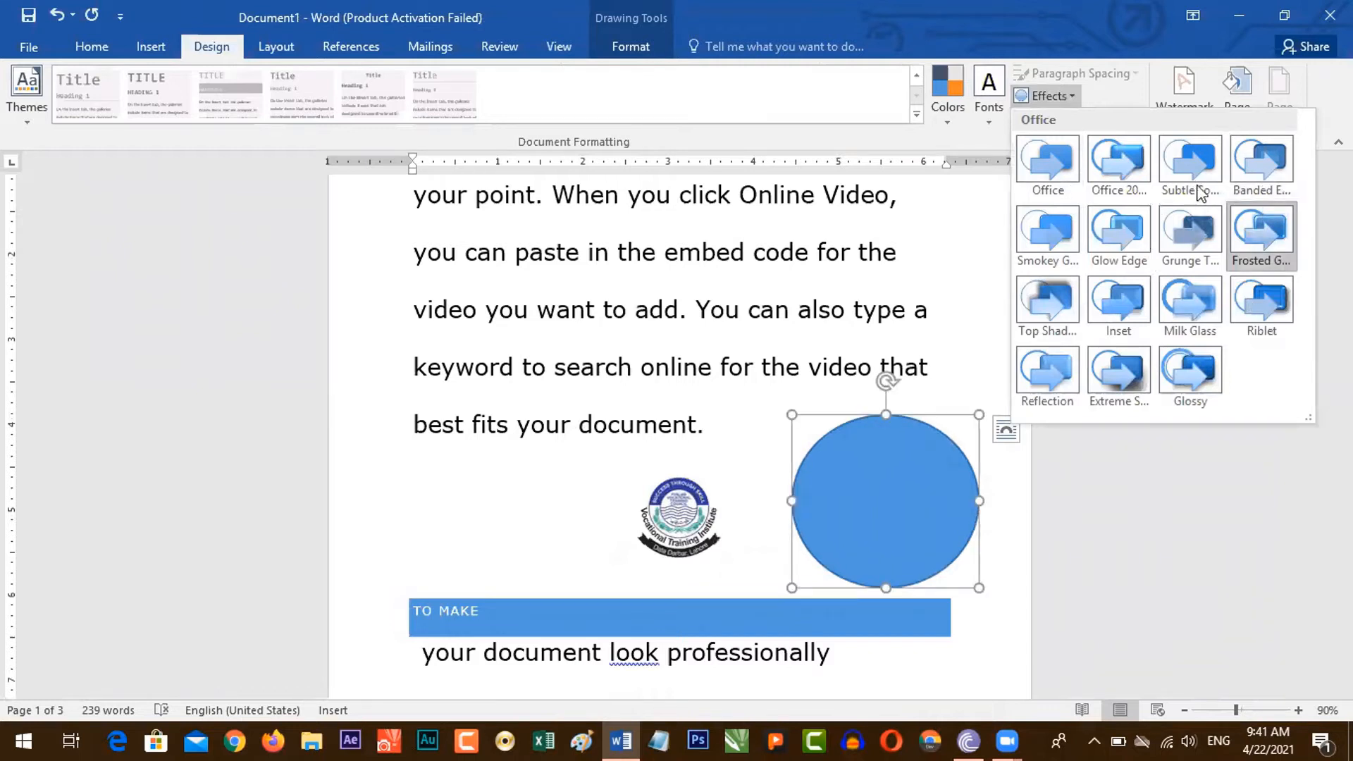
{"action": "left_click", "coordinate": [864, 453]}
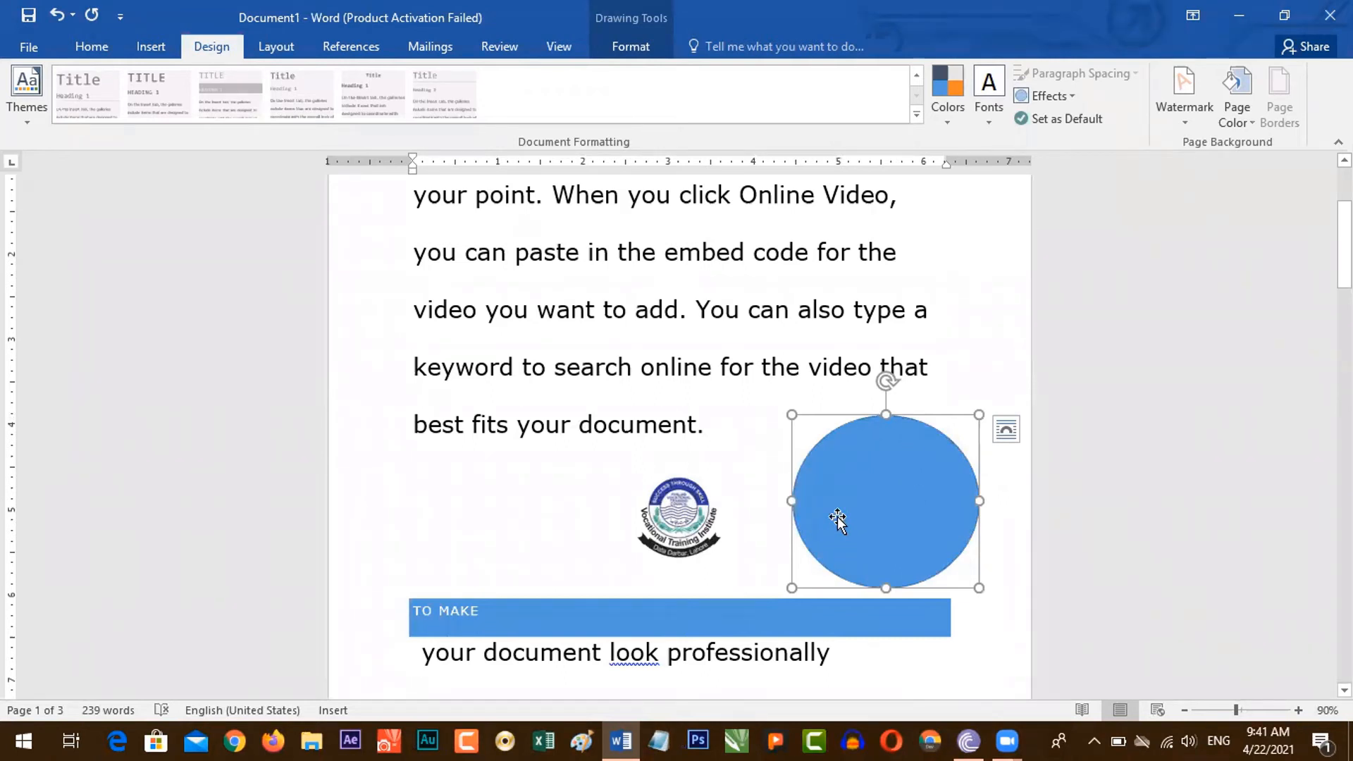
Apply the Riblet theme effect, and switch the whole document to the green theme.
{"action": "left_click", "coordinate": [1068, 97]}
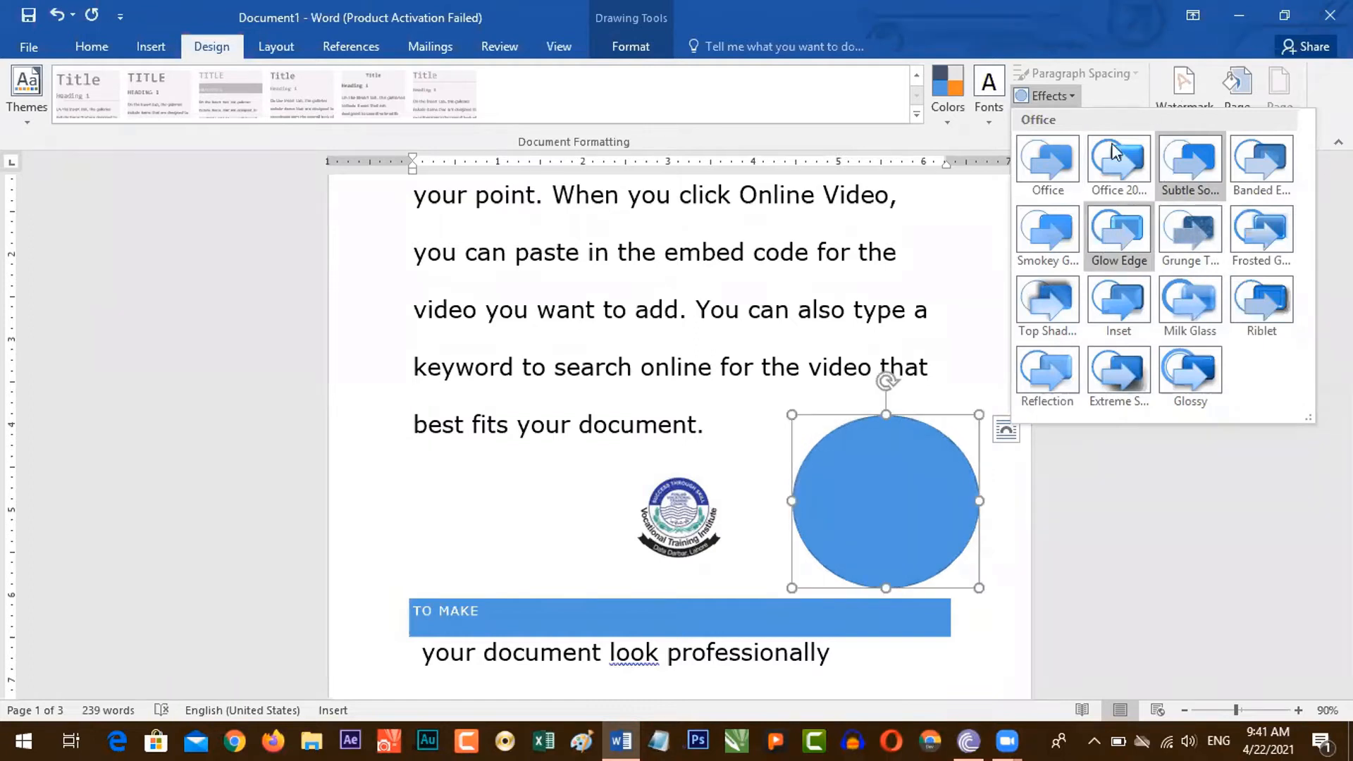
{"action": "left_click", "coordinate": [1254, 310]}
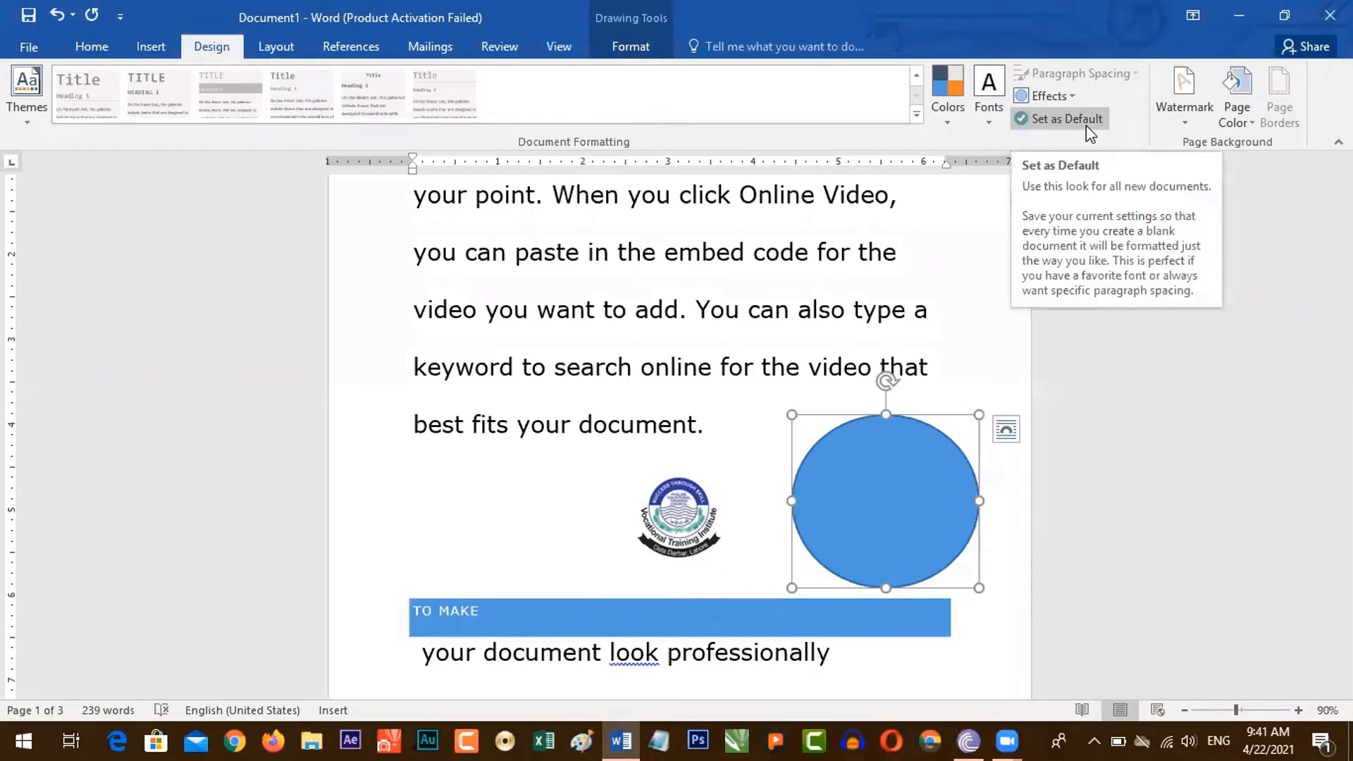
{"action": "left_click", "coordinate": [36, 115]}
{"action": "left_click", "coordinate": [122, 199]}
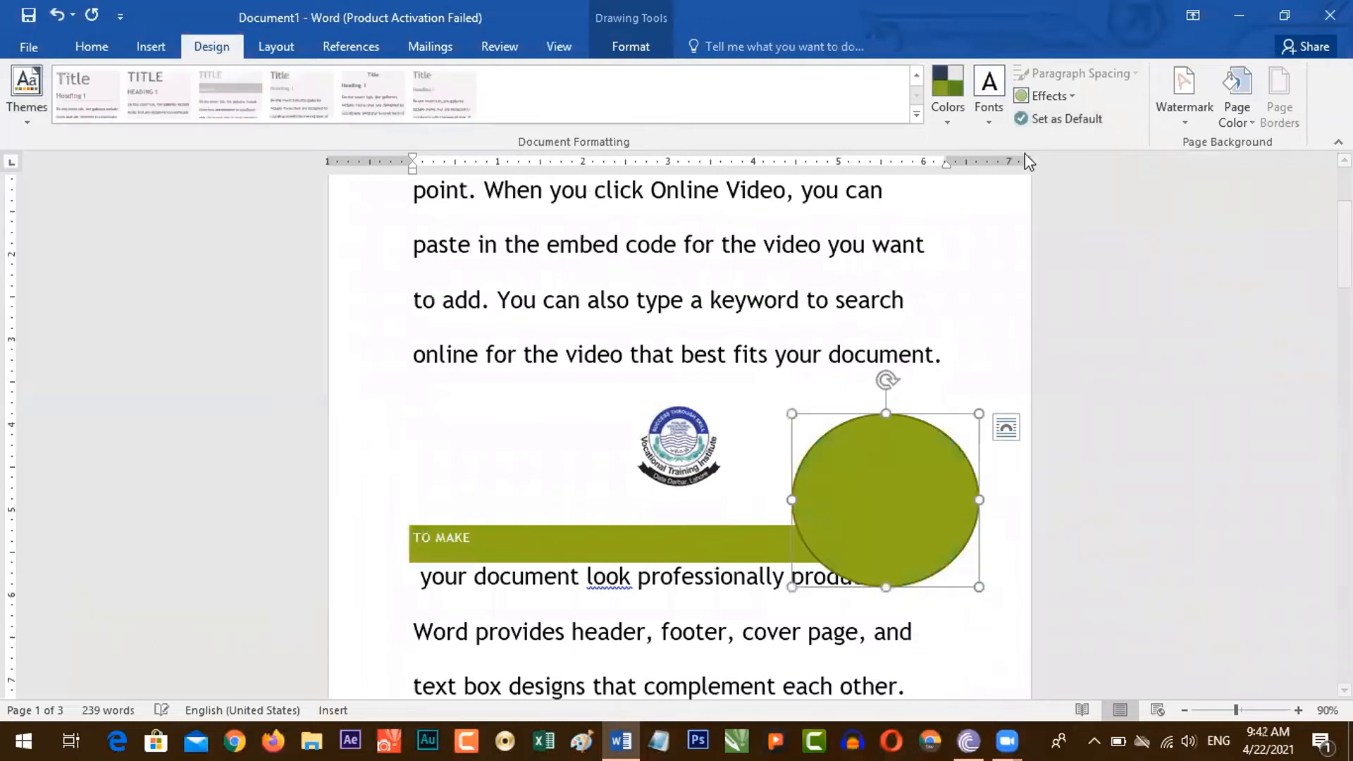
{"action": "left_click", "coordinate": [660, 301]}
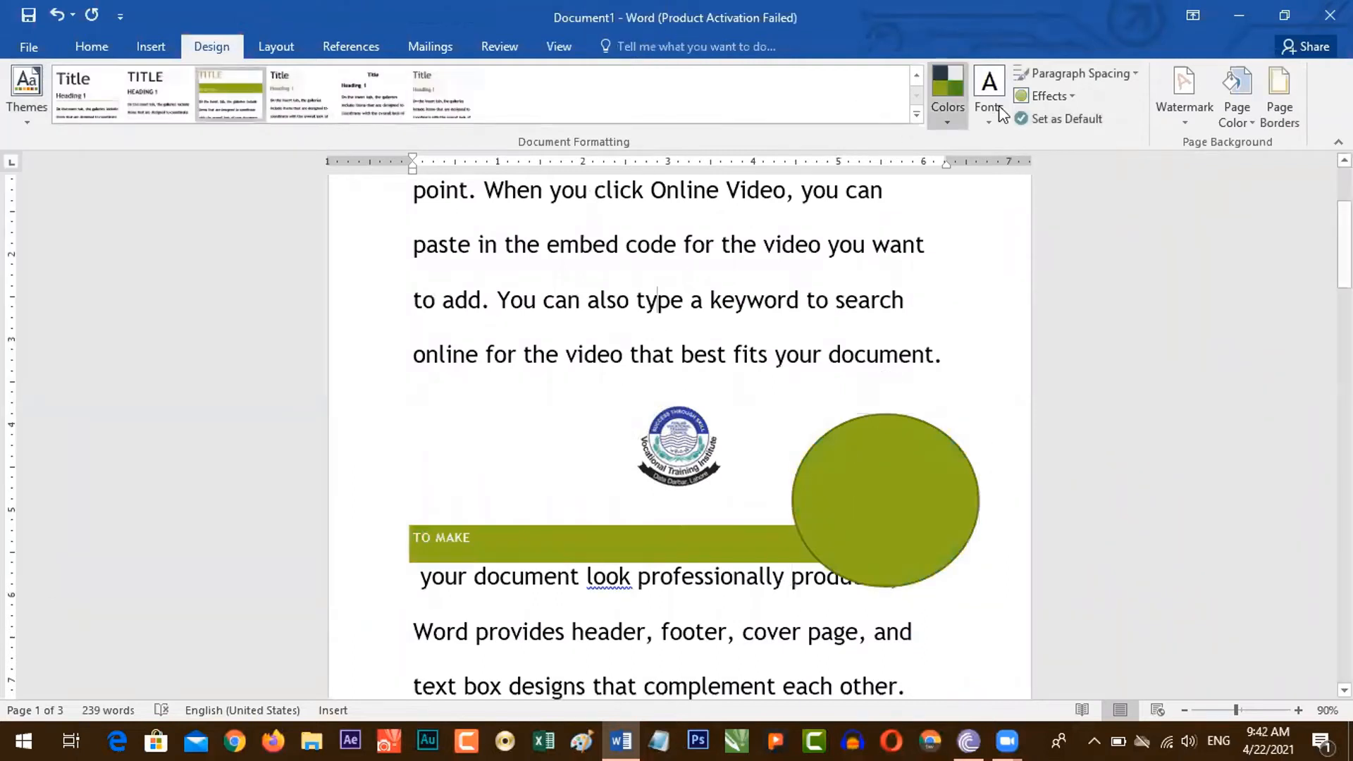
Apply the Glossy theme effect and select the oval to inspect its look.
{"action": "left_click", "coordinate": [1067, 97]}
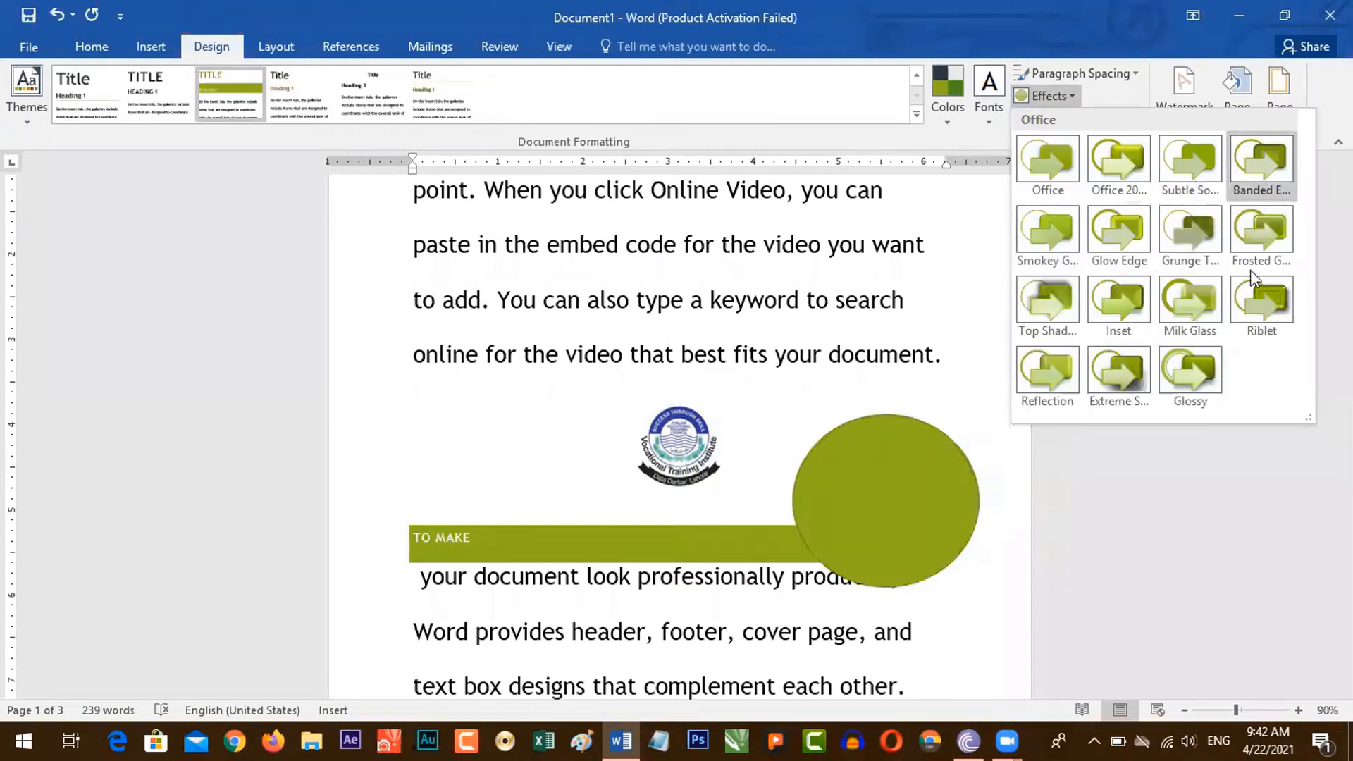
{"action": "left_click", "coordinate": [1209, 378]}
{"action": "left_click", "coordinate": [862, 510]}
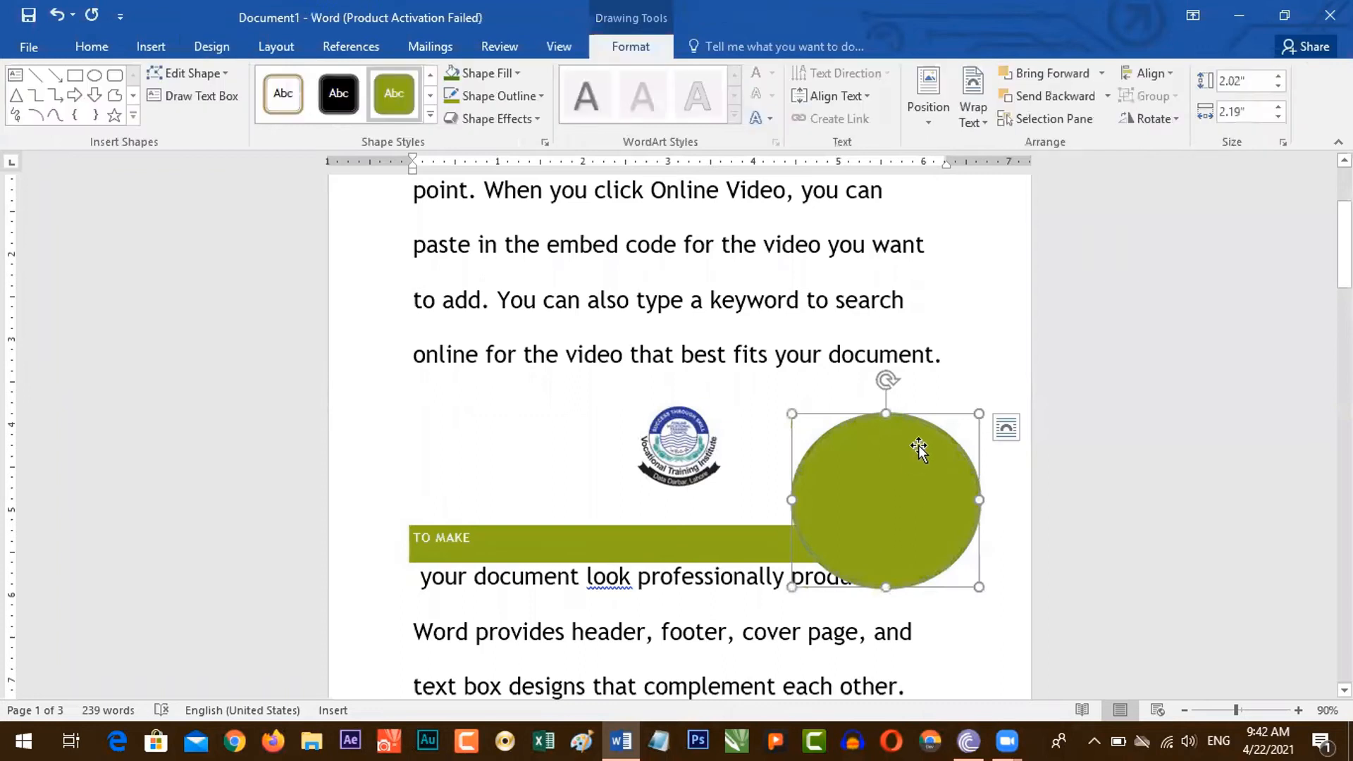
{"action": "left_click", "coordinate": [210, 49]}
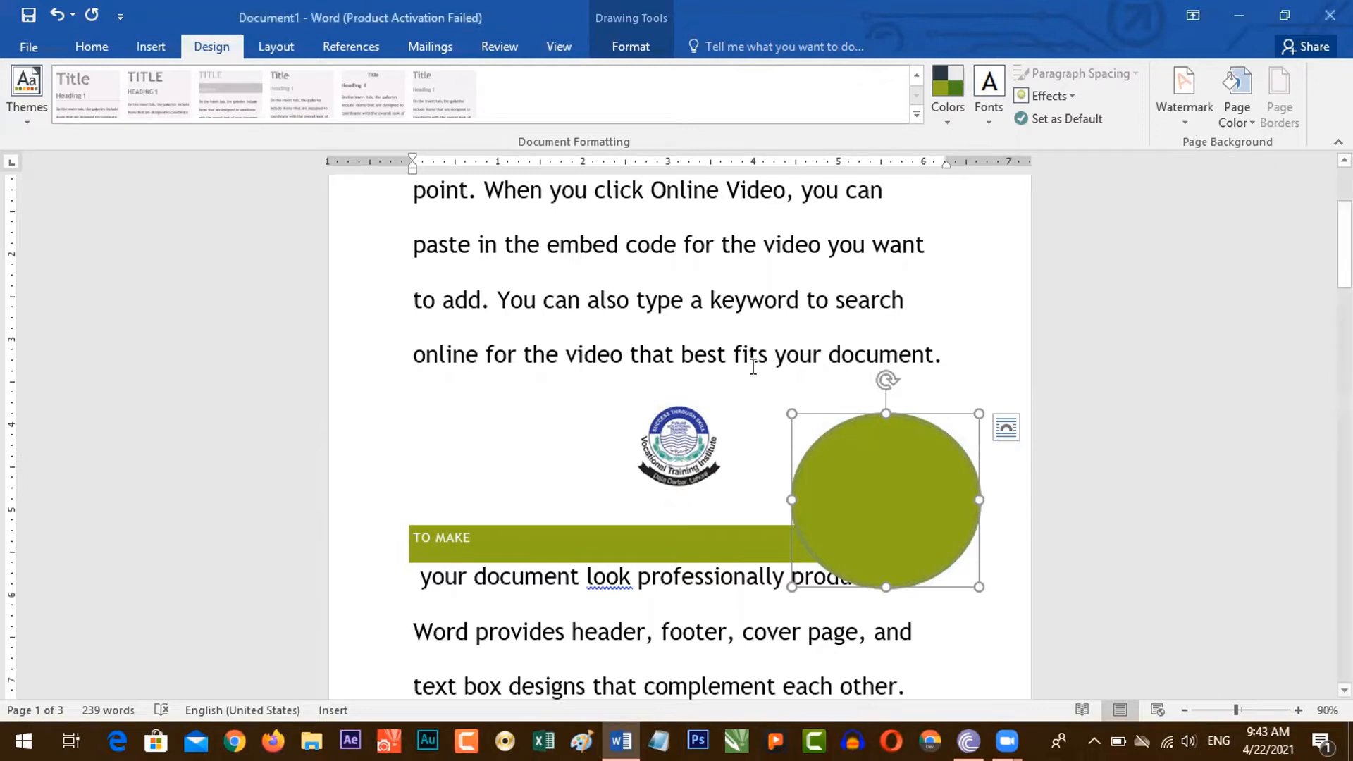
Delete the oval and the logo picture from the first page.
{"action": "left_click", "coordinate": [764, 299]}
{"action": "scroll", "coordinate": [877, 307], "scroll_direction": "up", "scroll_amount": 3}
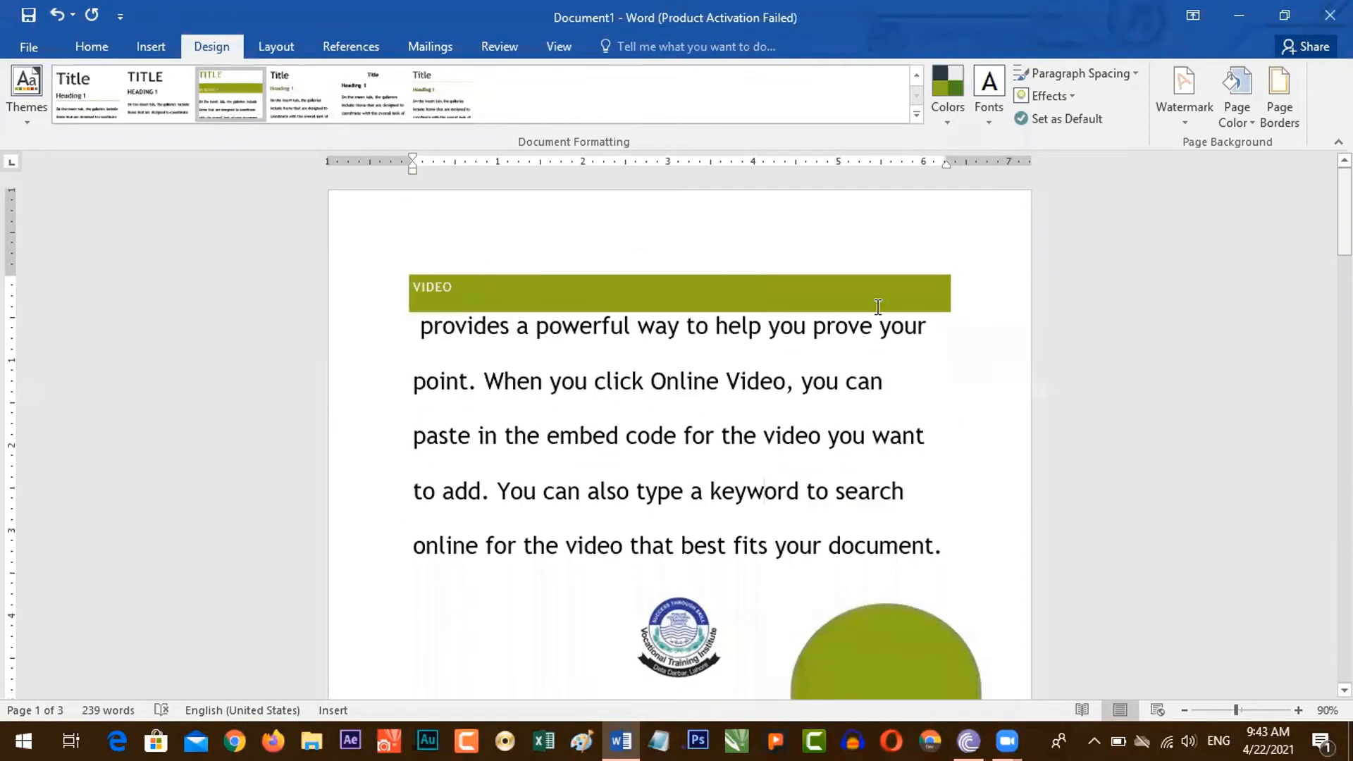
{"action": "left_click", "coordinate": [862, 663]}
{"action": "key", "text": "Delete"}
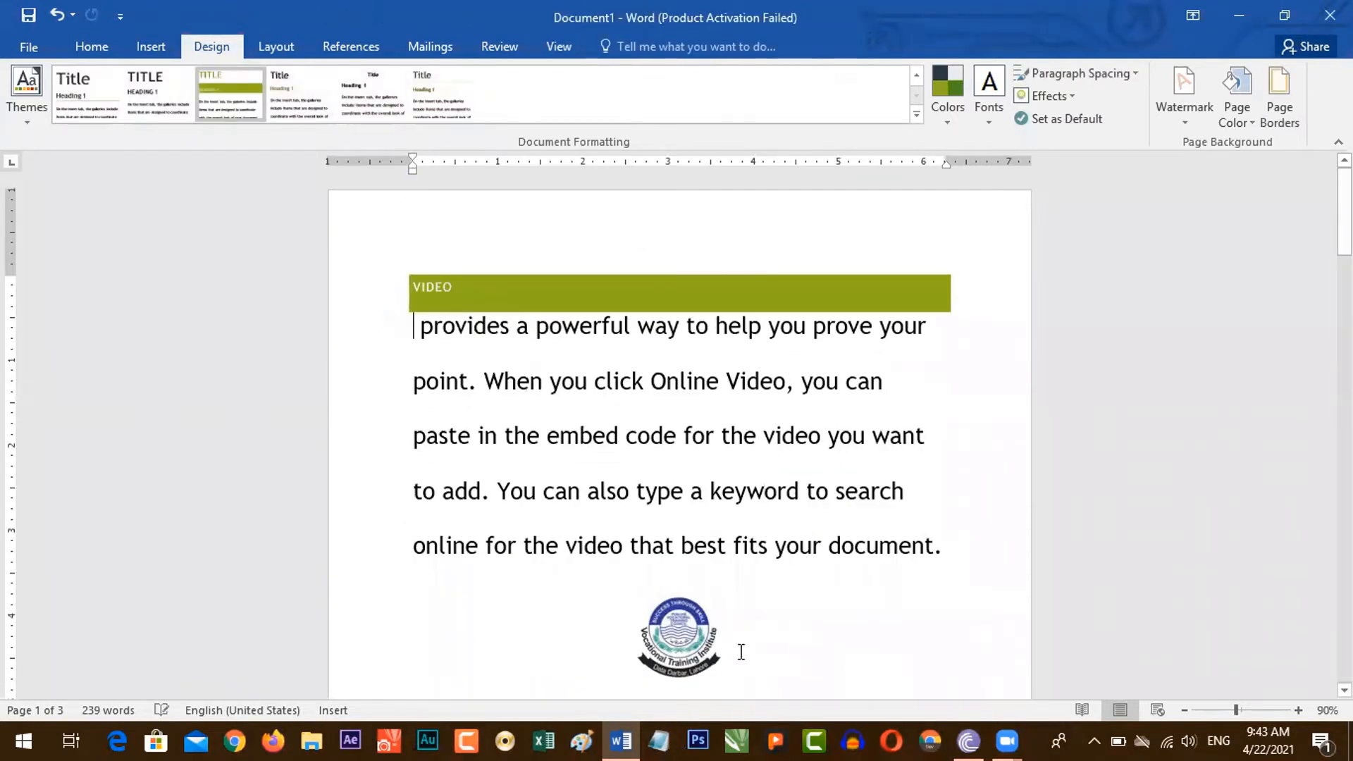
{"action": "left_click", "coordinate": [670, 641]}
{"action": "key", "text": "Delete"}
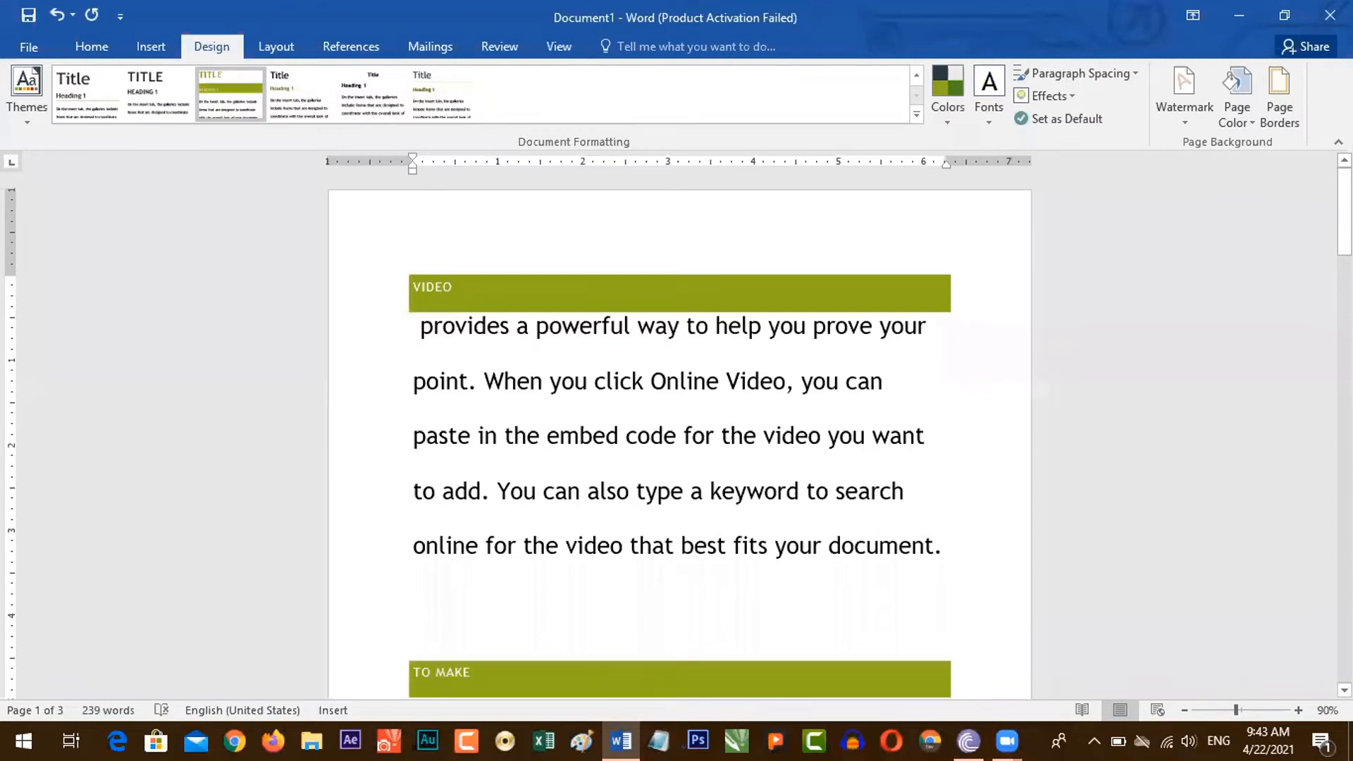
Add the CONFIDENTIAL 1 watermark to the document and check it on every page.
{"action": "scroll", "coordinate": [799, 549], "scroll_direction": "down", "scroll_amount": 6}
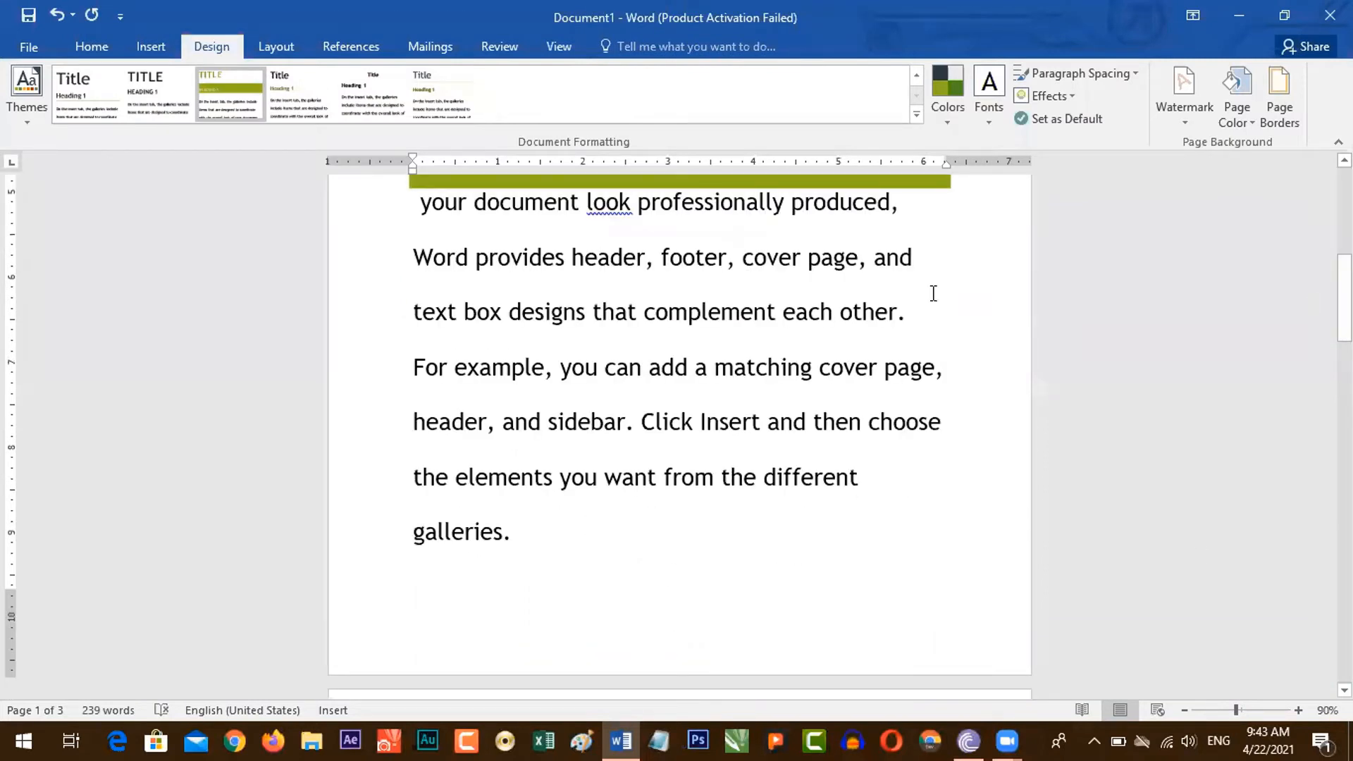
{"action": "left_click_drag", "start_coordinate": [1345, 300], "coordinate": [1345, 212]}
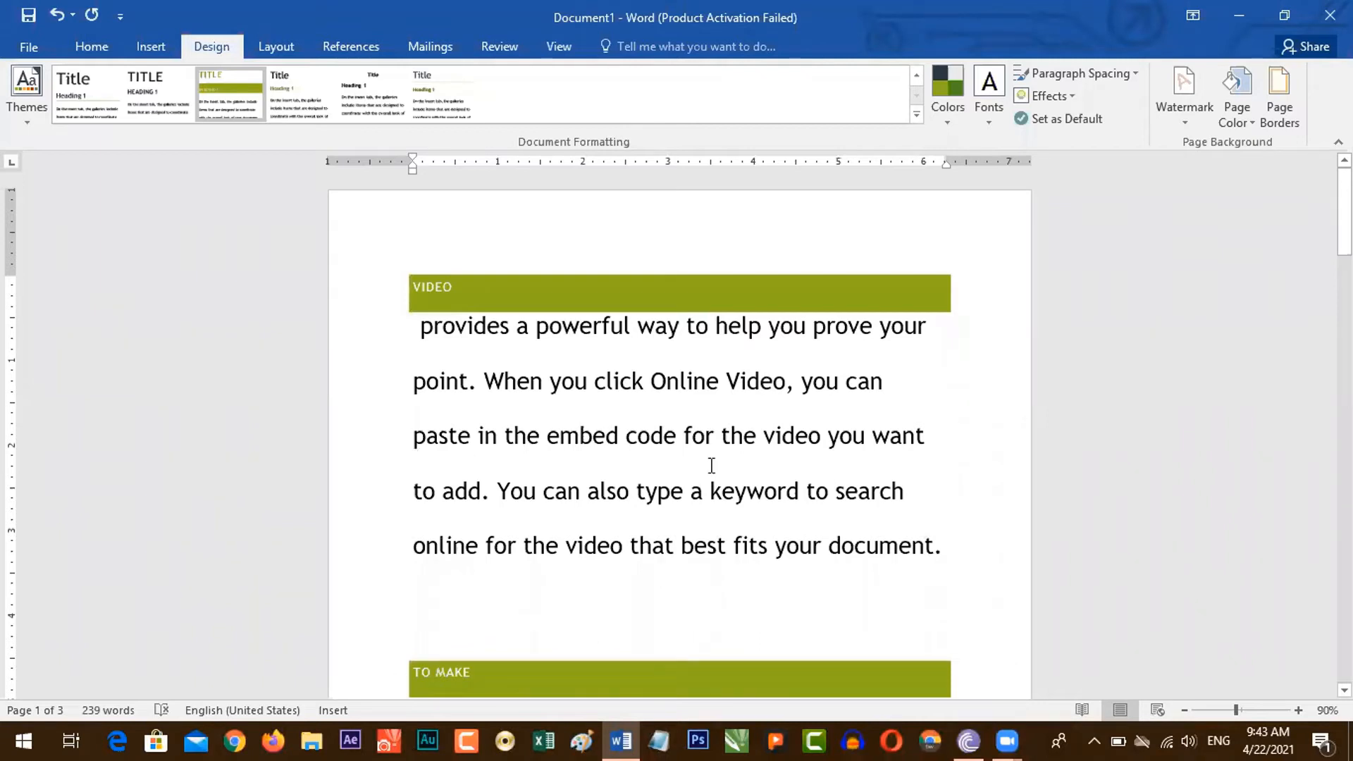
{"action": "left_click", "coordinate": [1185, 120]}
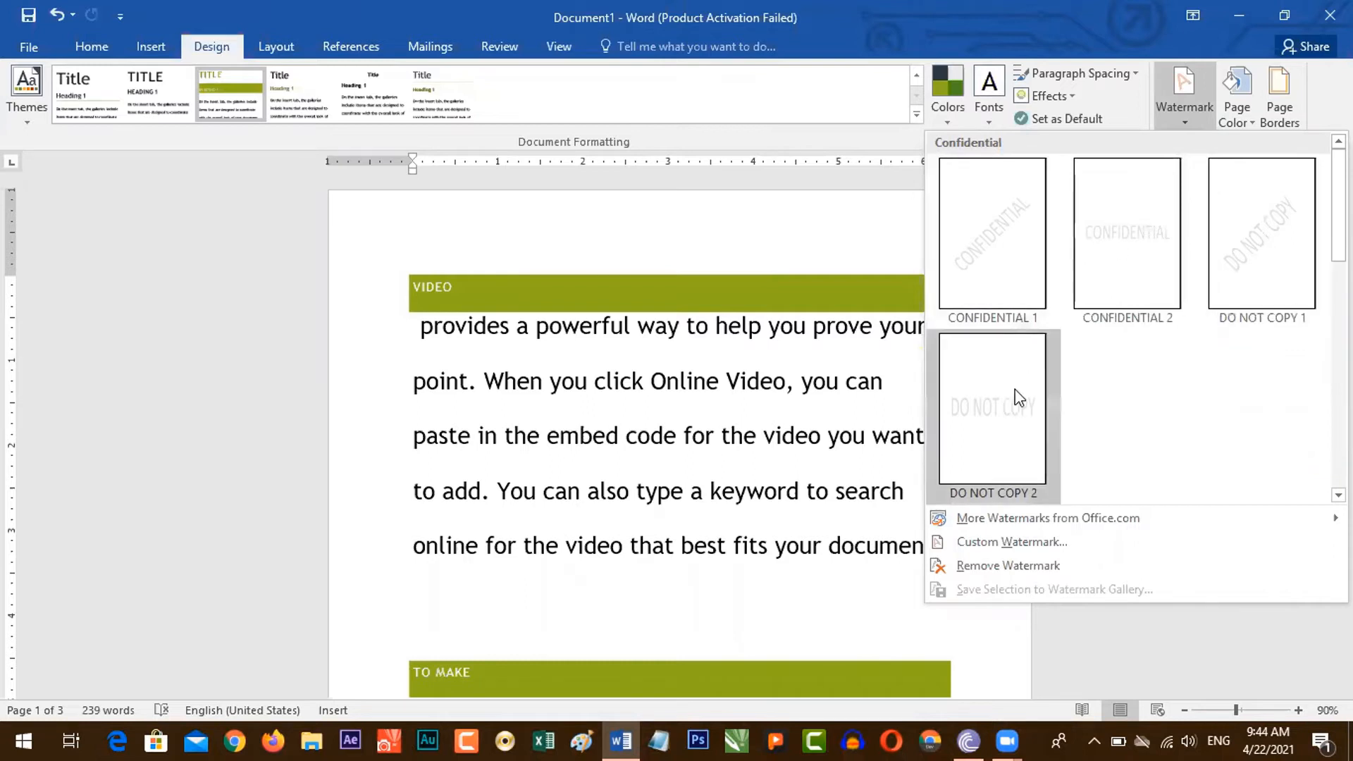
{"action": "left_click", "coordinate": [1004, 311]}
{"action": "scroll", "coordinate": [680, 366], "scroll_direction": "down", "scroll_amount": 3}
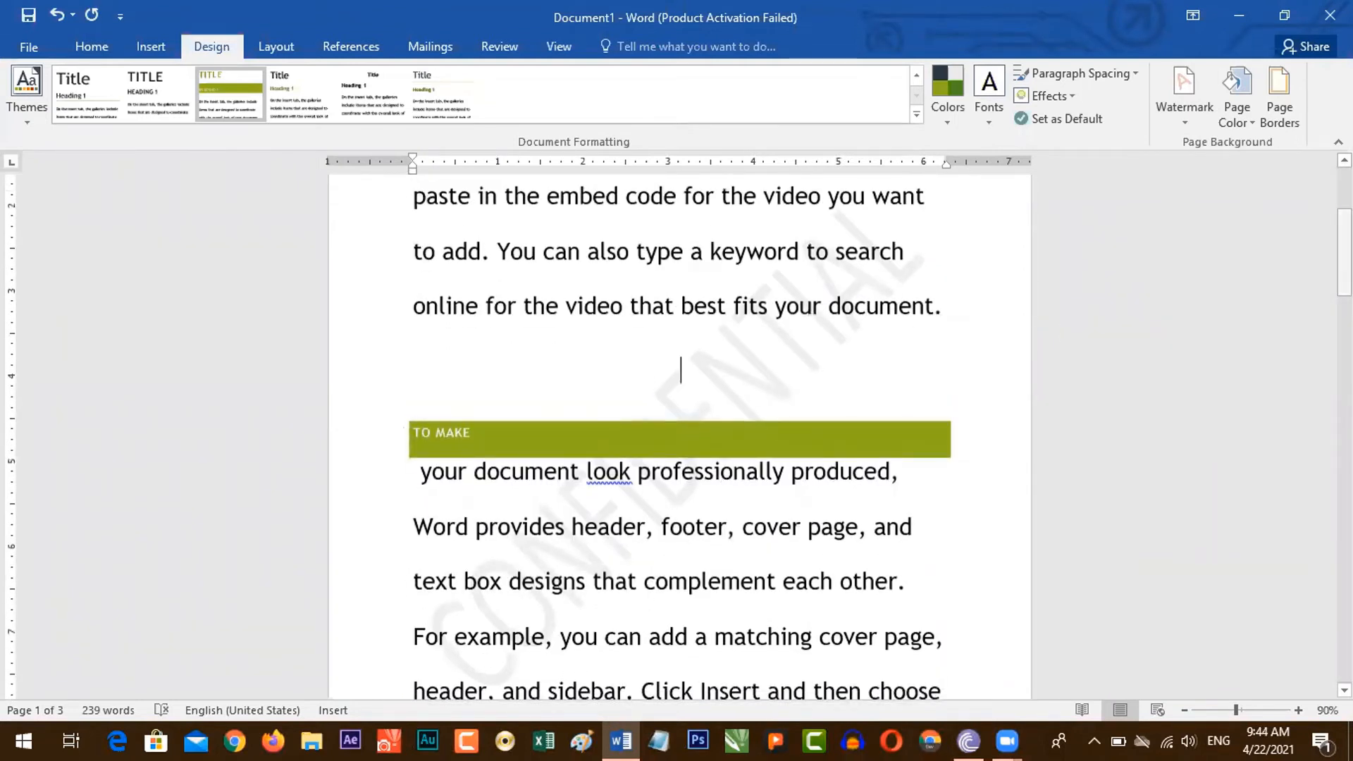
{"action": "scroll", "coordinate": [679, 368], "scroll_direction": "down", "scroll_amount": 8}
{"action": "scroll", "coordinate": [680, 368], "scroll_direction": "down", "scroll_amount": 12}
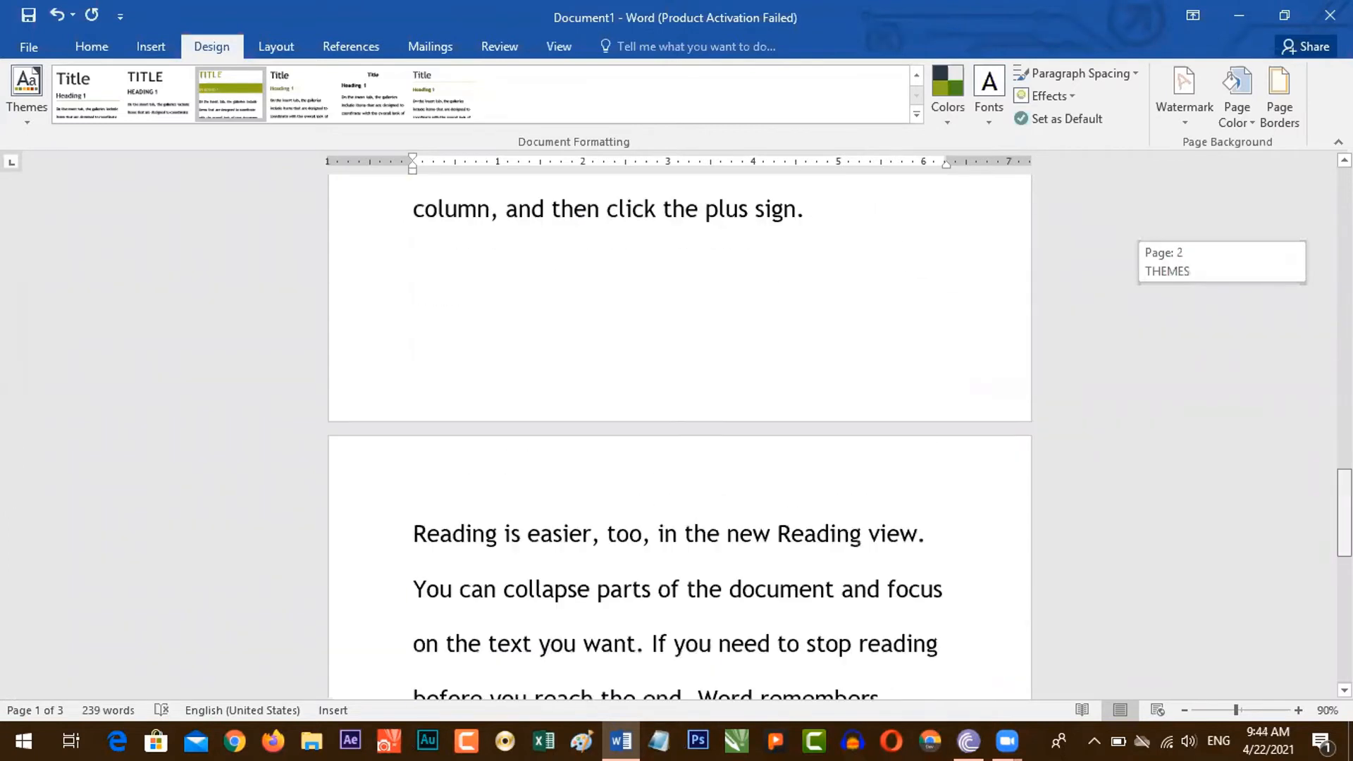
{"action": "scroll", "coordinate": [680, 369], "scroll_direction": "down", "scroll_amount": 2}
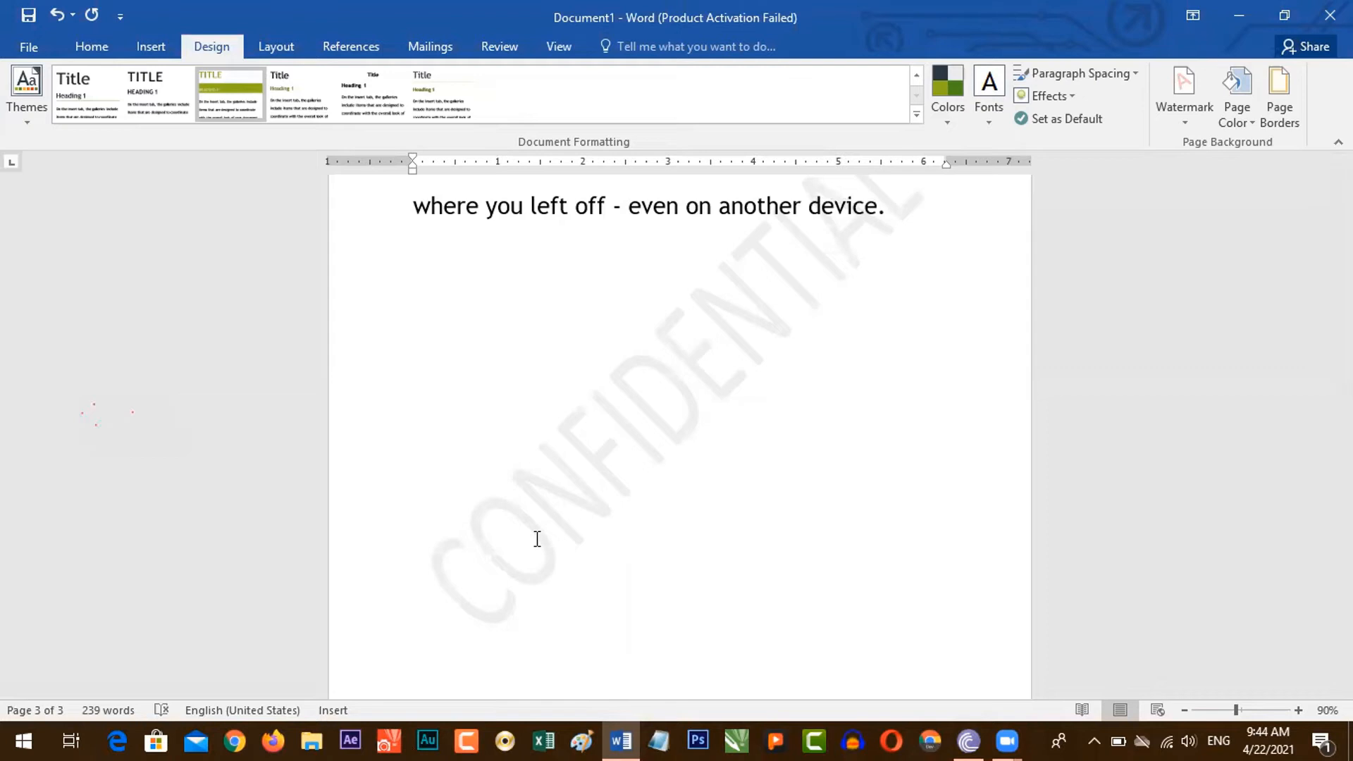
{"action": "scroll", "coordinate": [537, 539], "scroll_direction": "up", "scroll_amount": 10}
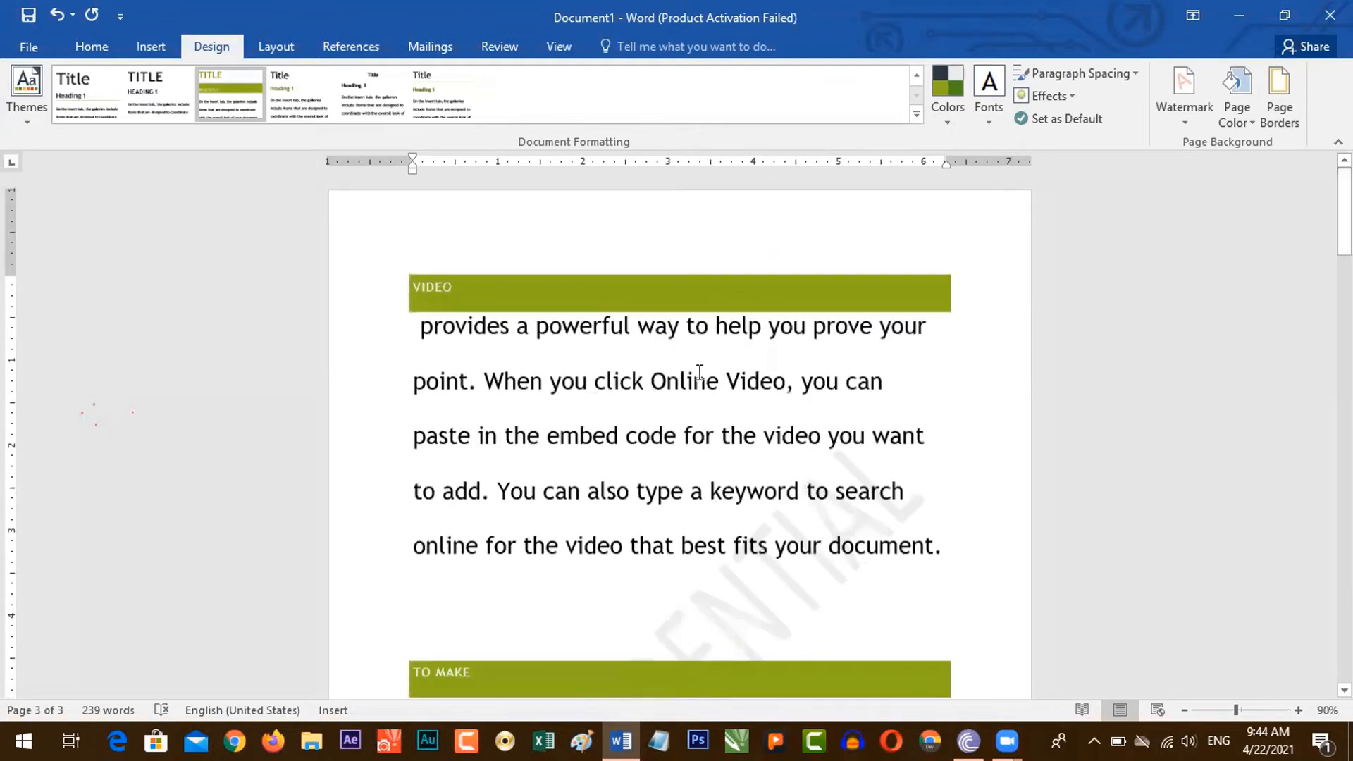
Open the custom watermark settings and switch the watermark type to Picture watermark.
{"action": "left_click", "coordinate": [1187, 113]}
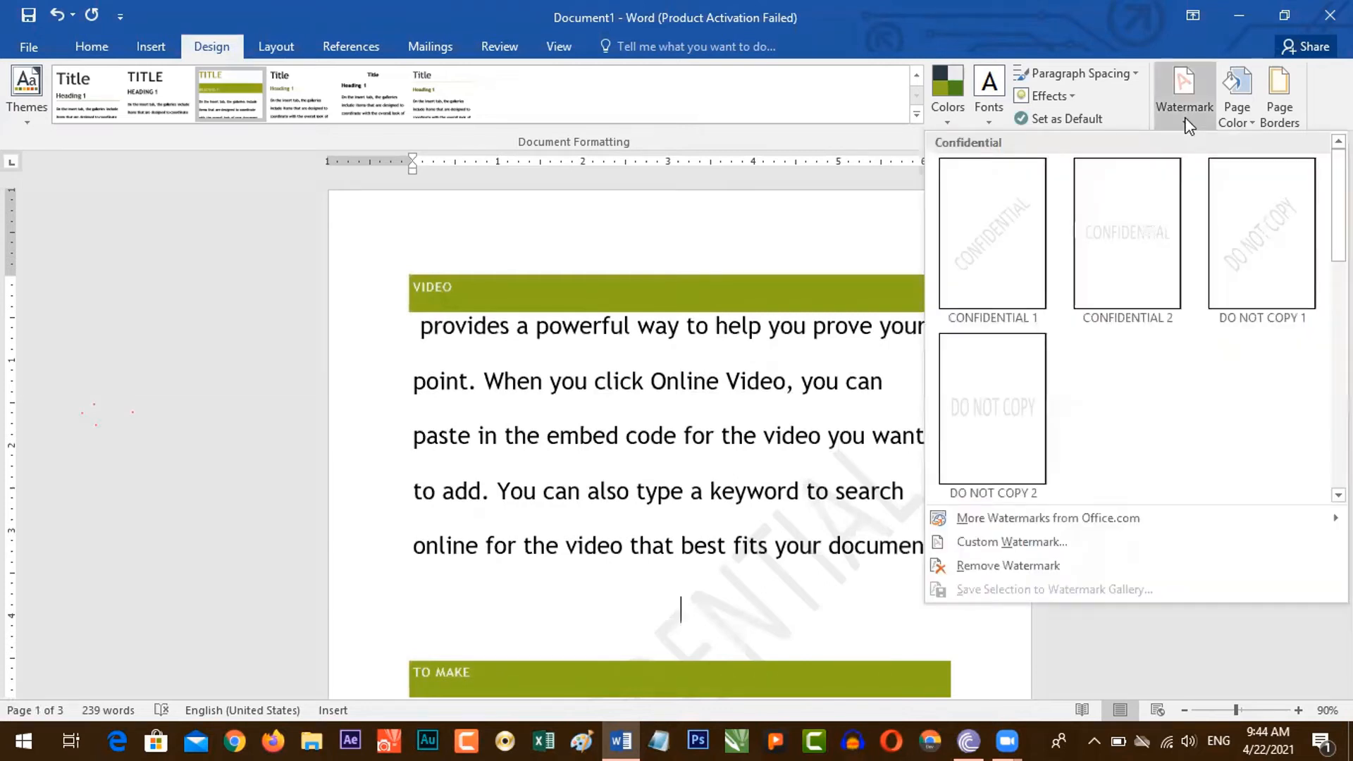
{"action": "left_click", "coordinate": [990, 544]}
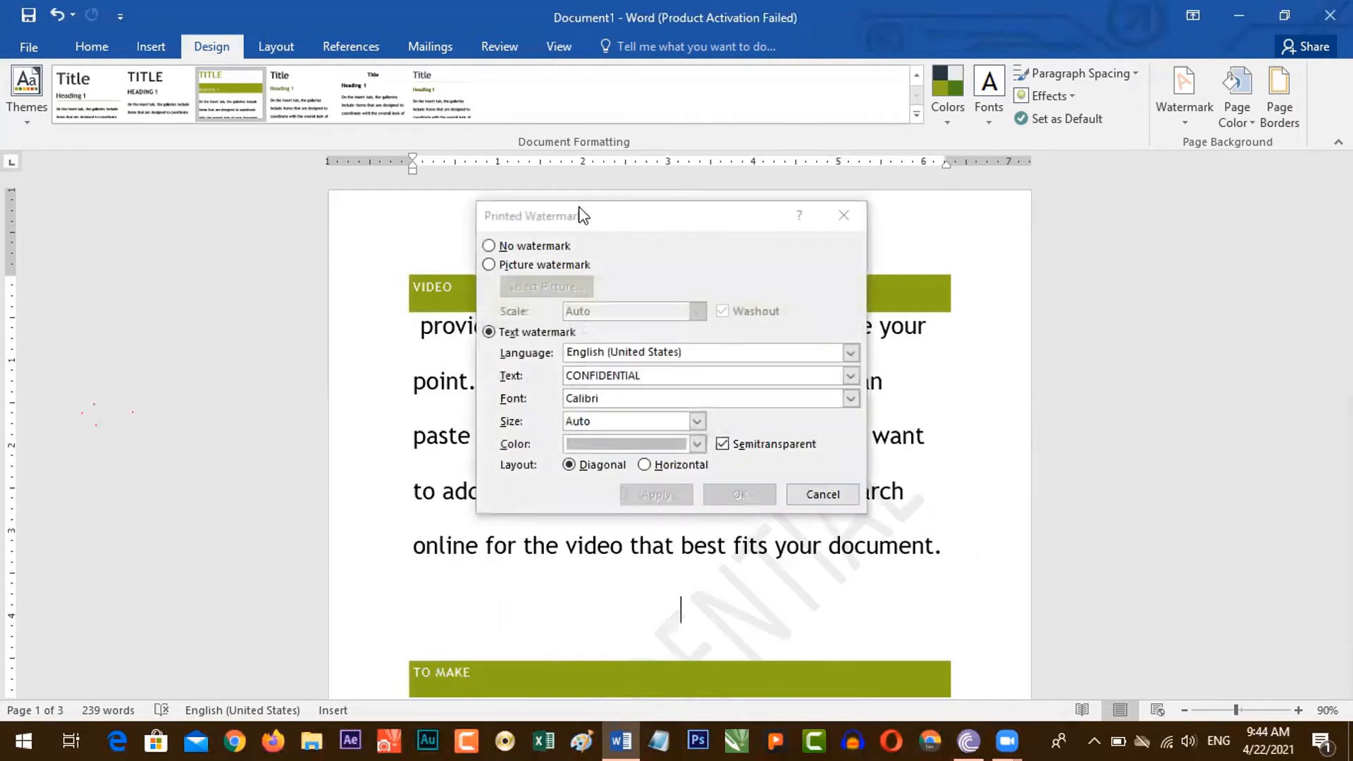
{"action": "left_click_drag", "start_coordinate": [574, 222], "coordinate": [659, 186]}
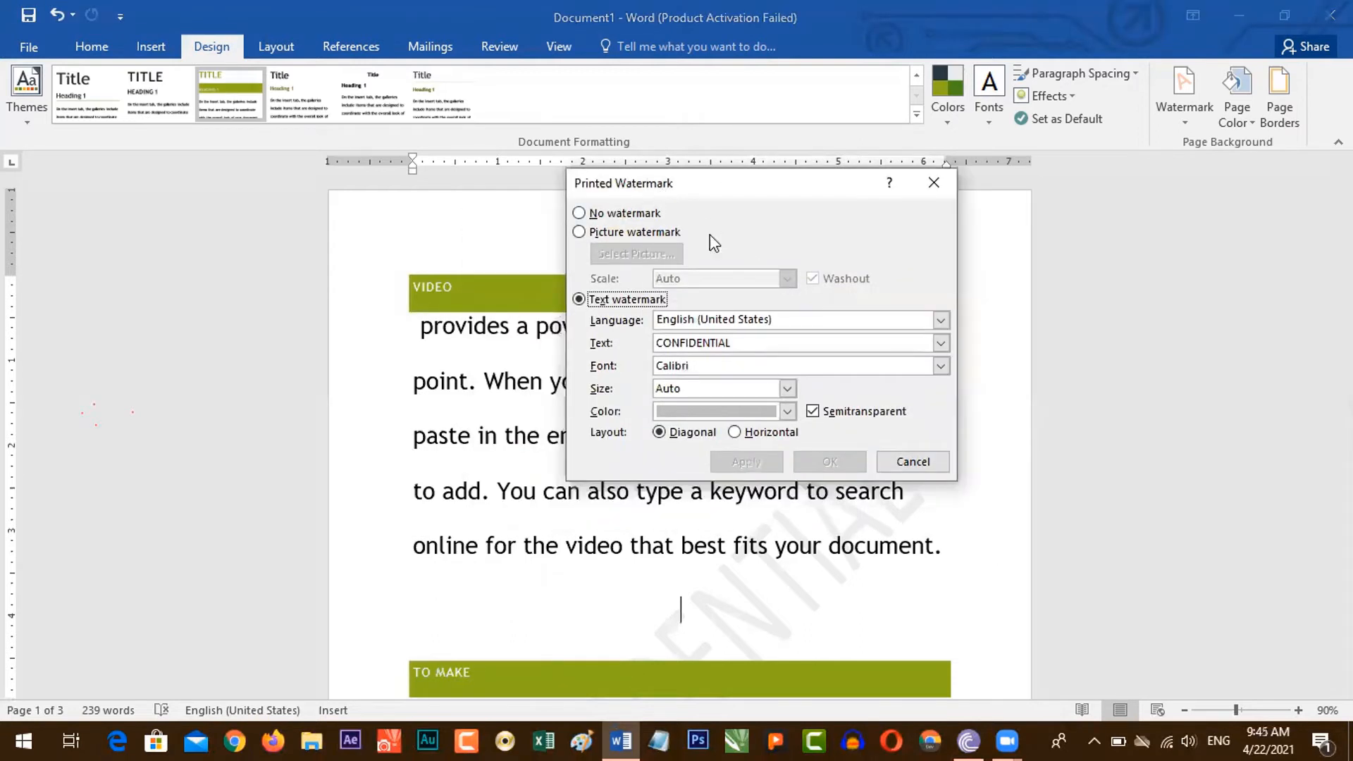
{"action": "left_click", "coordinate": [614, 224]}
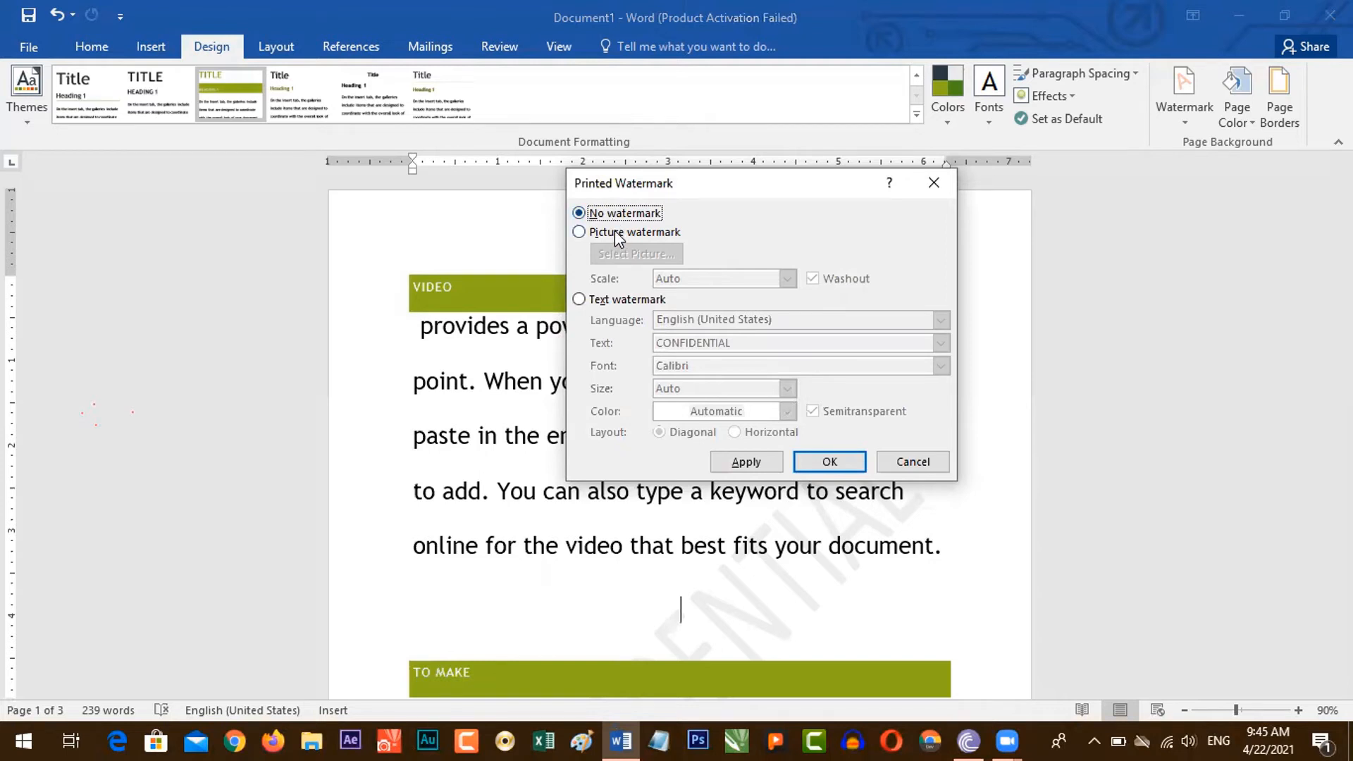
{"action": "left_click", "coordinate": [615, 231]}
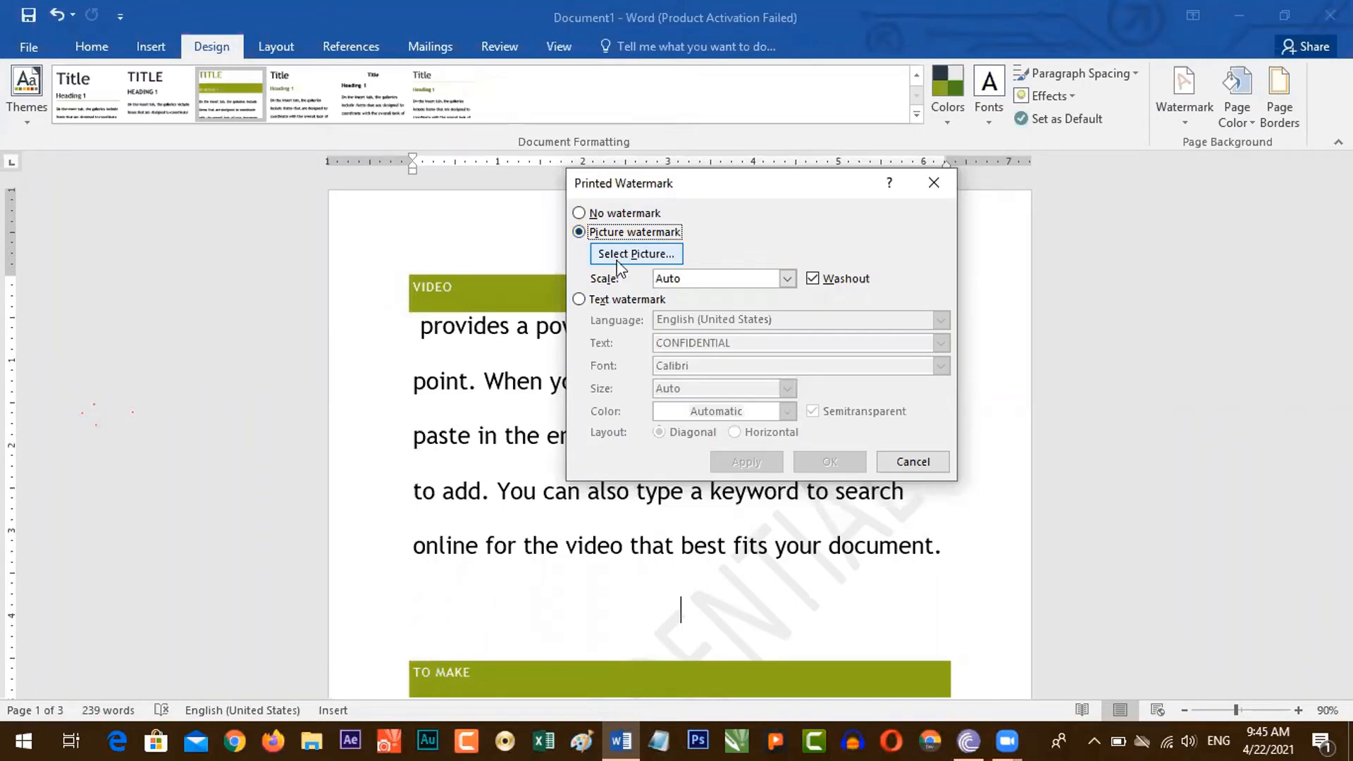
Use data darbar logo from the Pictures folder as the watermark, with Auto scale and Washout, and check it through the last page.
{"action": "left_click", "coordinate": [625, 258]}
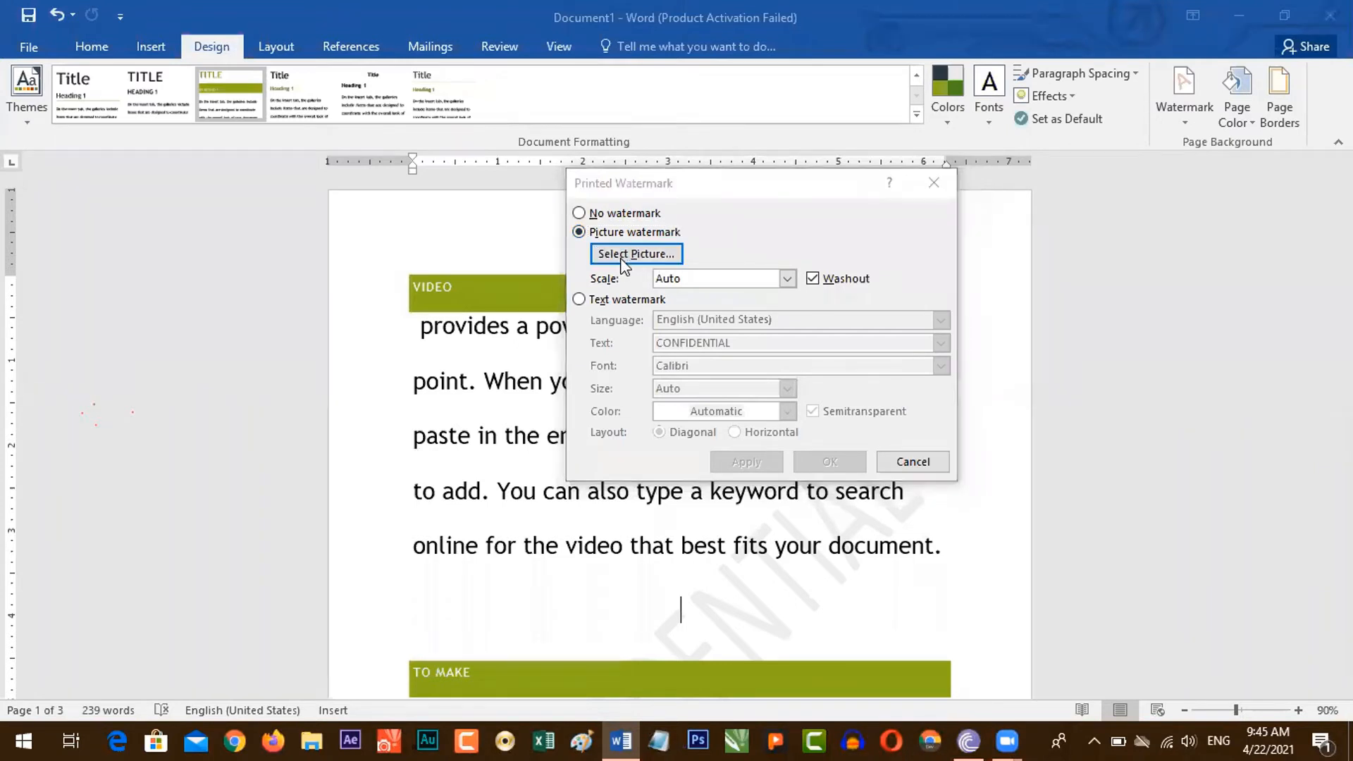
{"action": "left_click", "coordinate": [1037, 544]}
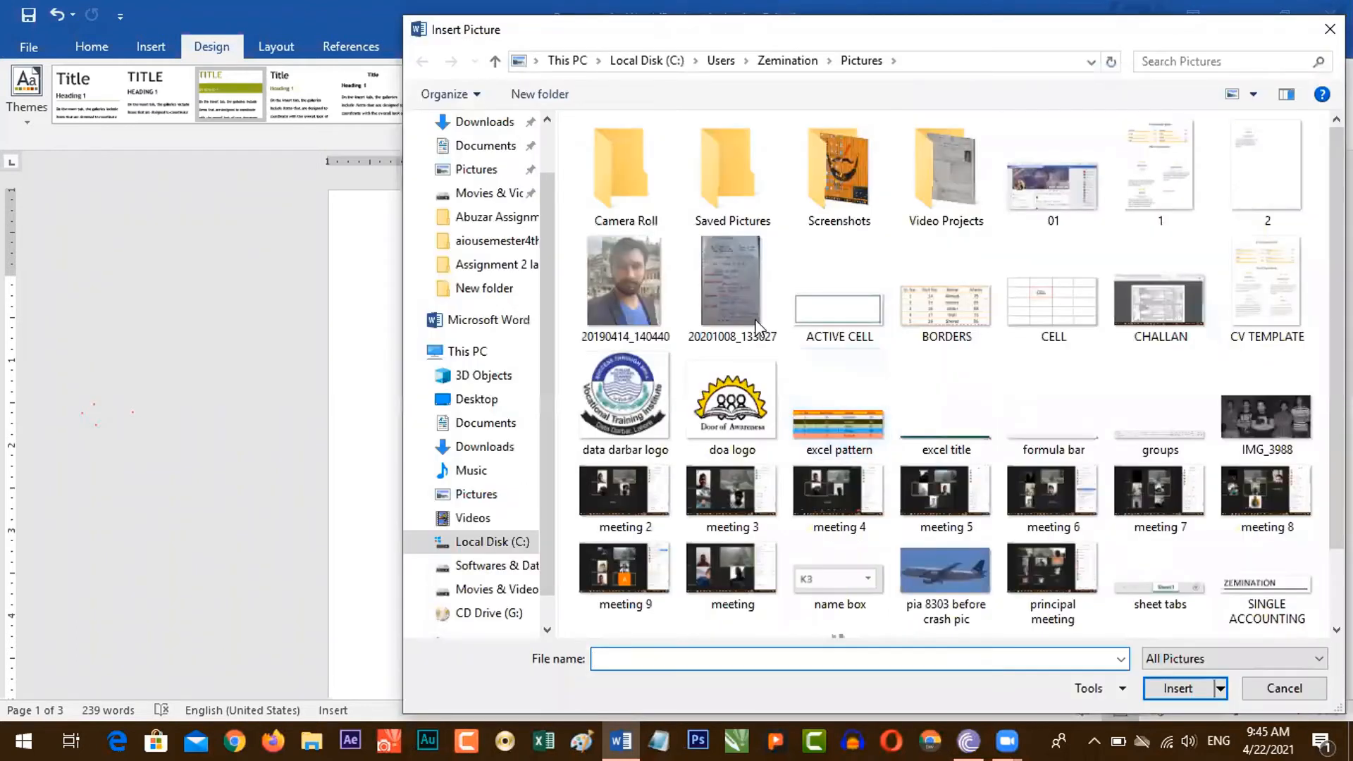
{"action": "double_click", "coordinate": [625, 416]}
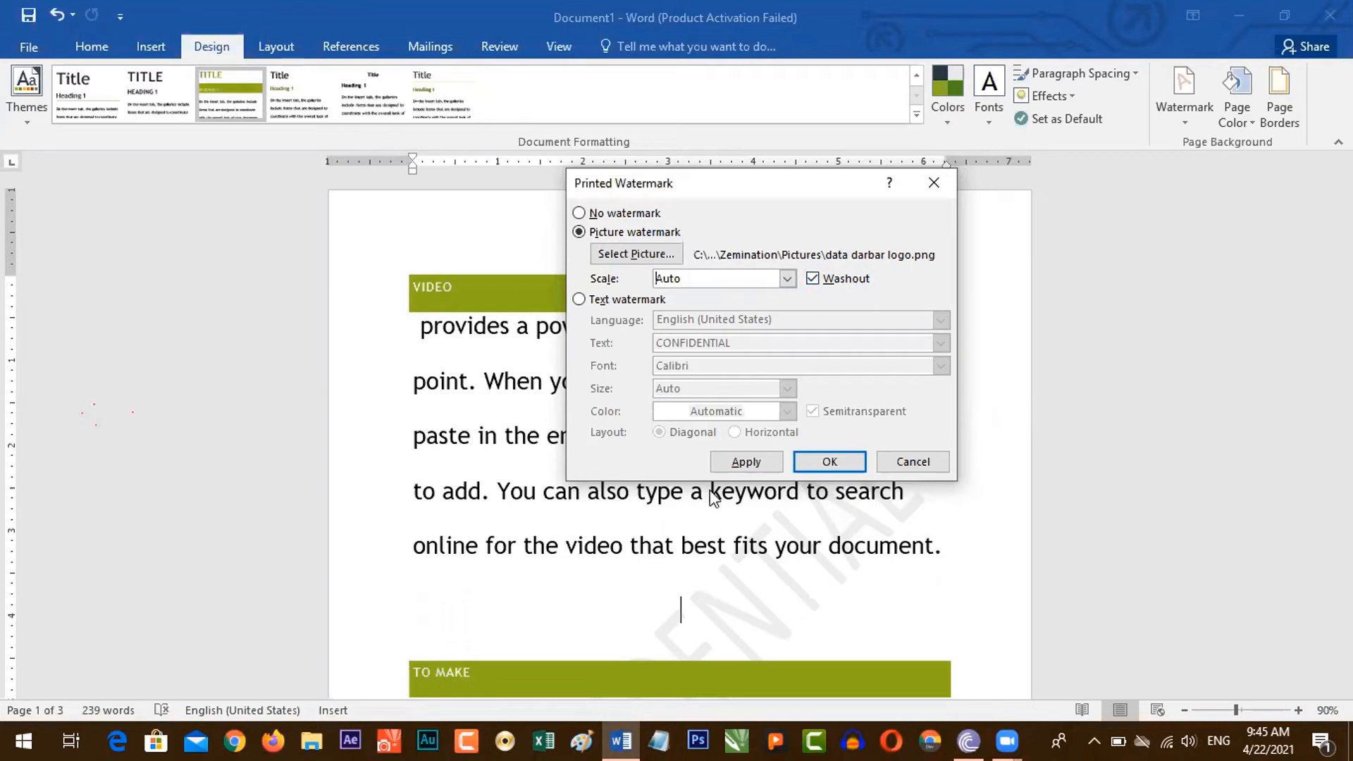
{"action": "left_click", "coordinate": [835, 463]}
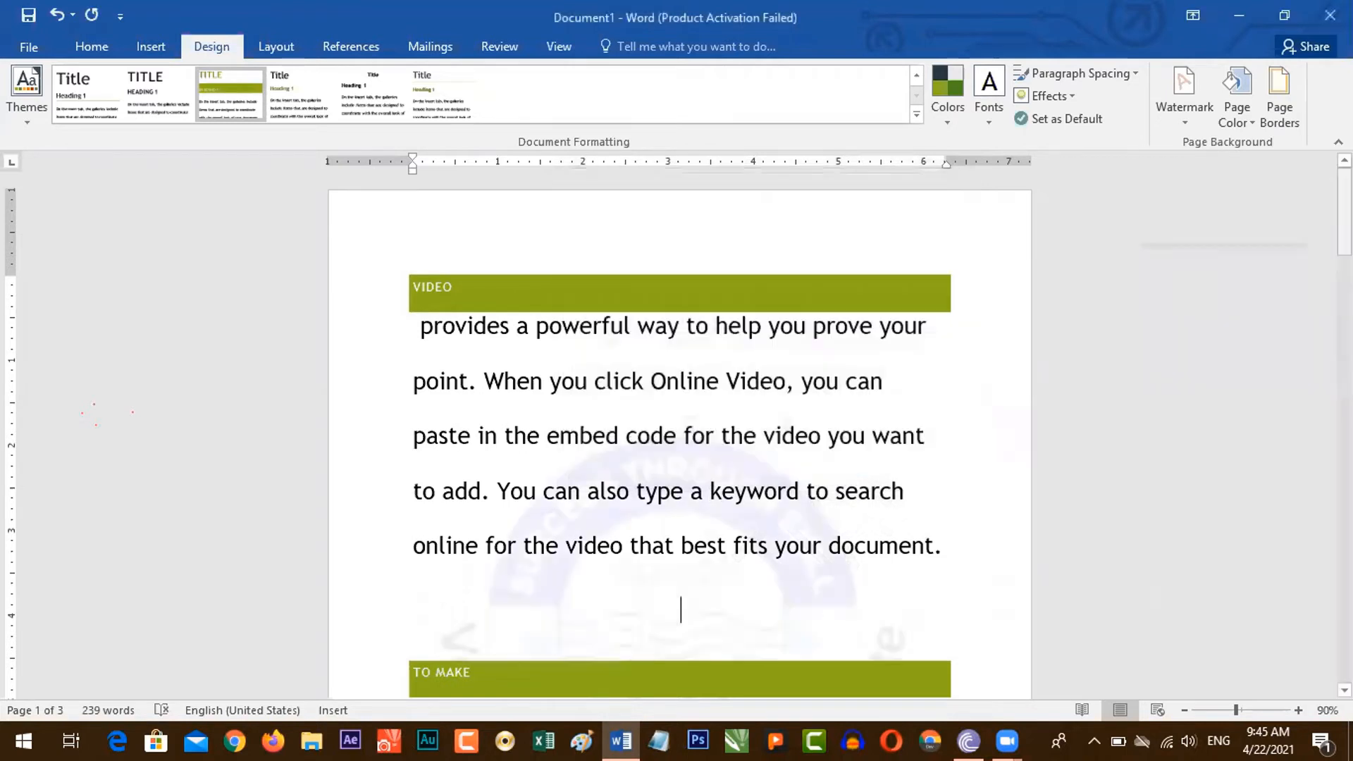
{"action": "scroll", "coordinate": [834, 464], "scroll_direction": "down", "scroll_amount": 5}
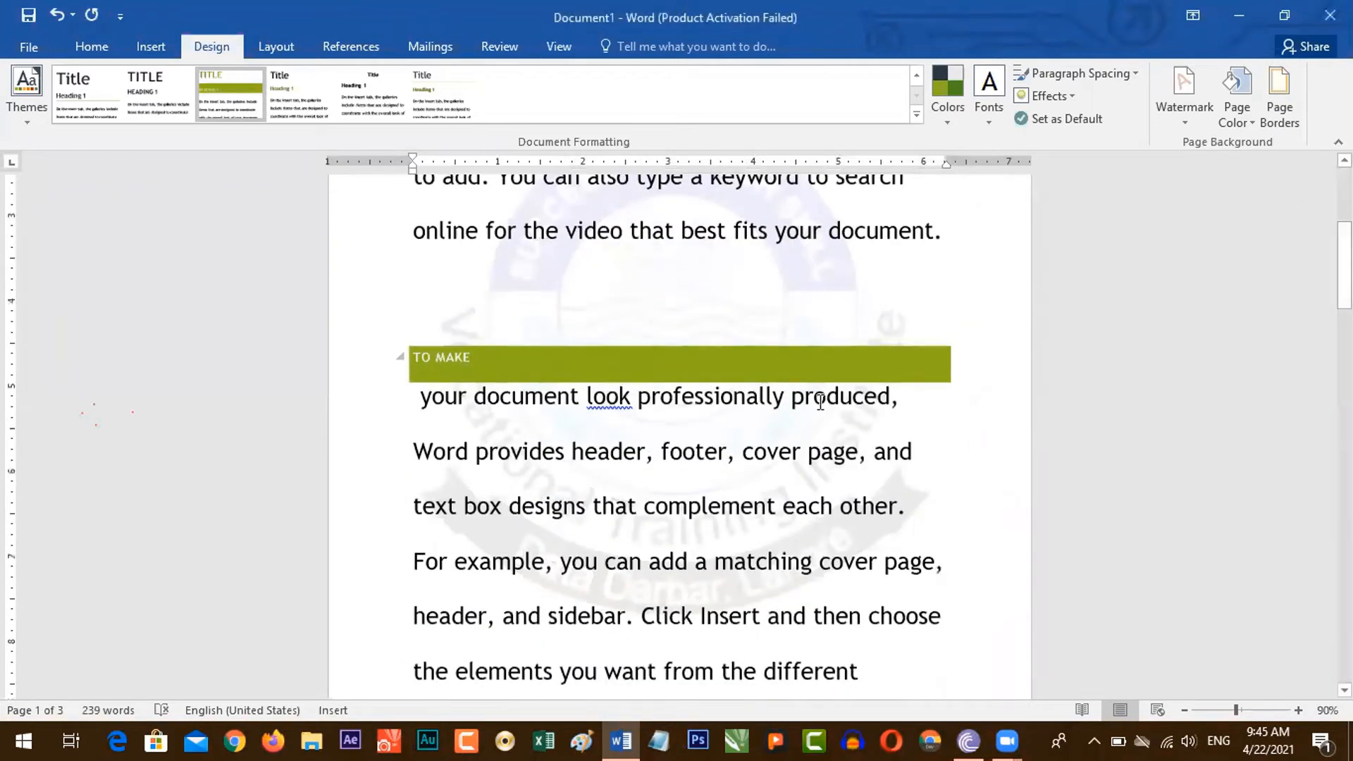
{"action": "left_click_drag", "start_coordinate": [1344, 265], "coordinate": [1344, 608]}
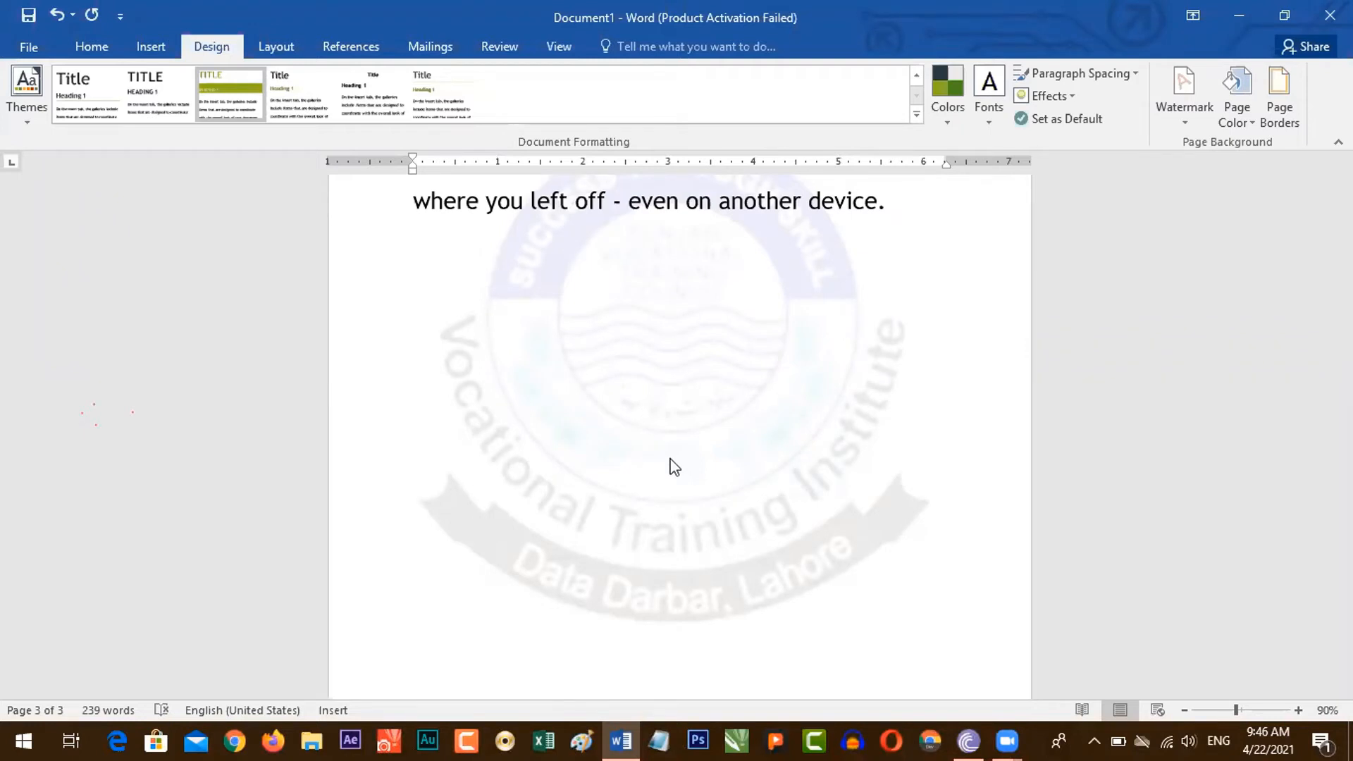
{"action": "scroll", "coordinate": [675, 468], "scroll_direction": "up", "scroll_amount": 20}
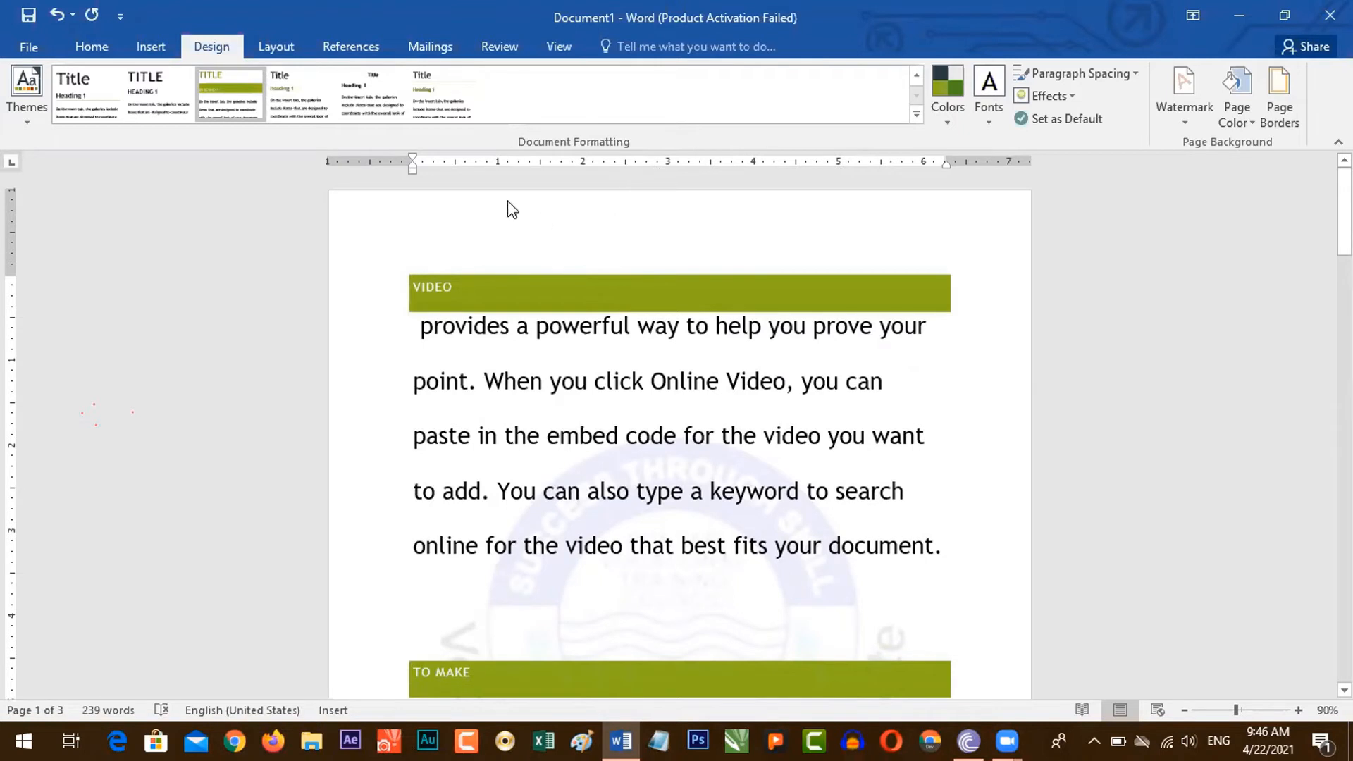
Open the first page's header for editing and move the logo watermark up behind the opening paragraph.
{"action": "double_click", "coordinate": [595, 217]}
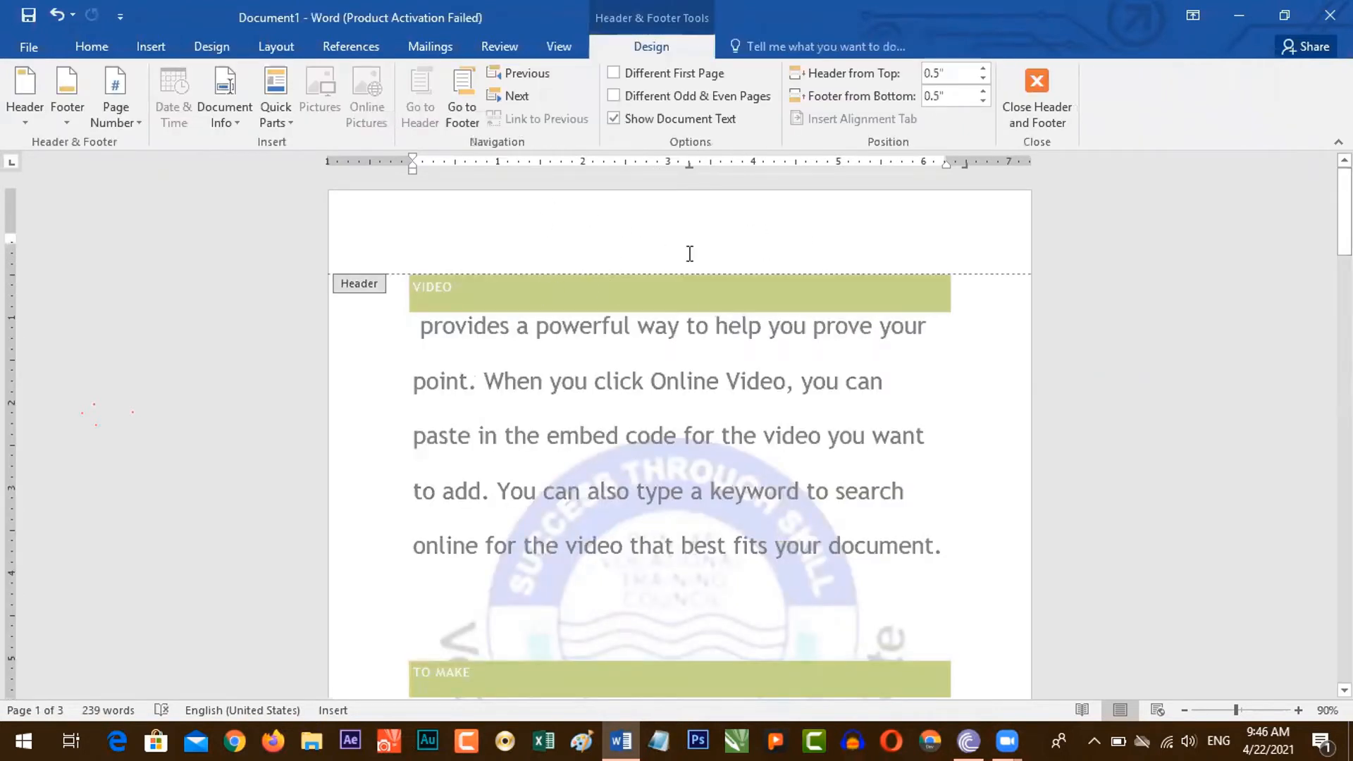
{"action": "left_click", "coordinate": [719, 431]}
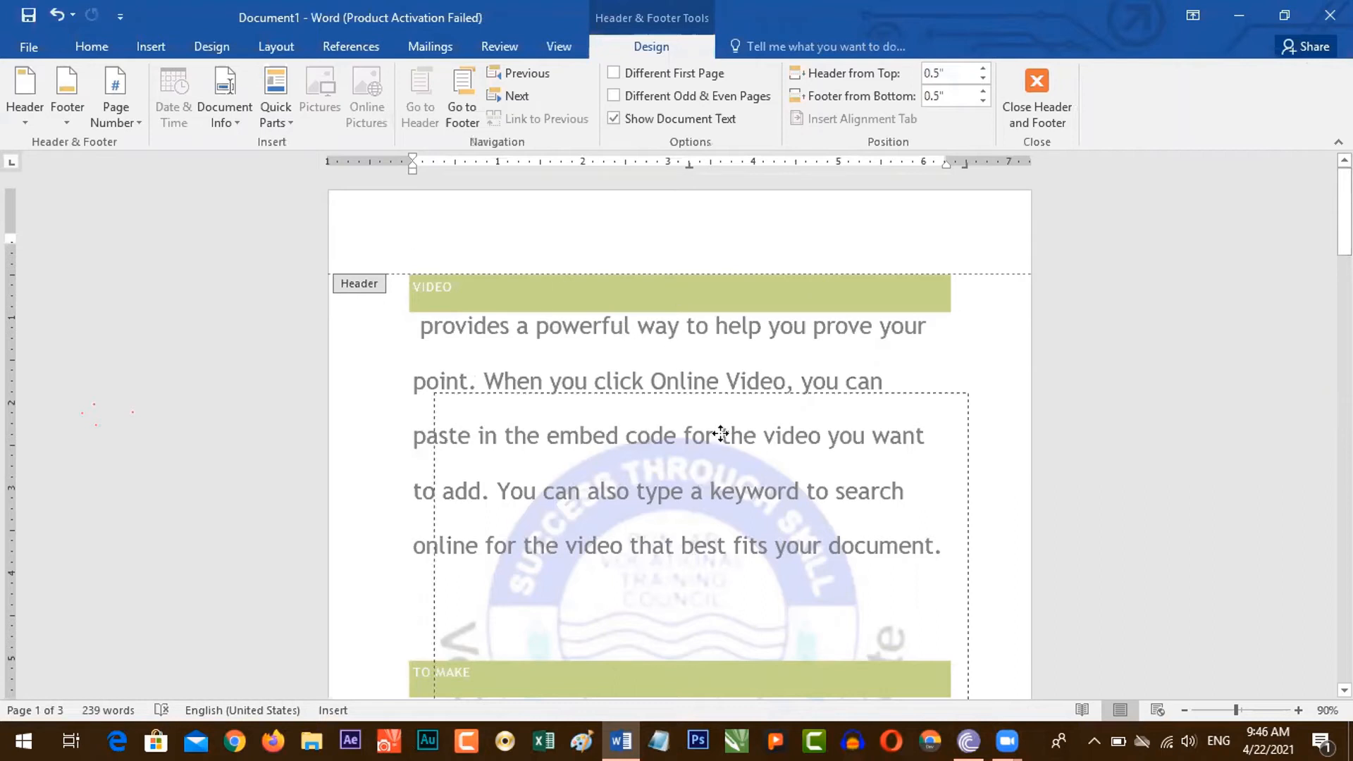
{"action": "left_click_drag", "start_coordinate": [738, 376], "coordinate": [717, 306]}
{"action": "mouse_move", "coordinate": [687, 381]}
{"action": "left_mouse_down"}
{"action": "mouse_move", "coordinate": [631, 381]}
{"action": "mouse_move", "coordinate": [708, 372]}
{"action": "left_mouse_up"}
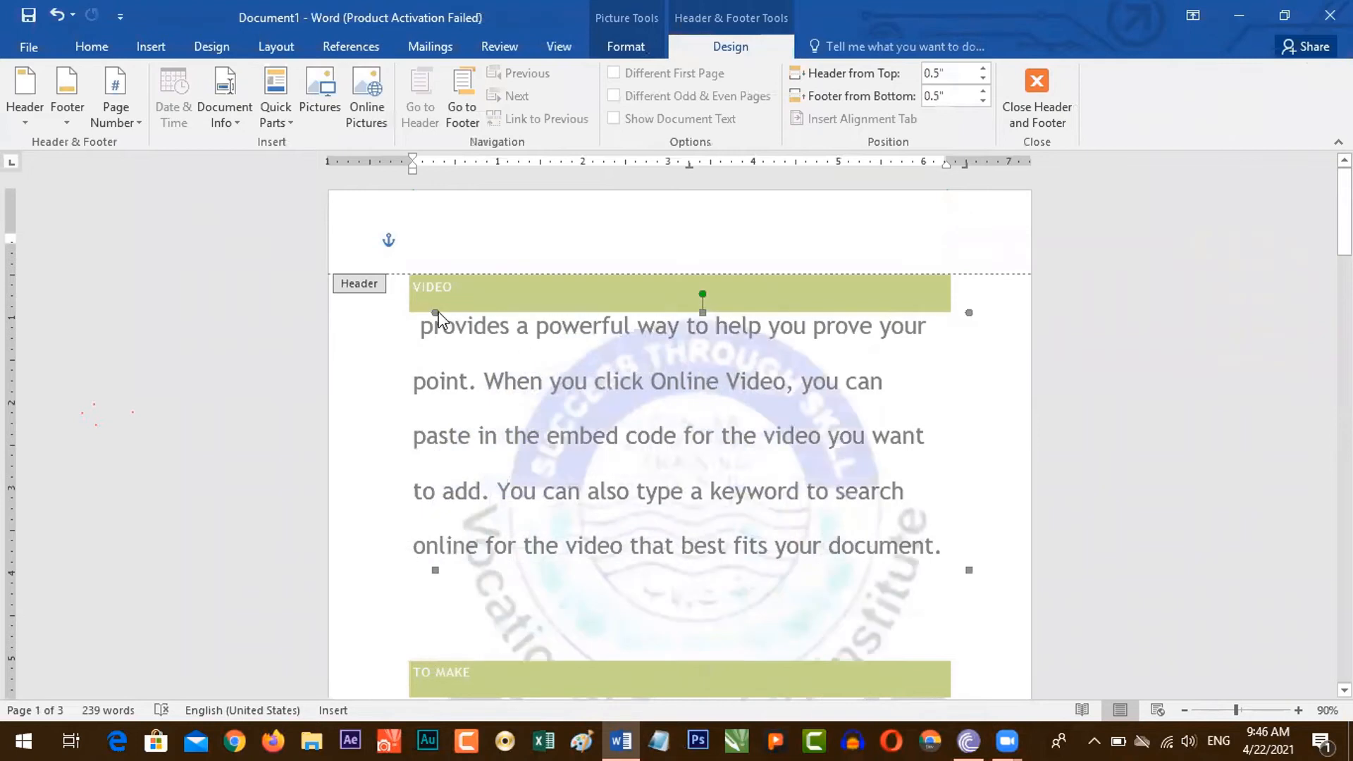
Shrink, reposition and rotate the logo watermark on the first page, and return to the body text.
{"action": "left_click_drag", "start_coordinate": [437, 314], "coordinate": [596, 416]}
{"action": "left_click_drag", "start_coordinate": [729, 478], "coordinate": [634, 428]}
{"action": "left_click_drag", "start_coordinate": [661, 349], "coordinate": [564, 585]}
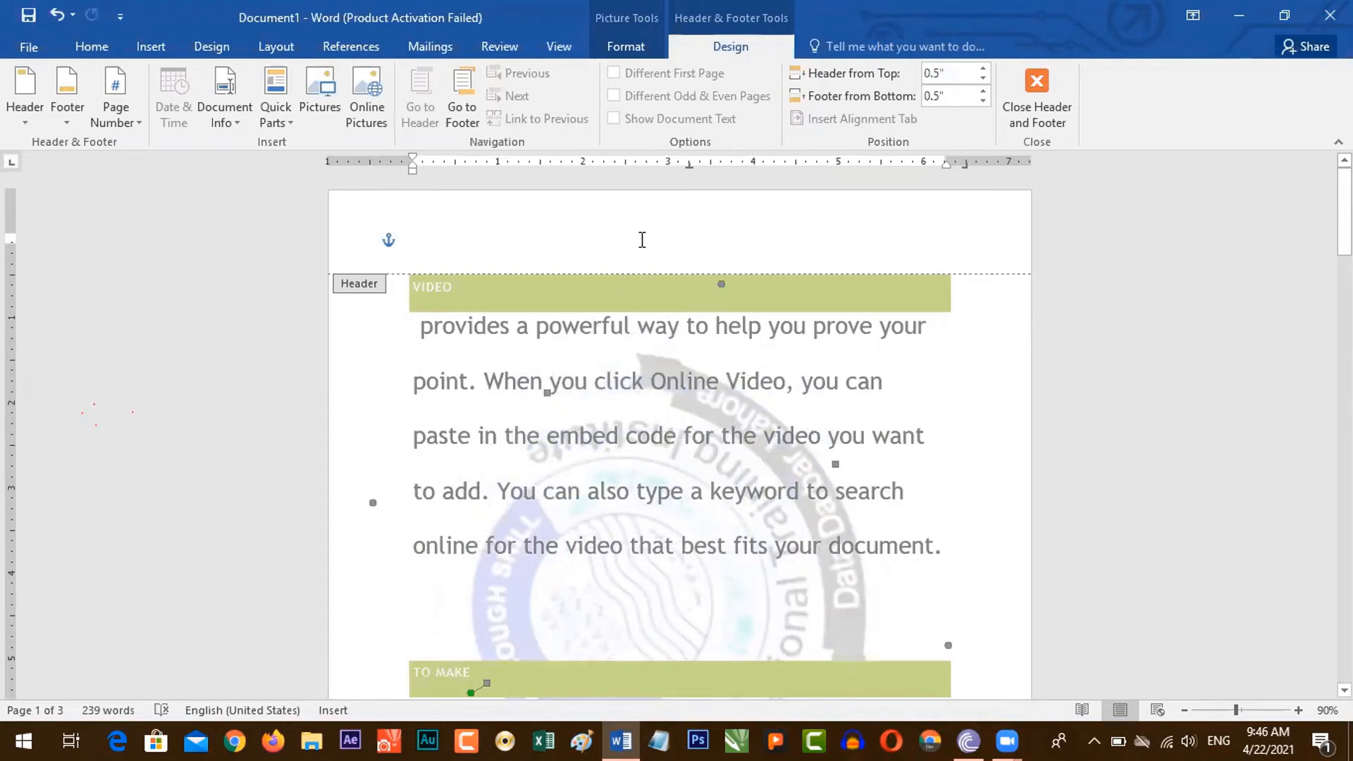
{"action": "double_click", "coordinate": [949, 360]}
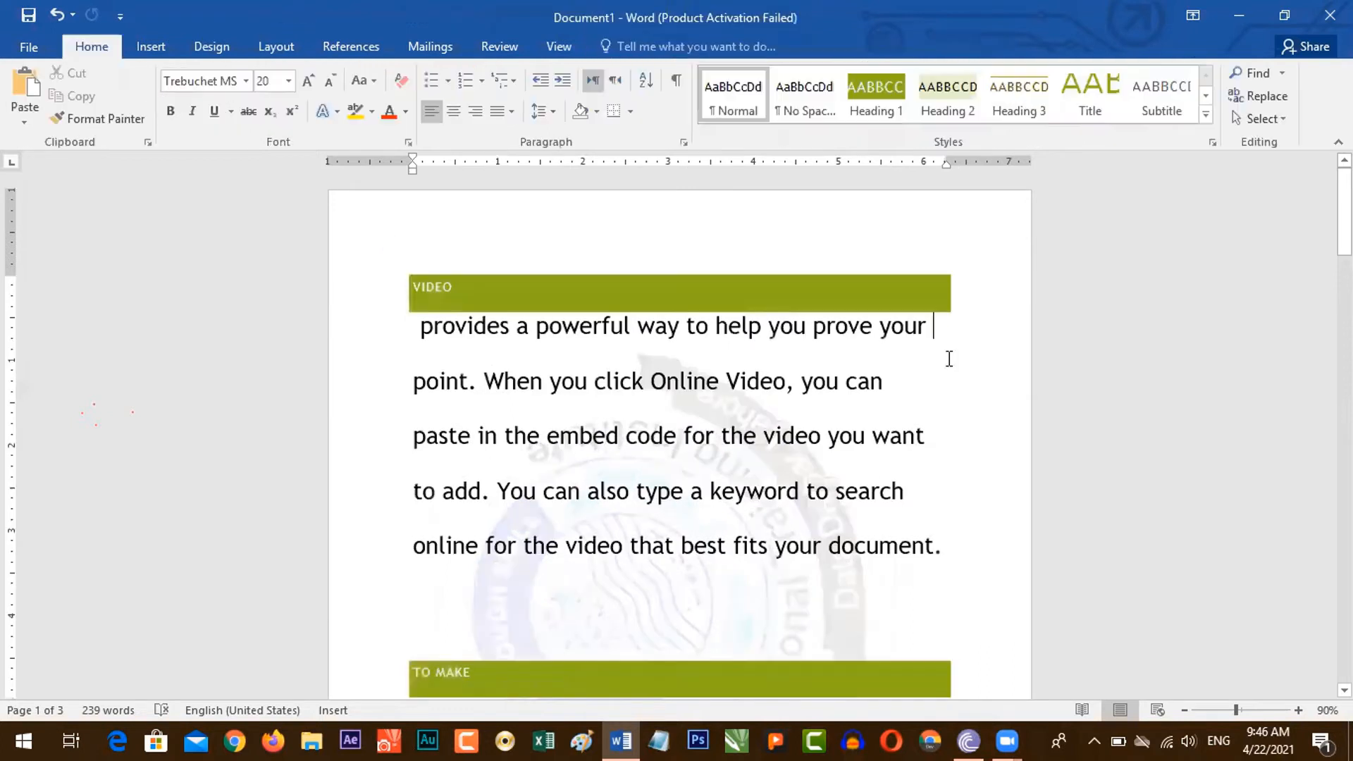
Examine how the rotated logo watermark appears on the other pages of the document.
{"action": "left_click", "coordinate": [846, 618]}
{"action": "left_click_drag", "start_coordinate": [1345, 215], "coordinate": [1345, 397]}
{"action": "left_click", "coordinate": [825, 518]}
{"action": "left_click_drag", "start_coordinate": [763, 470], "coordinate": [832, 523]}
{"action": "left_click", "coordinate": [825, 547]}
{"action": "left_click", "coordinate": [831, 523]}
{"action": "left_click_drag", "start_coordinate": [1345, 396], "coordinate": [1345, 205]}
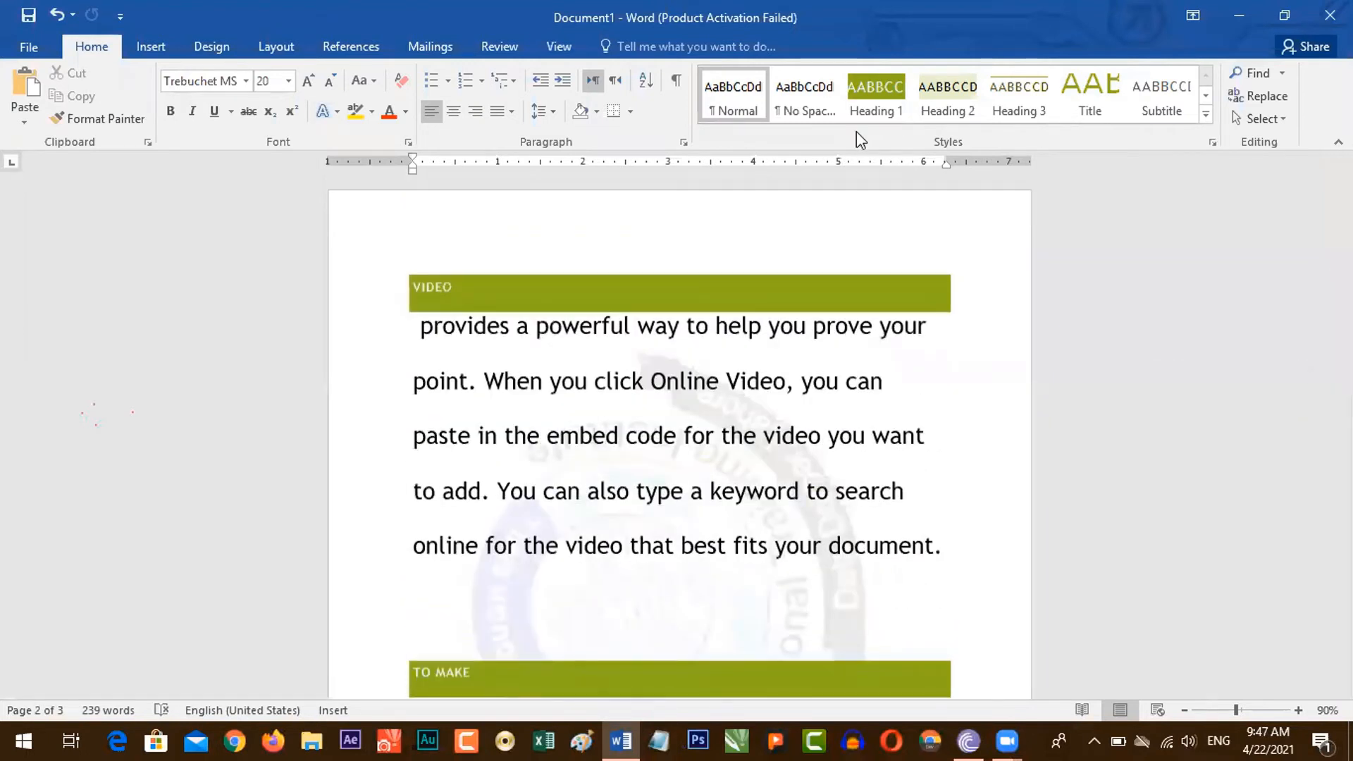
Shrink and reposition the logo watermark in the first page's header, delete it, and return to the body text.
{"action": "double_click", "coordinate": [663, 224]}
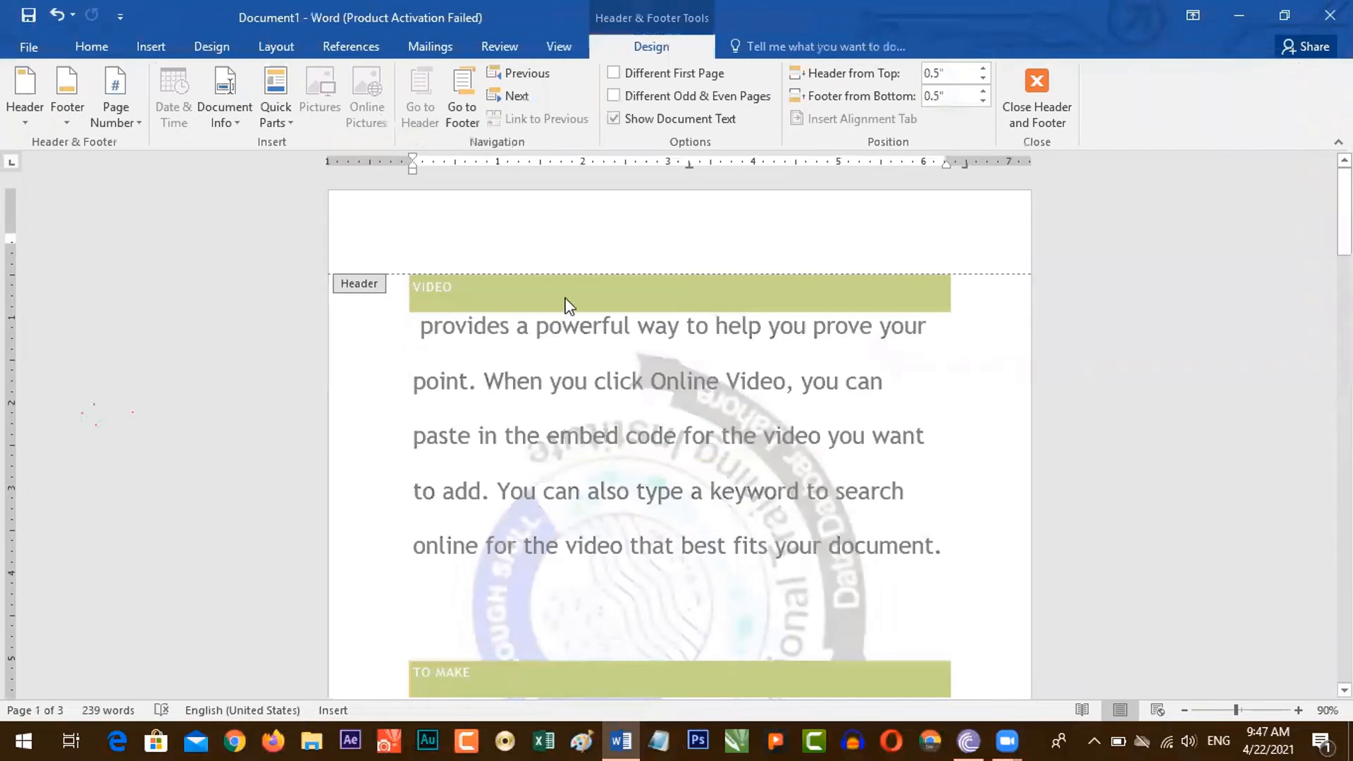
{"action": "left_click", "coordinate": [667, 375]}
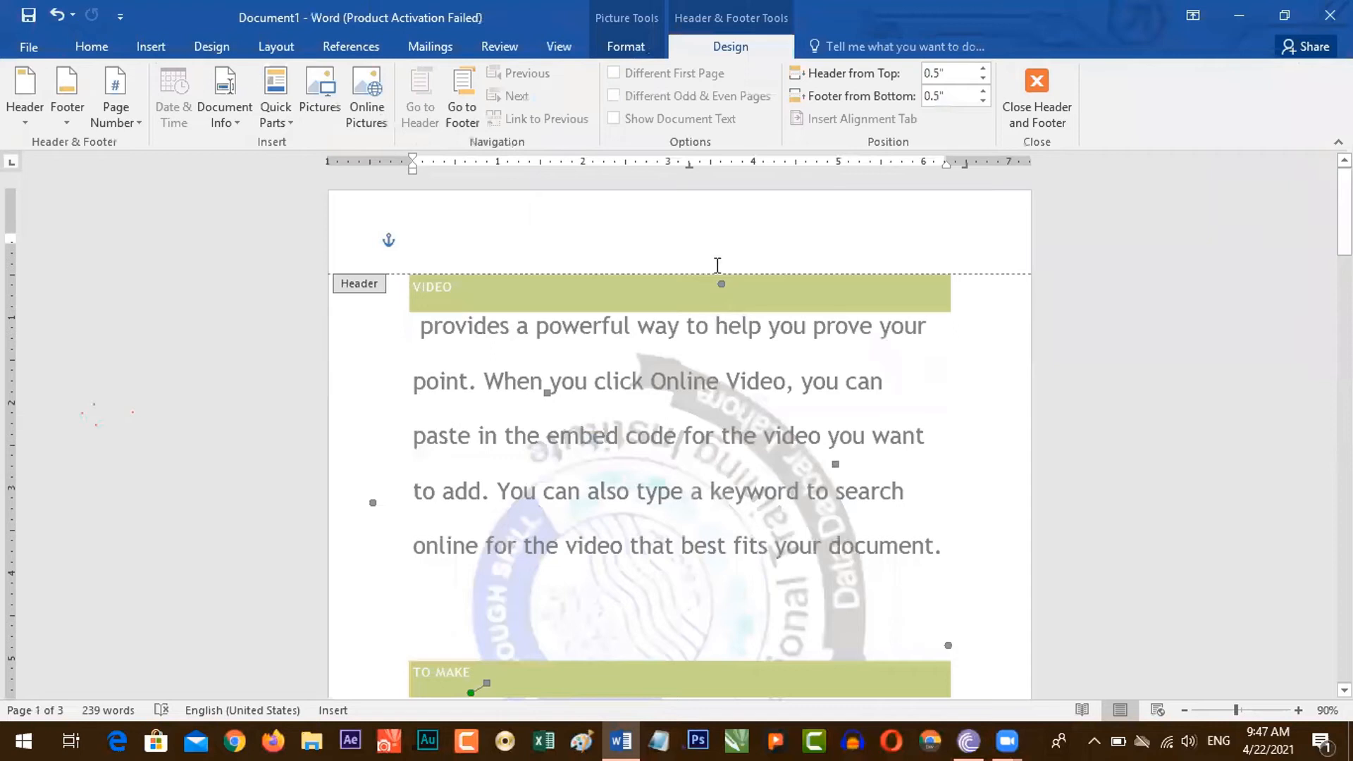
{"action": "left_click_drag", "start_coordinate": [722, 286], "coordinate": [659, 520]}
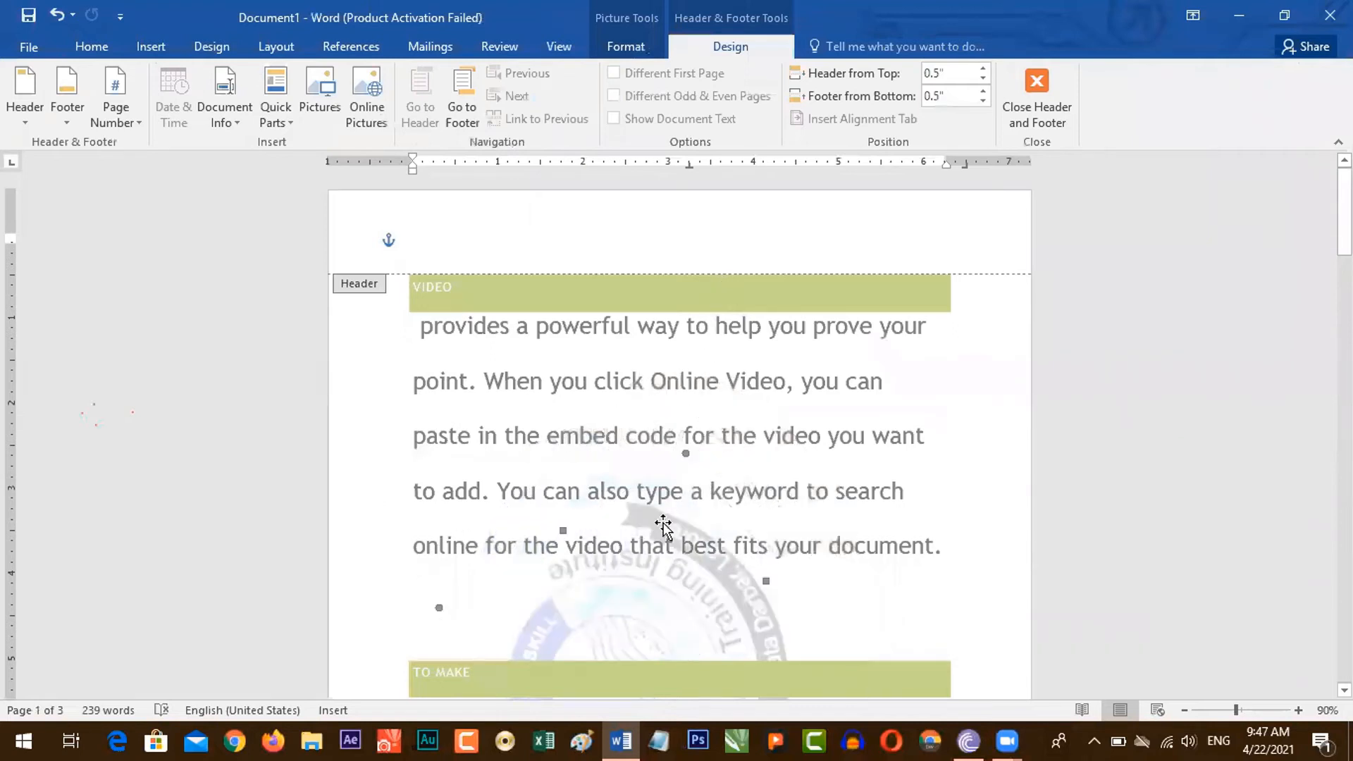
{"action": "left_click_drag", "start_coordinate": [774, 354], "coordinate": [780, 351]}
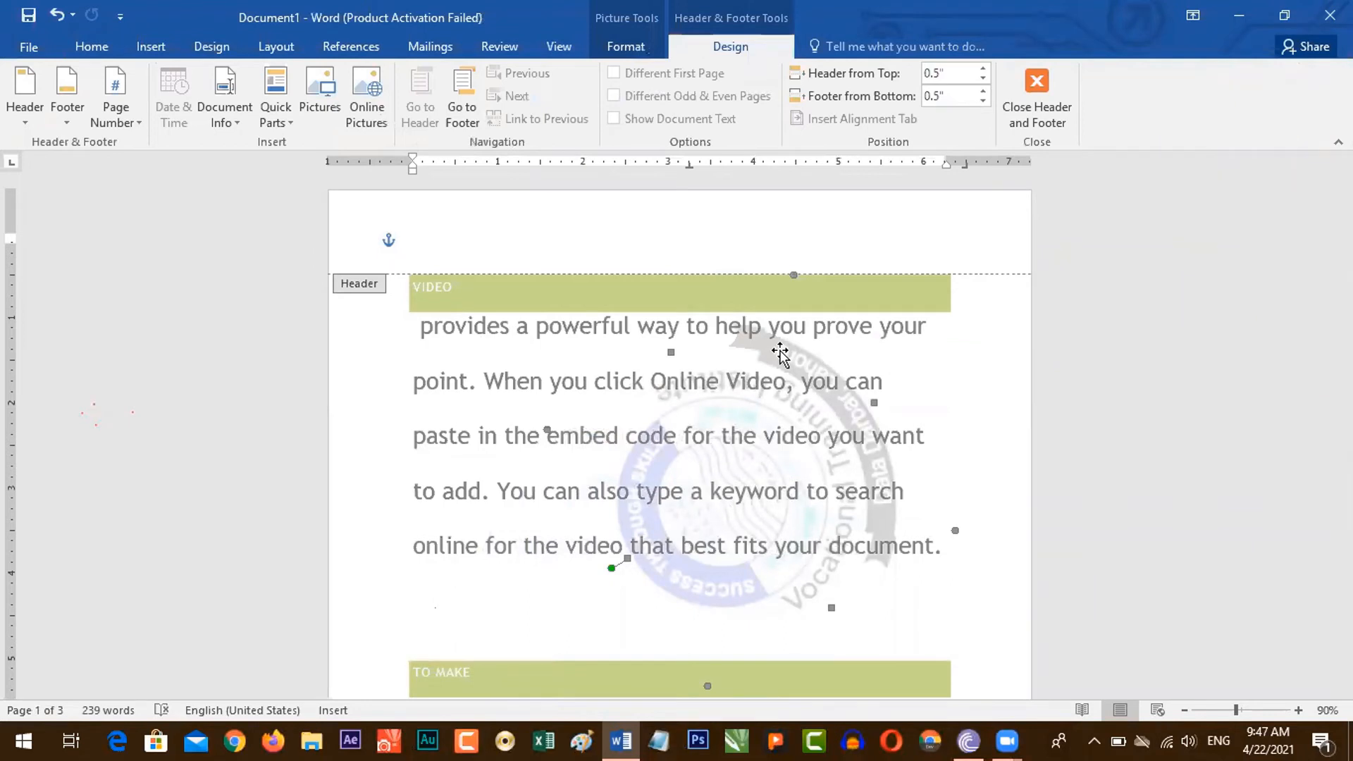
{"action": "key", "text": "Delete"}
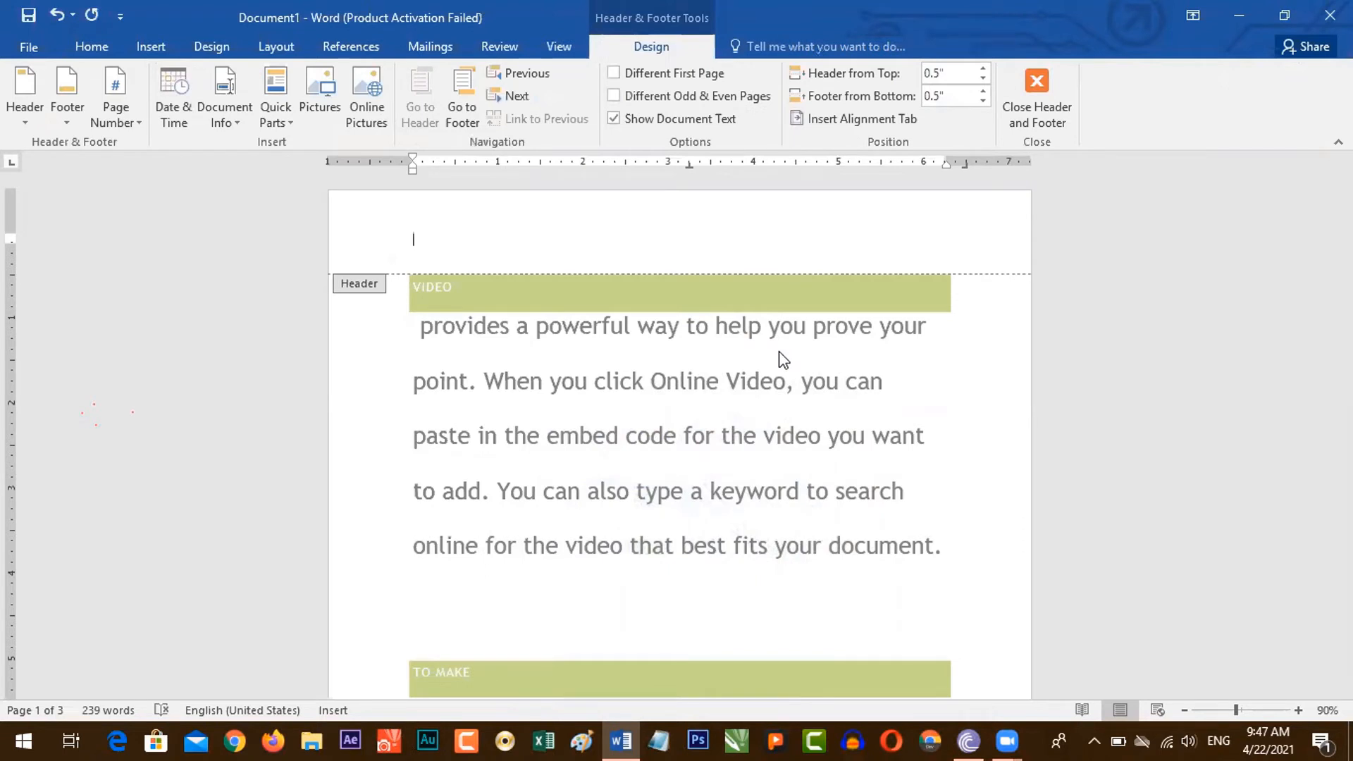
{"action": "left_click", "coordinate": [1037, 98]}
Set up a custom text watermark reading "Vocational Training Institute".
{"action": "left_click", "coordinate": [1194, 124]}
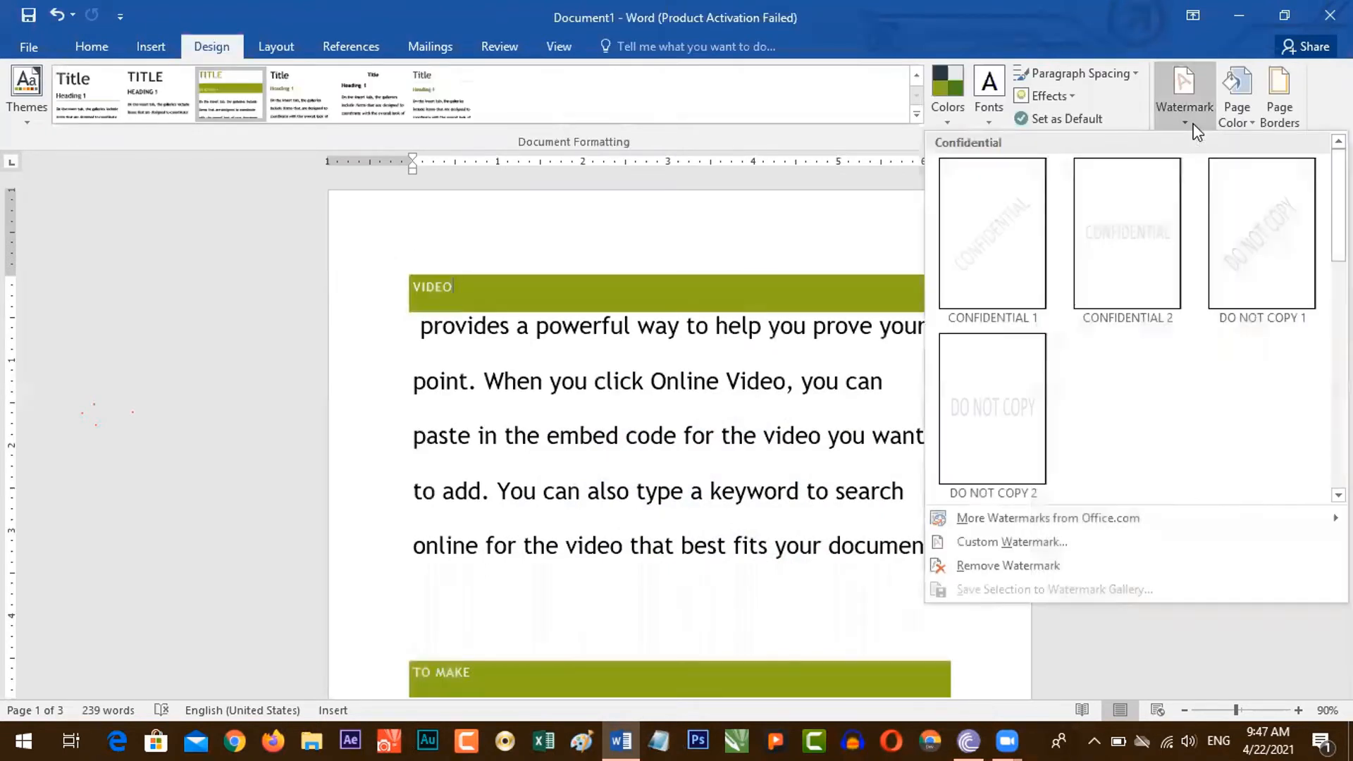
{"action": "left_click", "coordinate": [991, 542]}
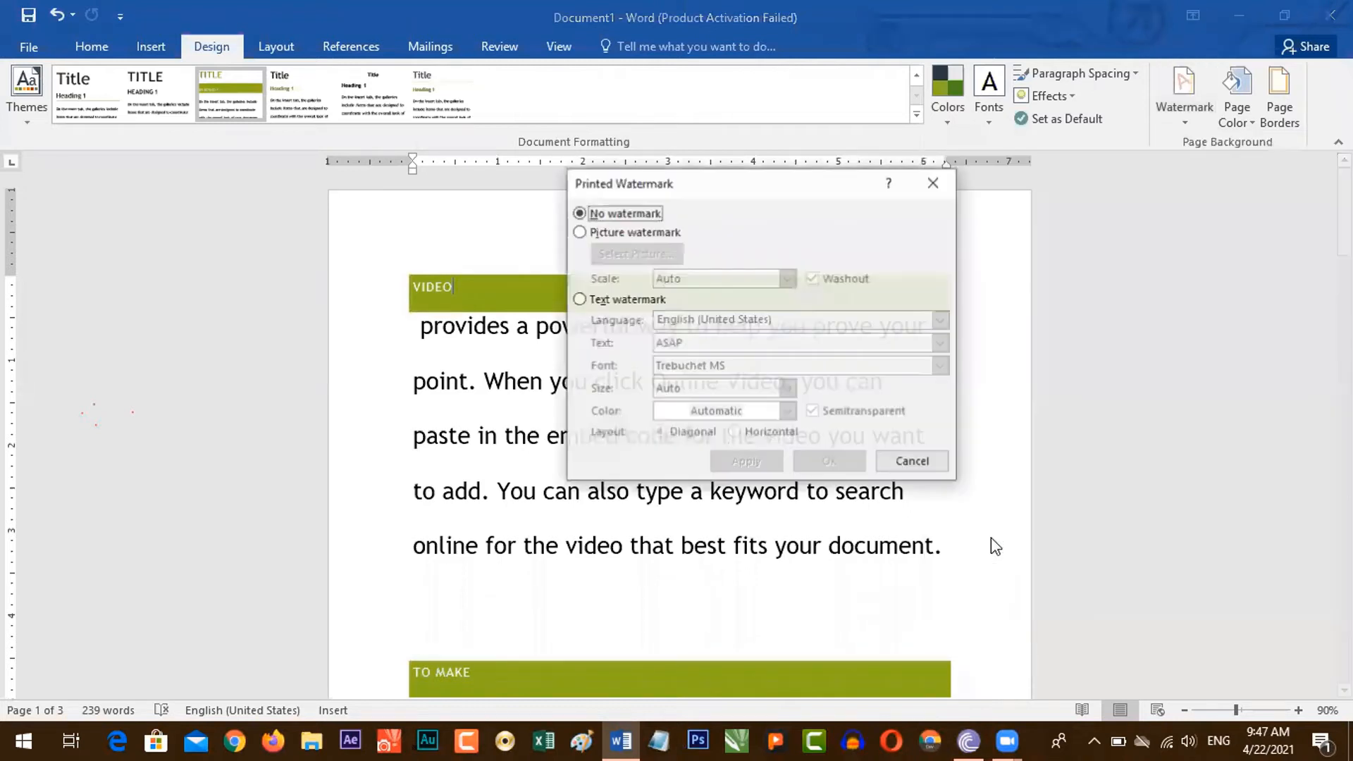
{"action": "left_click", "coordinate": [600, 232]}
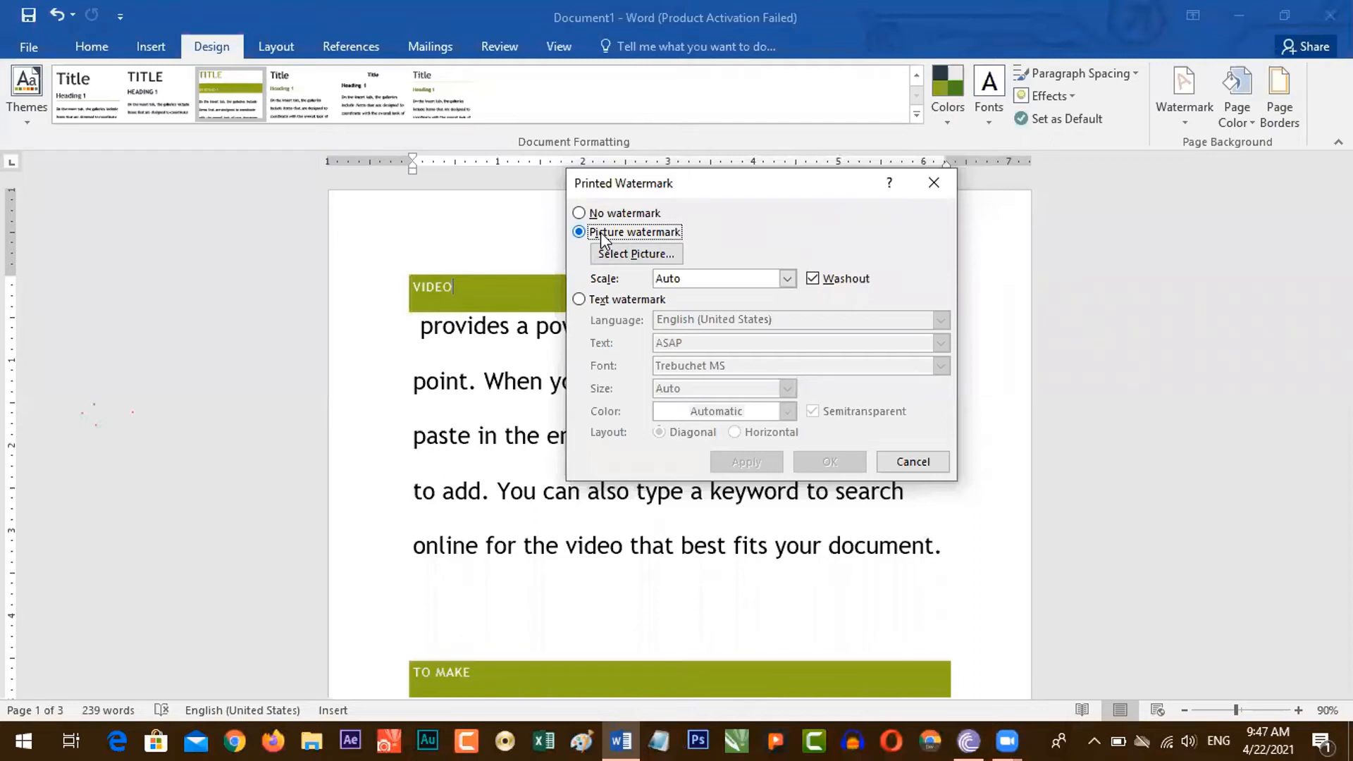
{"action": "left_click", "coordinate": [602, 301]}
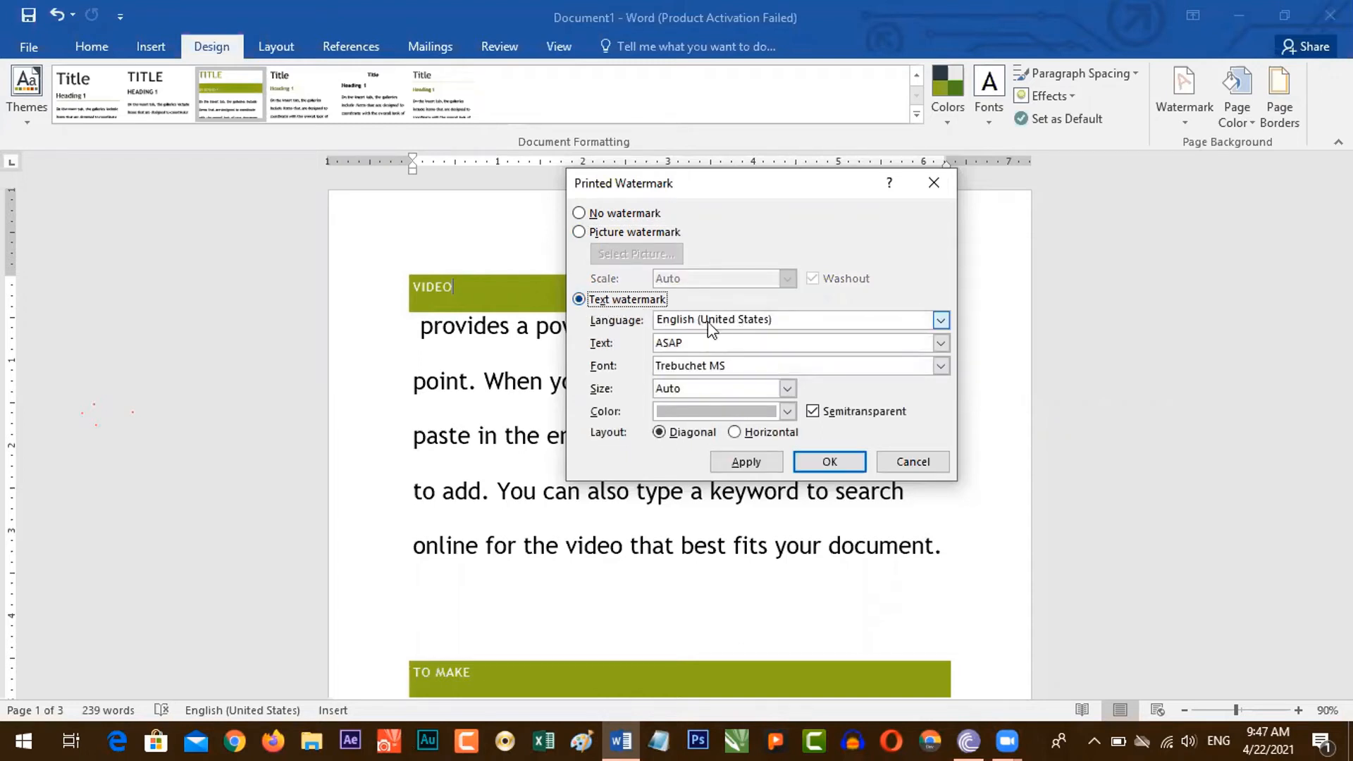
{"action": "left_click", "coordinate": [705, 344]}
{"action": "left_click_drag", "start_coordinate": [700, 346], "coordinate": [632, 347]}
{"action": "type", "text": "Vocational Training Institute"}
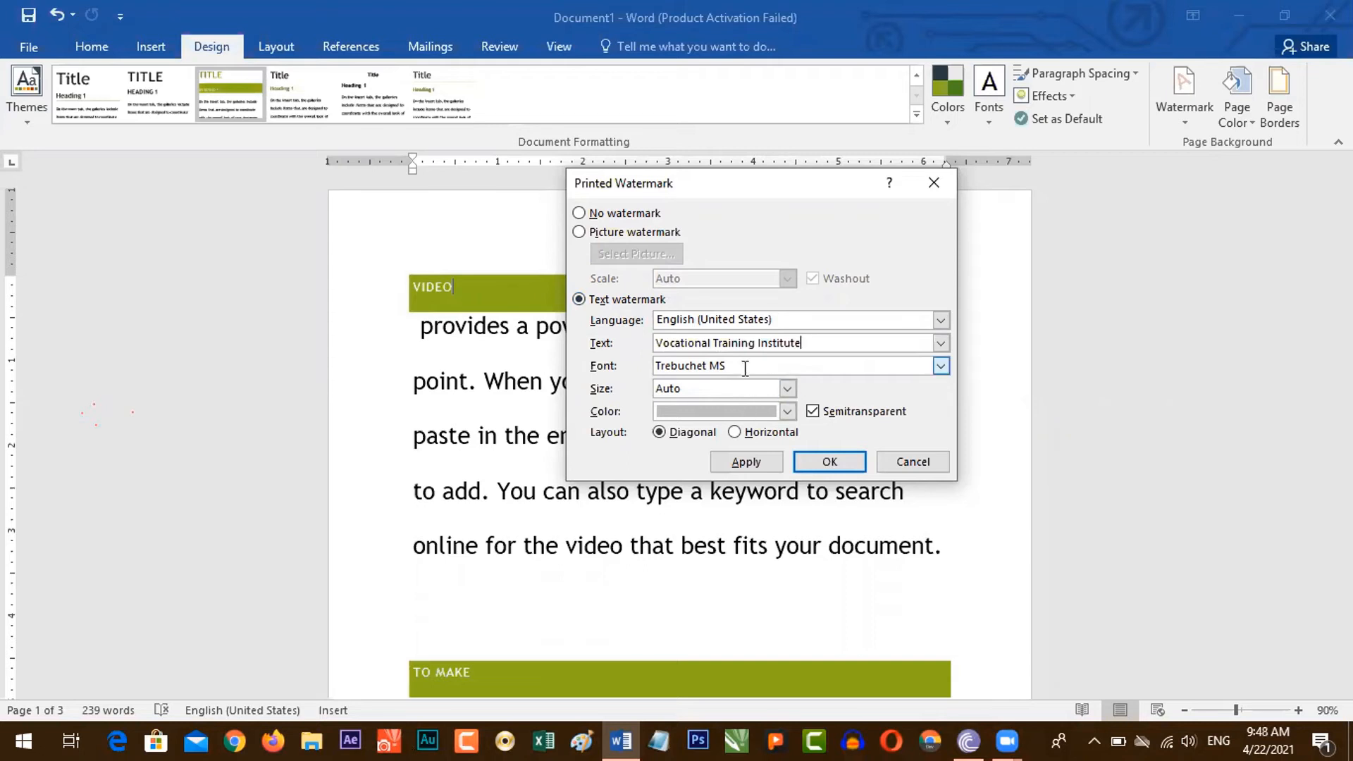
Examine the font and size choices for the text watermark, leaving Trebuchet MS and Auto selected.
{"action": "left_click", "coordinate": [940, 365]}
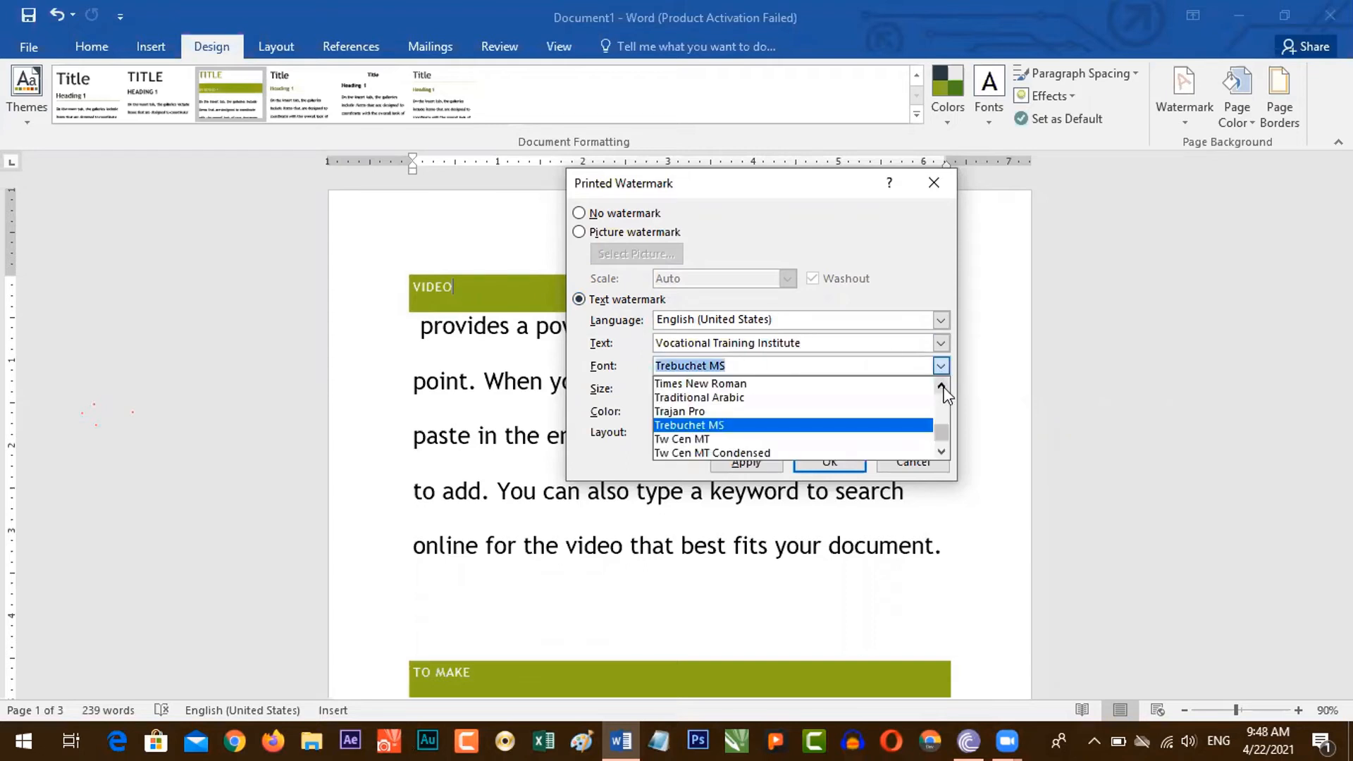
{"action": "left_click", "coordinate": [942, 387]}
{"action": "left_click", "coordinate": [915, 282]}
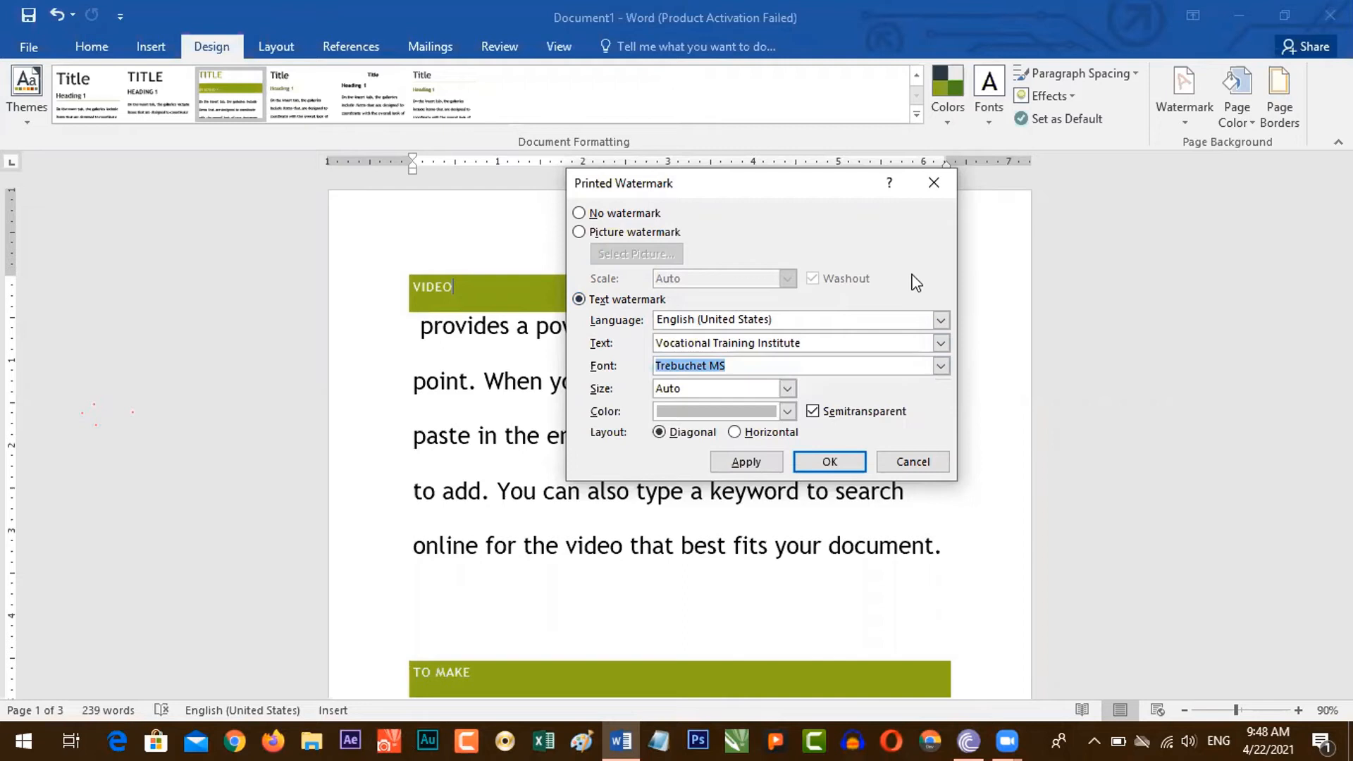
{"action": "left_click", "coordinate": [803, 367]}
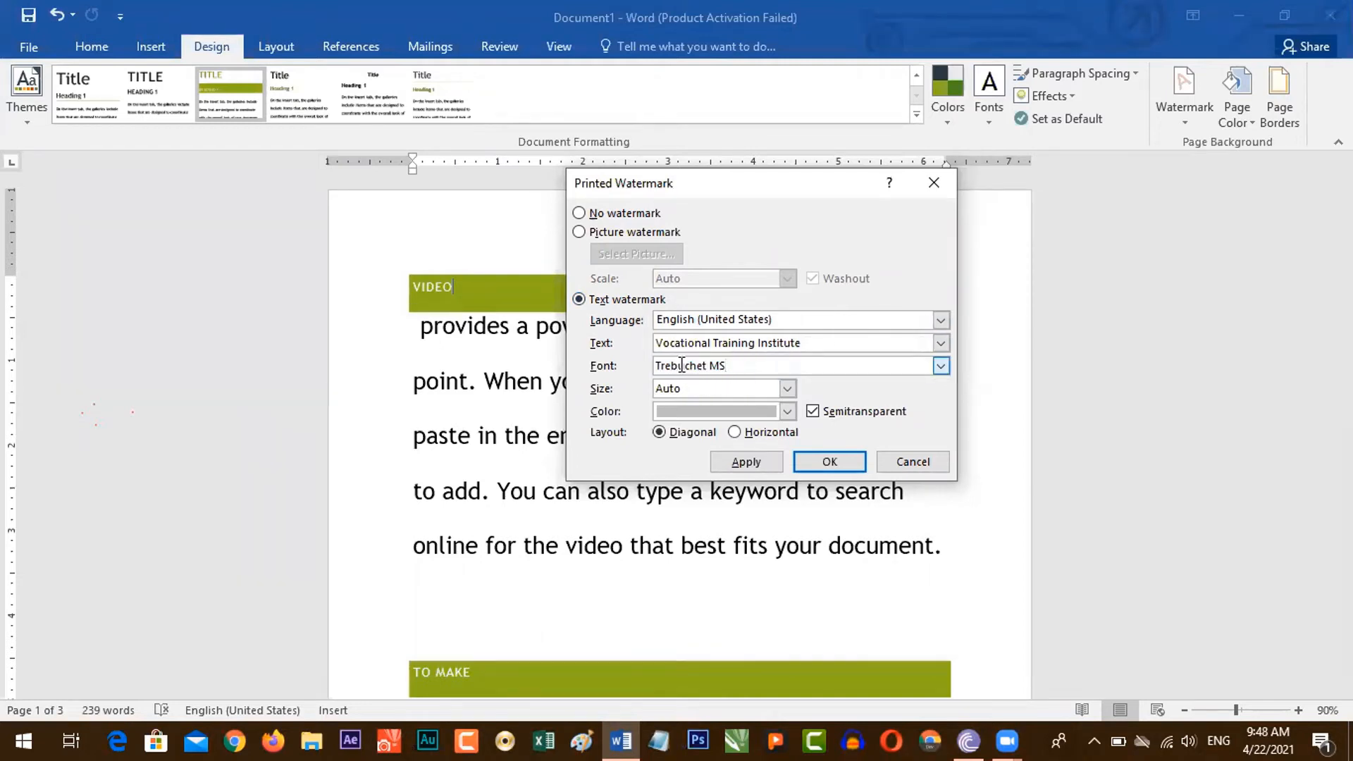
{"action": "left_click", "coordinate": [788, 393]}
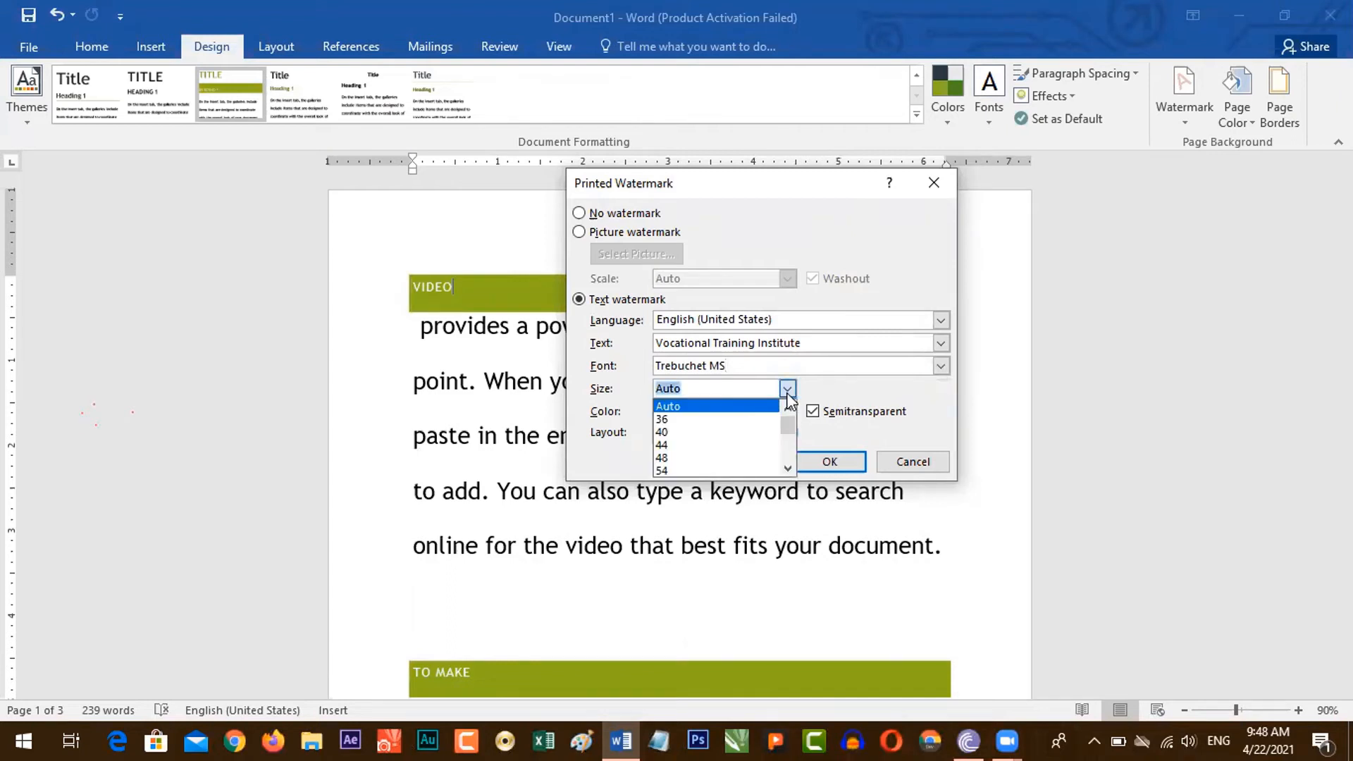
{"action": "left_click", "coordinate": [664, 395]}
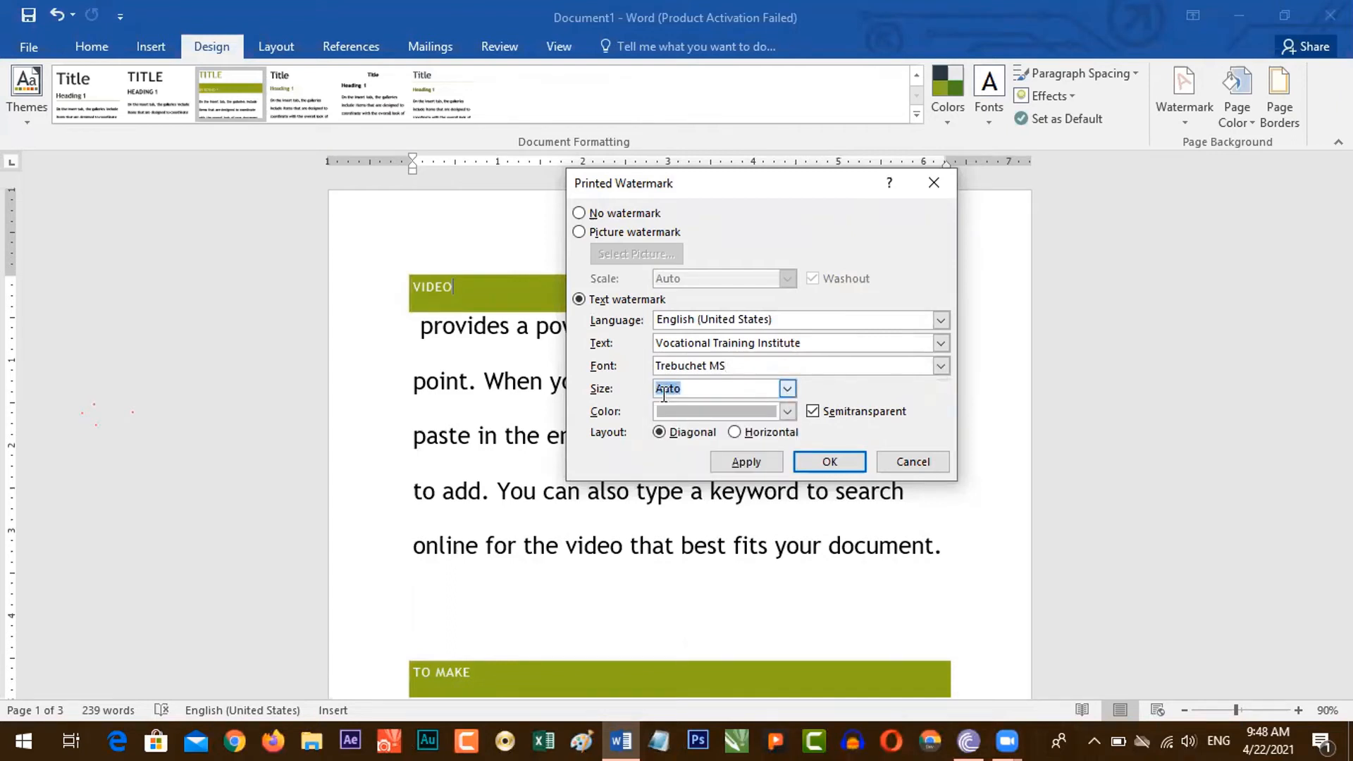
{"action": "left_click", "coordinate": [788, 389]}
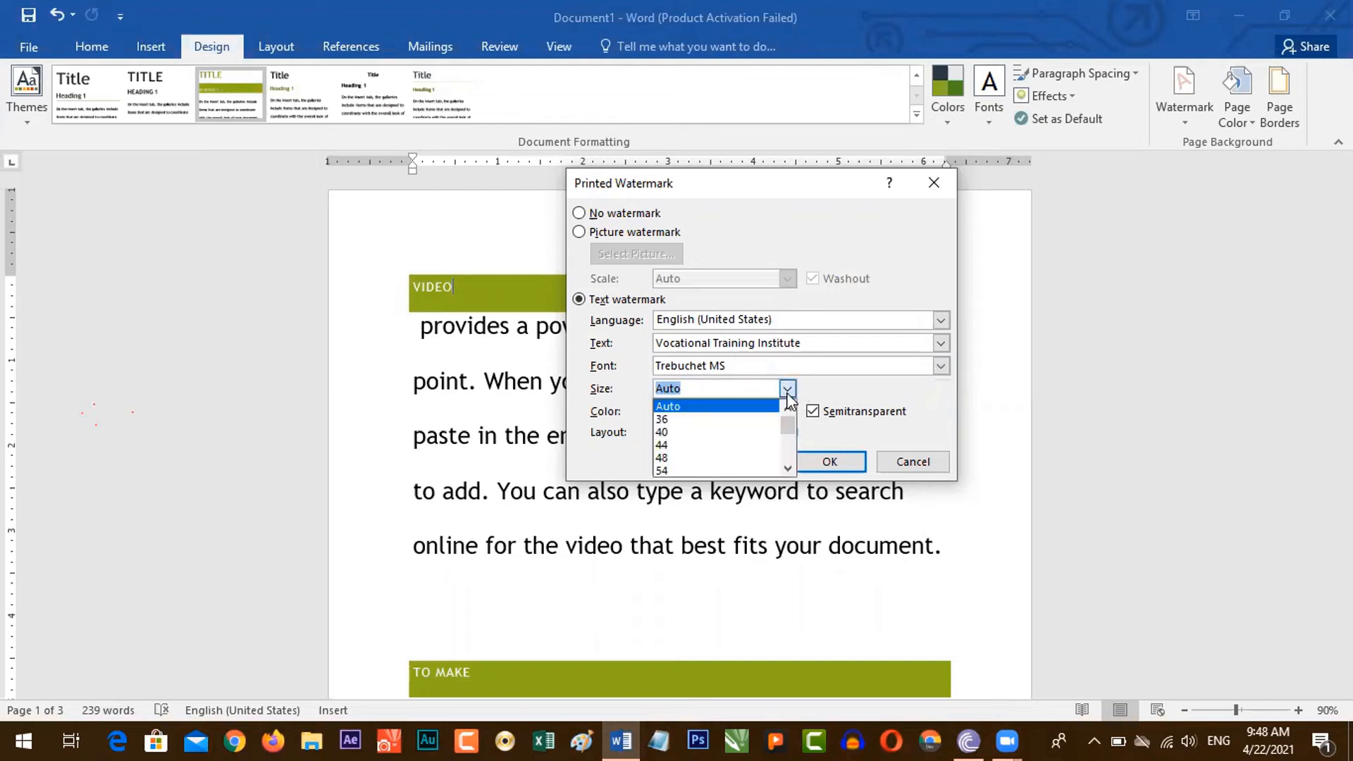
{"action": "left_click_drag", "start_coordinate": [791, 425], "coordinate": [831, 396]}
{"action": "left_click", "coordinate": [832, 387]}
{"action": "left_click", "coordinate": [747, 389]}
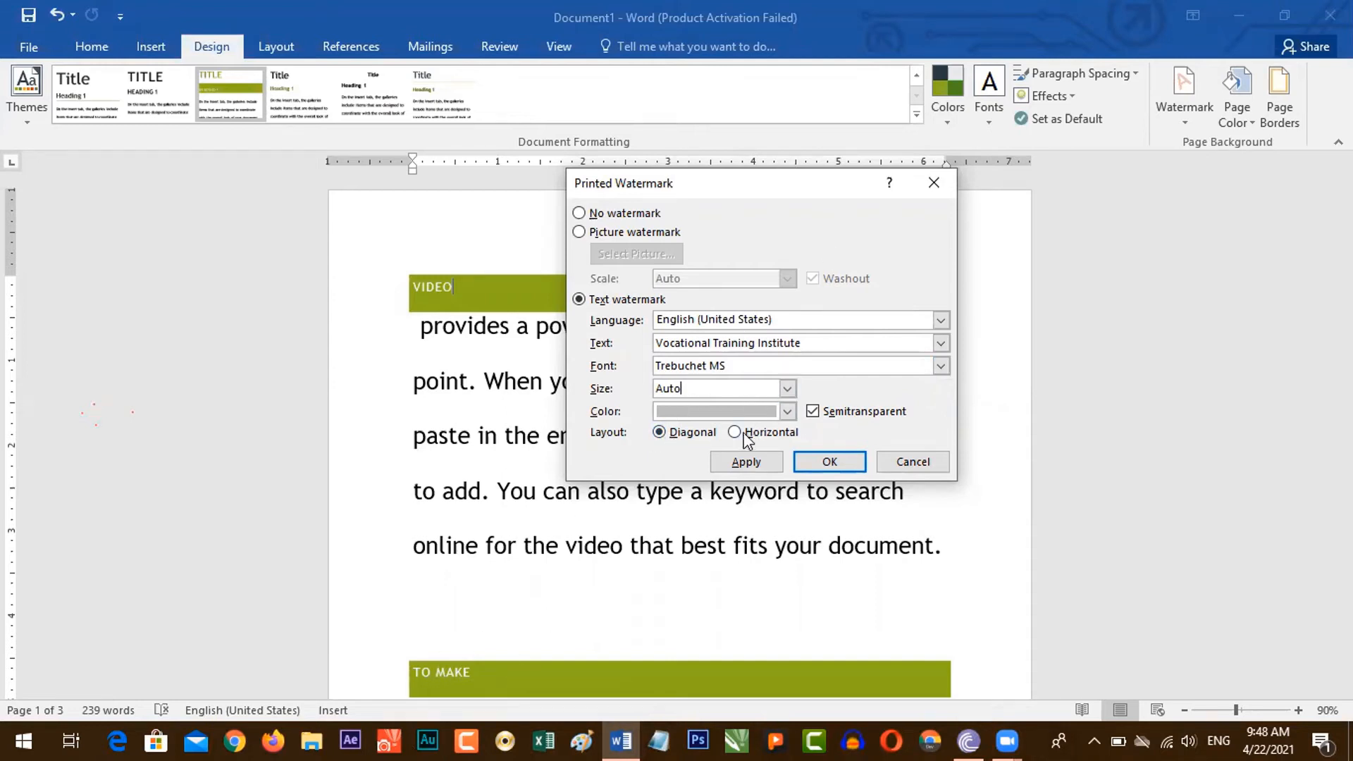
Apply the text watermark with the Diagonal layout and check it through the last page.
{"action": "left_click", "coordinate": [666, 438]}
{"action": "left_click", "coordinate": [832, 462]}
{"action": "left_click_drag", "start_coordinate": [1345, 212], "coordinate": [1345, 613]}
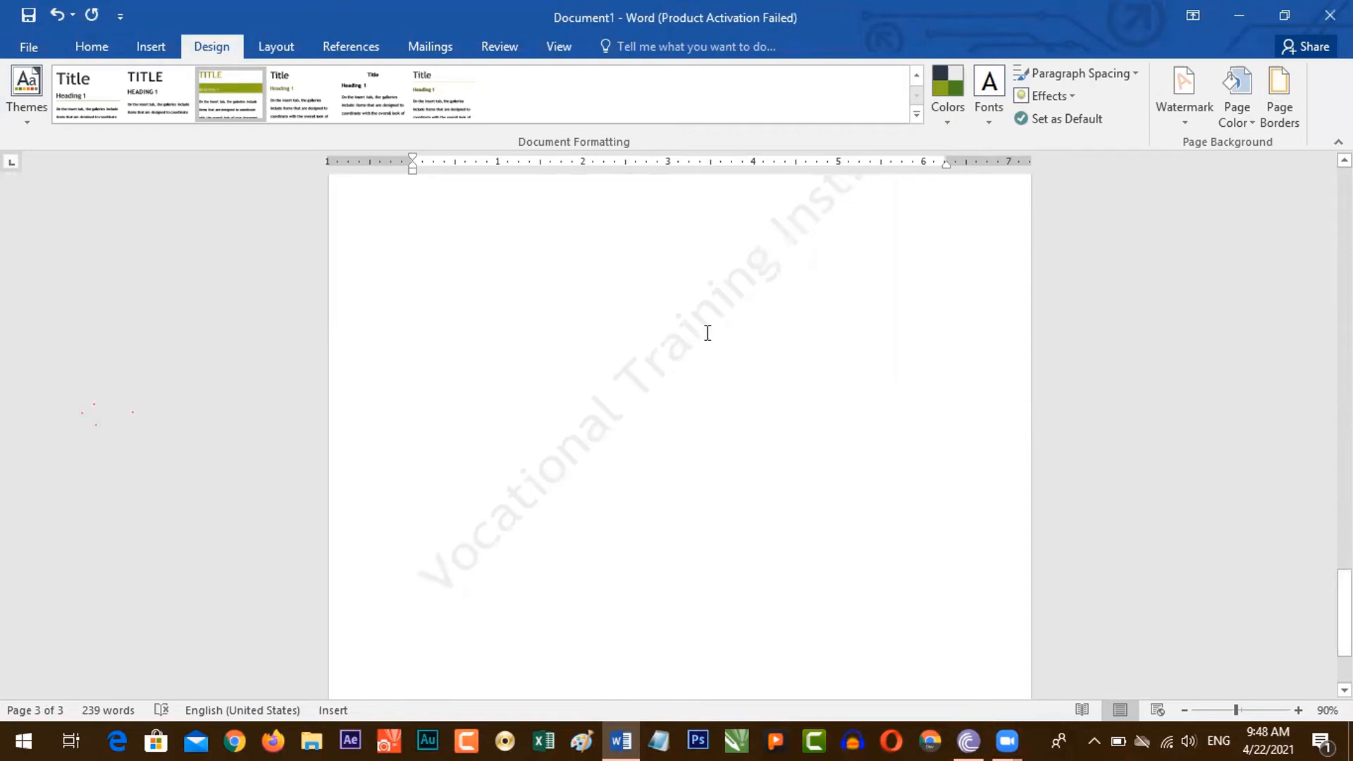
{"action": "left_click_drag", "start_coordinate": [1345, 613], "coordinate": [1345, 554]}
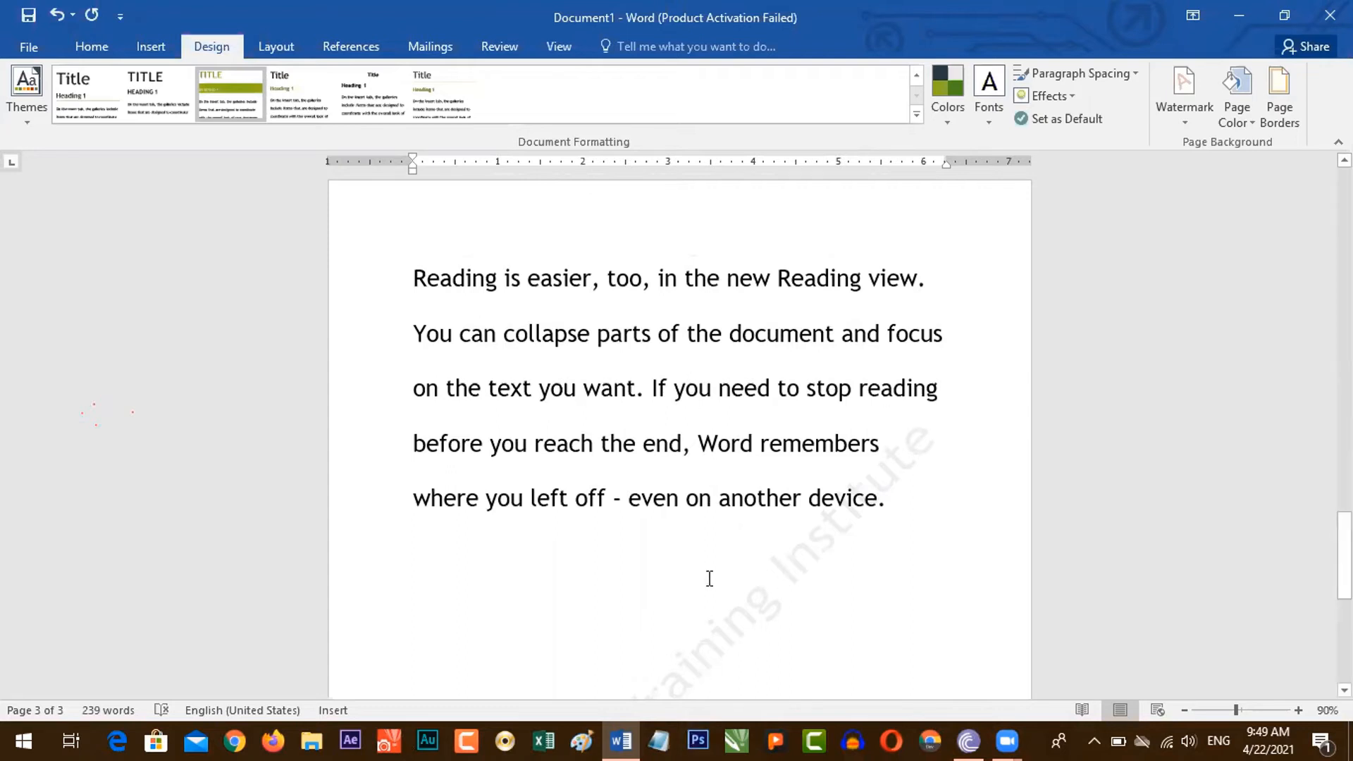
{"action": "left_click_drag", "start_coordinate": [1344, 557], "coordinate": [1145, 141]}
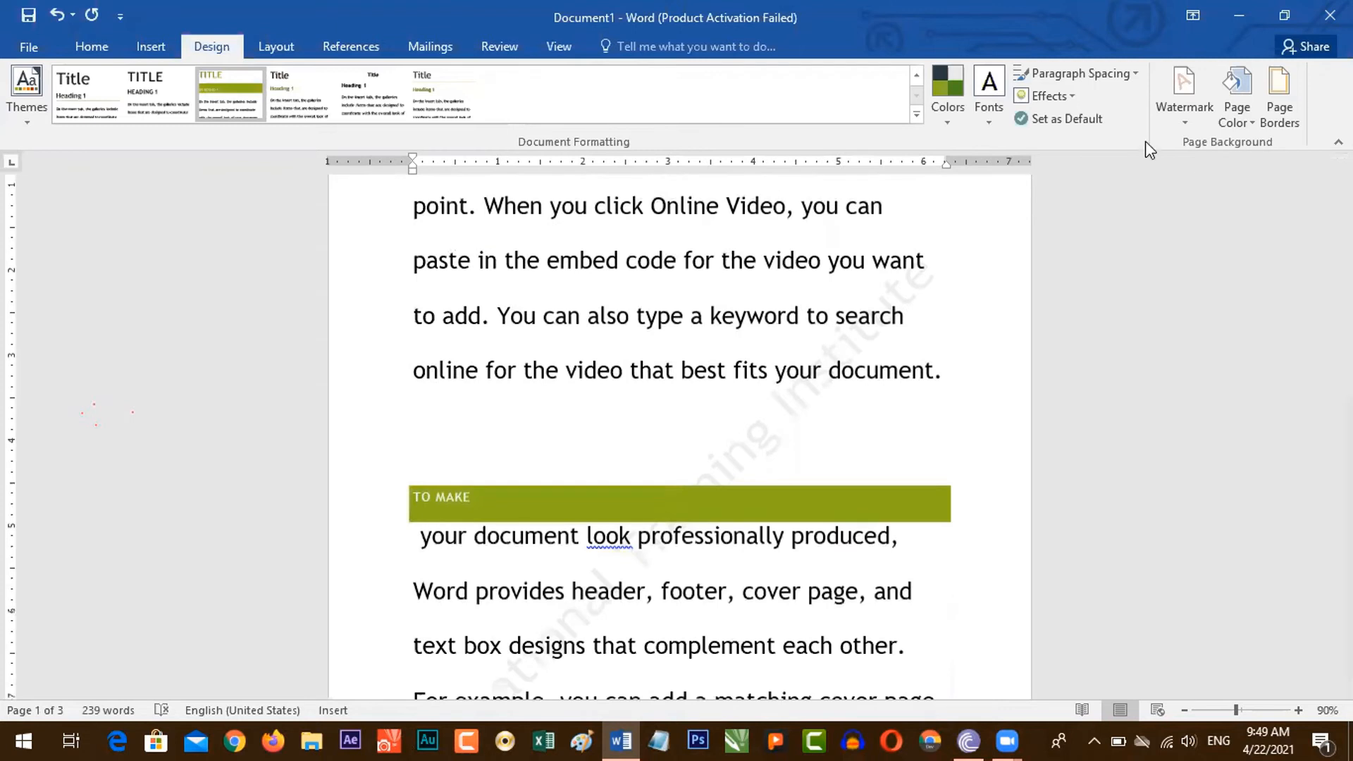
Change the "Vocational Training Institute" watermark's layout to Horizontal and check it through the document.
{"action": "left_click", "coordinate": [1186, 124]}
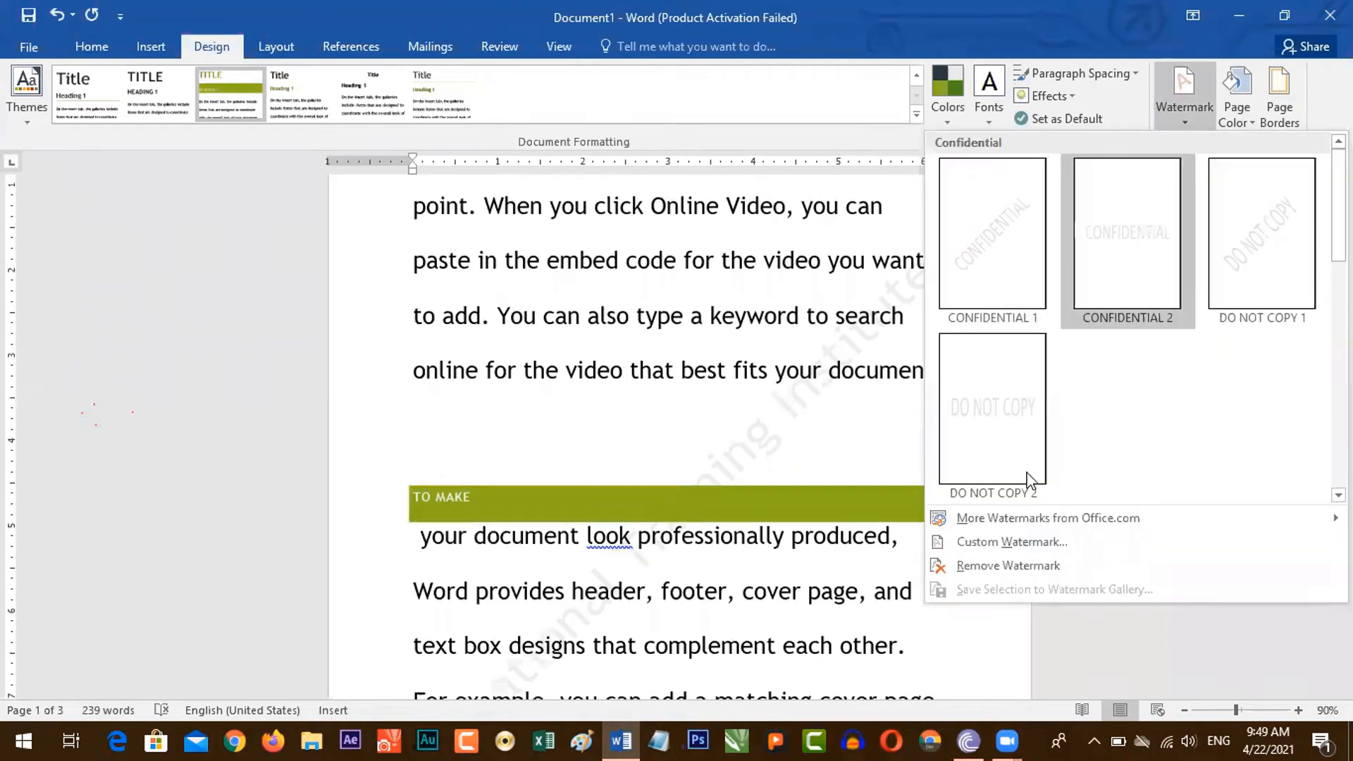
{"action": "left_click", "coordinate": [1016, 547]}
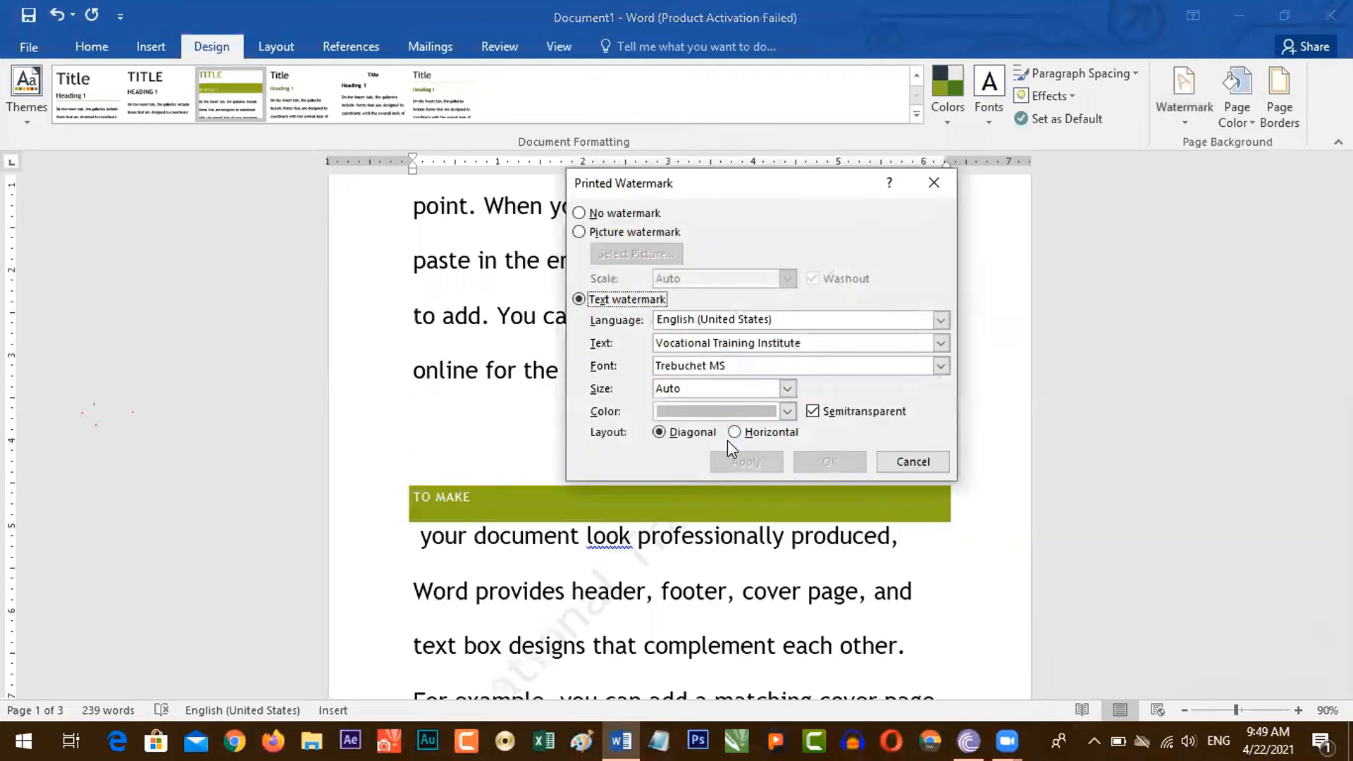
{"action": "left_click", "coordinate": [758, 443]}
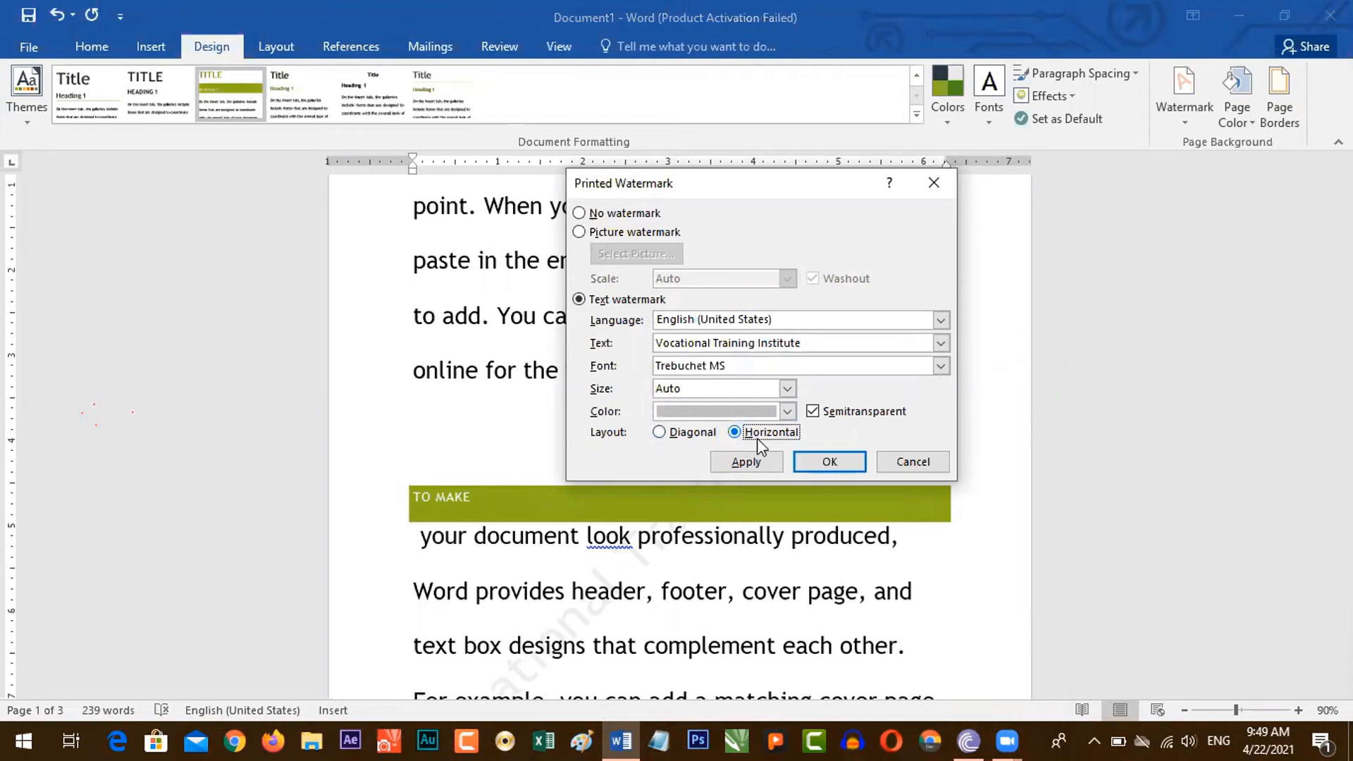
{"action": "left_click", "coordinate": [826, 462]}
{"action": "left_click_drag", "start_coordinate": [1345, 242], "coordinate": [1345, 596]}
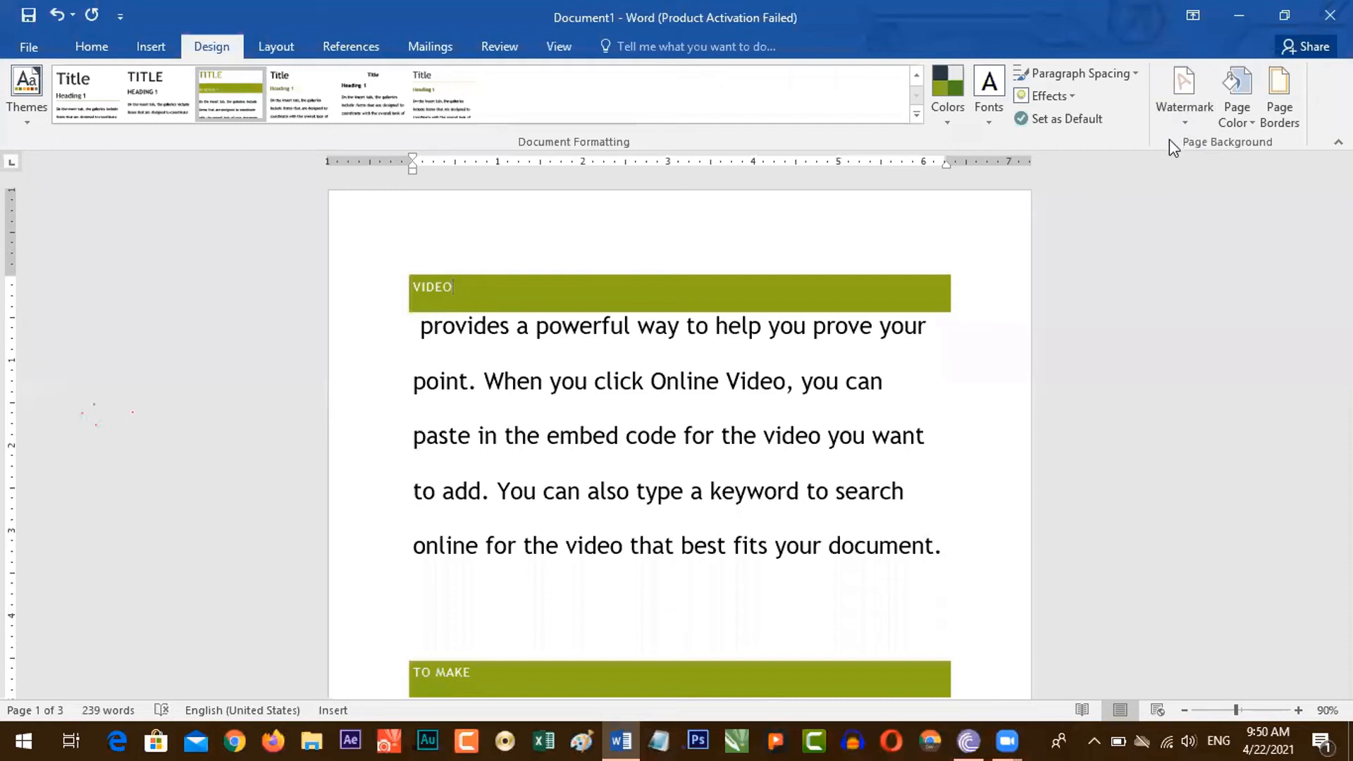
Remove the text watermark from the document, deleting the copy on the last page through header editing, and return to the body text.
{"action": "left_click", "coordinate": [1190, 121]}
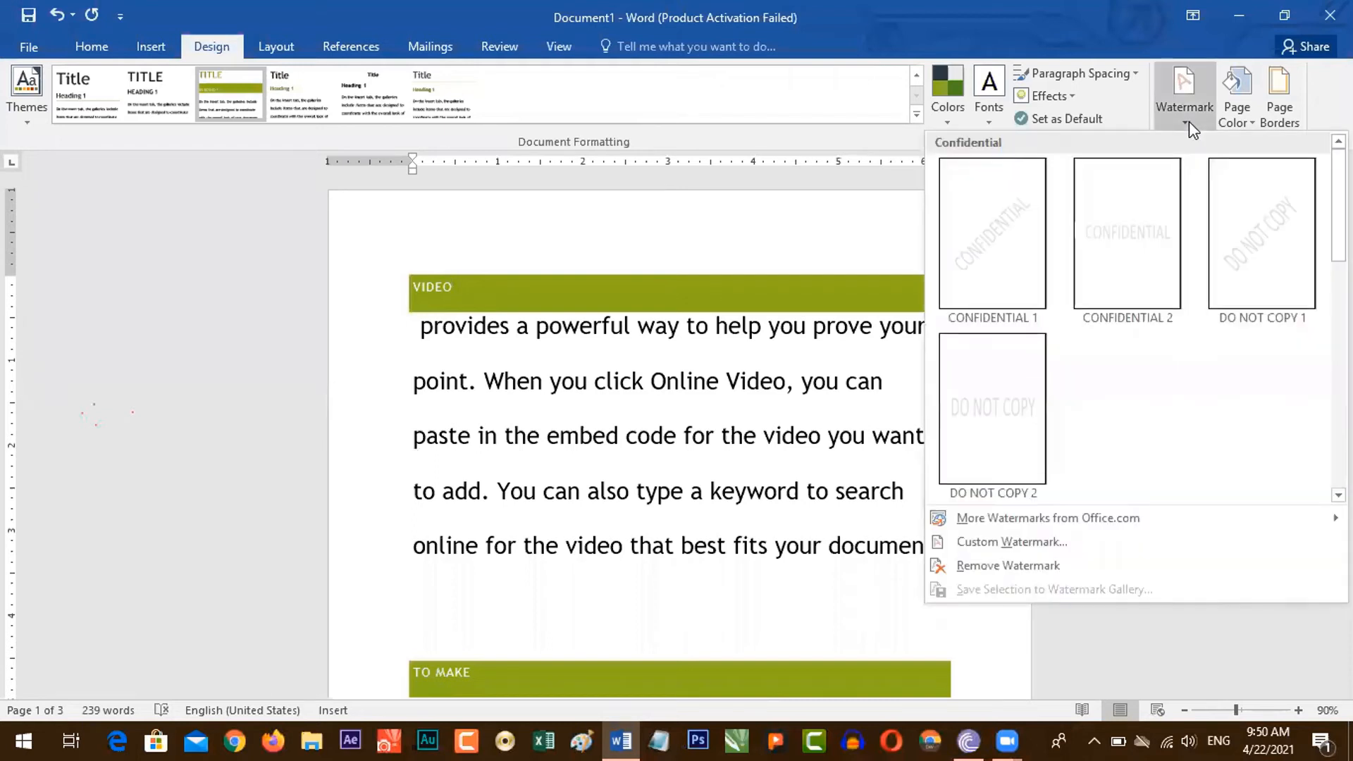
{"action": "left_click", "coordinate": [1001, 570]}
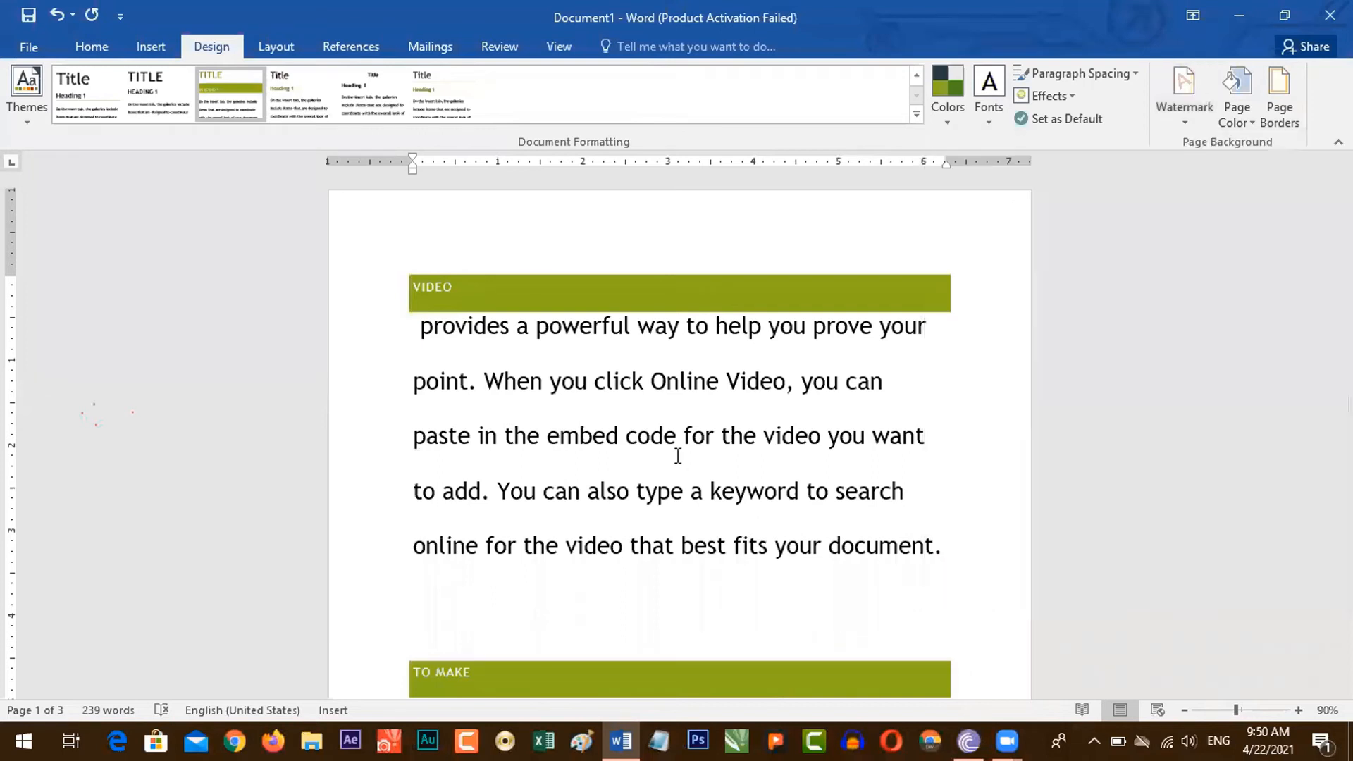
{"action": "double_click", "coordinate": [664, 239]}
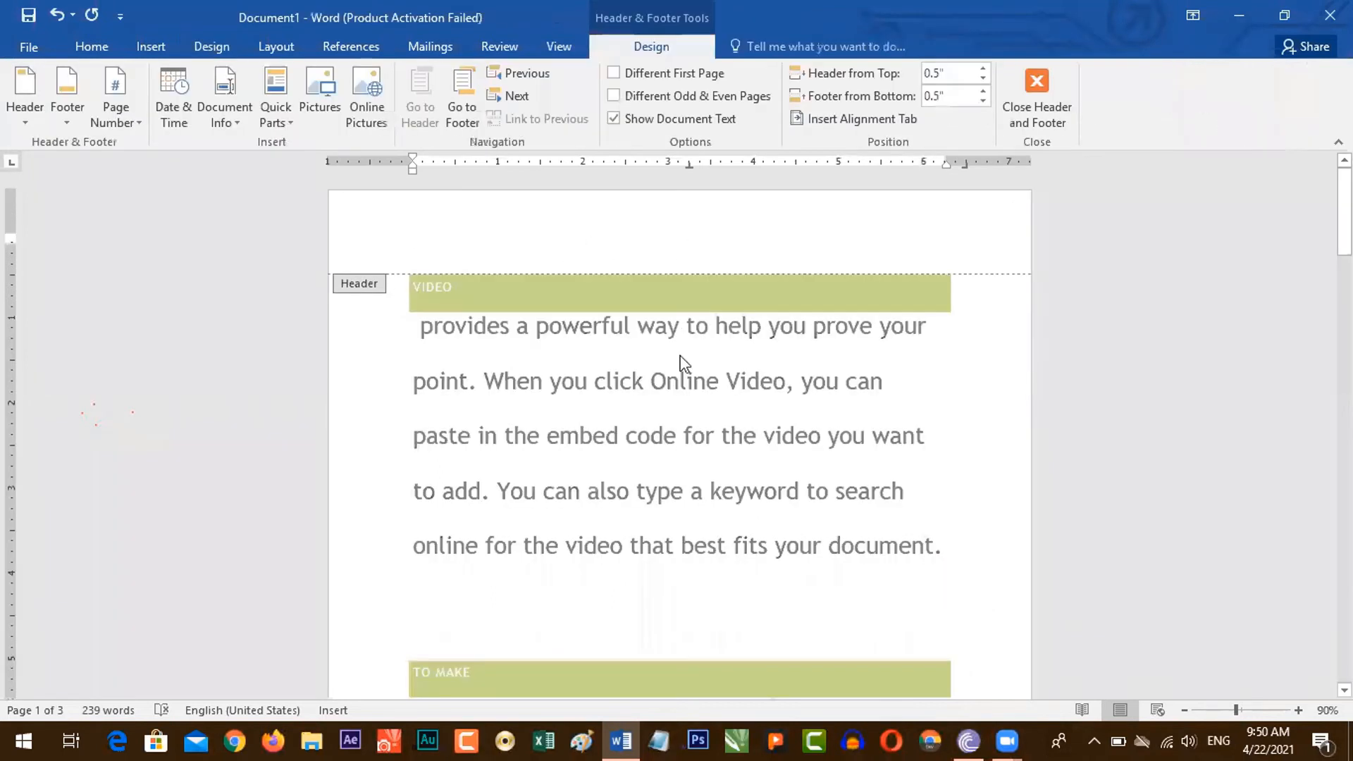
{"action": "left_click_drag", "start_coordinate": [1345, 212], "coordinate": [1345, 603]}
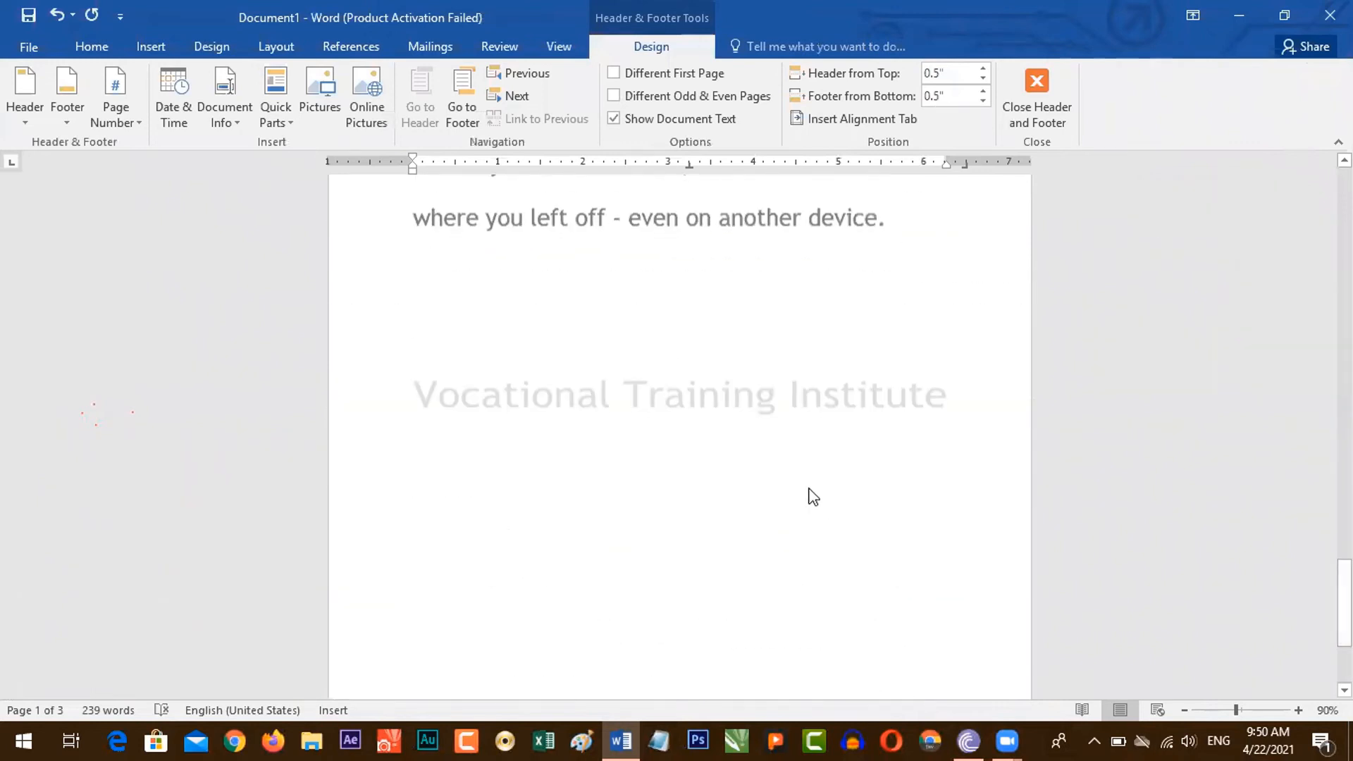
{"action": "left_click", "coordinate": [832, 402]}
{"action": "key", "text": "Delete"}
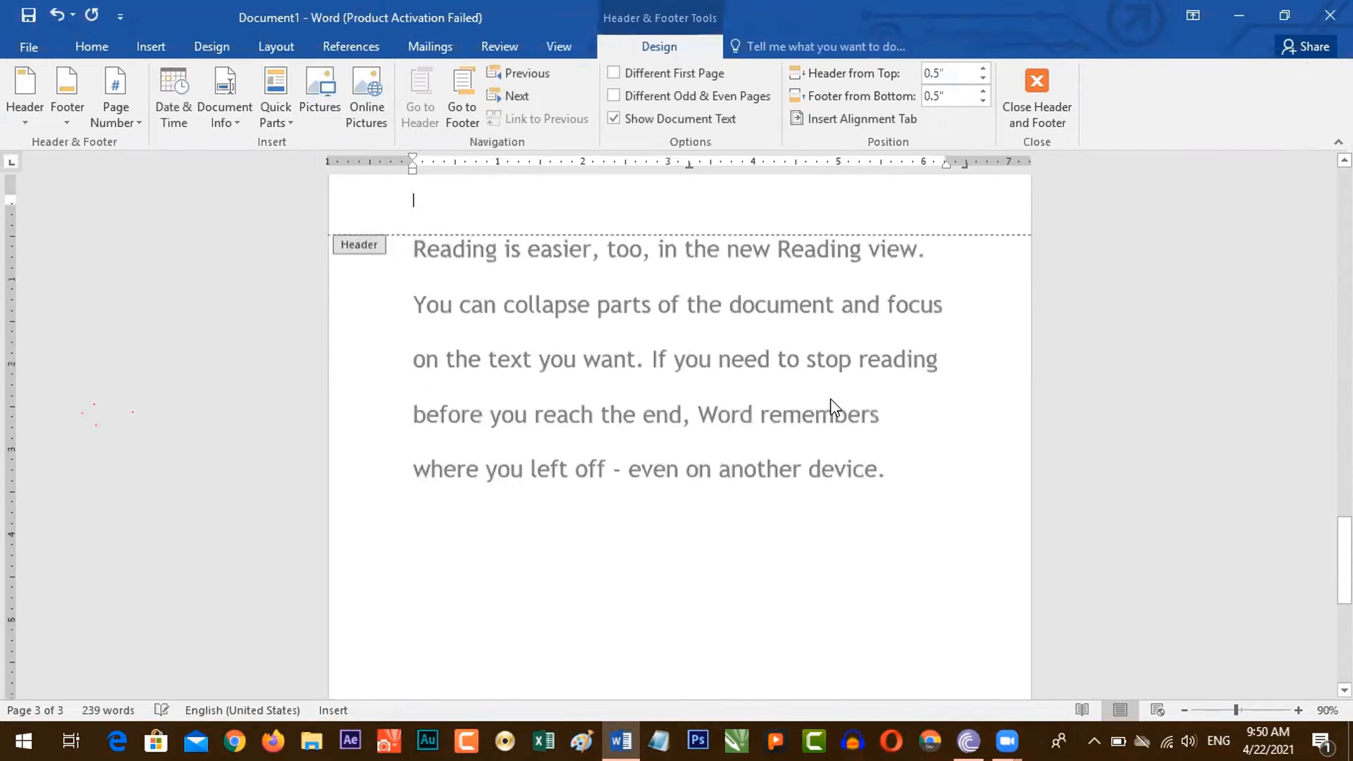
{"action": "left_click", "coordinate": [1062, 129]}
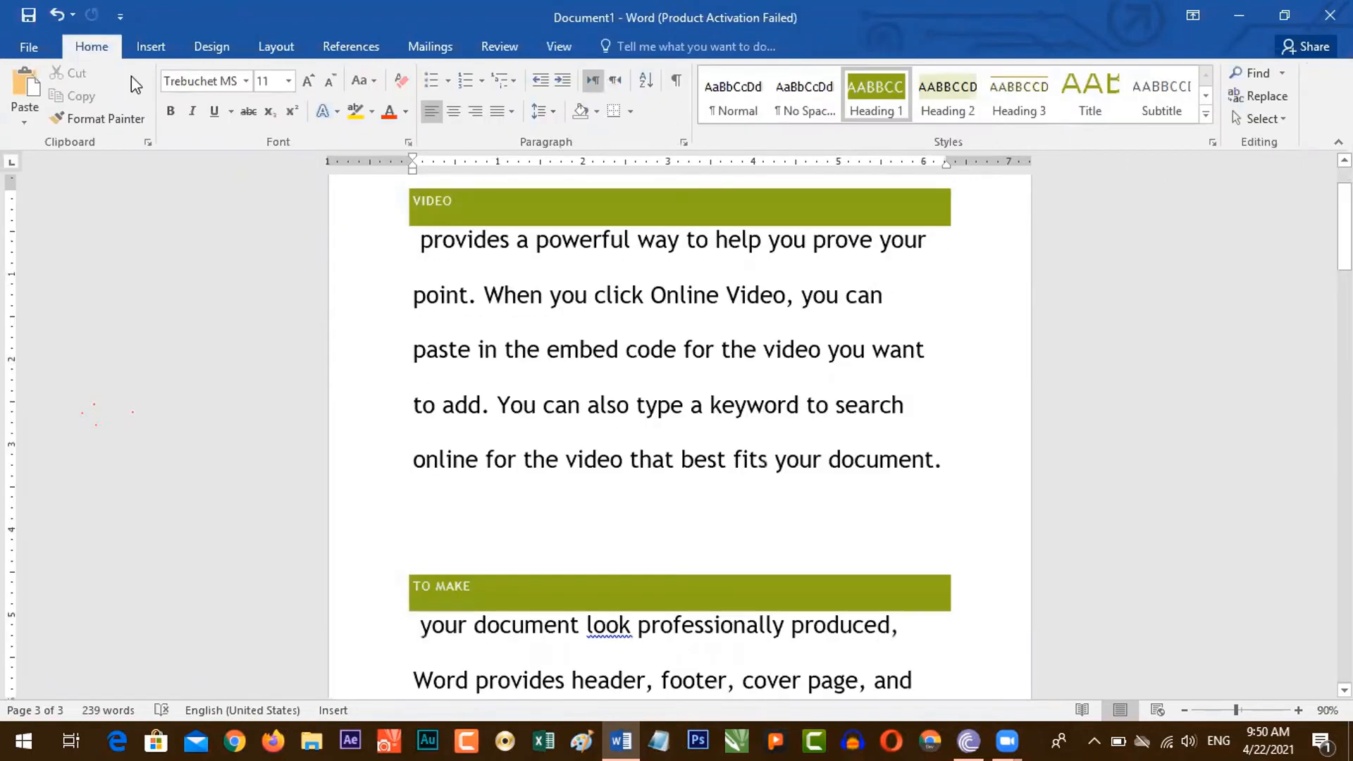
Set the document's page color to No Color.
{"action": "left_click", "coordinate": [214, 46]}
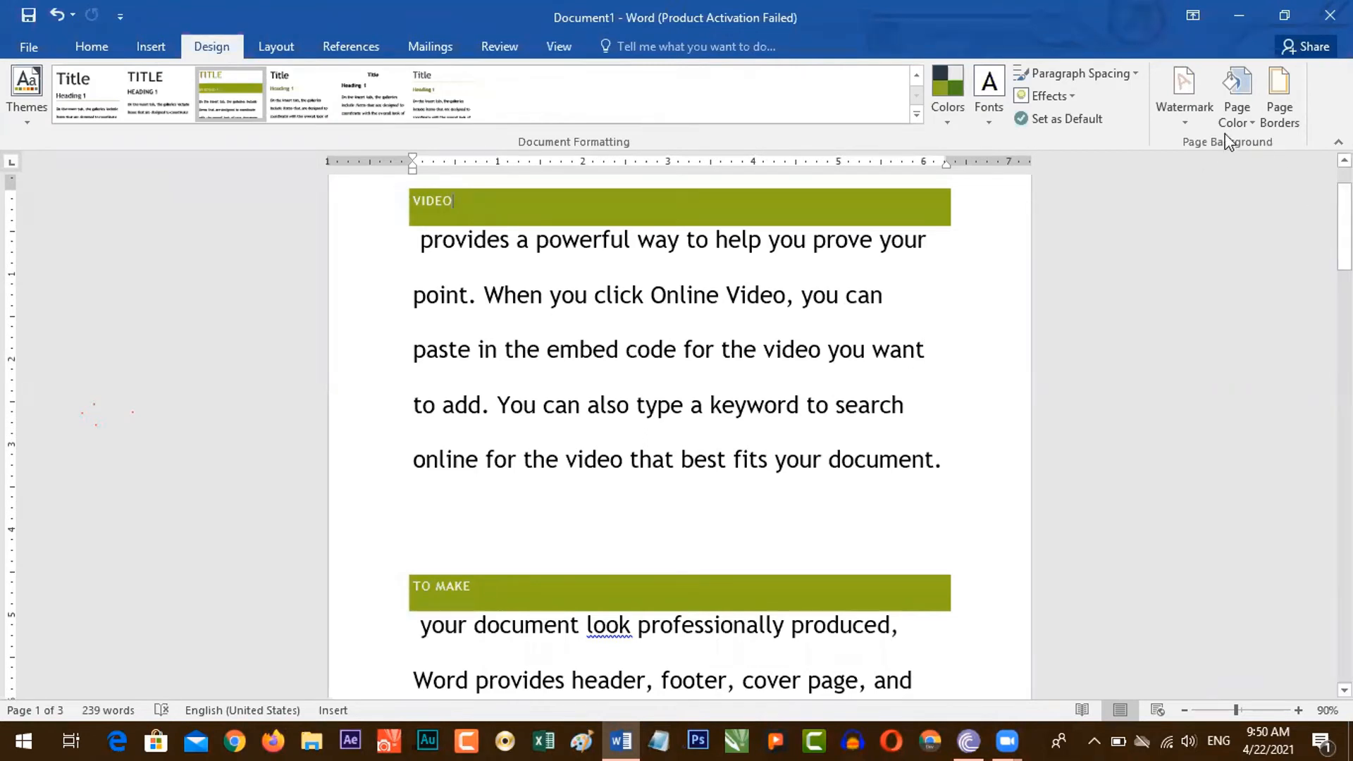
{"action": "left_click", "coordinate": [1183, 710]}
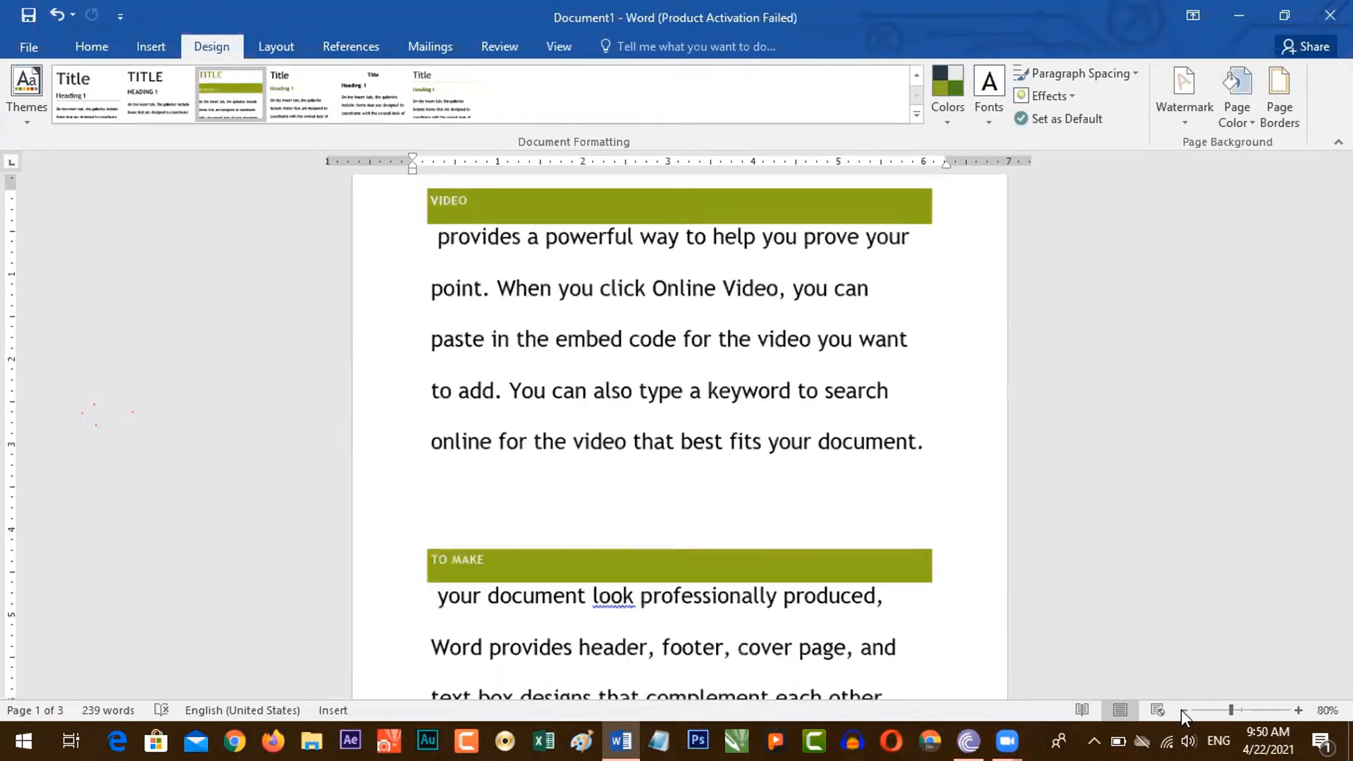
{"action": "left_click", "coordinate": [1182, 710]}
{"action": "left_click", "coordinate": [1183, 710]}
{"action": "left_click", "coordinate": [1182, 710]}
{"action": "left_click", "coordinate": [1182, 710]}
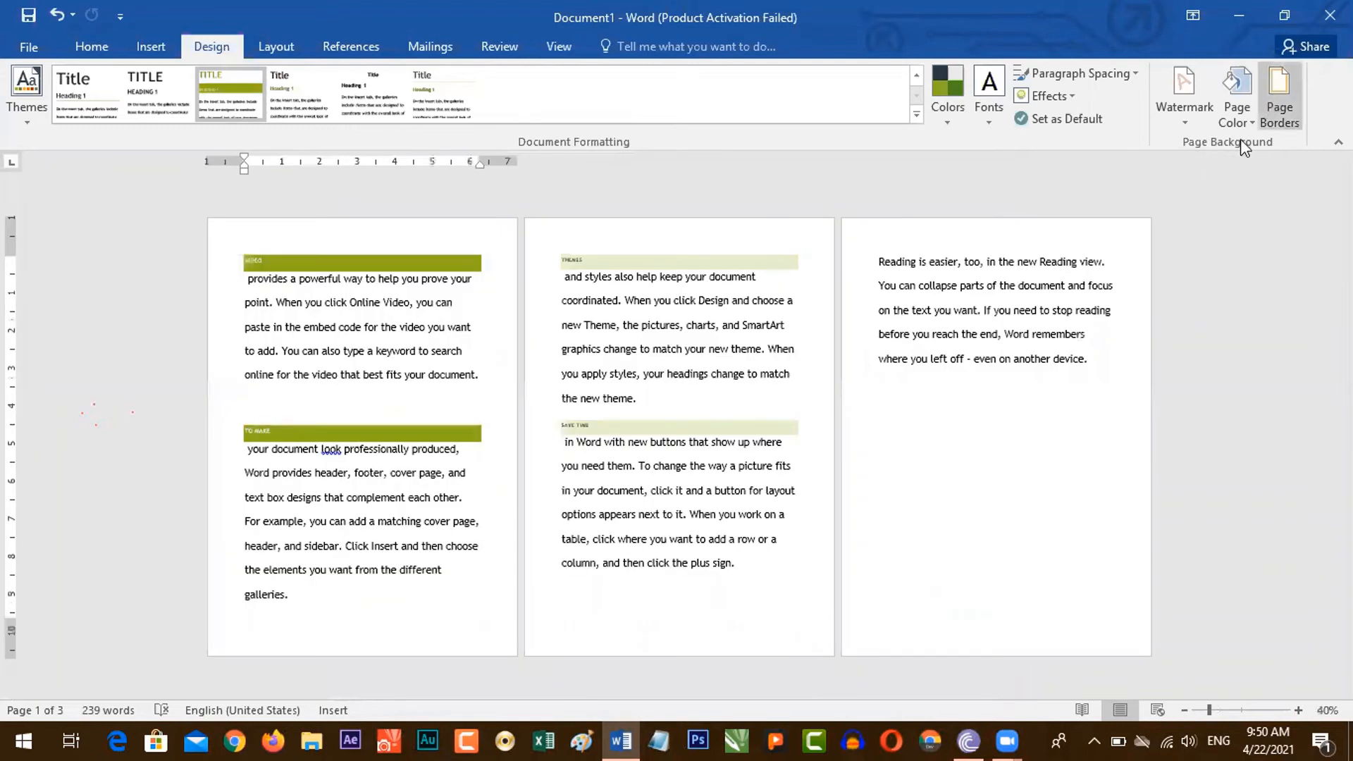
{"action": "left_click", "coordinate": [1245, 115]}
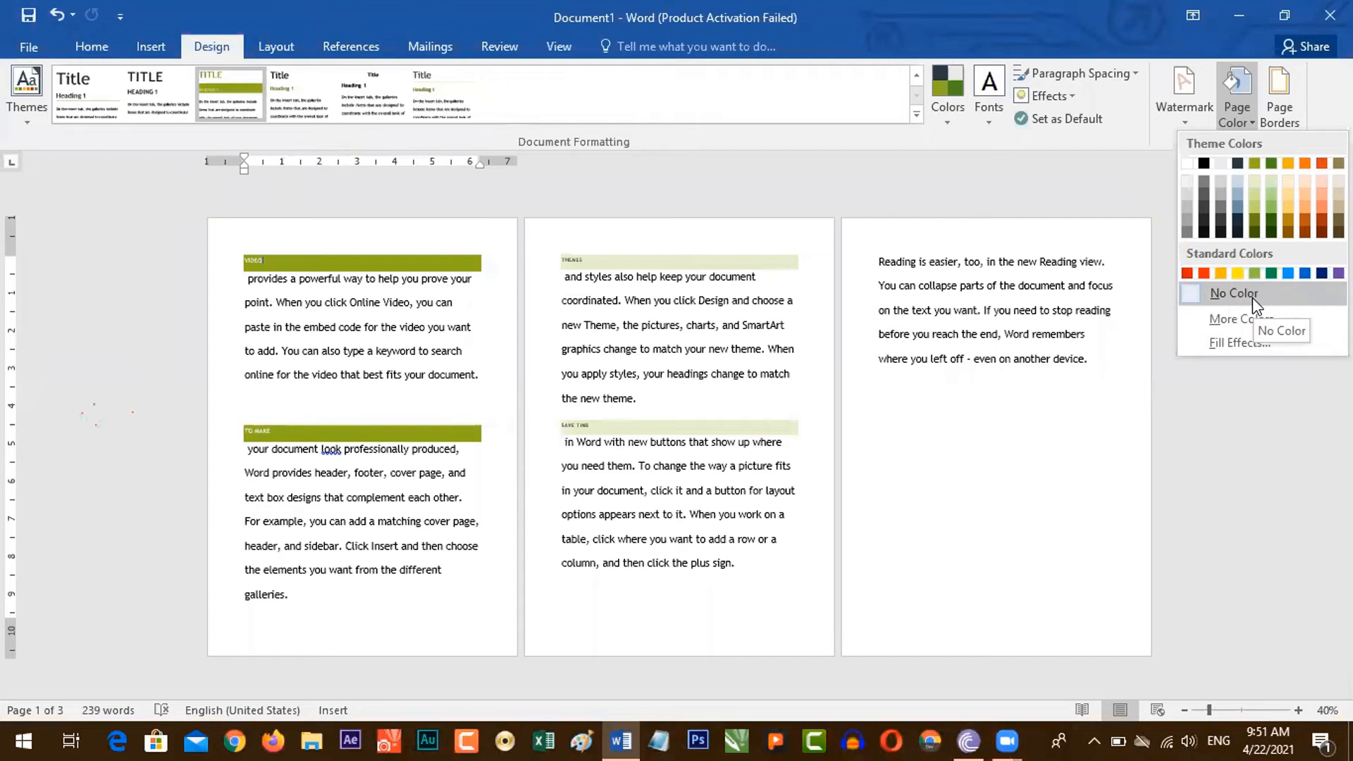
{"action": "left_click", "coordinate": [1253, 298]}
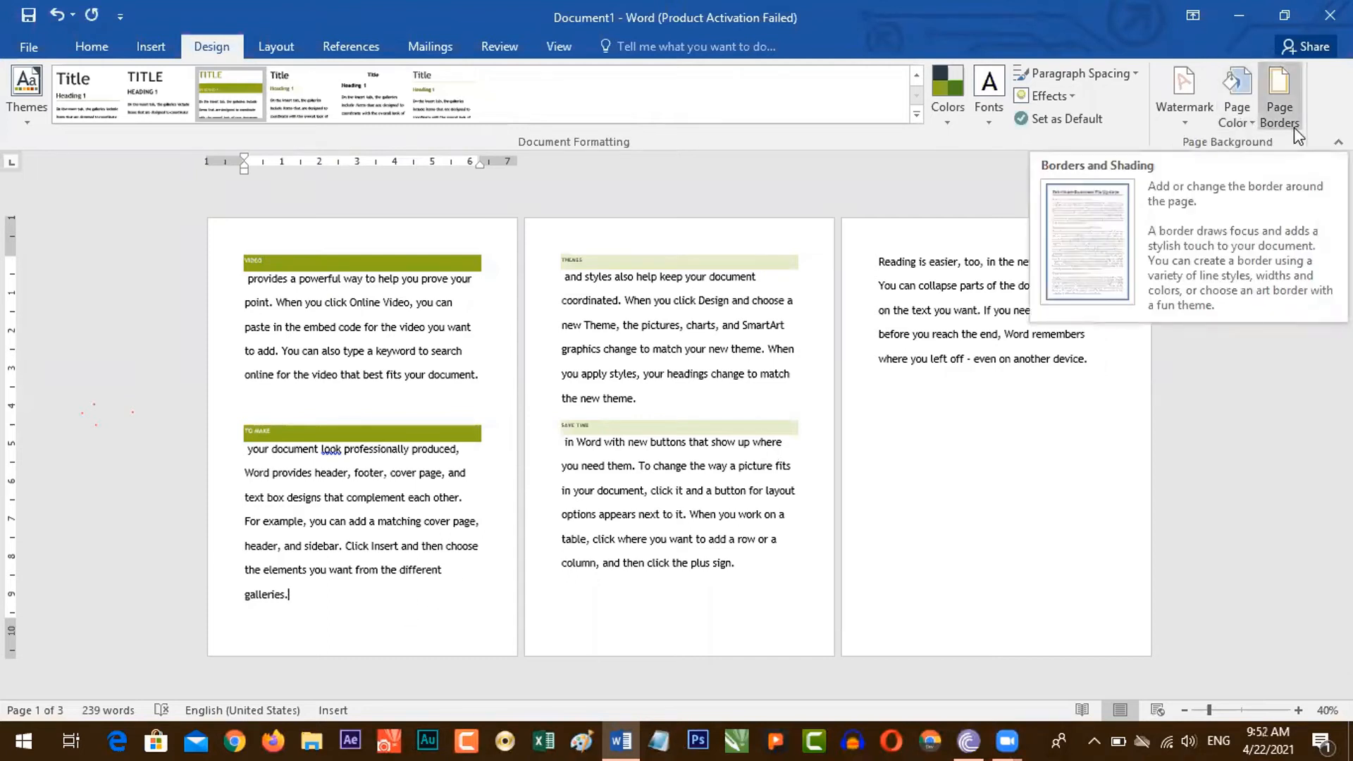
Apply a Box page border with a solid ½ pt line in the Automatic color to the whole document.
{"action": "left_click", "coordinate": [1279, 106]}
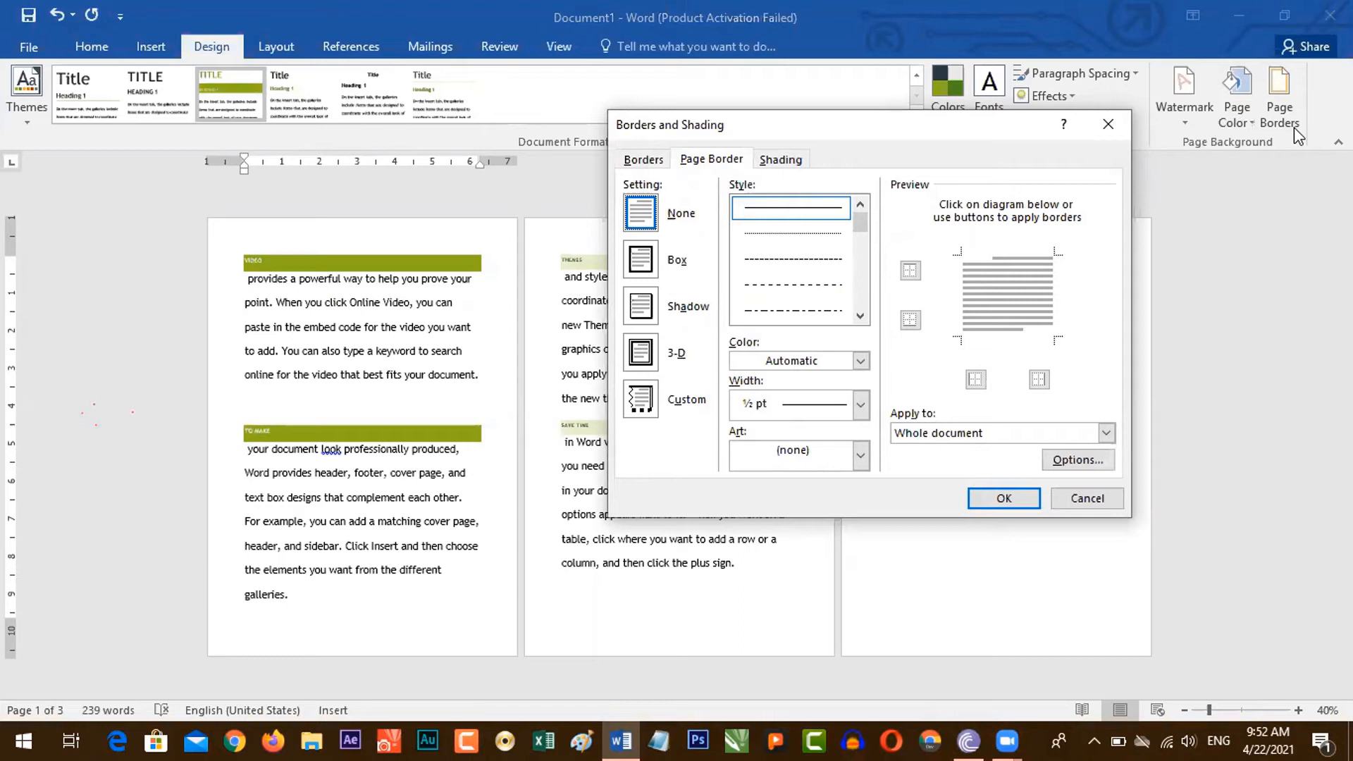
{"action": "scroll", "coordinate": [864, 238], "scroll_direction": "down", "scroll_amount": 1}
{"action": "mouse_move", "coordinate": [864, 238]}
{"action": "left_mouse_down"}
{"action": "mouse_move", "coordinate": [861, 279]}
{"action": "mouse_move", "coordinate": [869, 232]}
{"action": "left_mouse_up"}
{"action": "left_click", "coordinate": [642, 259]}
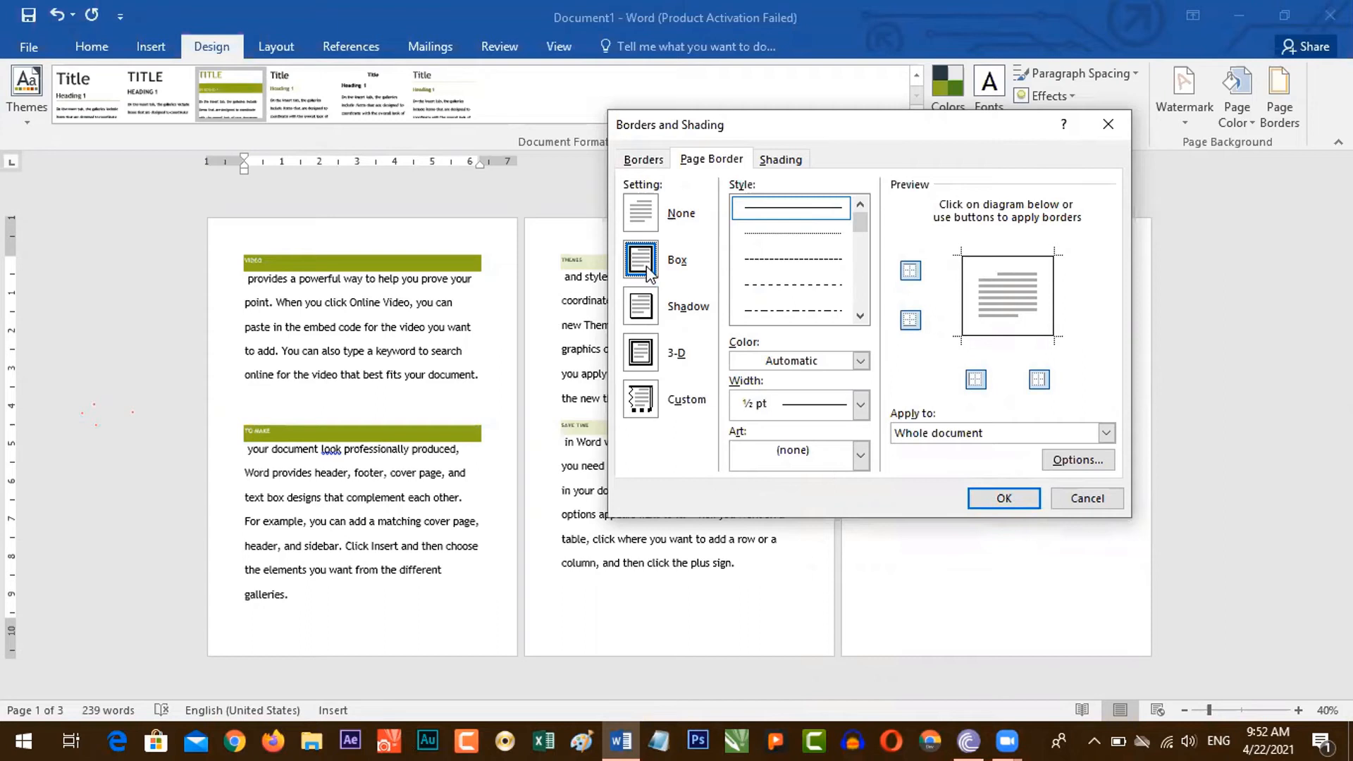
{"action": "left_click", "coordinate": [1000, 496]}
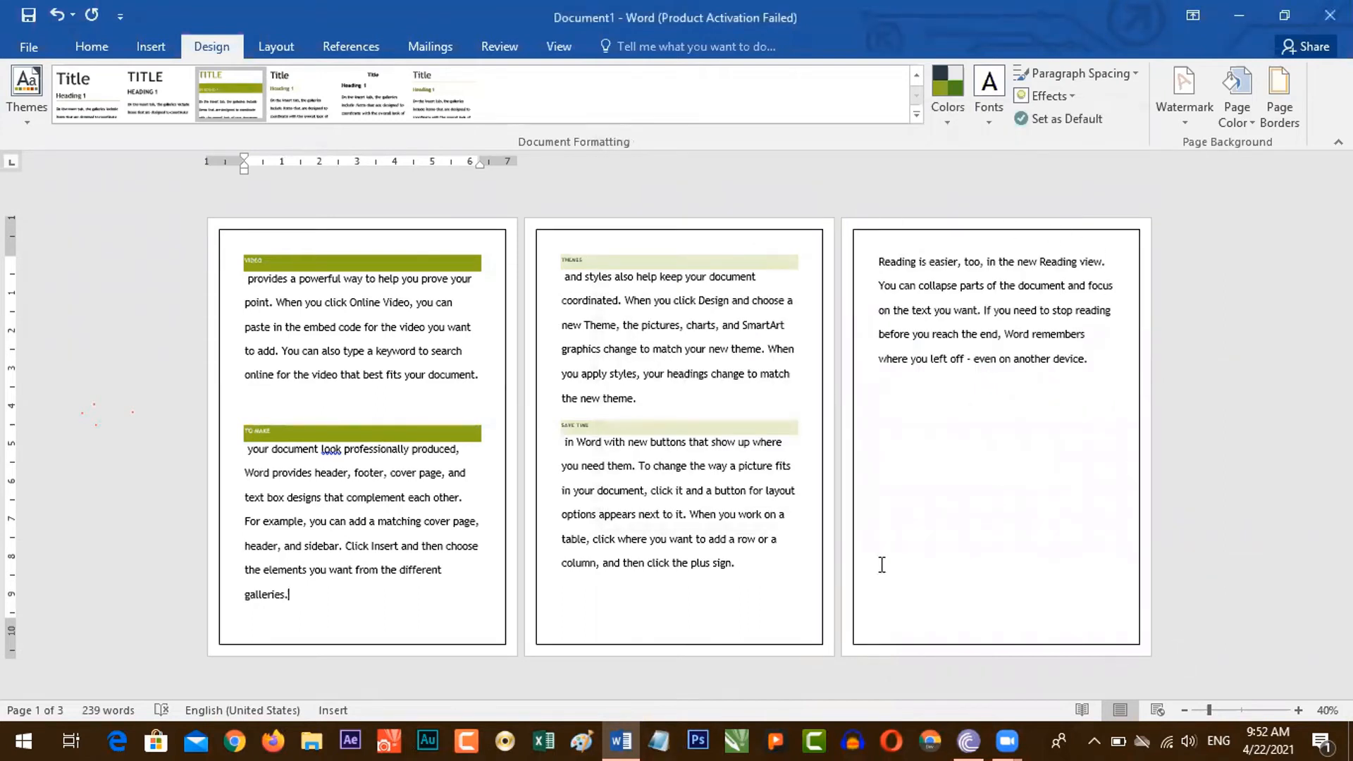
Remove the box border from all pages by setting the page border to None.
{"action": "left_click", "coordinate": [1270, 117]}
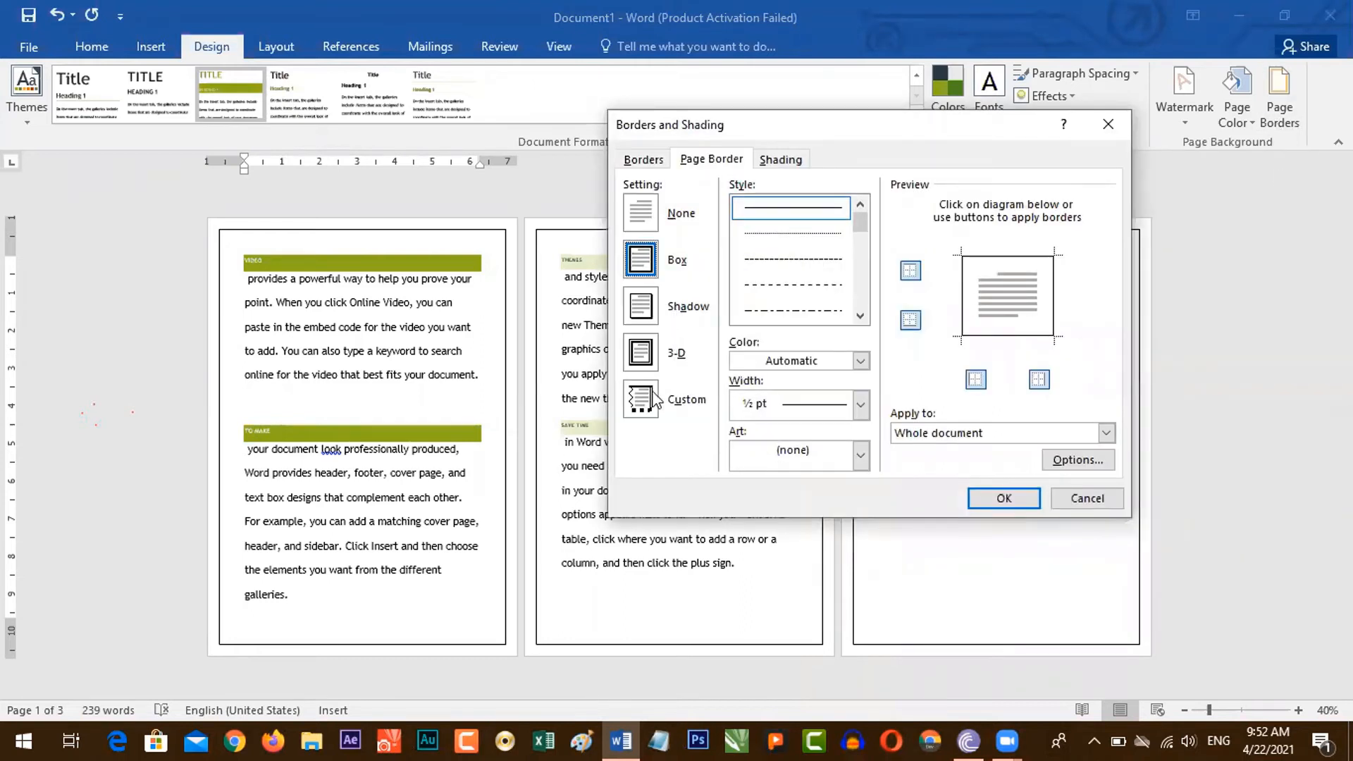
{"action": "left_click", "coordinate": [646, 217]}
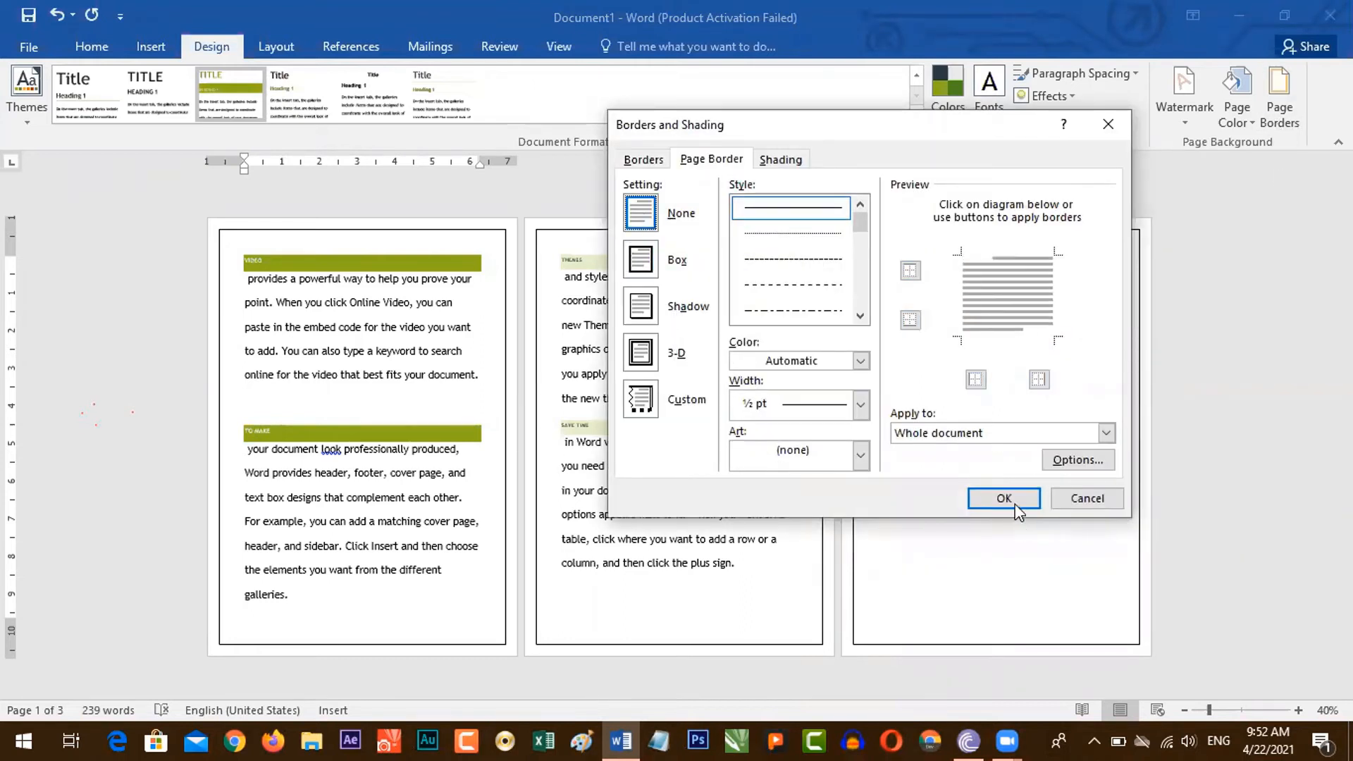
{"action": "left_click", "coordinate": [1015, 502]}
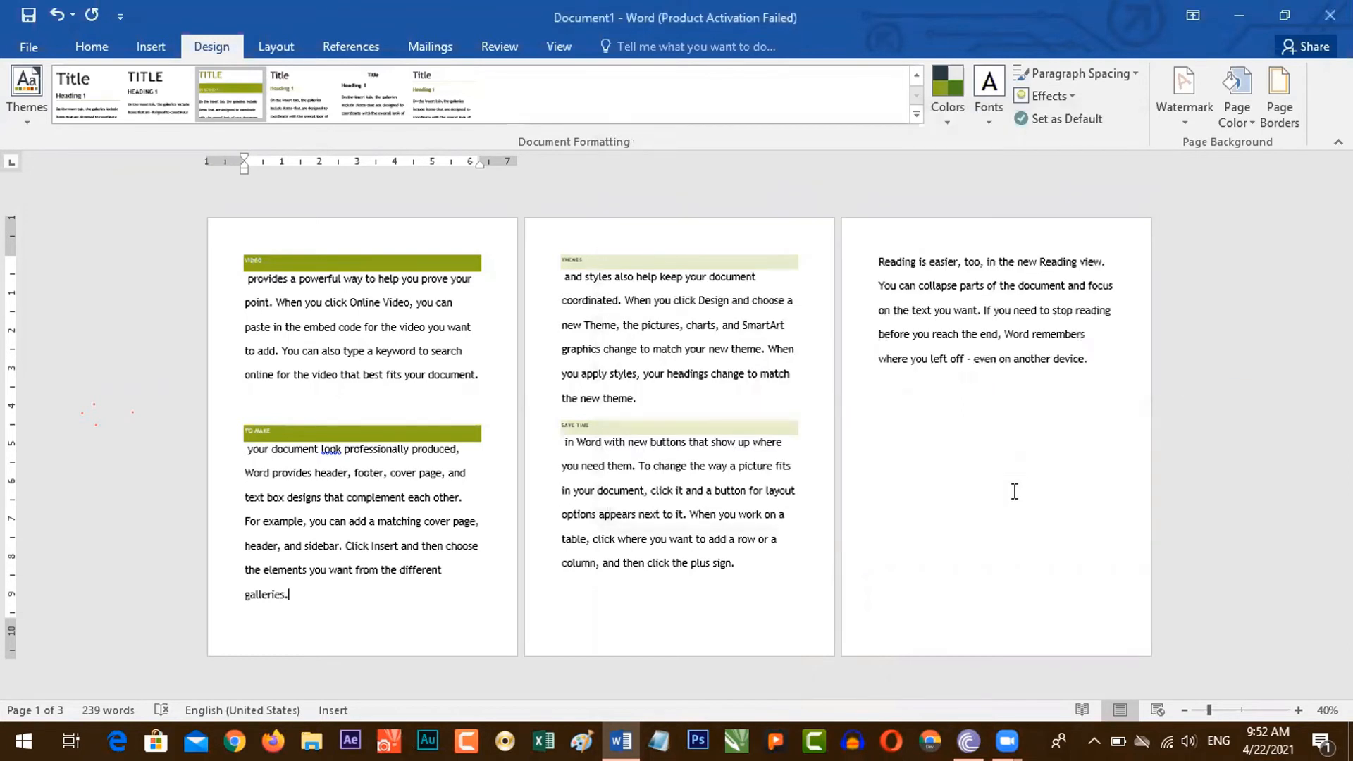
Start a custom page border with a 3 pt black multi-line style on the top edge only.
{"action": "left_click", "coordinate": [1280, 106]}
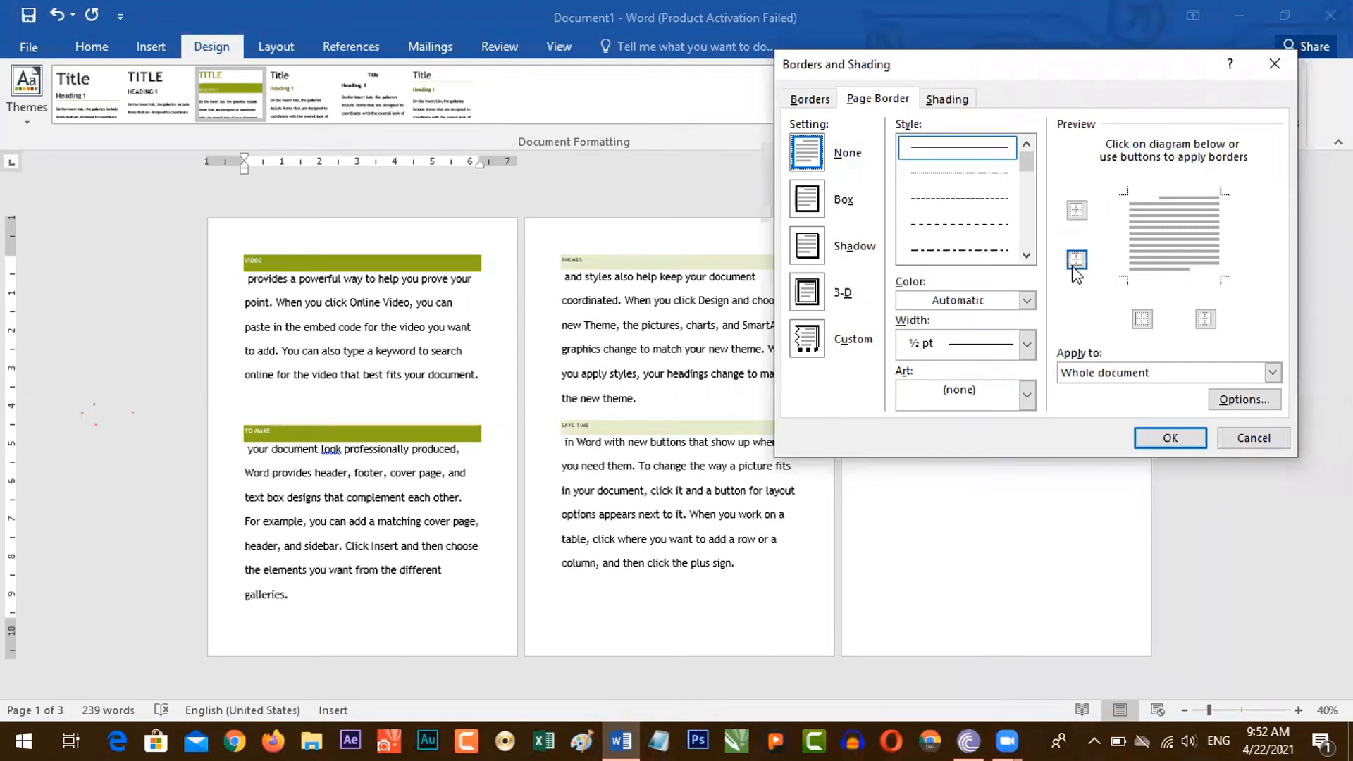
{"action": "left_click", "coordinate": [1074, 205]}
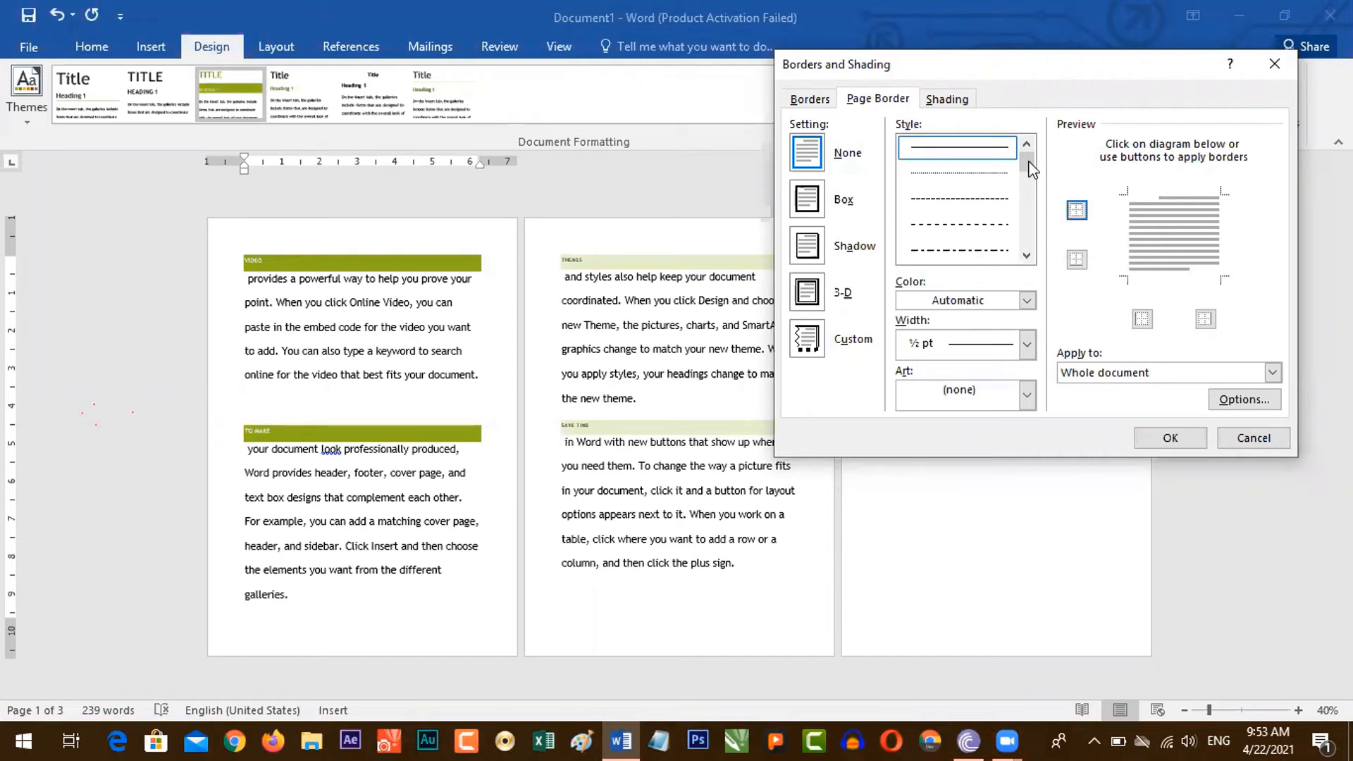
{"action": "left_click_drag", "start_coordinate": [1028, 166], "coordinate": [1026, 211]}
{"action": "left_click", "coordinate": [942, 205]}
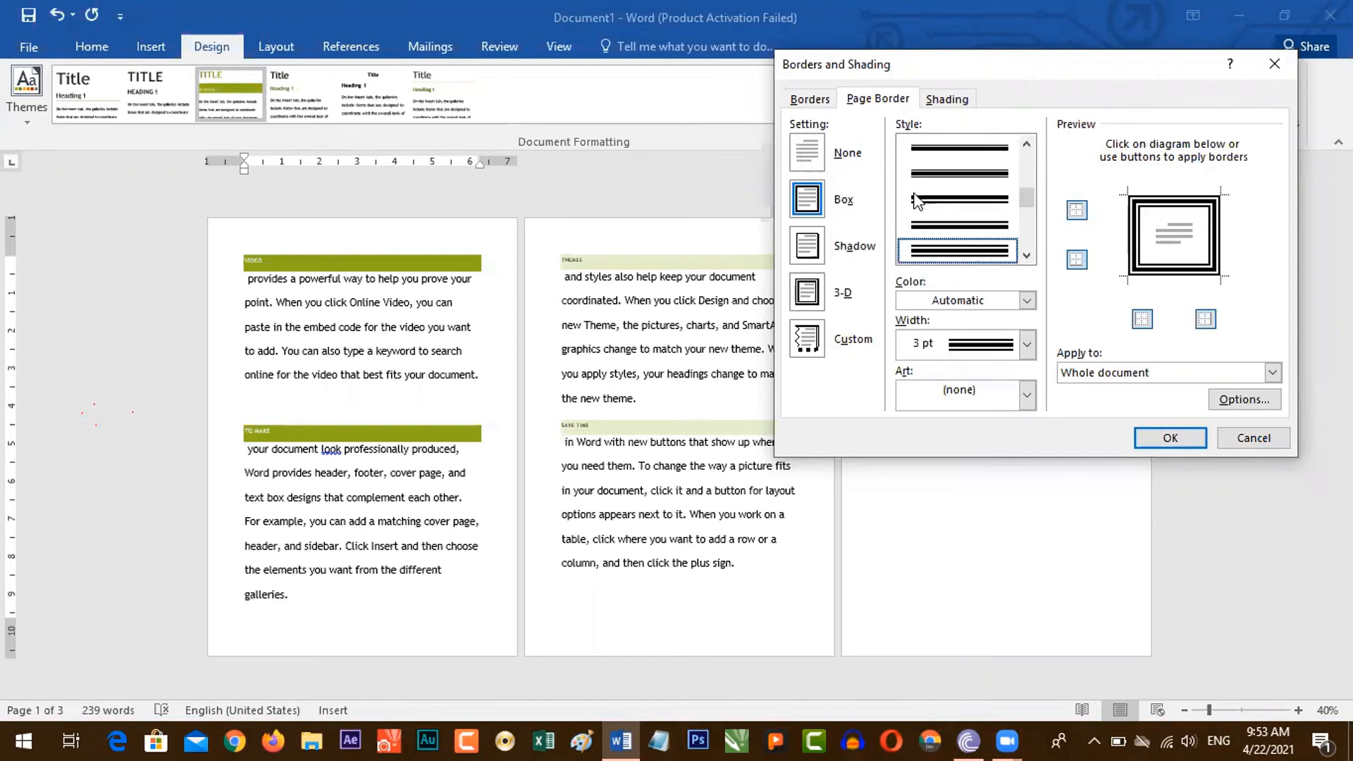
{"action": "left_click", "coordinate": [807, 162]}
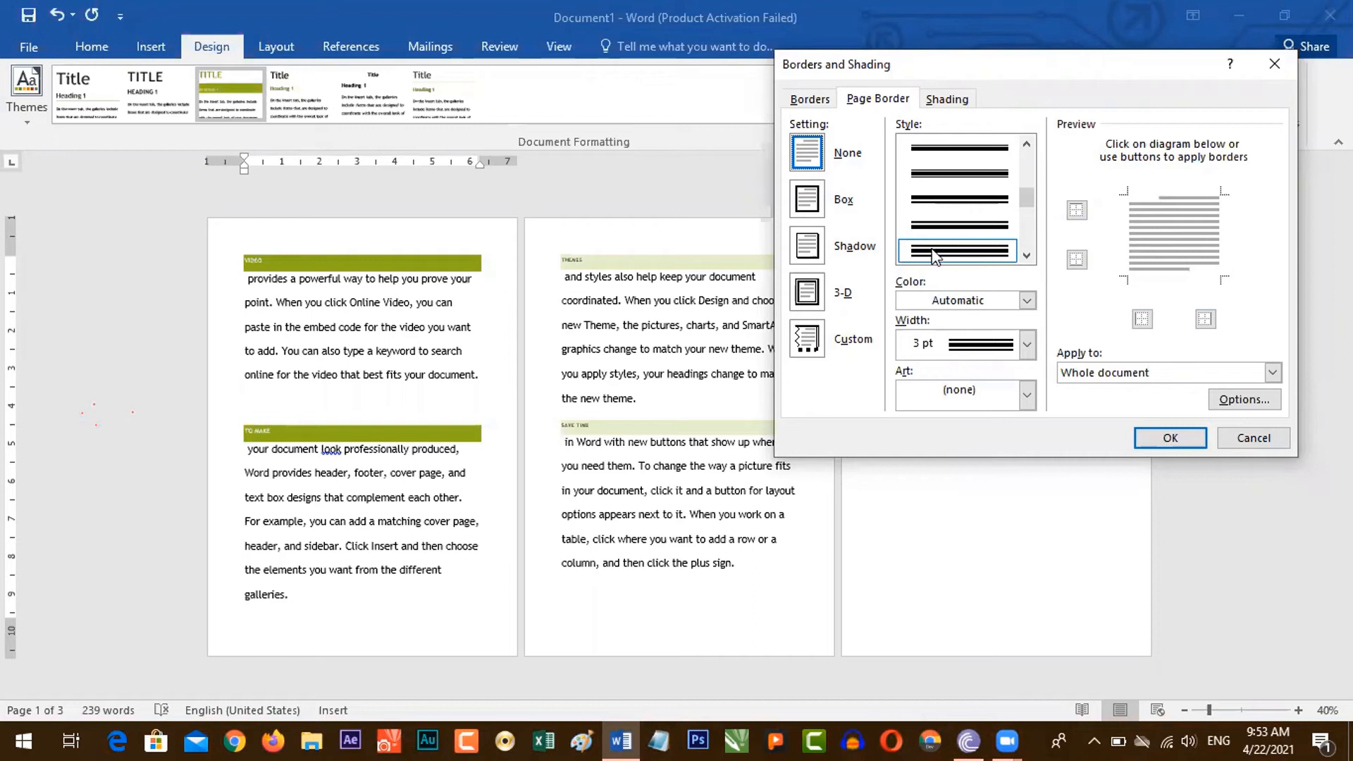
{"action": "left_click", "coordinate": [1077, 210]}
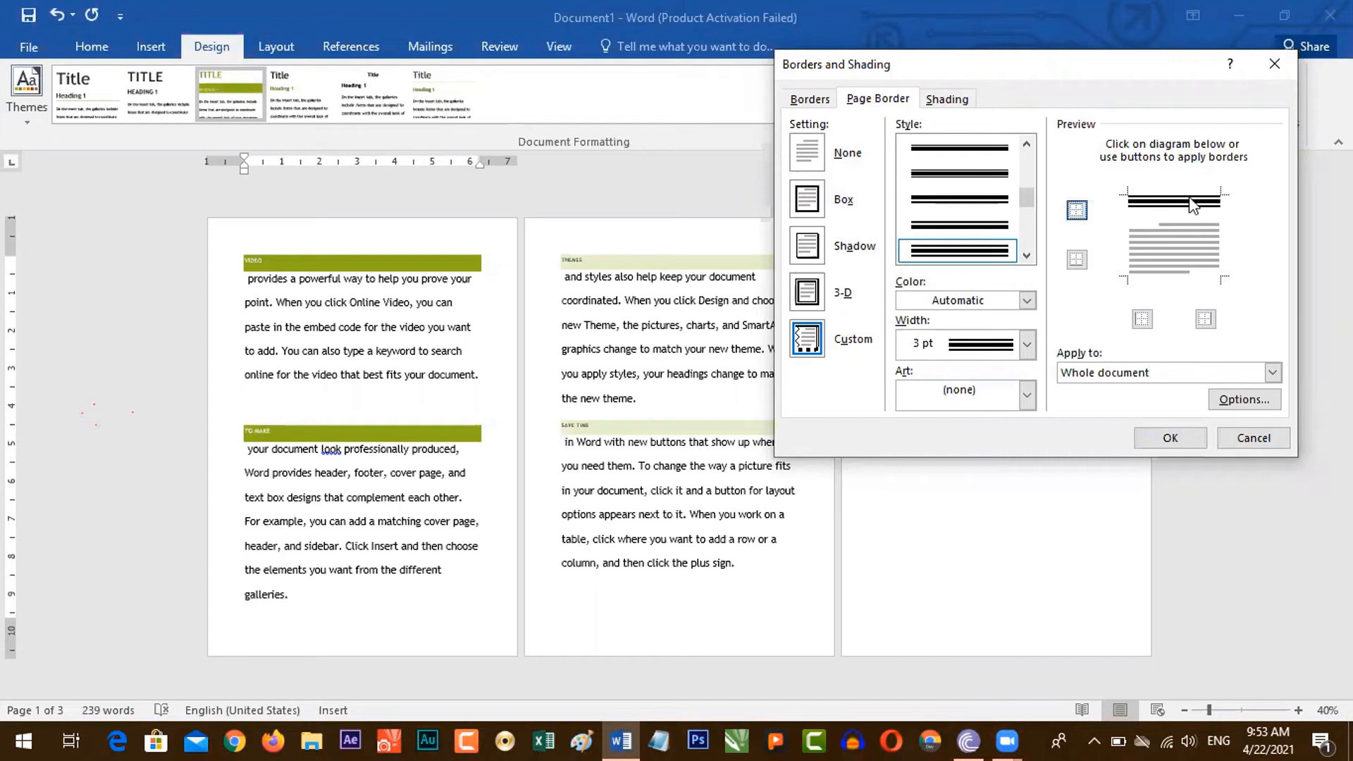
Add a ½ pt dash-dot border to the page's bottom edge and a 3 pt diagonal-striped border to the left edge.
{"action": "scroll", "coordinate": [981, 180], "scroll_direction": "up", "scroll_amount": 3}
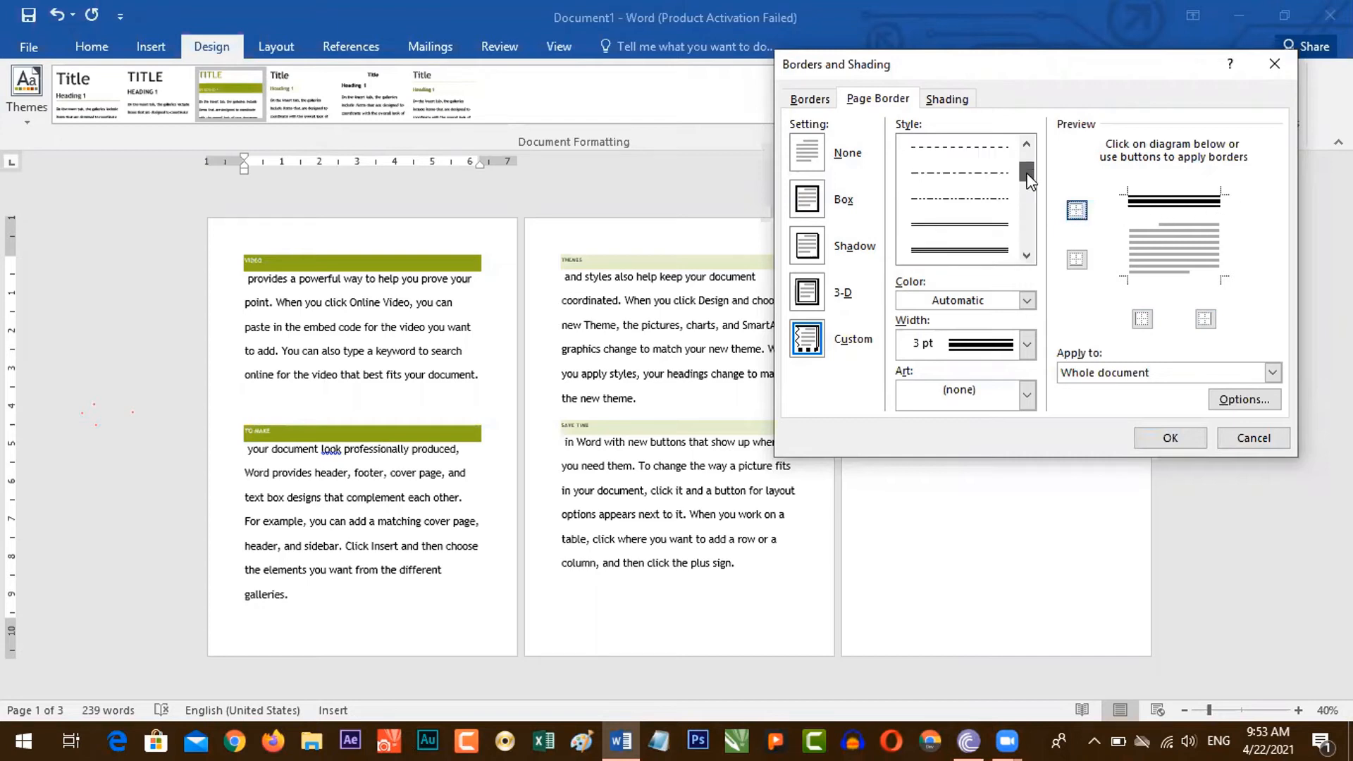
{"action": "left_click", "coordinate": [981, 175]}
{"action": "scroll", "coordinate": [981, 177], "scroll_direction": "up", "scroll_amount": 1}
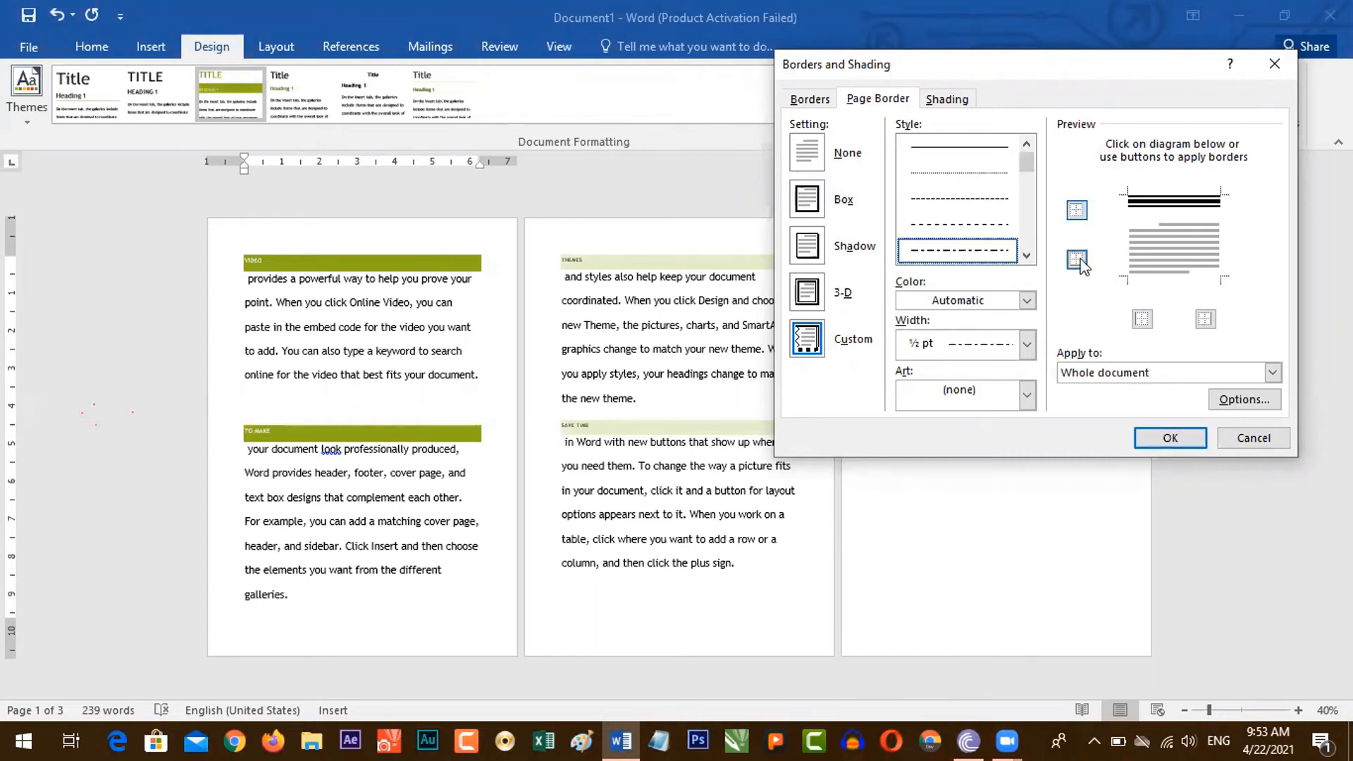
{"action": "left_click", "coordinate": [1078, 261]}
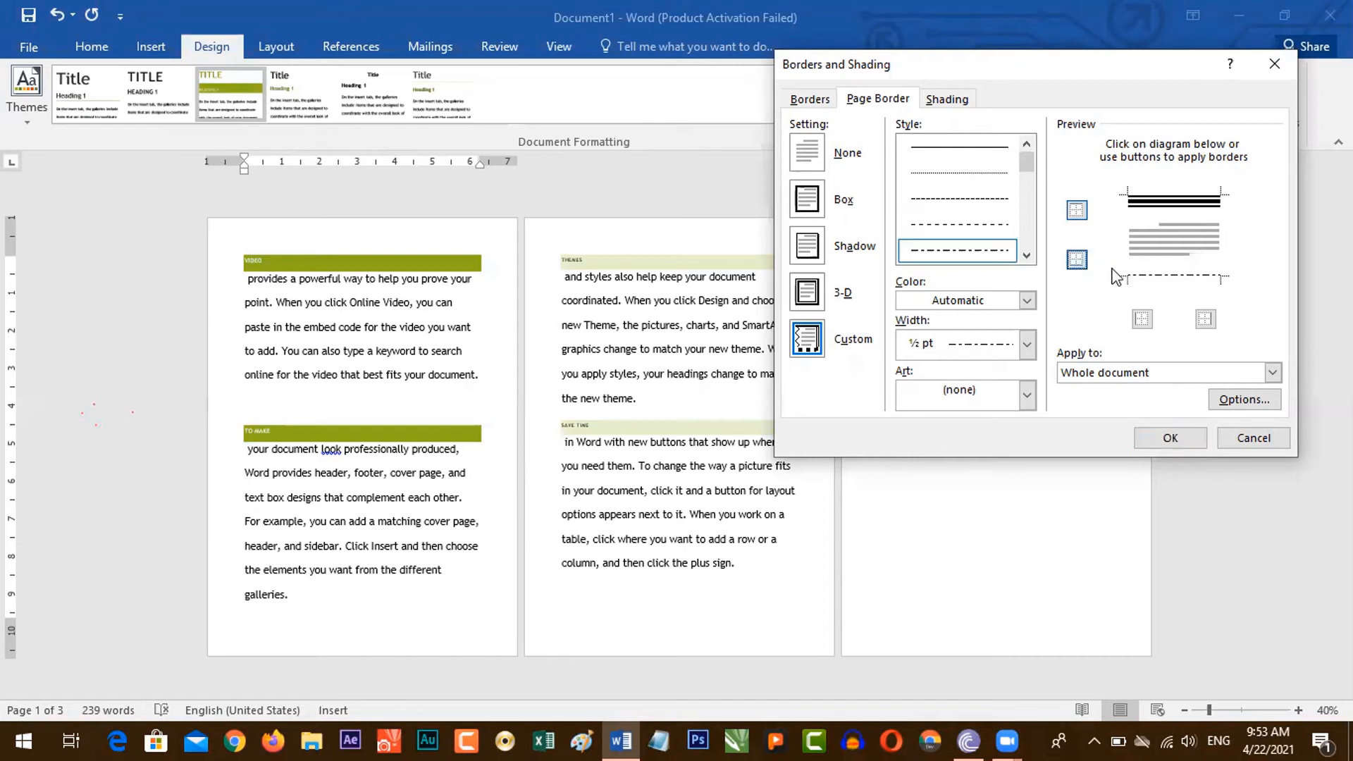
{"action": "scroll", "coordinate": [1028, 180], "scroll_direction": "down", "scroll_amount": 5}
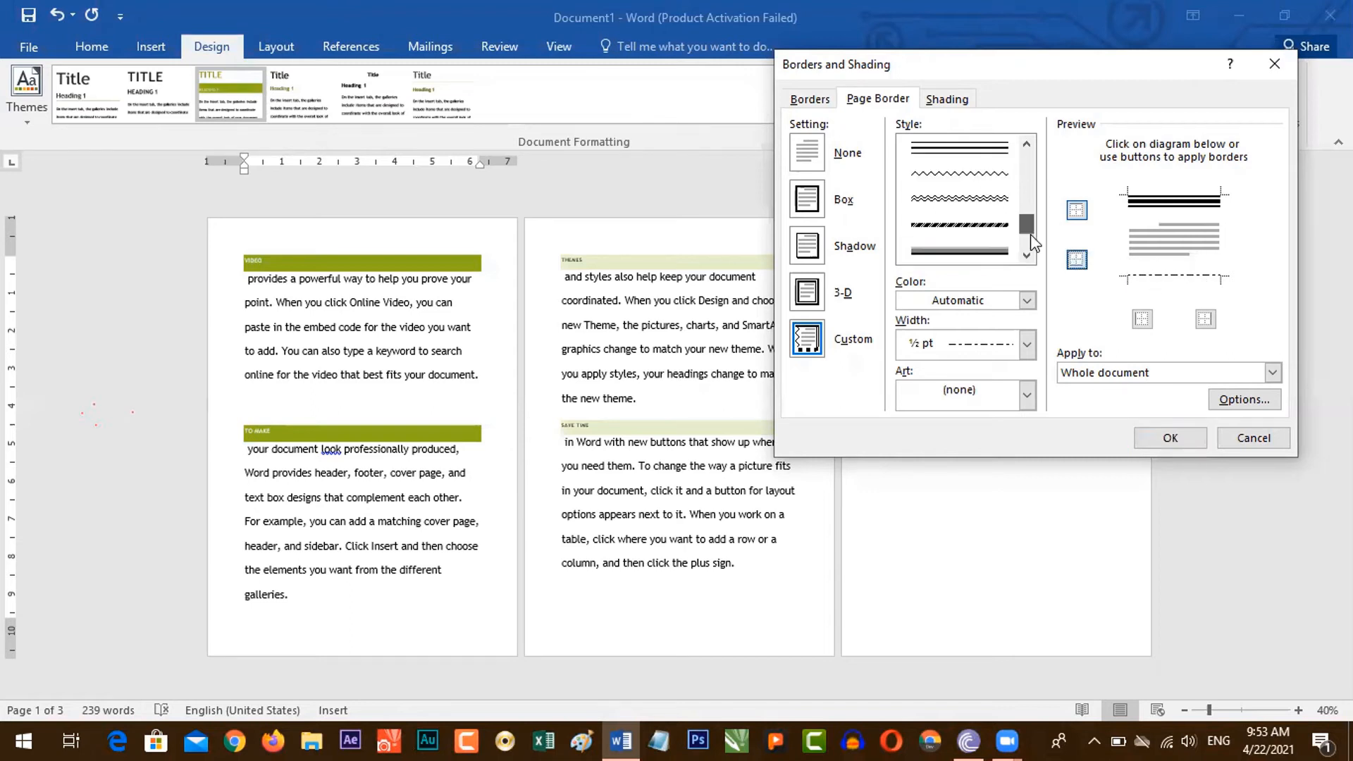
{"action": "left_click", "coordinate": [972, 201]}
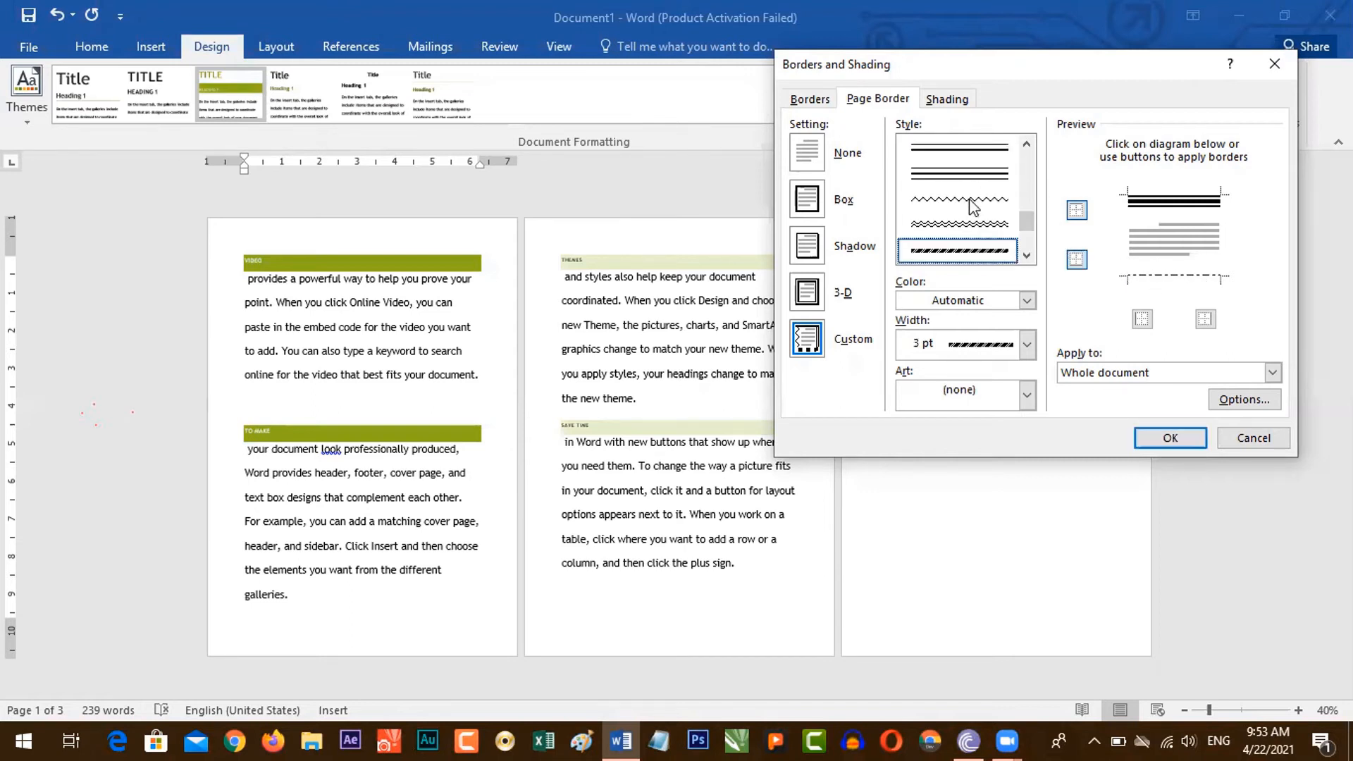
{"action": "left_click", "coordinate": [1143, 321]}
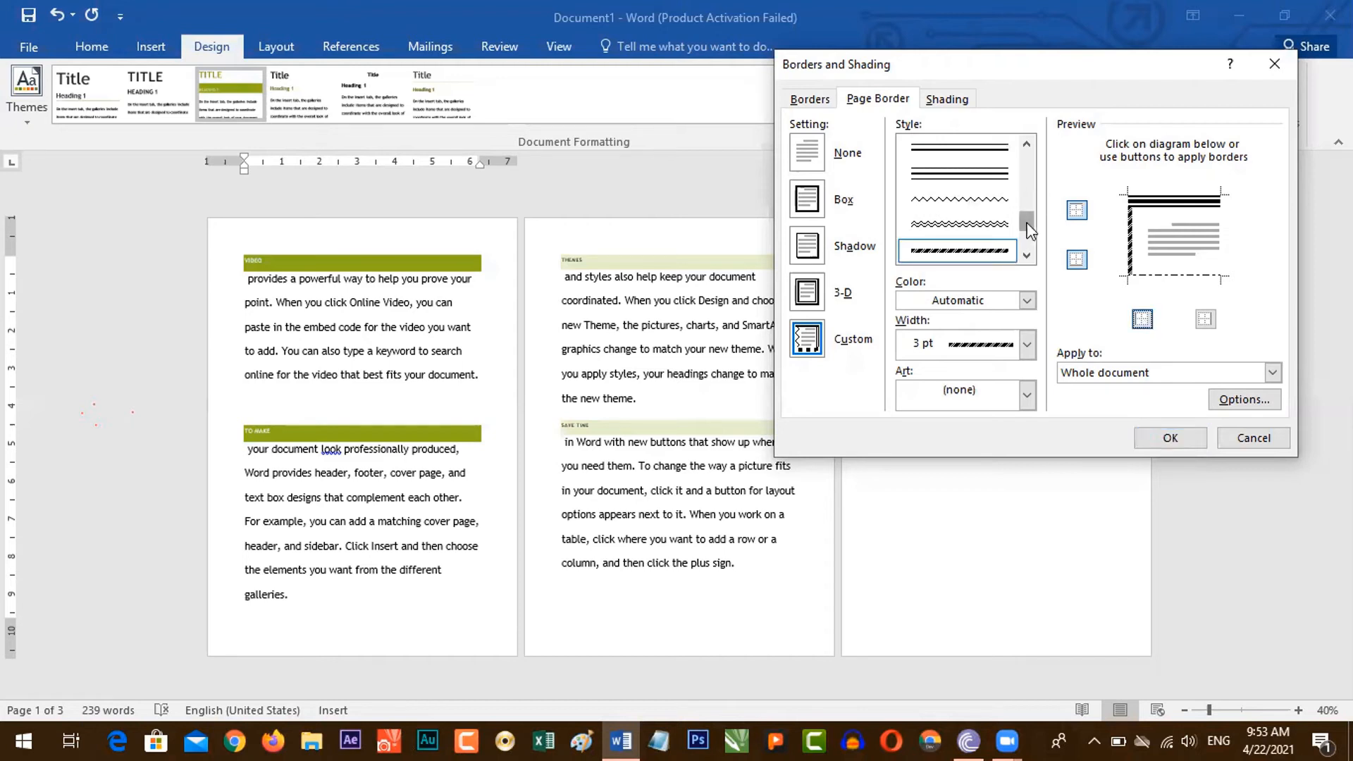
Add a 3 pt shaded 3-D-style line to the page's right edge and apply the custom border to the whole document.
{"action": "left_click_drag", "start_coordinate": [1029, 229], "coordinate": [1030, 254]}
{"action": "left_click", "coordinate": [979, 199]}
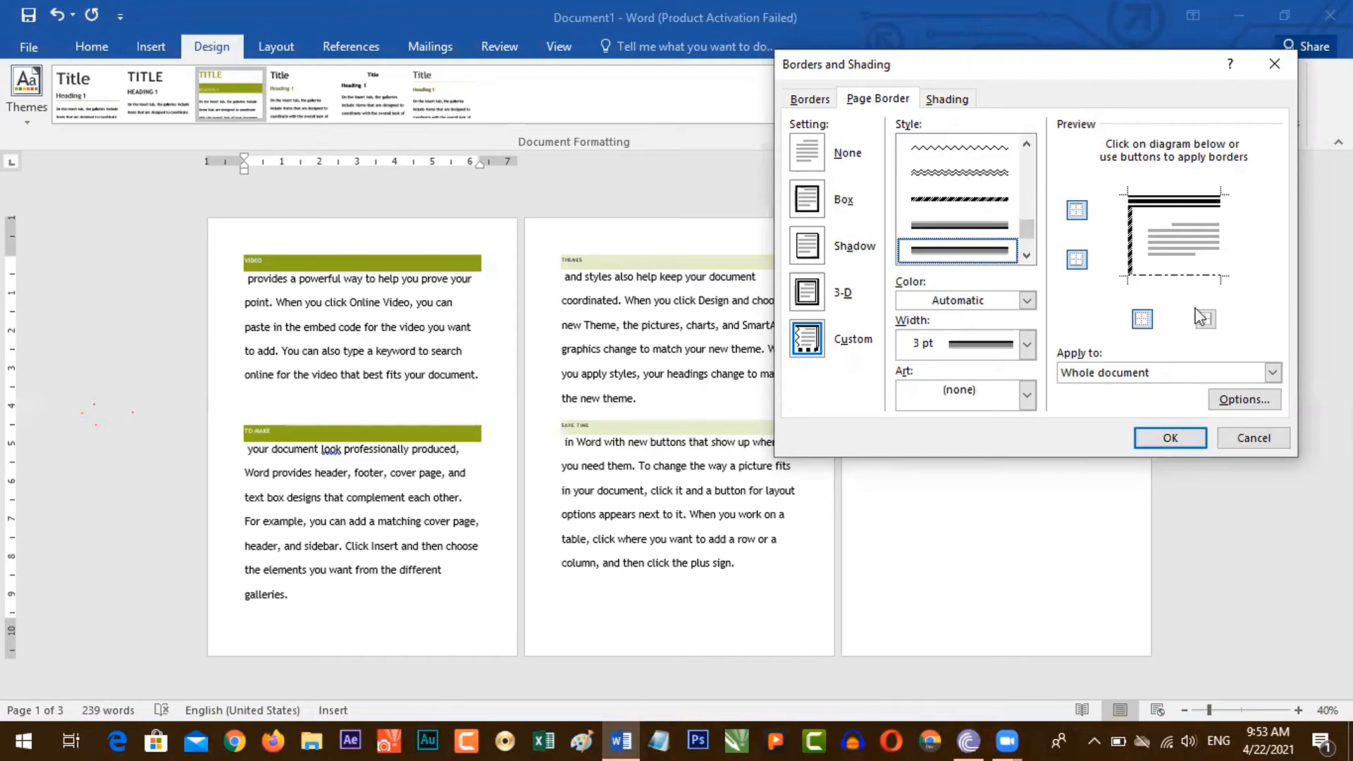
{"action": "left_click", "coordinate": [1206, 320]}
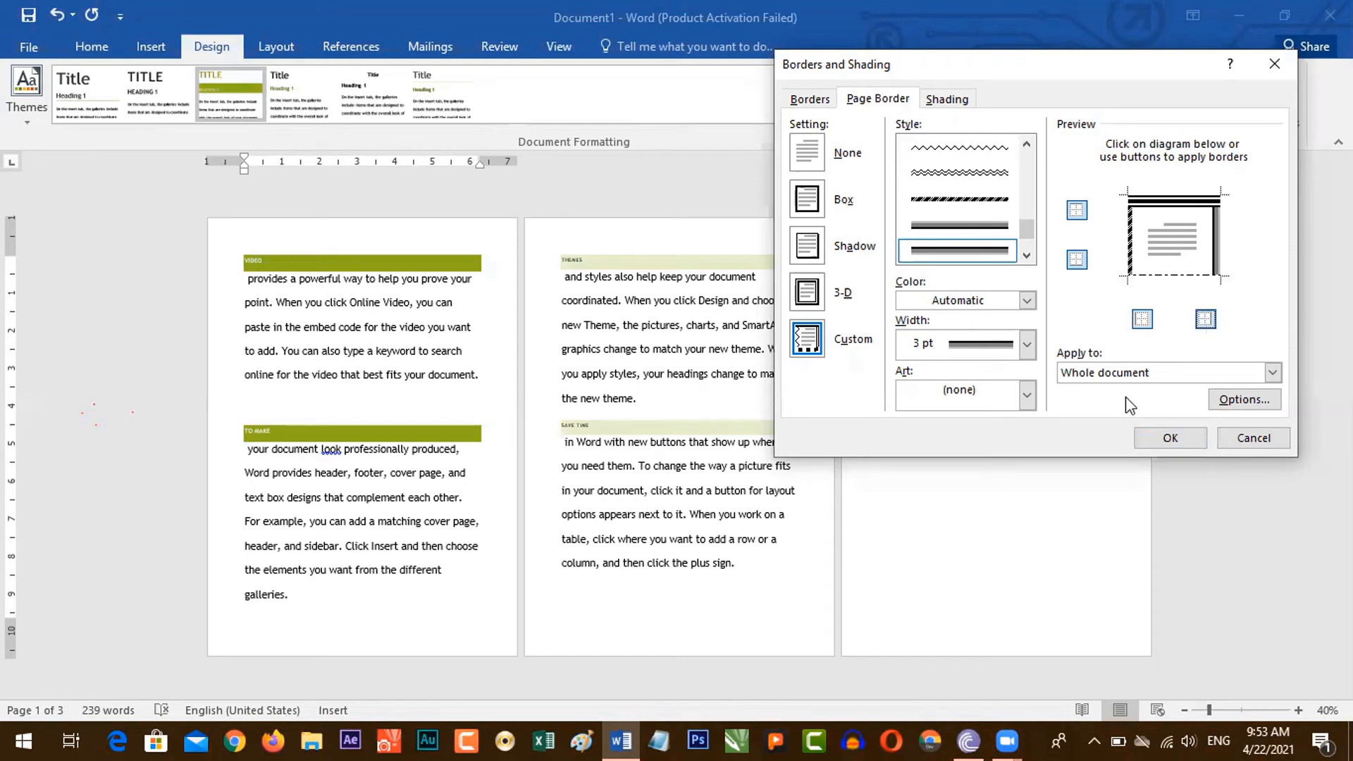
{"action": "left_click", "coordinate": [1172, 438]}
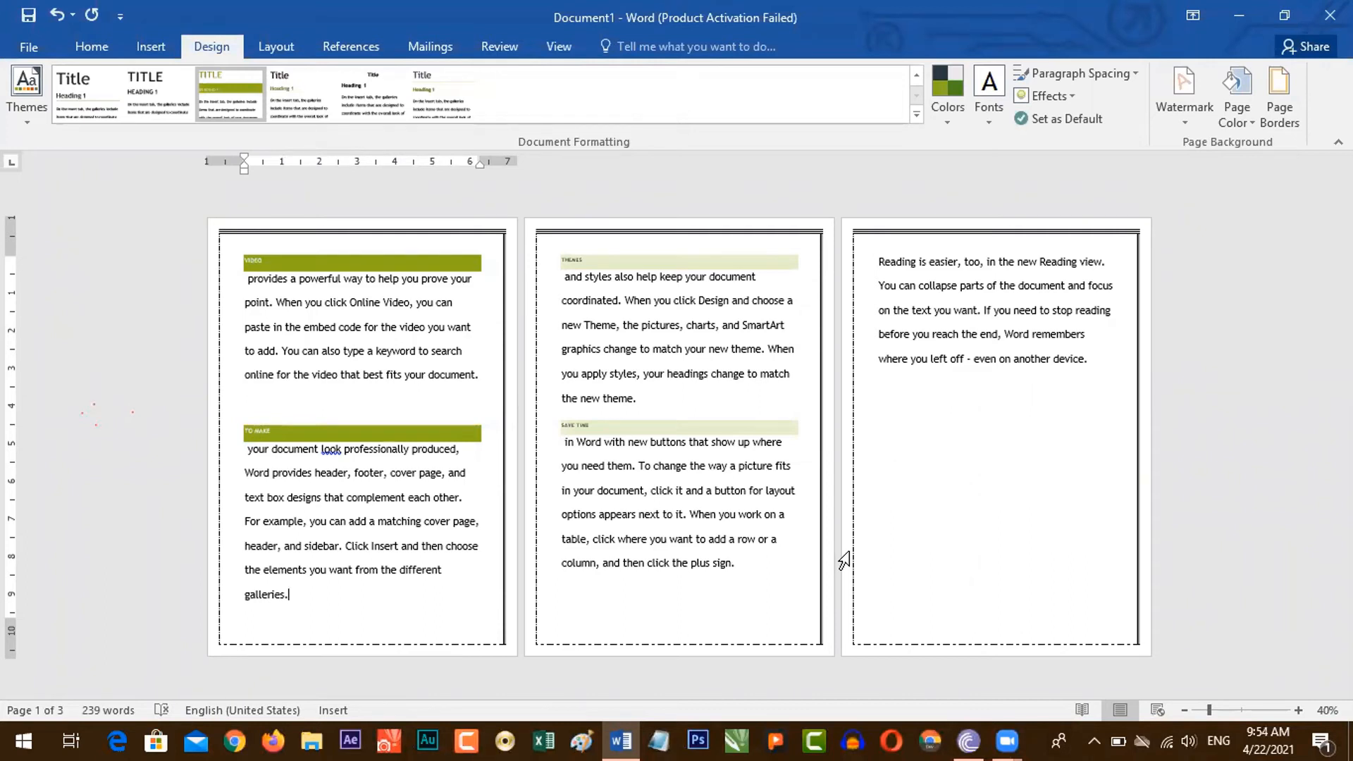
Reopen the page border settings, clear all four edges with None, and select the ½ pt double-line style.
{"action": "left_click", "coordinate": [1273, 108]}
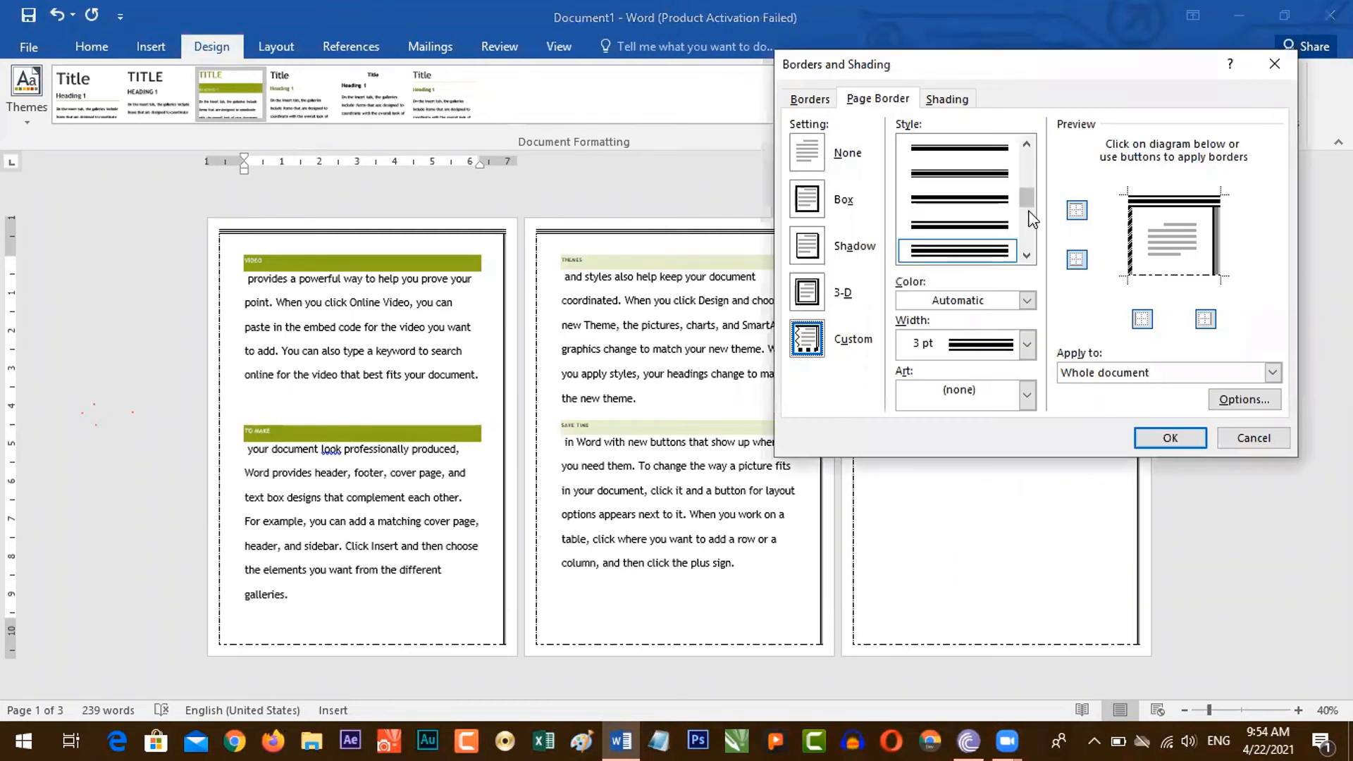
{"action": "mouse_move", "coordinate": [1029, 200]}
{"action": "left_mouse_down"}
{"action": "mouse_move", "coordinate": [1029, 226]}
{"action": "mouse_move", "coordinate": [1031, 192]}
{"action": "left_mouse_up"}
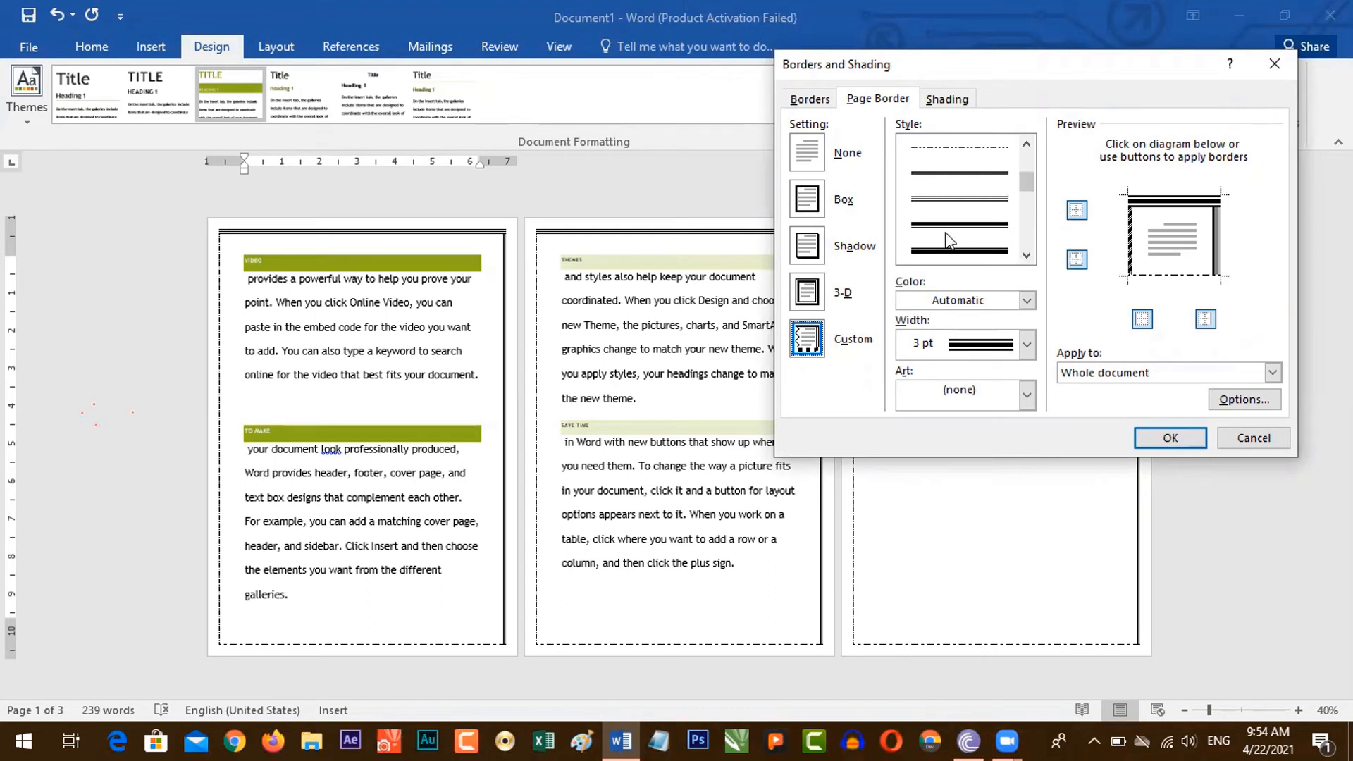
{"action": "left_click", "coordinate": [808, 164]}
{"action": "left_click", "coordinate": [987, 180]}
{"action": "left_click", "coordinate": [817, 161]}
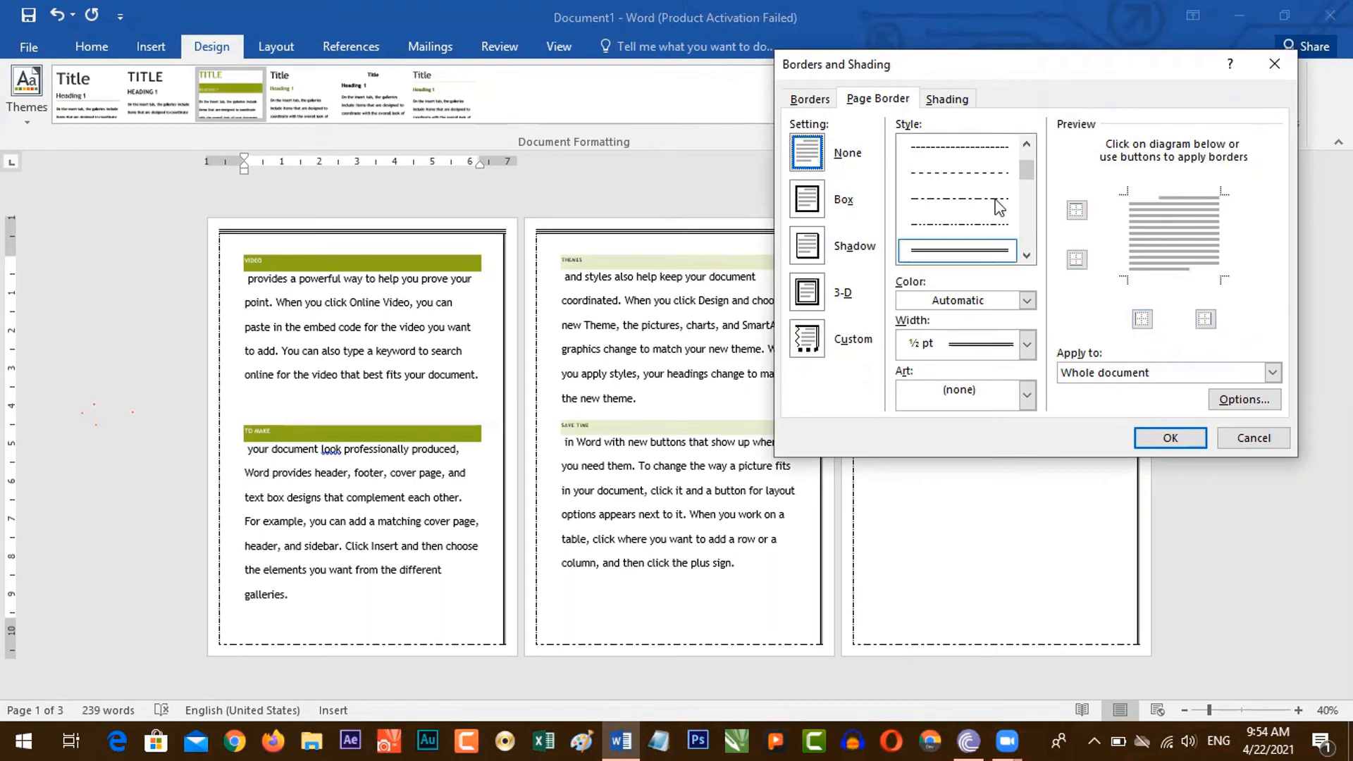
Add an orange 1½ pt double-line border to the page's top edge.
{"action": "scroll", "coordinate": [987, 183], "scroll_direction": "down", "scroll_amount": 2}
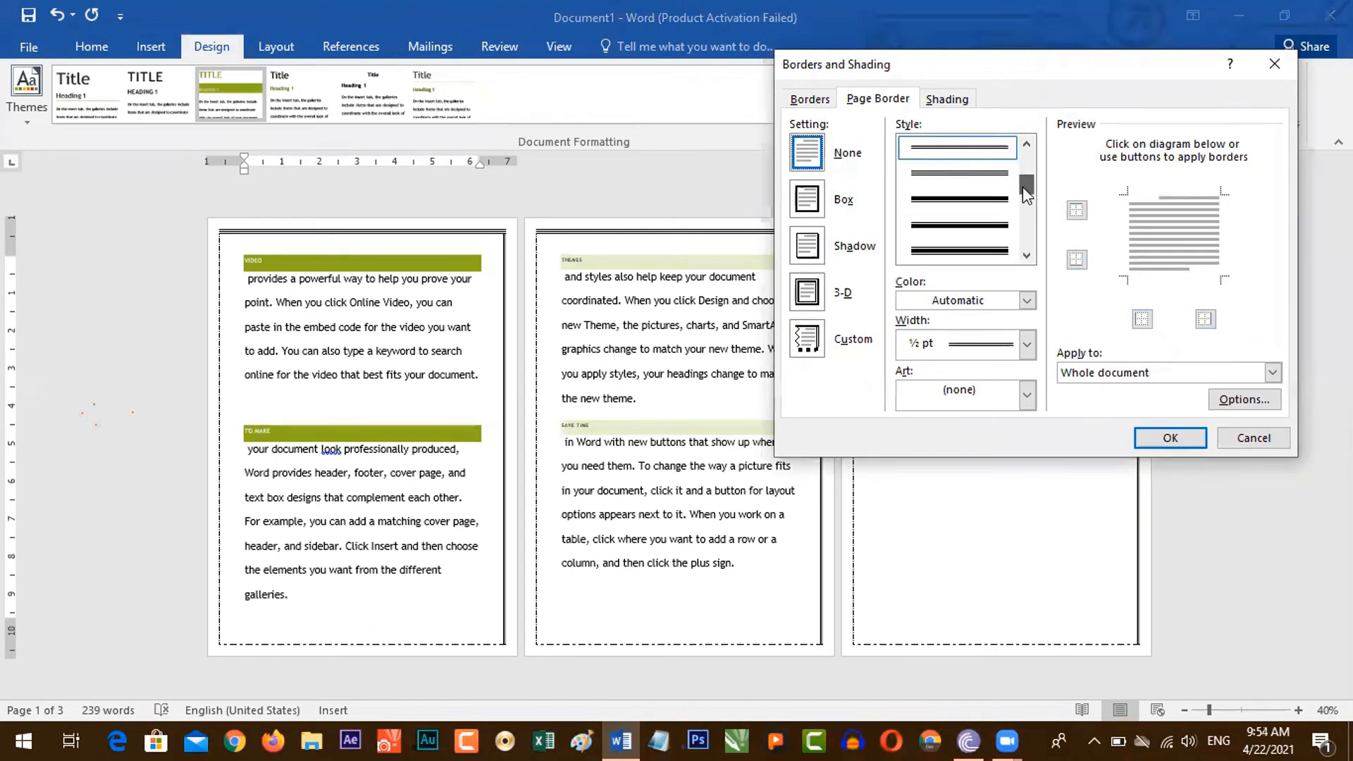
{"action": "left_click", "coordinate": [1027, 301]}
{"action": "left_click", "coordinate": [1027, 302]}
{"action": "left_click", "coordinate": [1024, 368]}
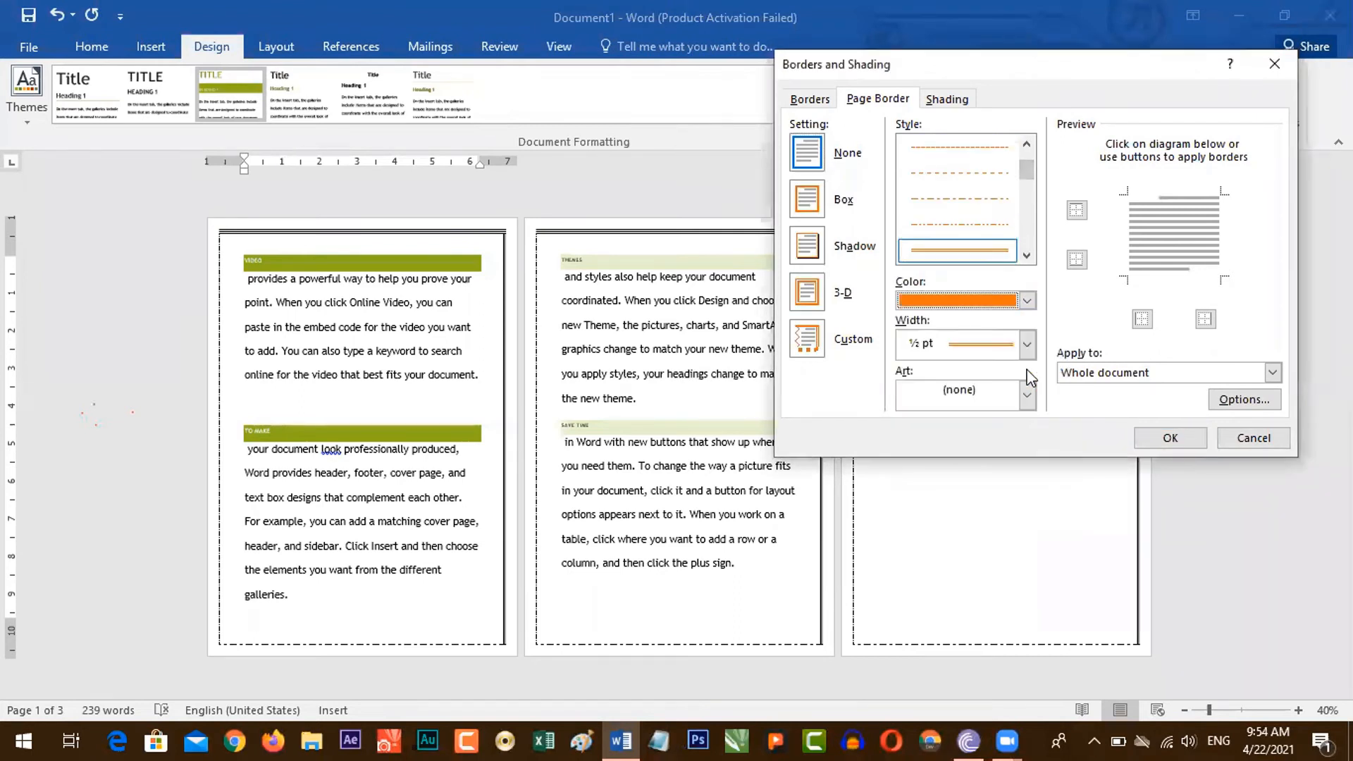
{"action": "left_click", "coordinate": [1028, 345]}
{"action": "left_click", "coordinate": [988, 446]}
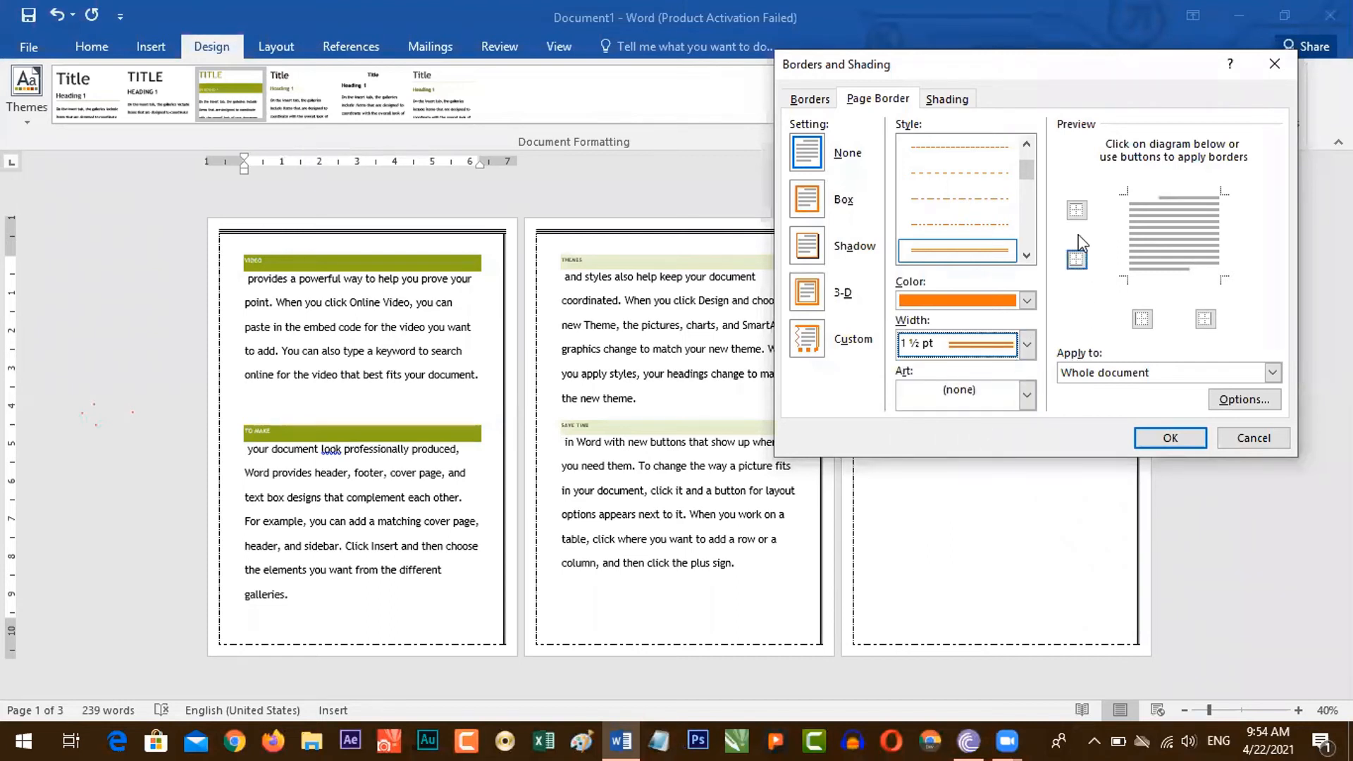
{"action": "left_click", "coordinate": [1077, 211]}
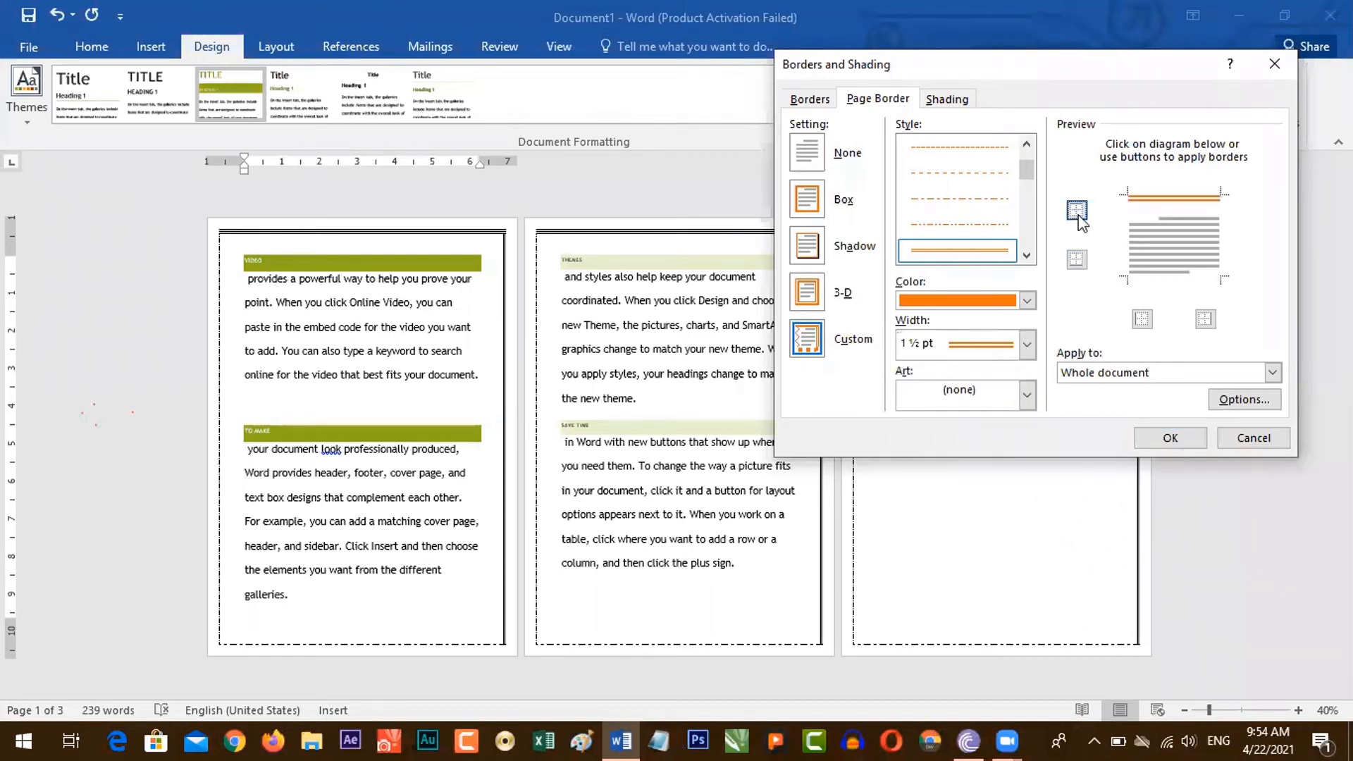
Add a red ½ pt multi-line border to the page's bottom edge.
{"action": "scroll", "coordinate": [1010, 176], "scroll_direction": "down", "scroll_amount": 4}
{"action": "left_click", "coordinate": [979, 248]}
{"action": "left_click", "coordinate": [1028, 344]}
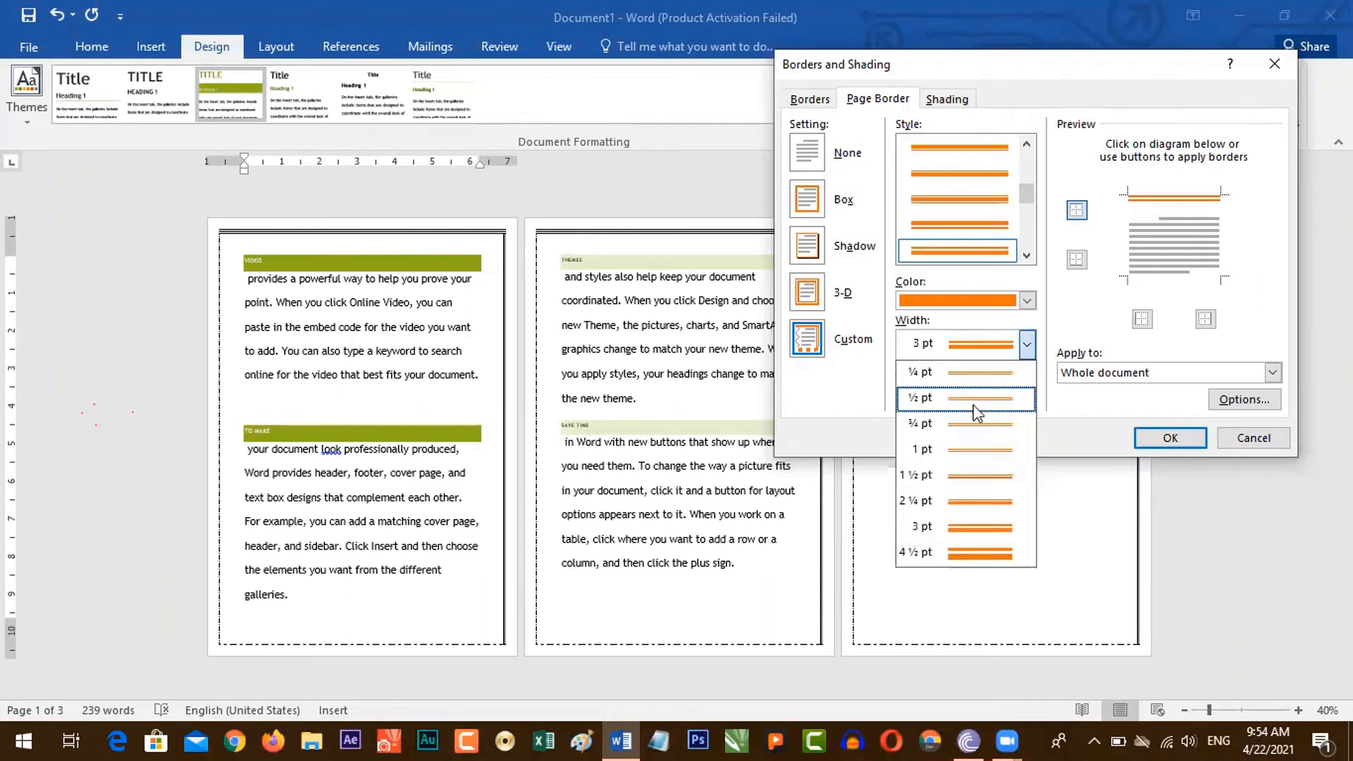
{"action": "left_click", "coordinate": [944, 389]}
{"action": "left_click", "coordinate": [1003, 302]}
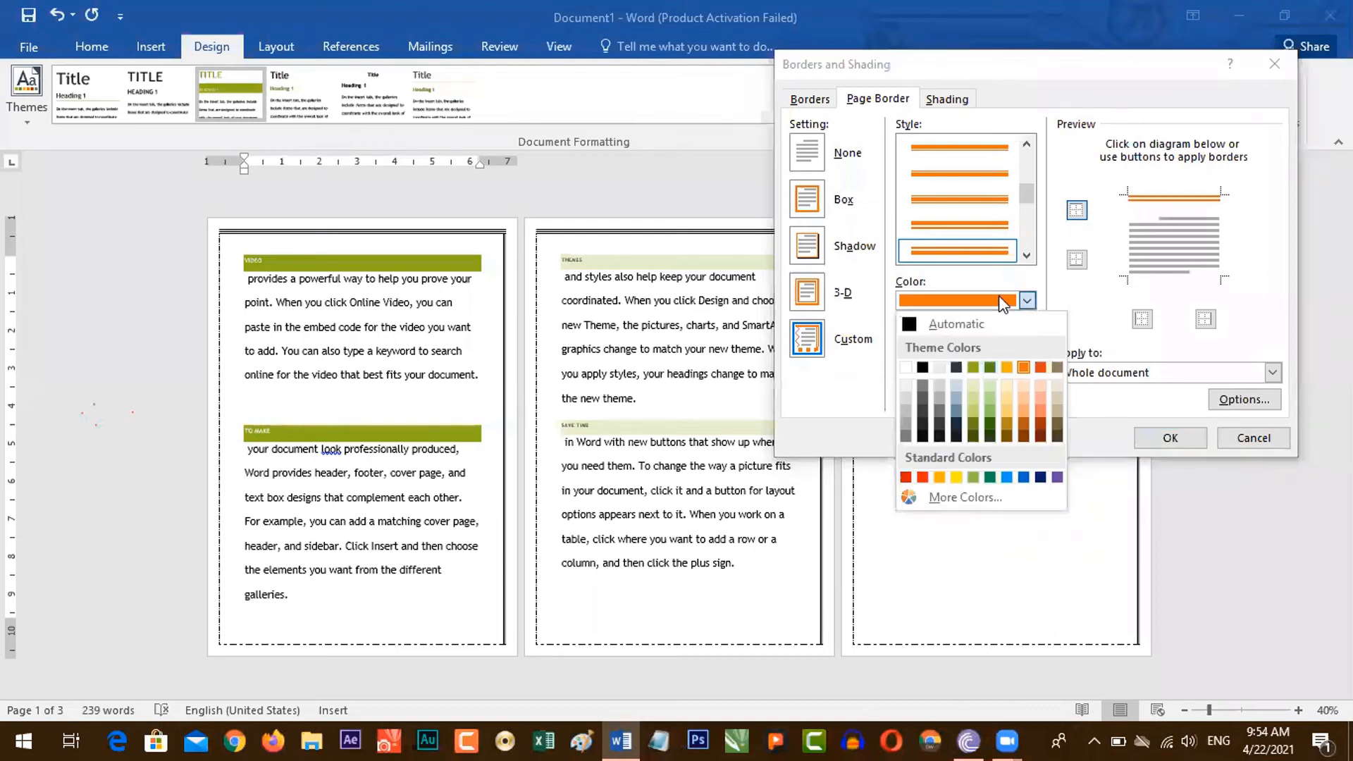
{"action": "left_click", "coordinate": [923, 478]}
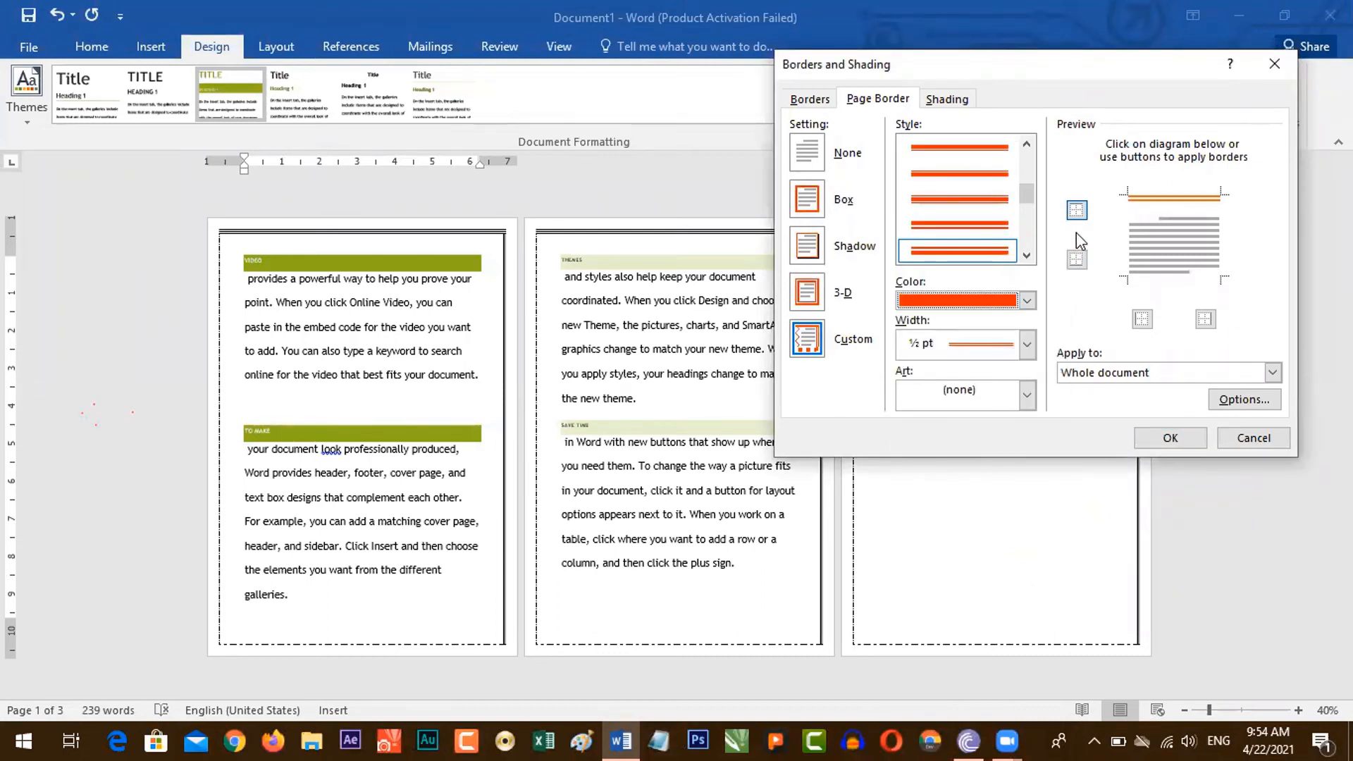
{"action": "left_click", "coordinate": [1077, 261]}
Add an olive green 1½ pt shaded 3-D-style border to the page's right edge.
{"action": "left_click_drag", "start_coordinate": [1025, 193], "coordinate": [1028, 241]}
{"action": "left_click", "coordinate": [966, 226]}
{"action": "scroll", "coordinate": [966, 232], "scroll_direction": "up", "scroll_amount": 1}
{"action": "left_click", "coordinate": [1028, 300]}
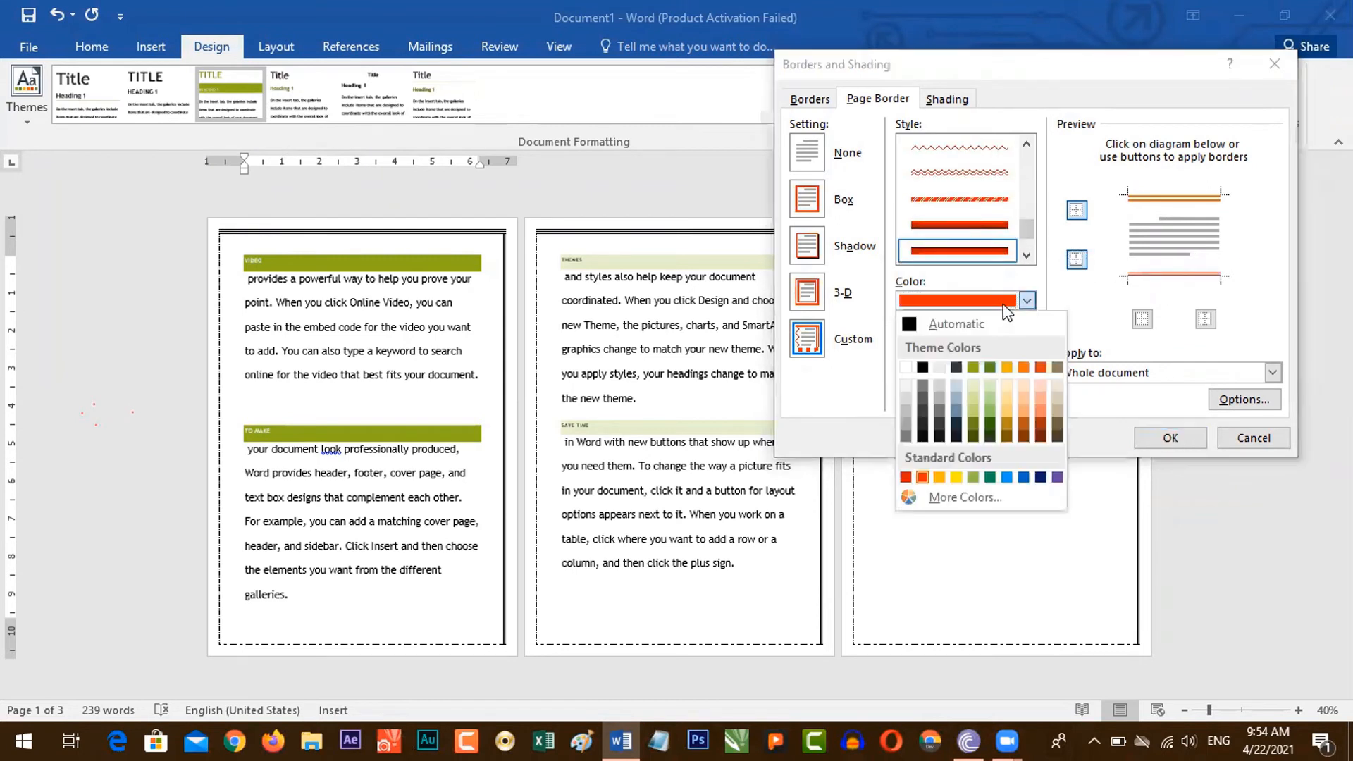
{"action": "left_click", "coordinate": [989, 368]}
{"action": "left_click", "coordinate": [1027, 344]}
{"action": "left_click", "coordinate": [980, 398]}
{"action": "left_click", "coordinate": [1206, 319]}
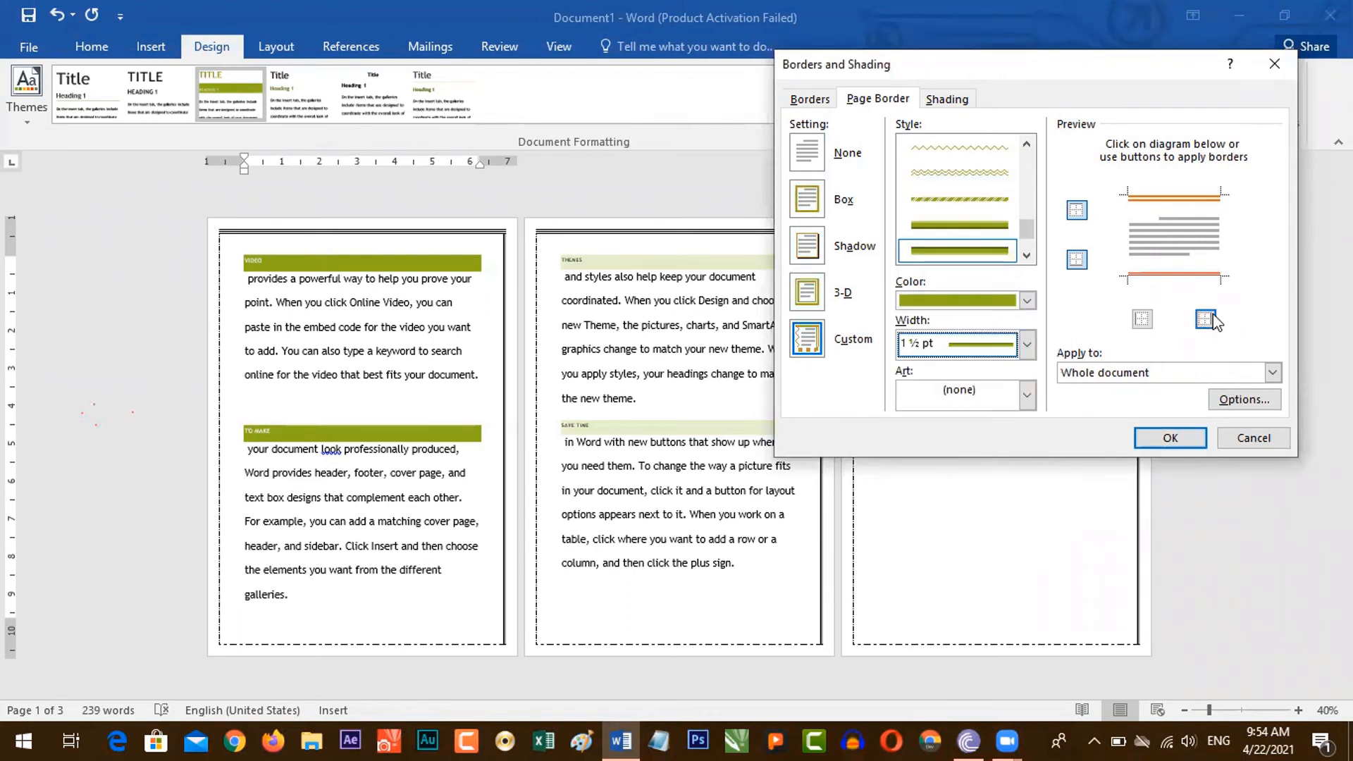
Add an orange 3 pt diagonal-striped border to the page's left edge and apply the custom borders to the whole document.
{"action": "left_click", "coordinate": [991, 201]}
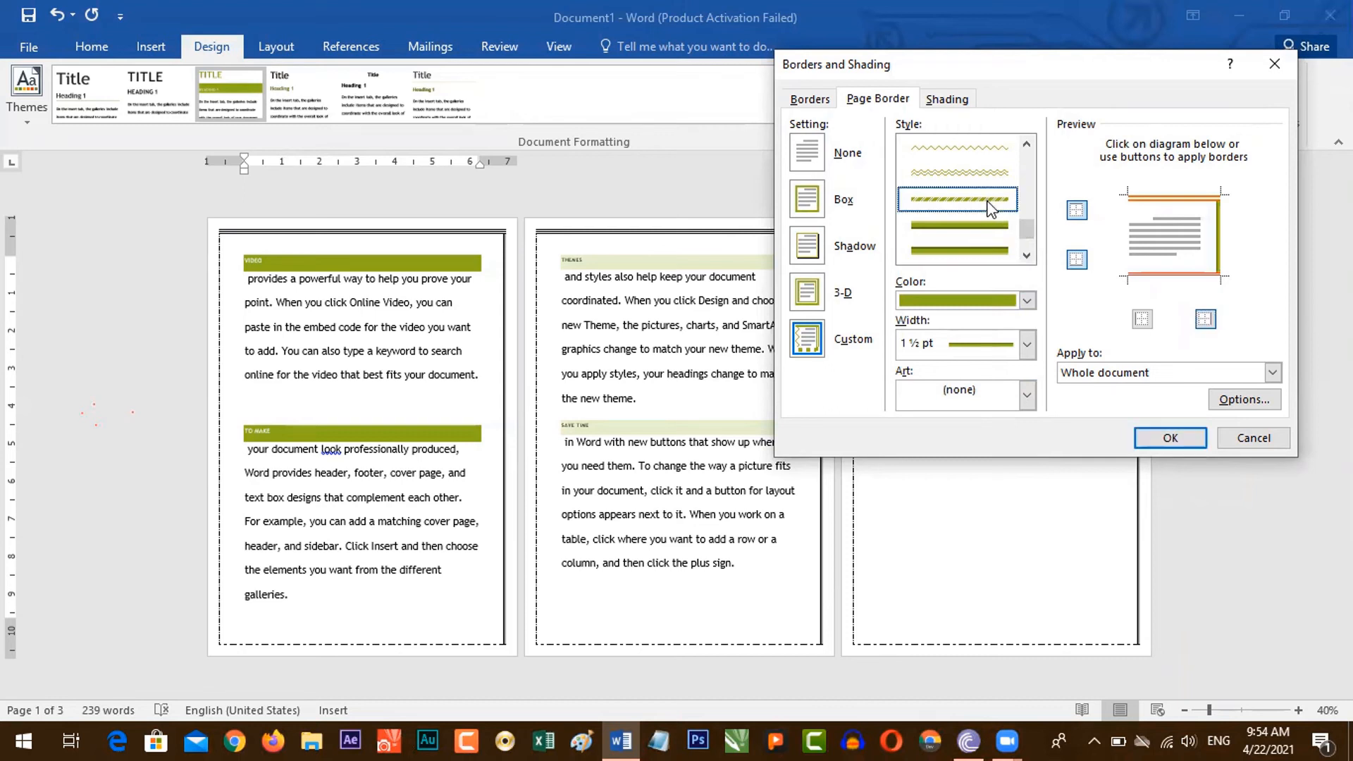
{"action": "left_click", "coordinate": [1027, 301]}
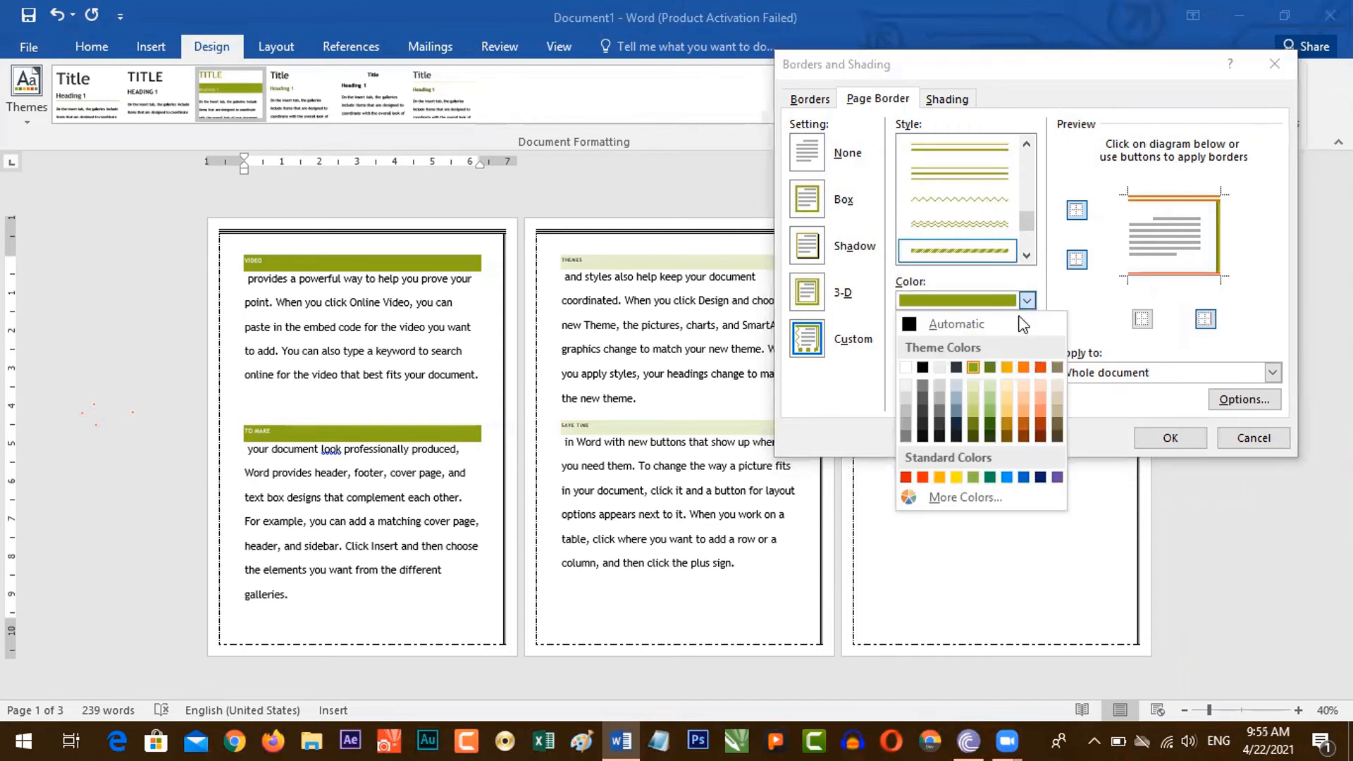
{"action": "left_click", "coordinate": [1023, 368]}
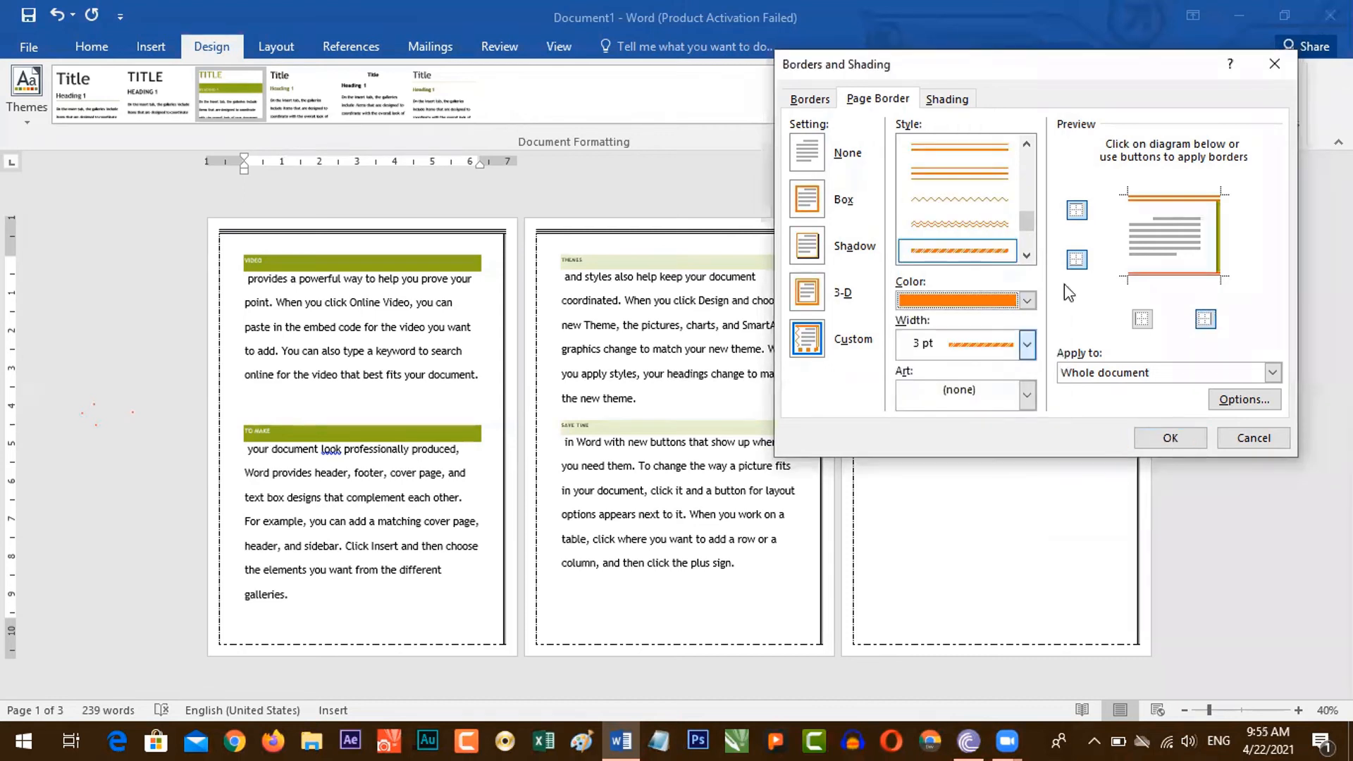
{"action": "left_click", "coordinate": [1142, 319]}
{"action": "left_click", "coordinate": [1184, 439]}
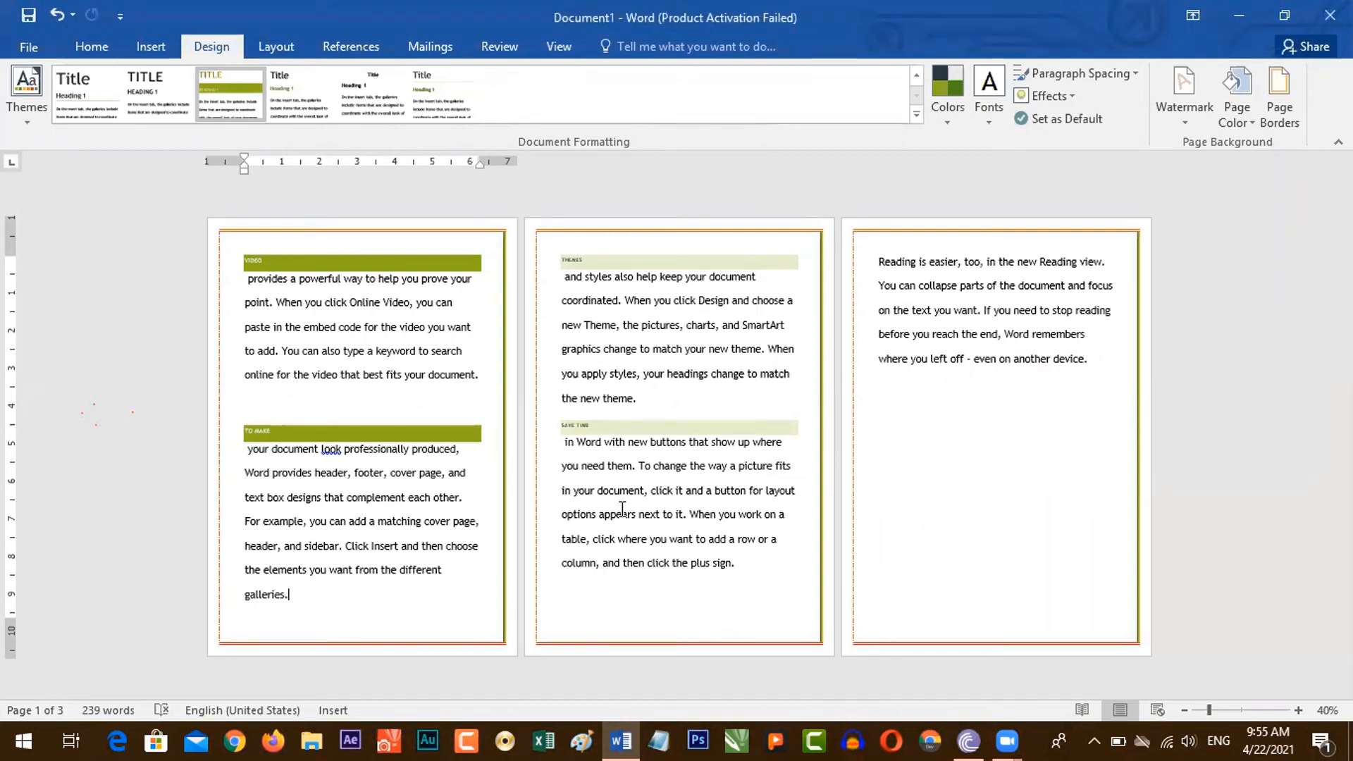
Remove the custom borders from all pages using the None setting.
{"action": "left_click", "coordinate": [1291, 112]}
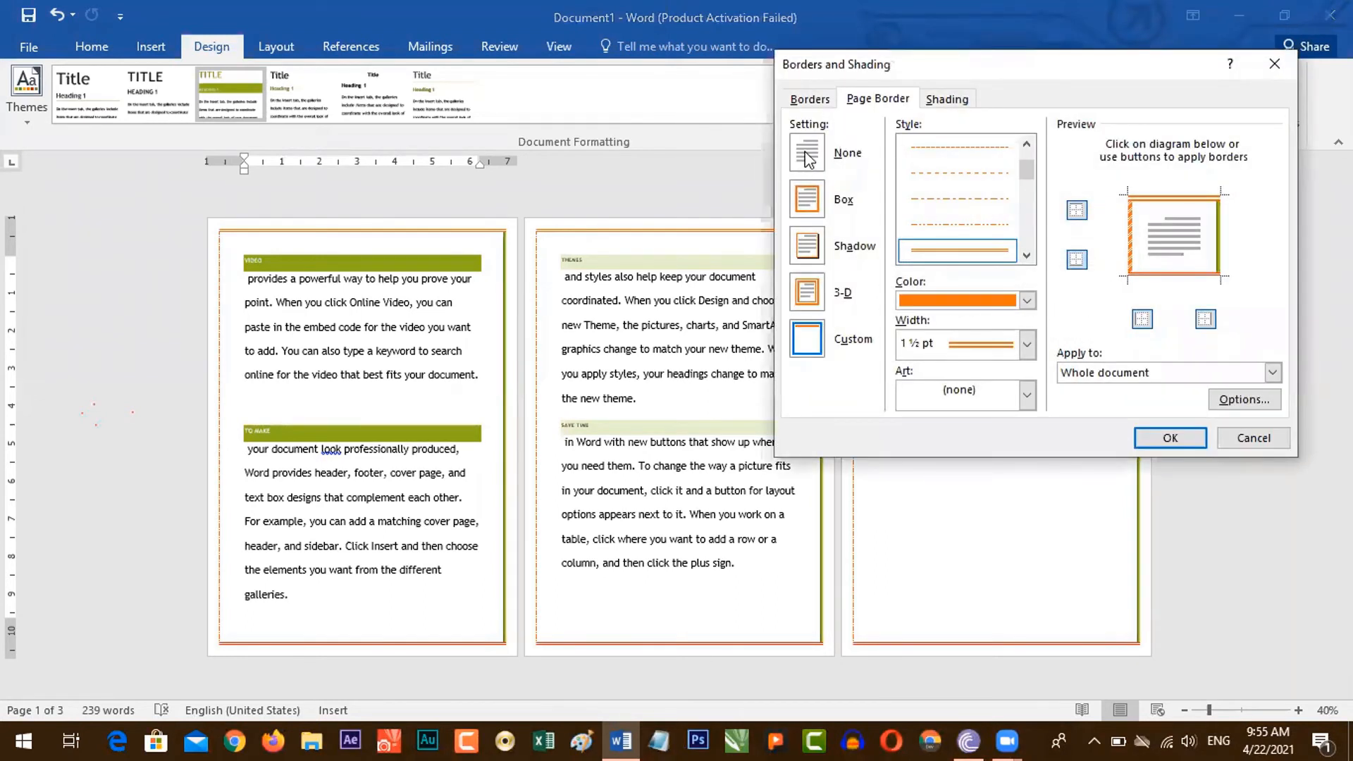
{"action": "left_click", "coordinate": [807, 155]}
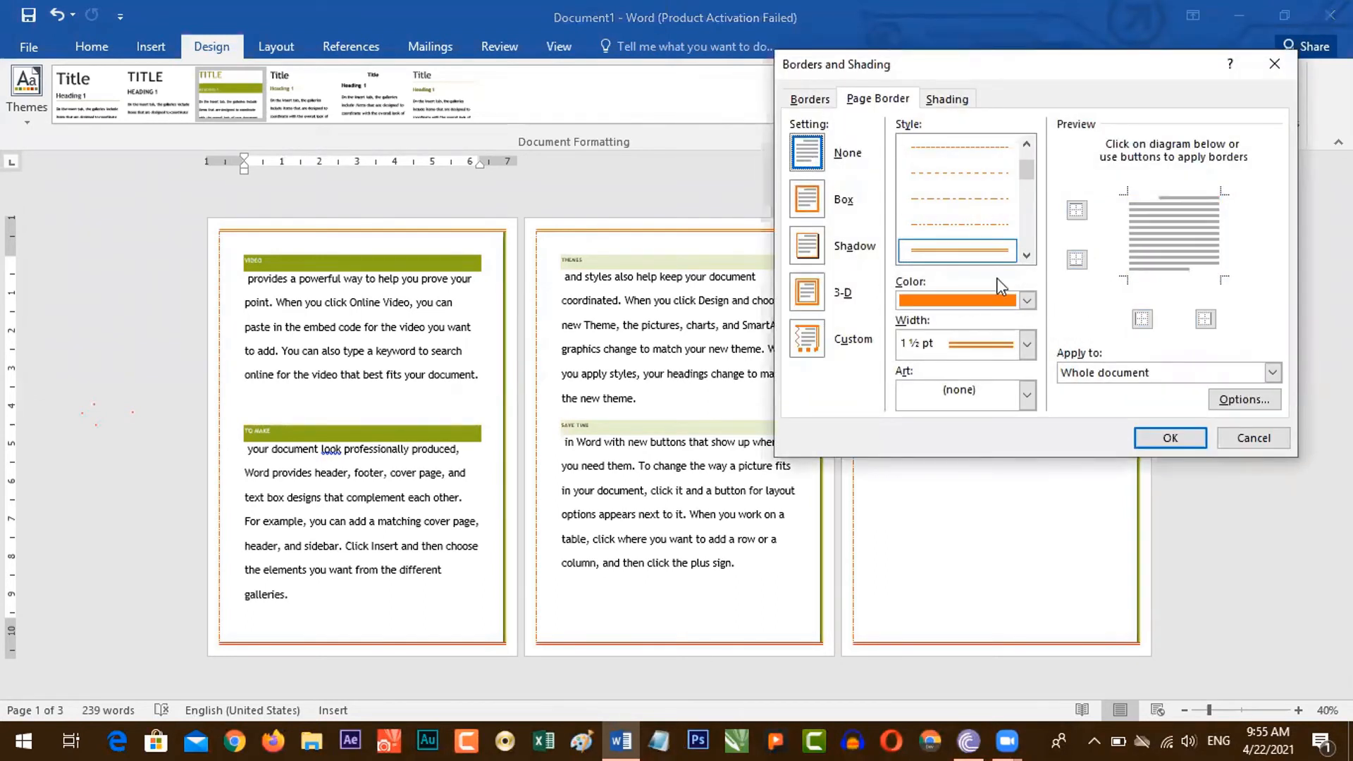
{"action": "left_click", "coordinate": [1166, 442]}
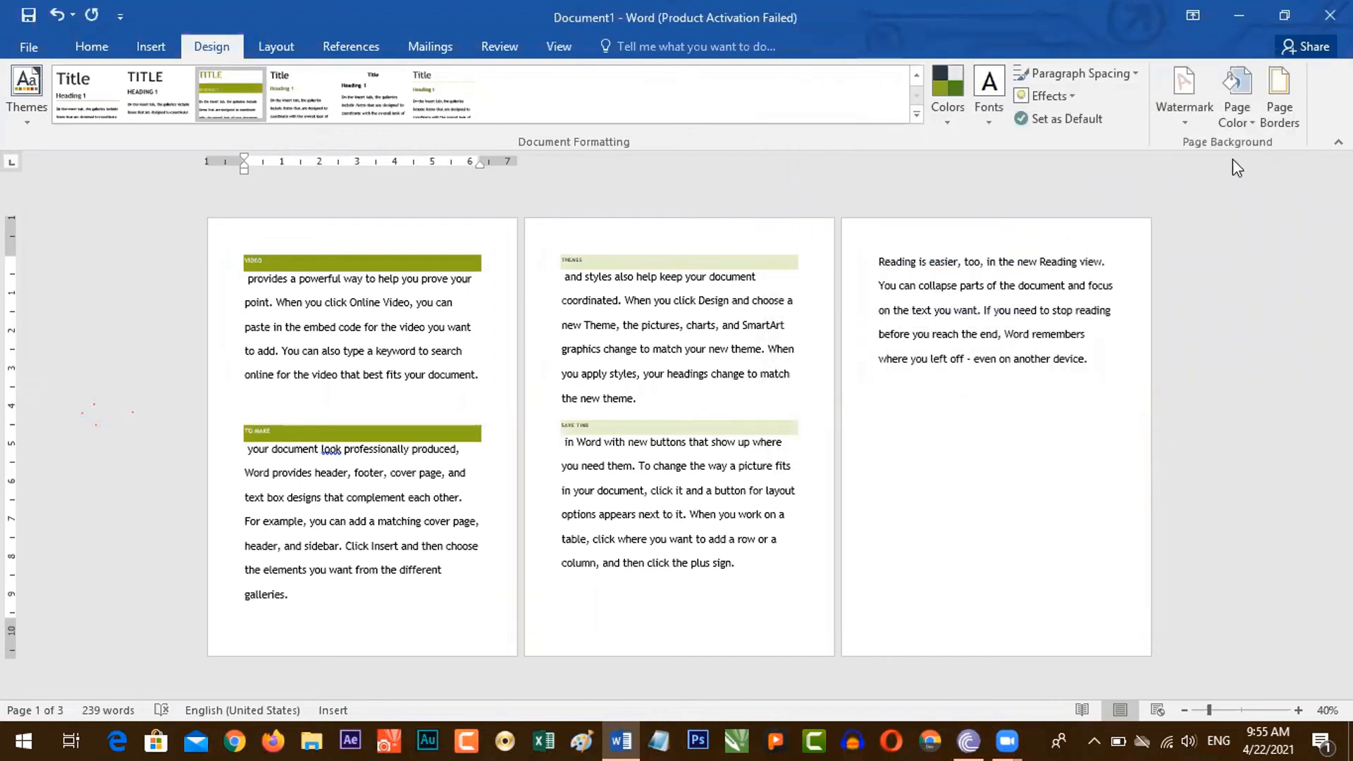
Apply a 28 pt Box page border with the muffin art to the whole document.
{"action": "left_click", "coordinate": [1282, 124]}
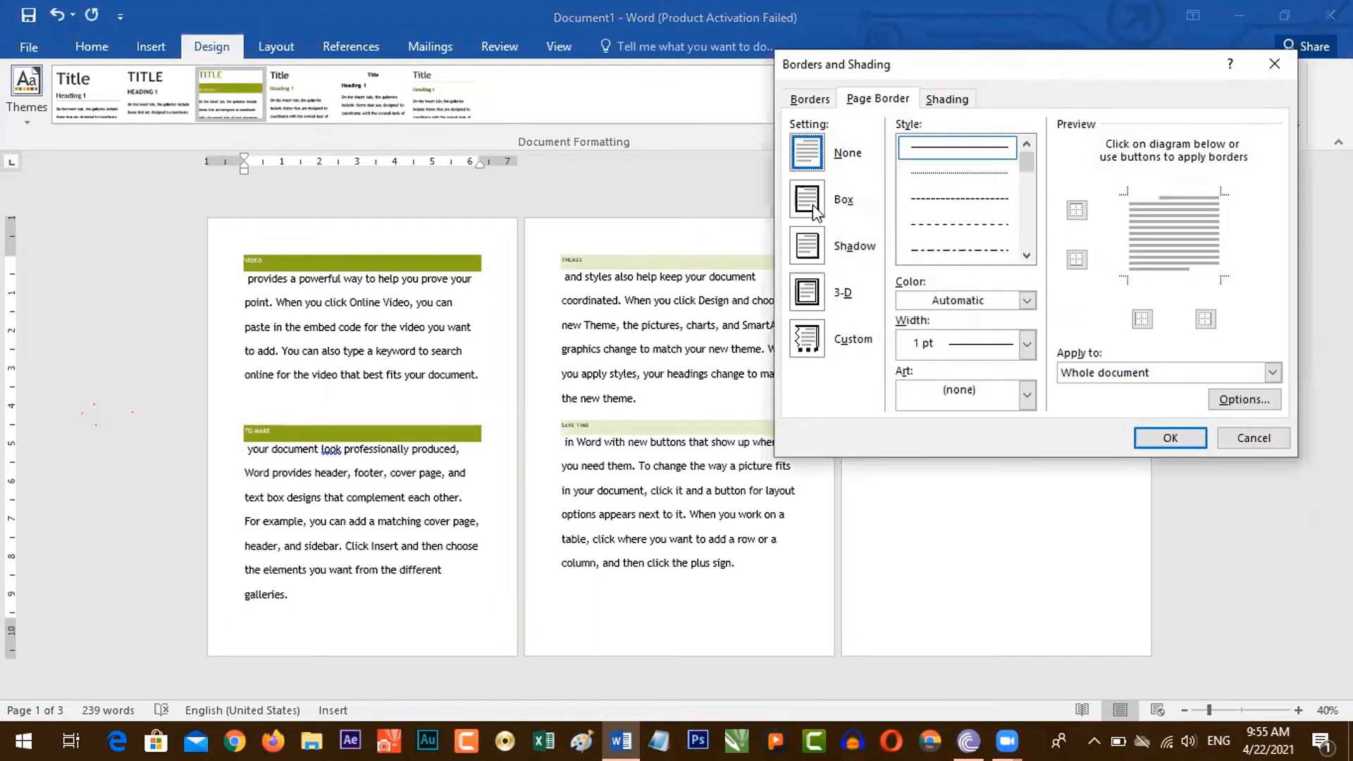
{"action": "left_click", "coordinate": [804, 202]}
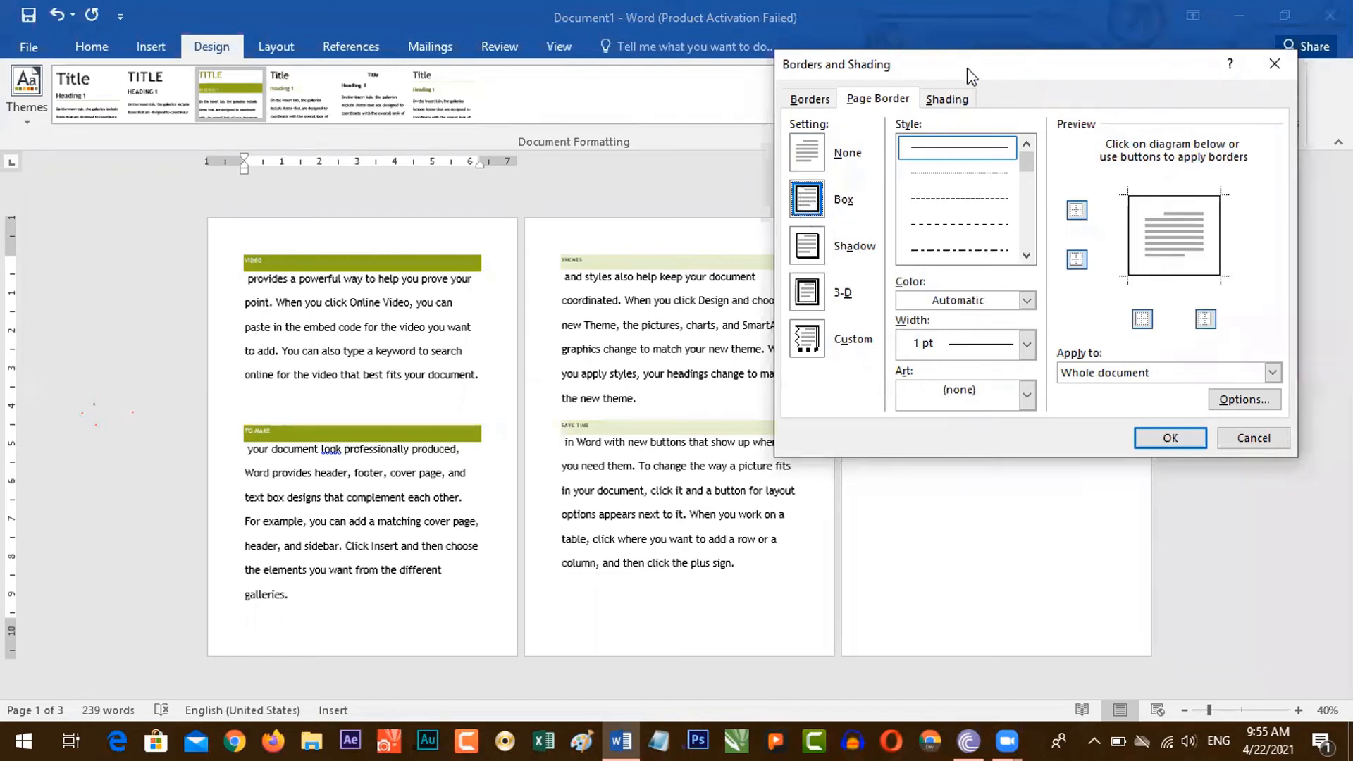
{"action": "left_click_drag", "start_coordinate": [967, 68], "coordinate": [848, 40]}
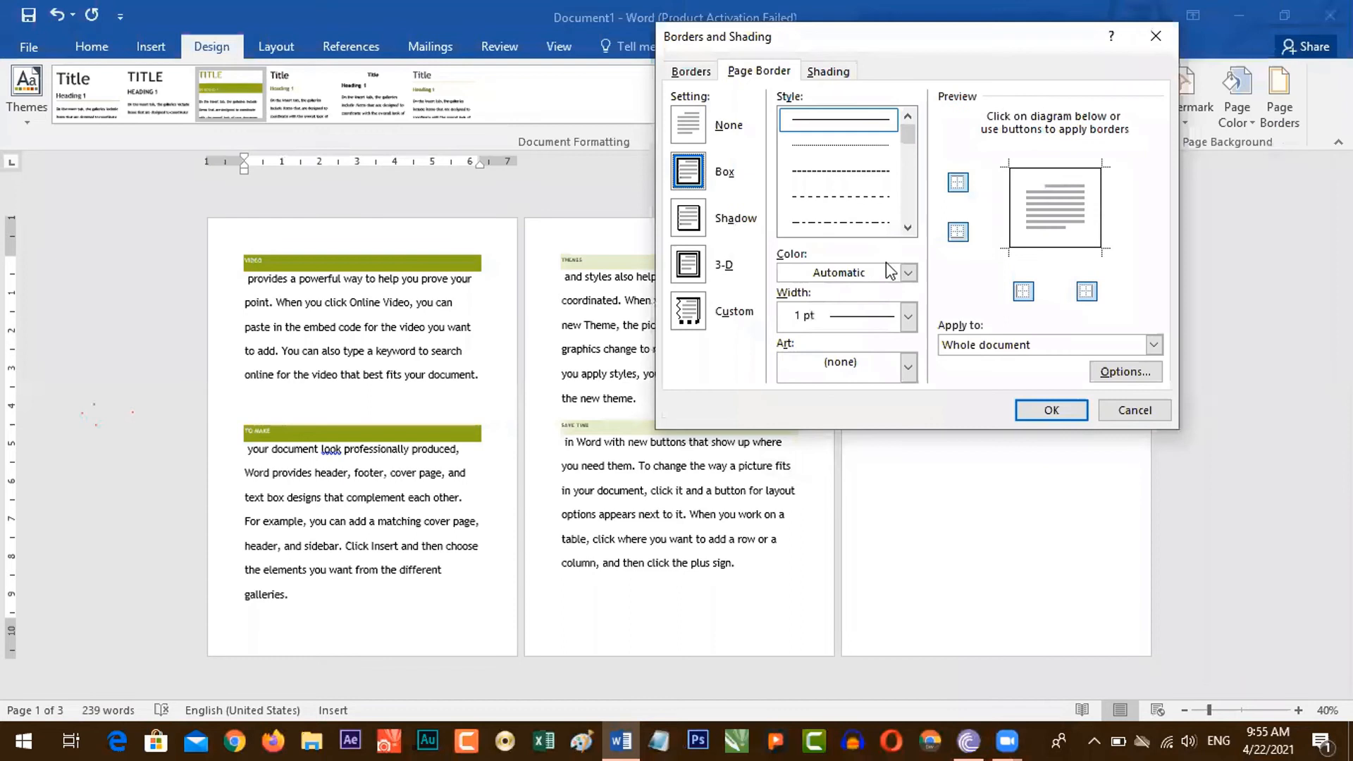
{"action": "left_click", "coordinate": [854, 374]}
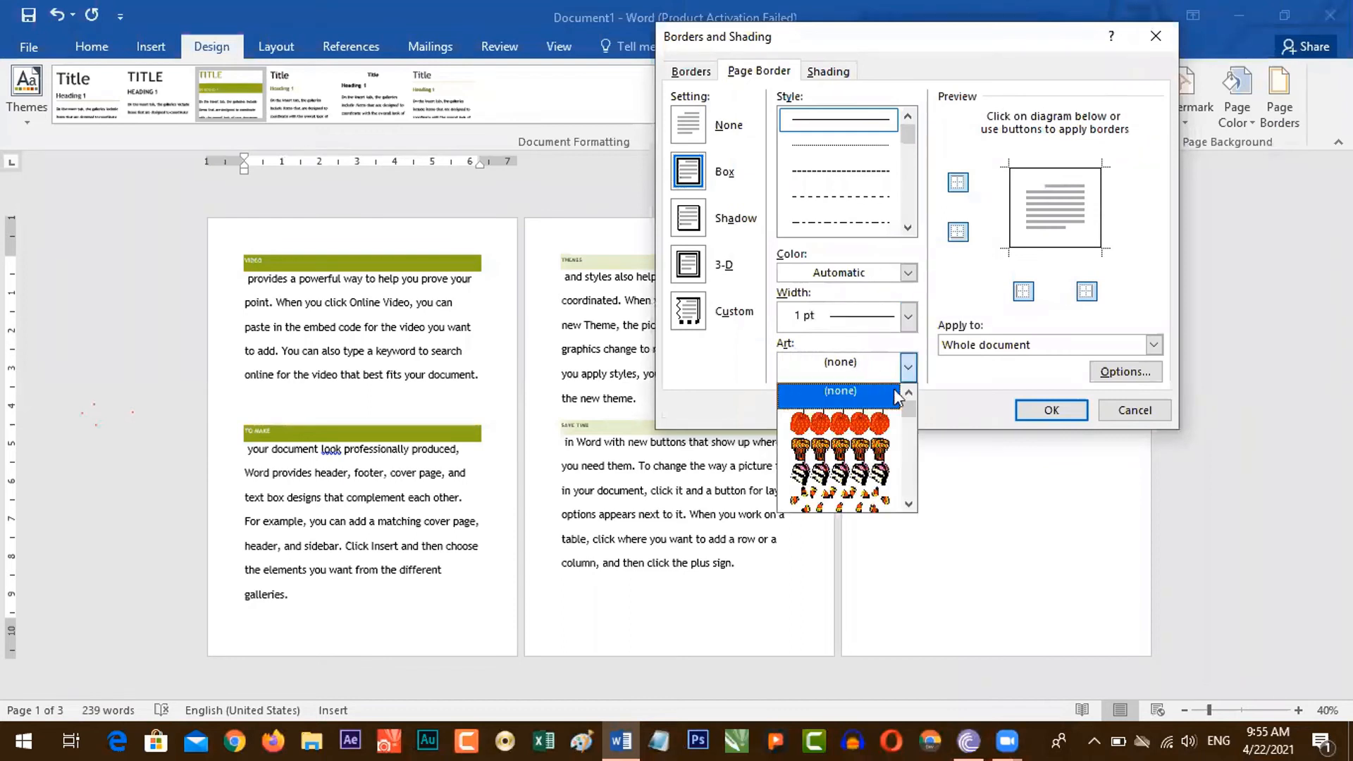
{"action": "mouse_move", "coordinate": [908, 403]}
{"action": "left_mouse_down"}
{"action": "mouse_move", "coordinate": [910, 490]}
{"action": "mouse_move", "coordinate": [910, 409]}
{"action": "left_mouse_up"}
{"action": "left_click", "coordinate": [848, 451]}
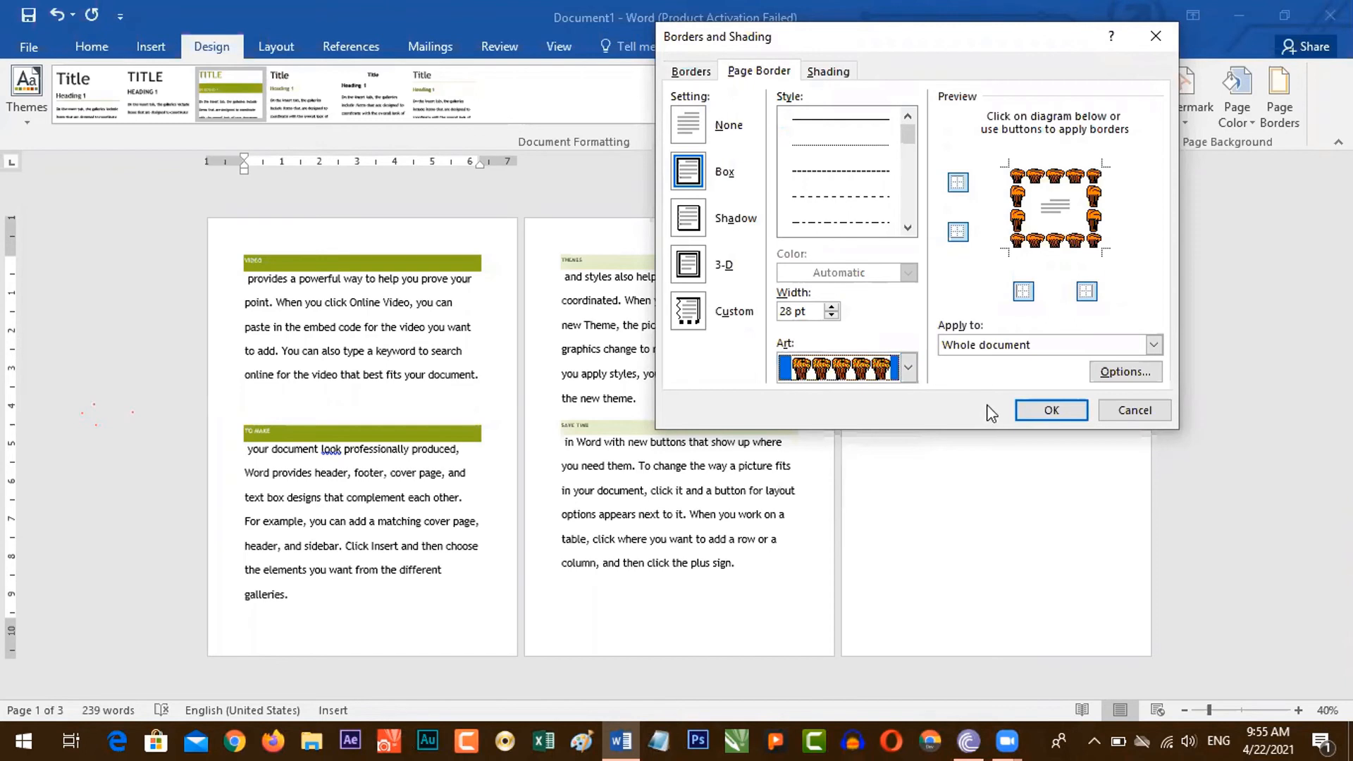
{"action": "left_click", "coordinate": [1030, 404]}
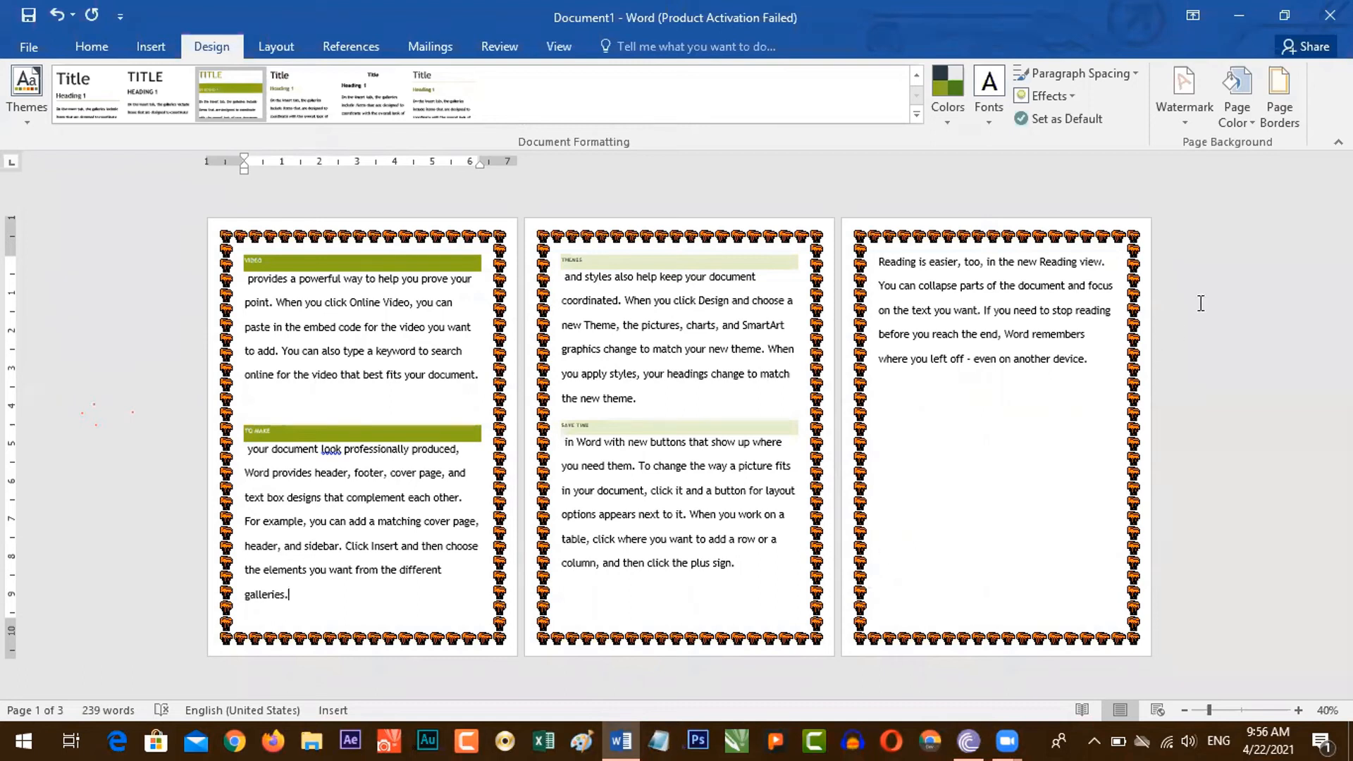
Change the page border art to red apples, reduce its width to 12 pt, and apply it.
{"action": "left_click", "coordinate": [1279, 106]}
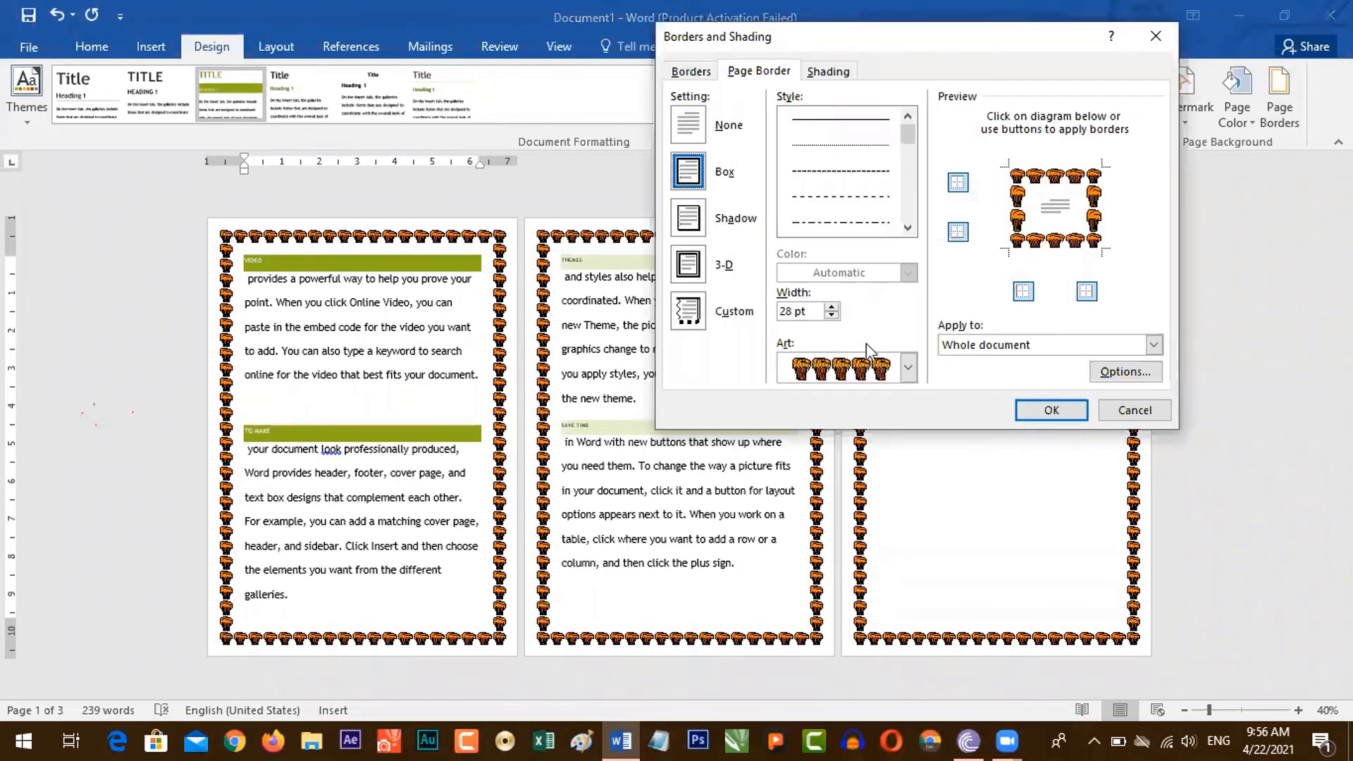
{"action": "left_click", "coordinate": [853, 370]}
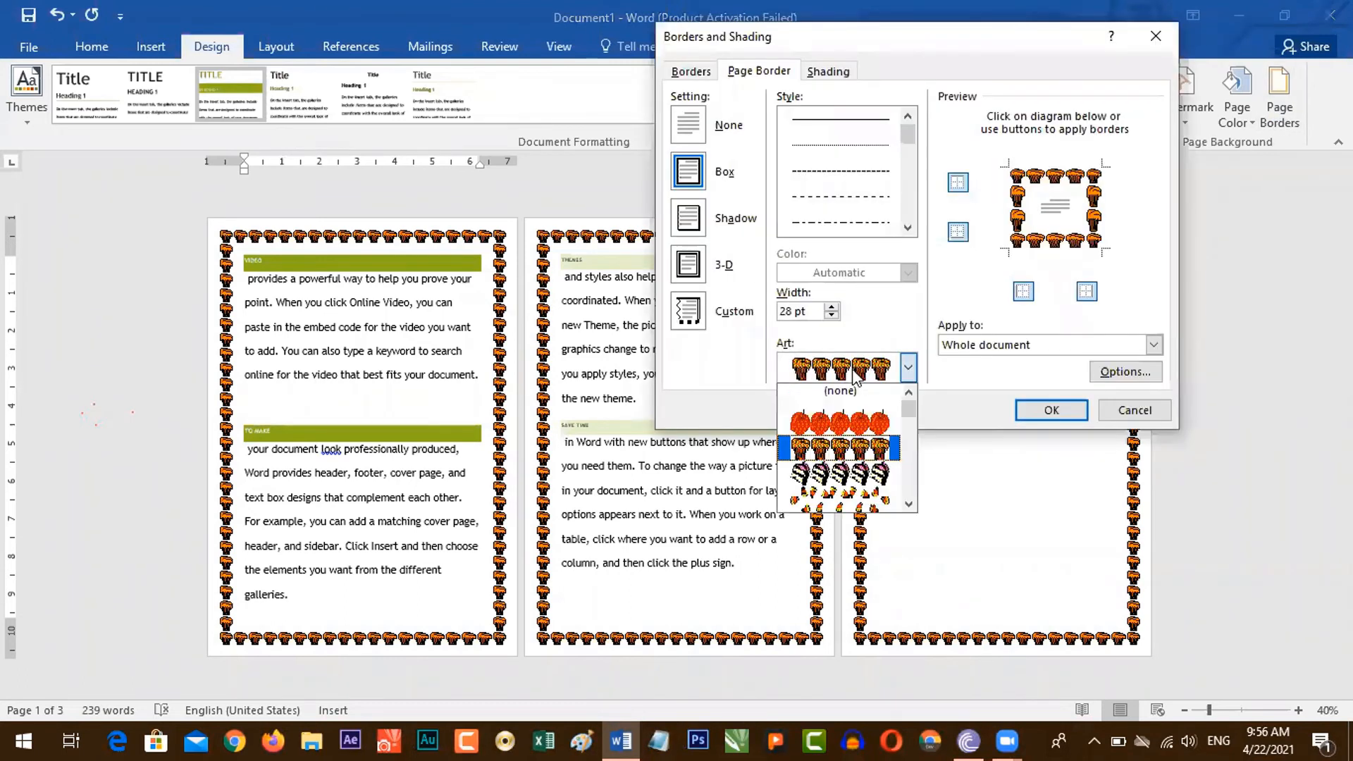
{"action": "left_click", "coordinate": [868, 424]}
{"action": "left_click", "coordinate": [832, 316]}
{"action": "left_click", "coordinate": [833, 316]}
{"action": "left_click", "coordinate": [832, 316]}
{"action": "left_click", "coordinate": [832, 315]}
{"action": "left_click", "coordinate": [832, 316]}
{"action": "left_click", "coordinate": [832, 316]}
{"action": "left_click", "coordinate": [833, 315]}
{"action": "left_click", "coordinate": [832, 315]}
{"action": "left_click", "coordinate": [832, 316]}
{"action": "left_click", "coordinate": [833, 316]}
{"action": "left_click", "coordinate": [832, 316]}
{"action": "left_click", "coordinate": [833, 316]}
{"action": "left_click", "coordinate": [834, 307]}
{"action": "left_click", "coordinate": [1045, 413]}
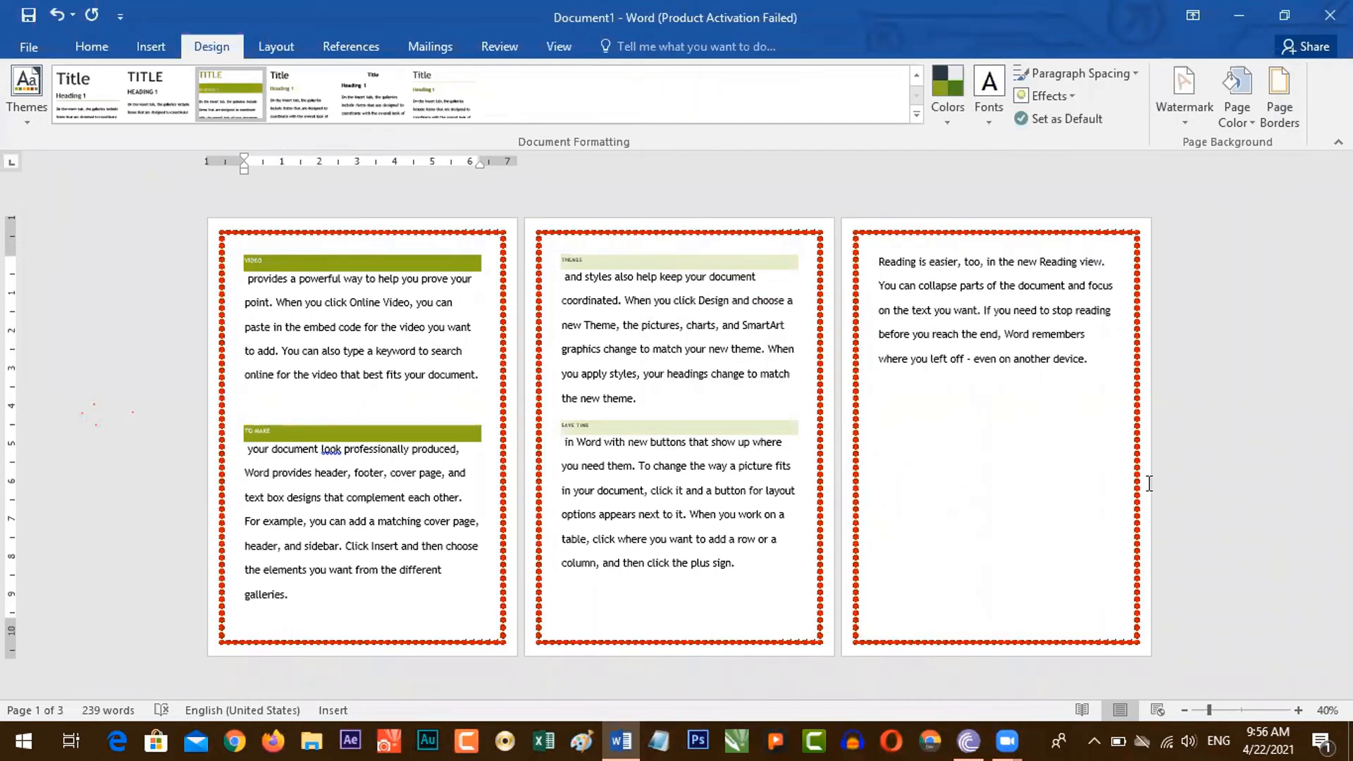
Preview a ½ pt dashed line, the green tree art, and the colorful balloon art as page borders.
{"action": "left_click", "coordinate": [1282, 97]}
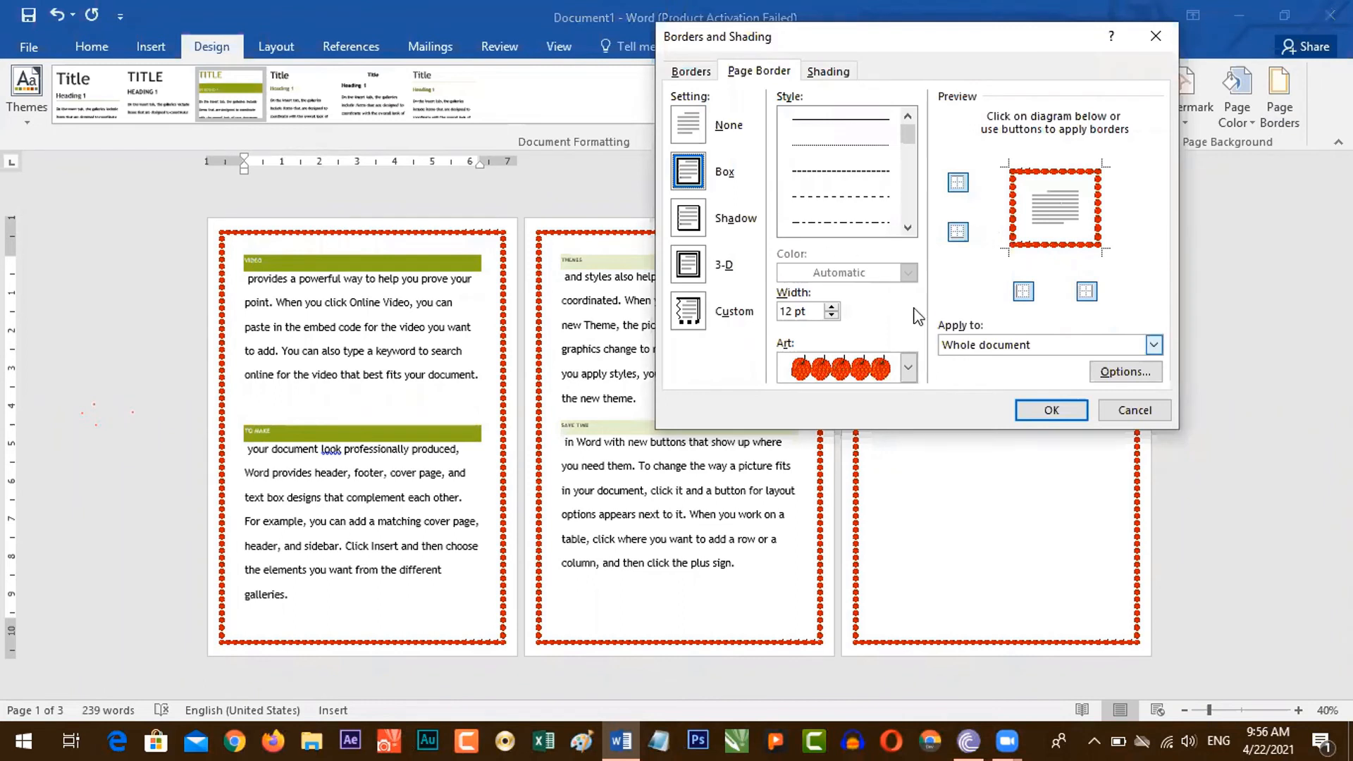
{"action": "left_click", "coordinate": [839, 197]}
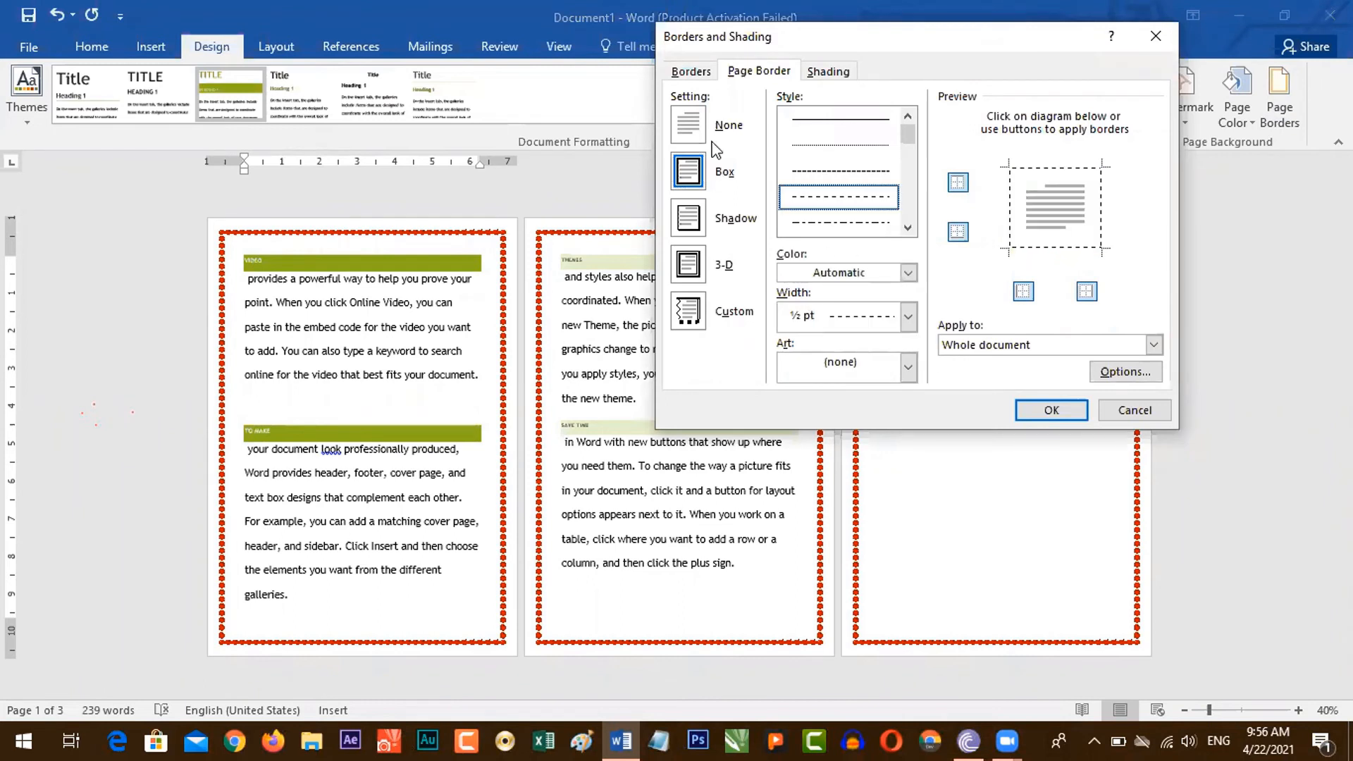
{"action": "left_click", "coordinate": [862, 371]}
{"action": "mouse_move", "coordinate": [909, 406]}
{"action": "left_mouse_down"}
{"action": "mouse_move", "coordinate": [909, 486]}
{"action": "mouse_move", "coordinate": [909, 408]}
{"action": "left_mouse_up"}
{"action": "left_click", "coordinate": [852, 406]}
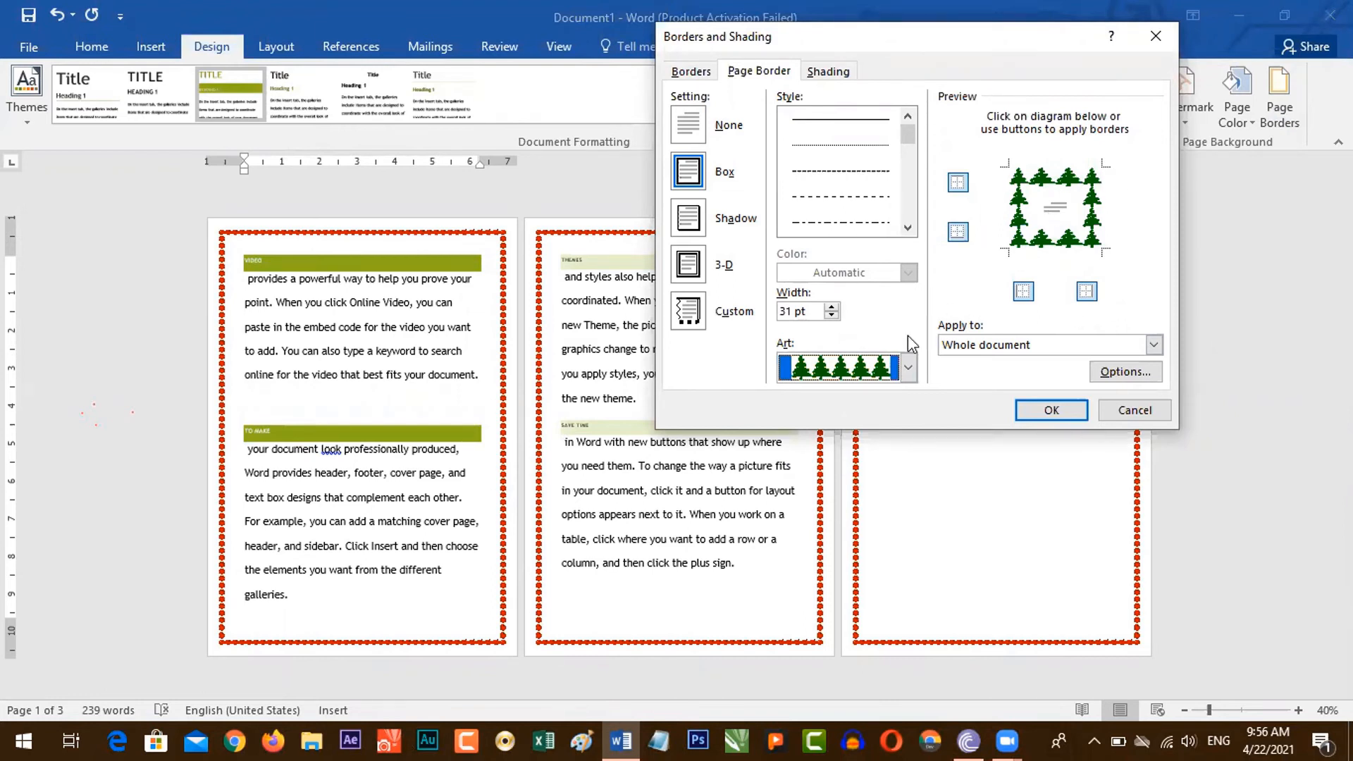
{"action": "left_click", "coordinate": [893, 373]}
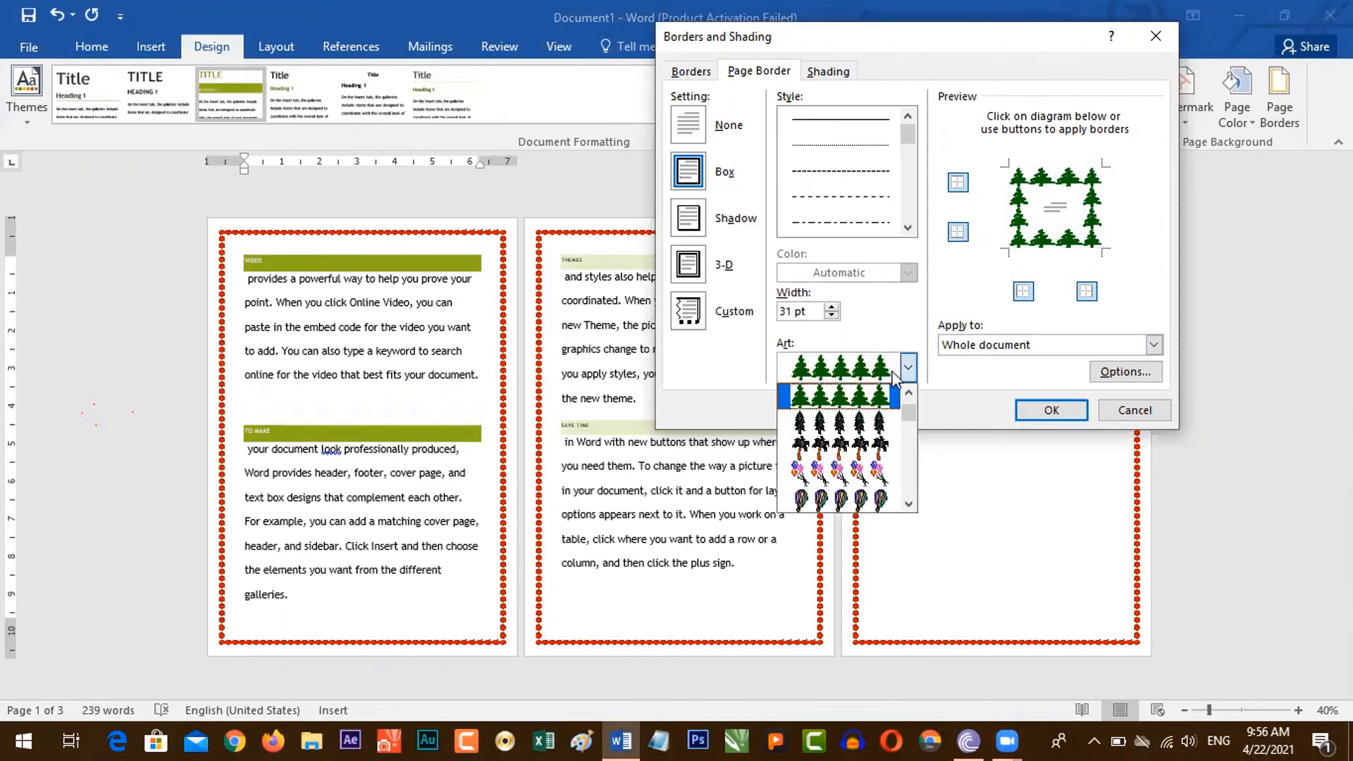
{"action": "left_click", "coordinate": [857, 479]}
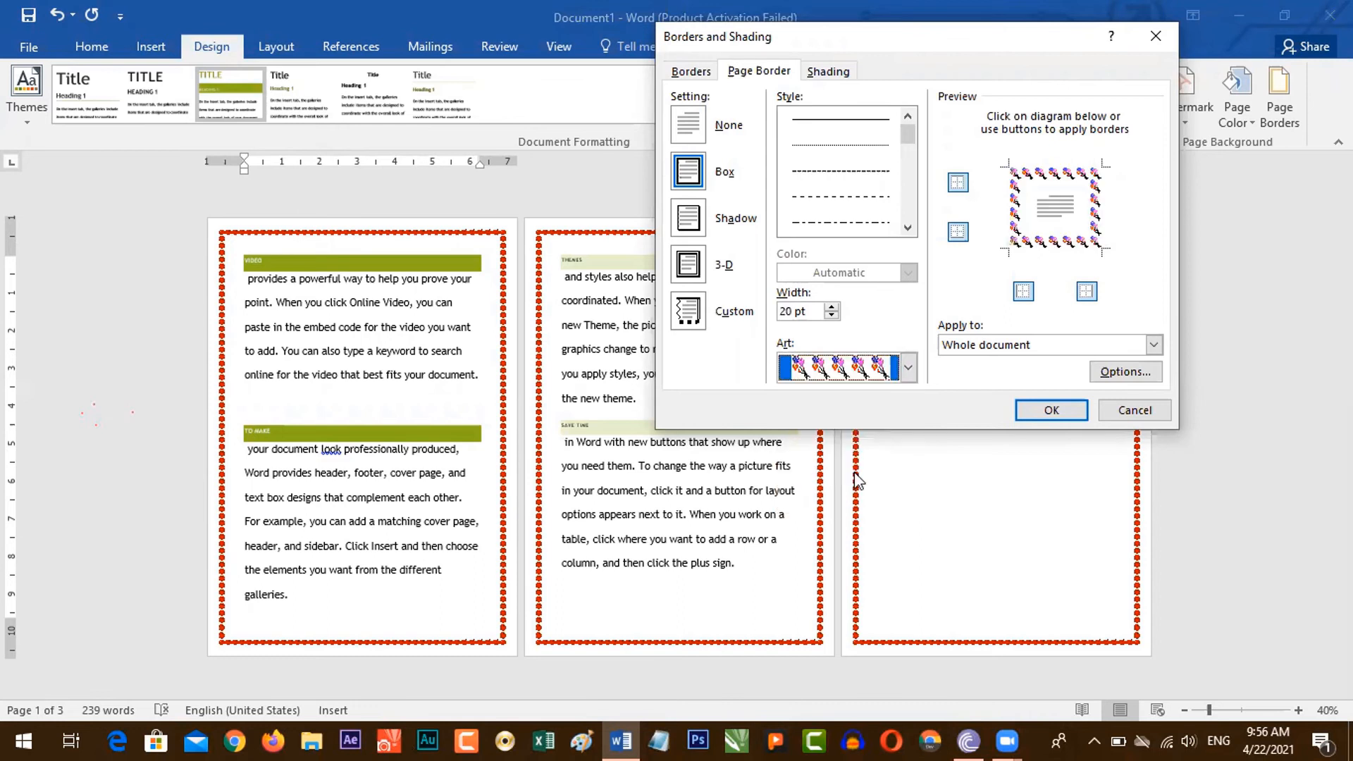
Switch the border art back to red apples and remove the page border from the whole document with None.
{"action": "left_click", "coordinate": [908, 369]}
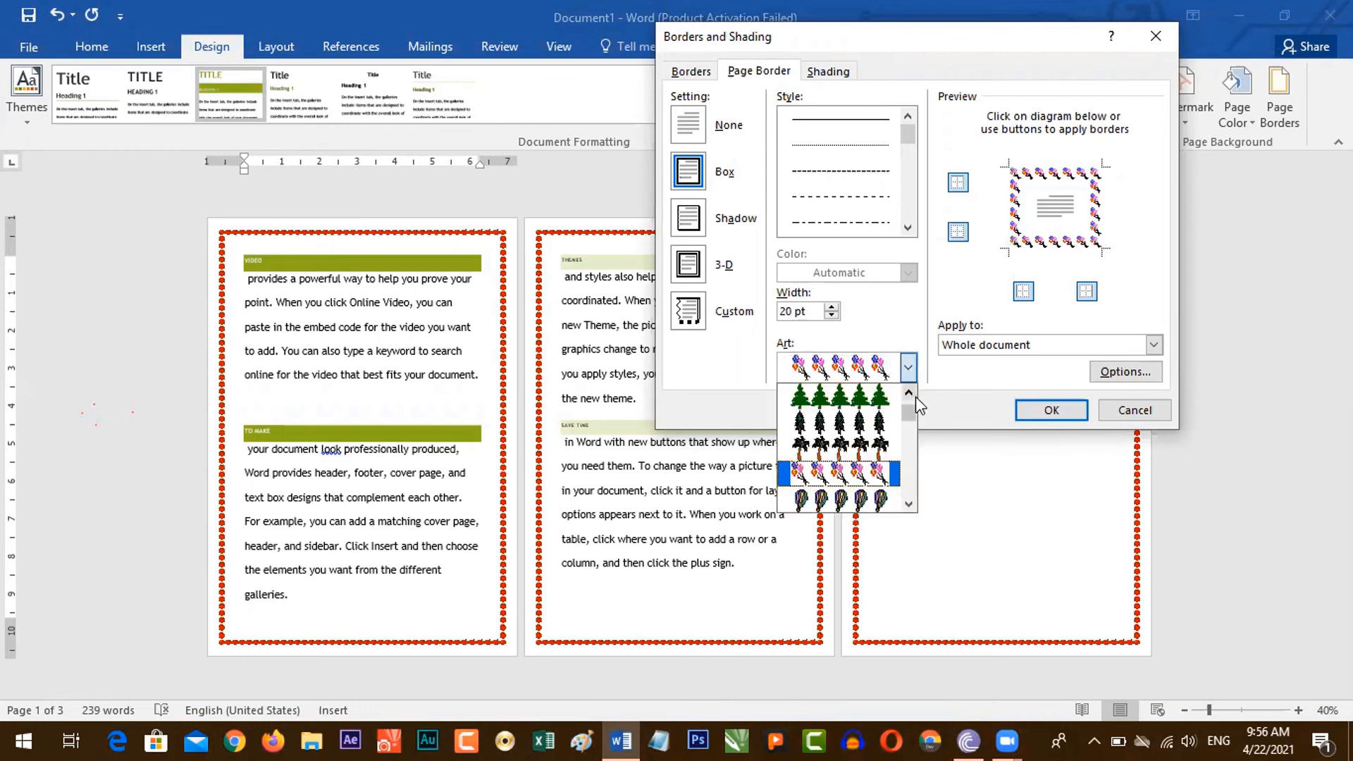
{"action": "left_click_drag", "start_coordinate": [907, 410], "coordinate": [908, 404]}
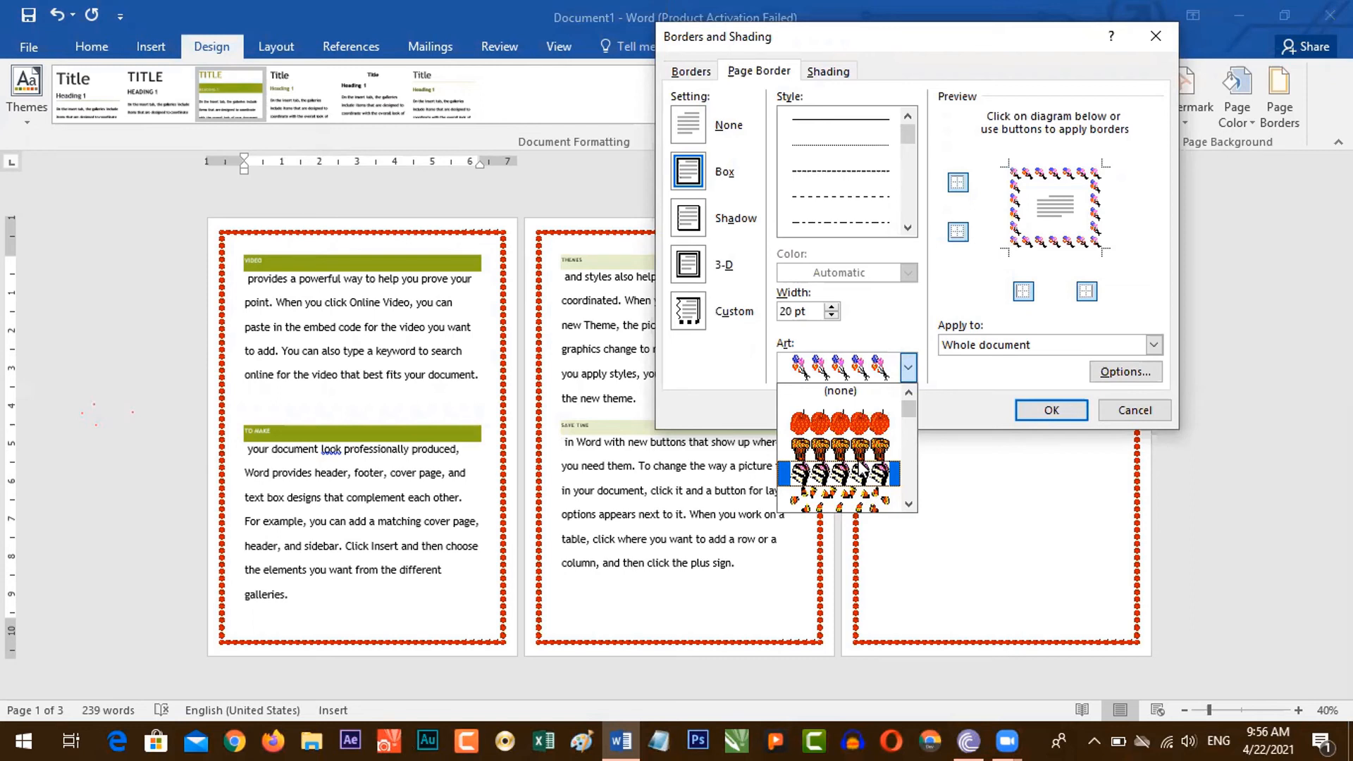
{"action": "left_click", "coordinate": [857, 423]}
{"action": "left_click", "coordinate": [690, 134]}
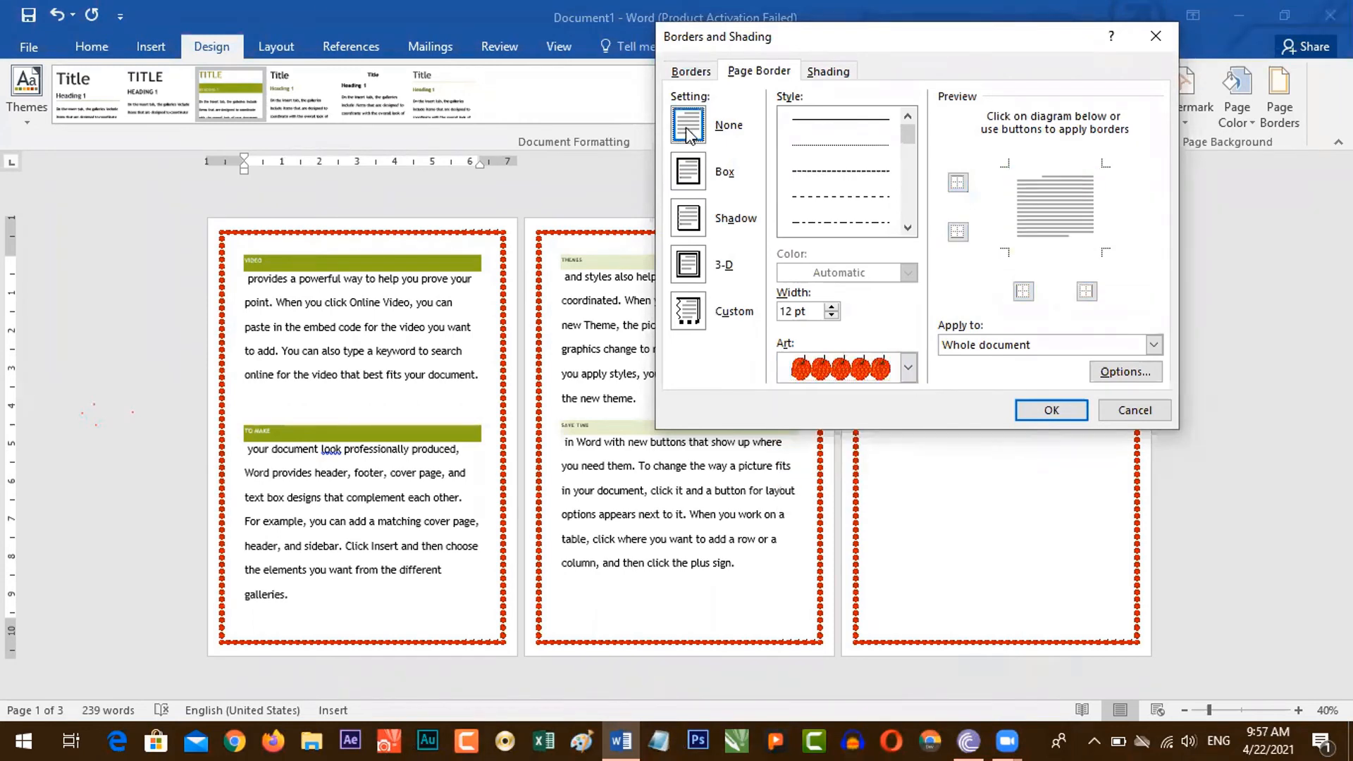
{"action": "left_click", "coordinate": [1052, 410]}
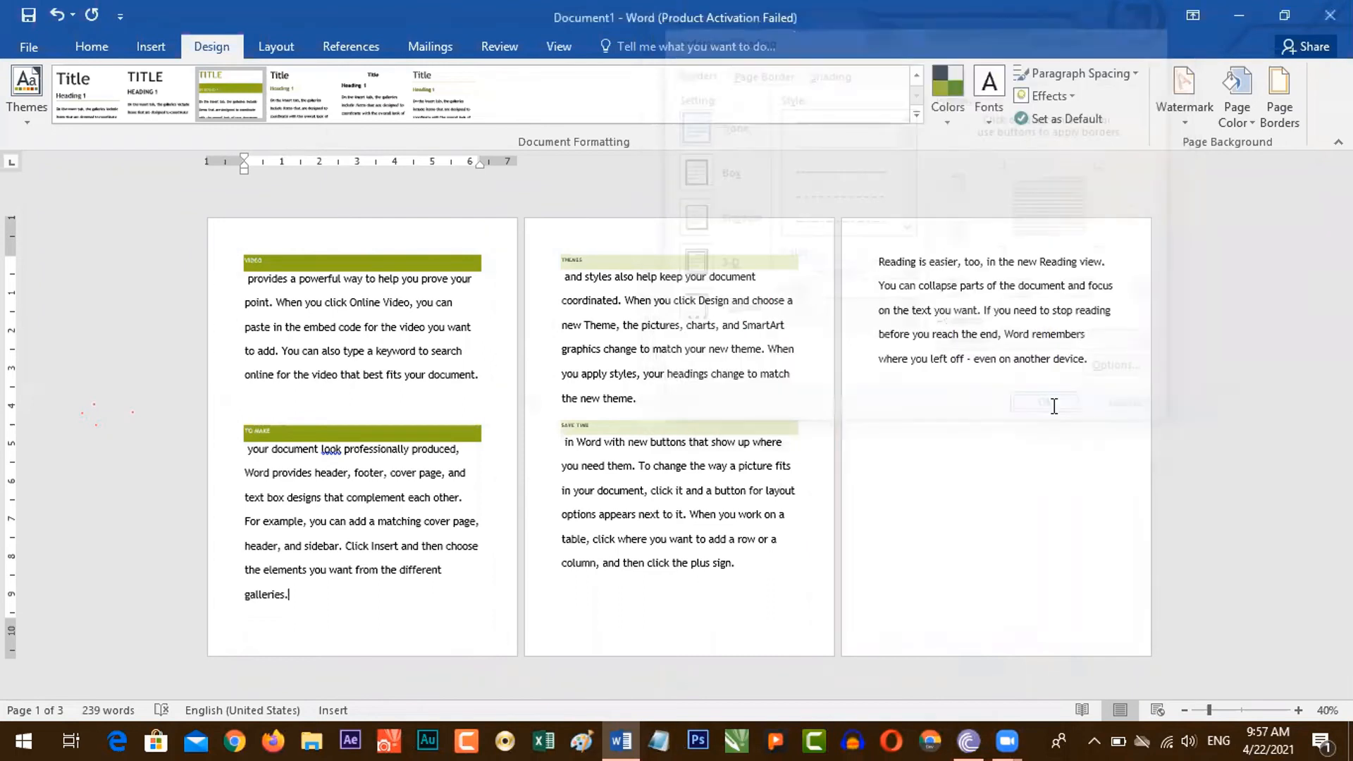
Reopen the page border settings and set up a solid Box border 4 ½ pt wide.
{"action": "left_click", "coordinate": [1288, 126]}
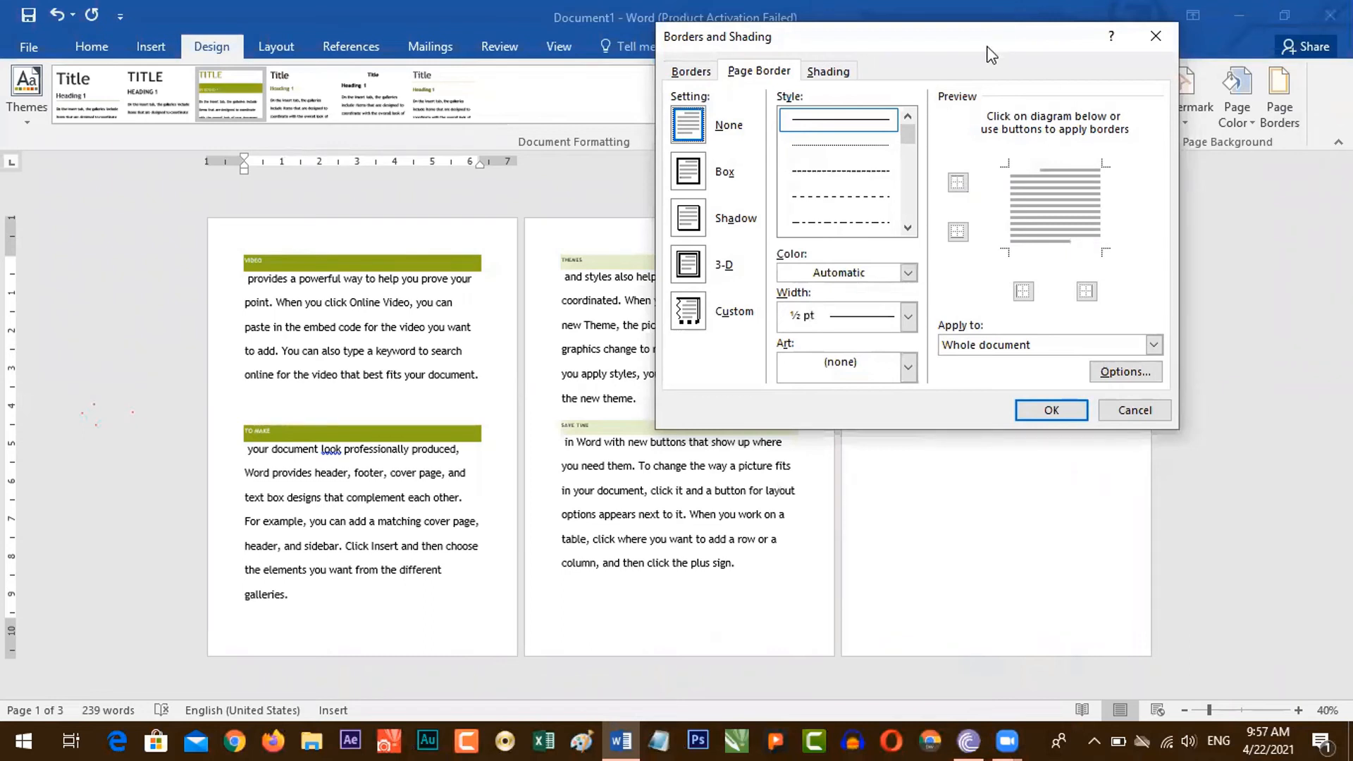
{"action": "left_click_drag", "start_coordinate": [988, 49], "coordinate": [818, 217]}
{"action": "left_click", "coordinate": [521, 345]}
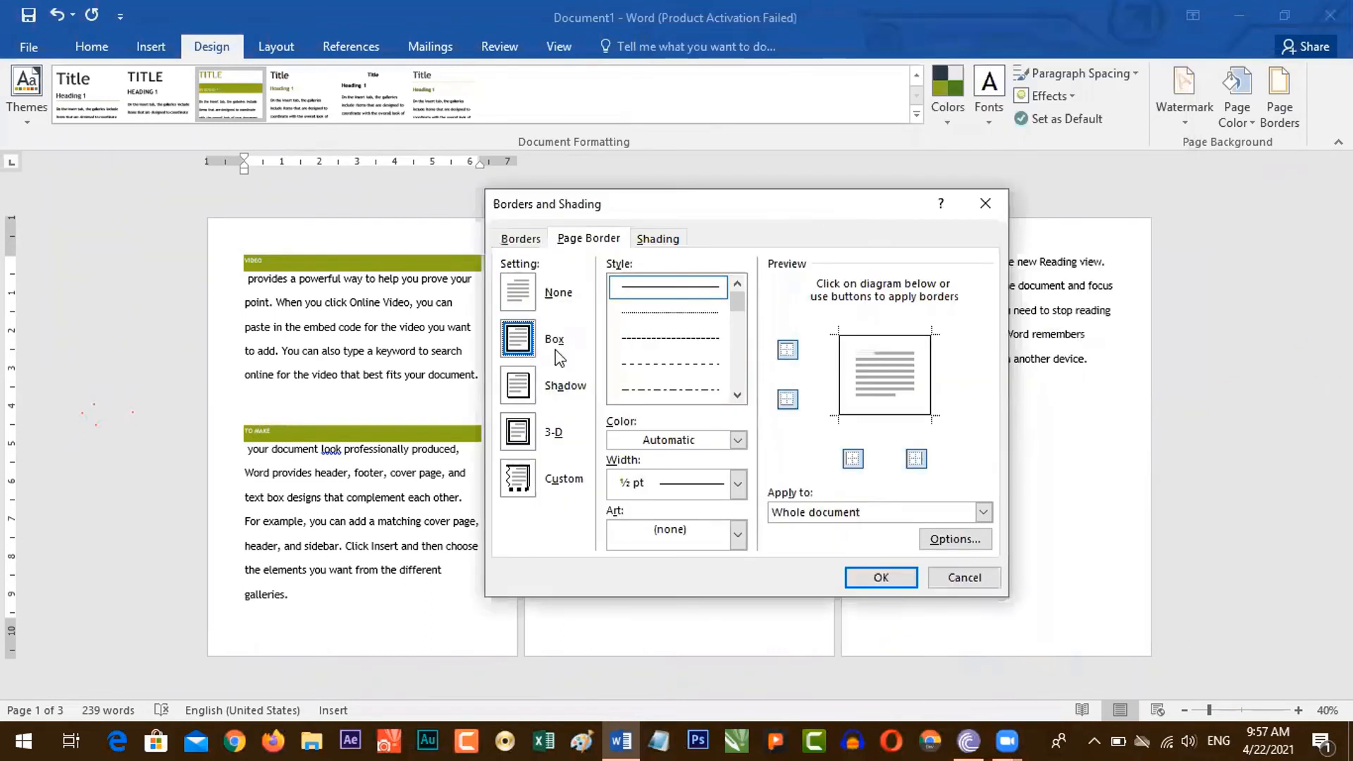
{"action": "left_click", "coordinate": [738, 484]}
{"action": "left_click", "coordinate": [701, 430]}
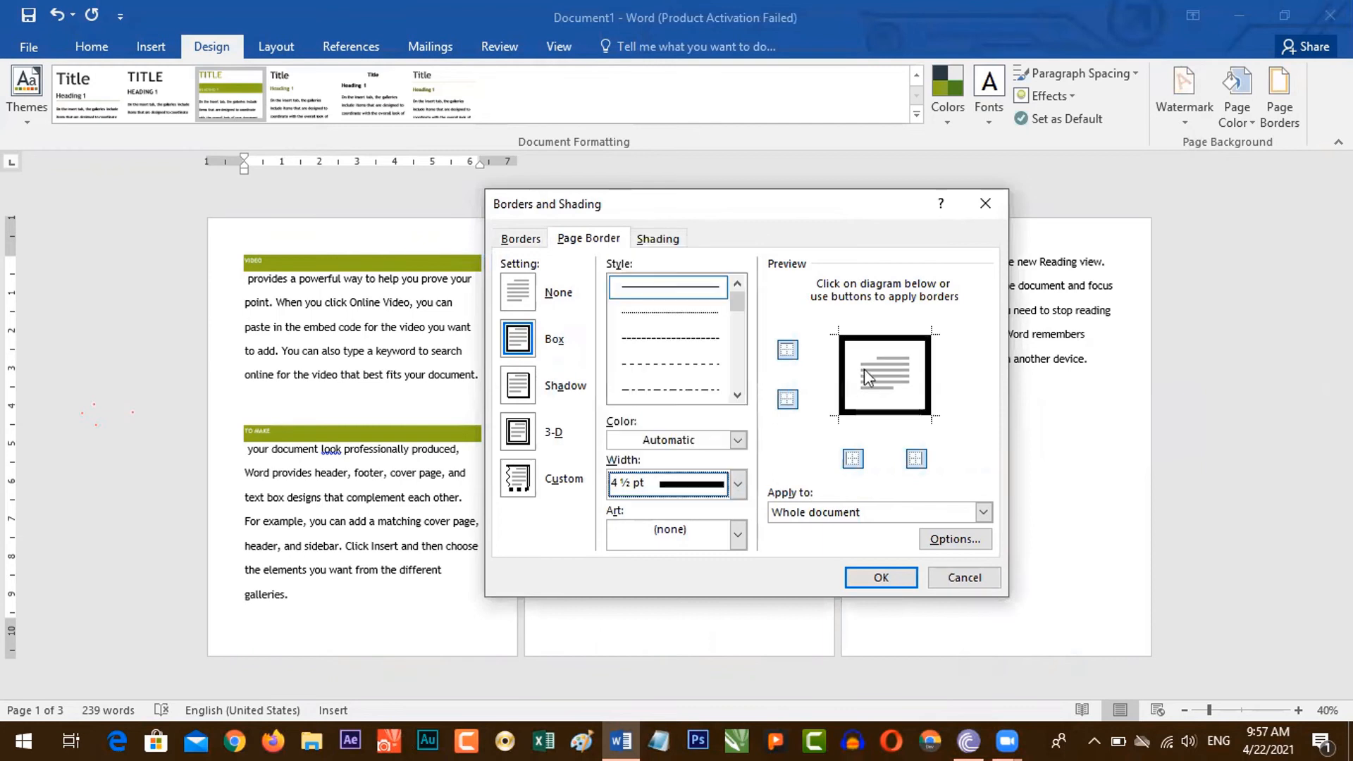
Limit the thick box border to "This section - First page only" and apply it.
{"action": "left_click", "coordinate": [836, 512]}
{"action": "left_click", "coordinate": [836, 511]}
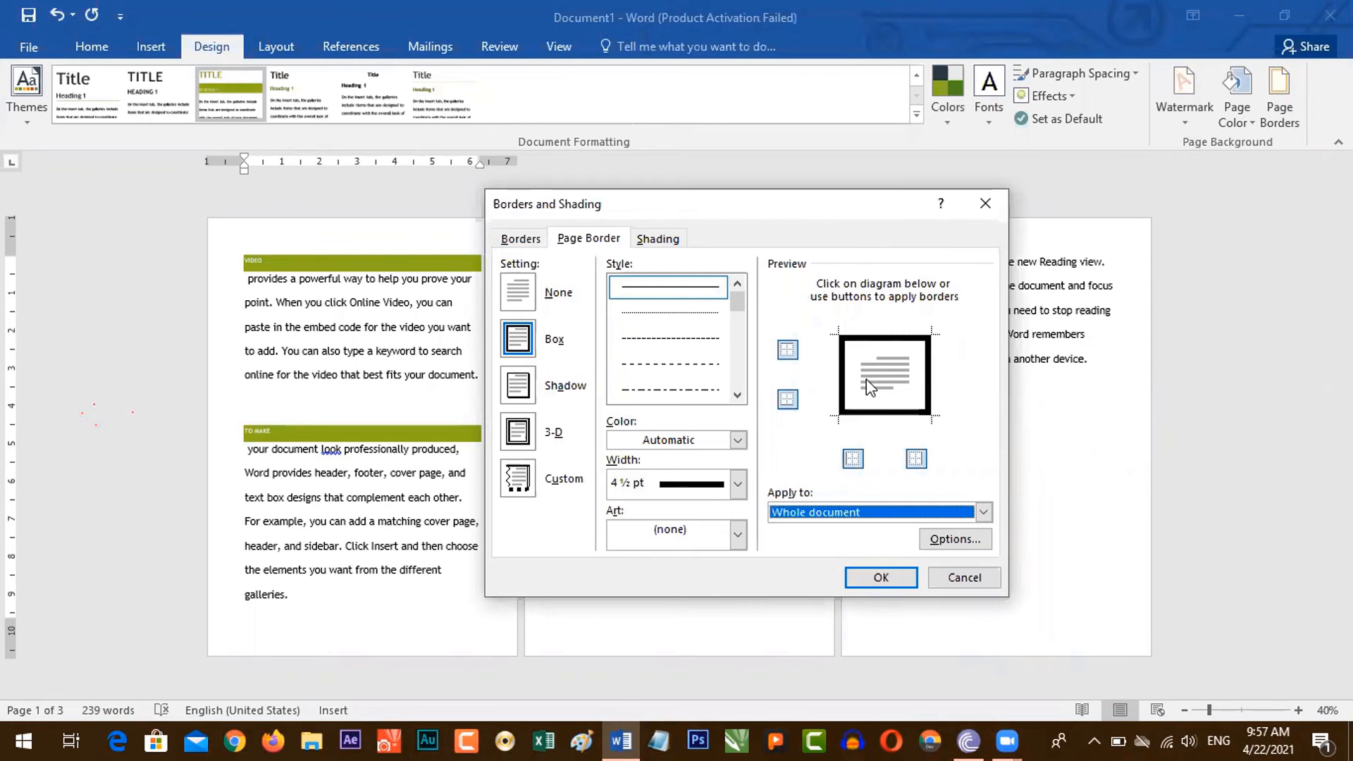
{"action": "left_click", "coordinate": [822, 514]}
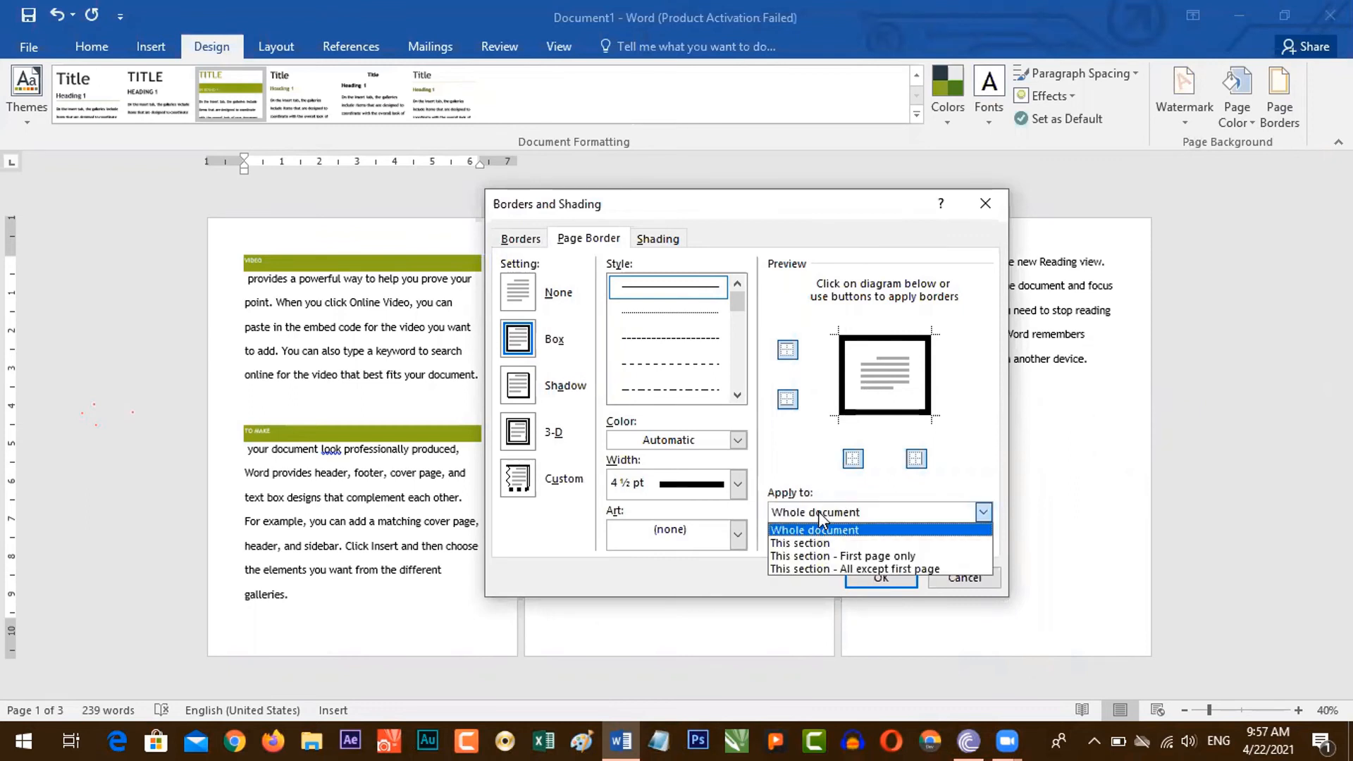
{"action": "left_click", "coordinate": [897, 559]}
{"action": "left_click", "coordinate": [881, 578]}
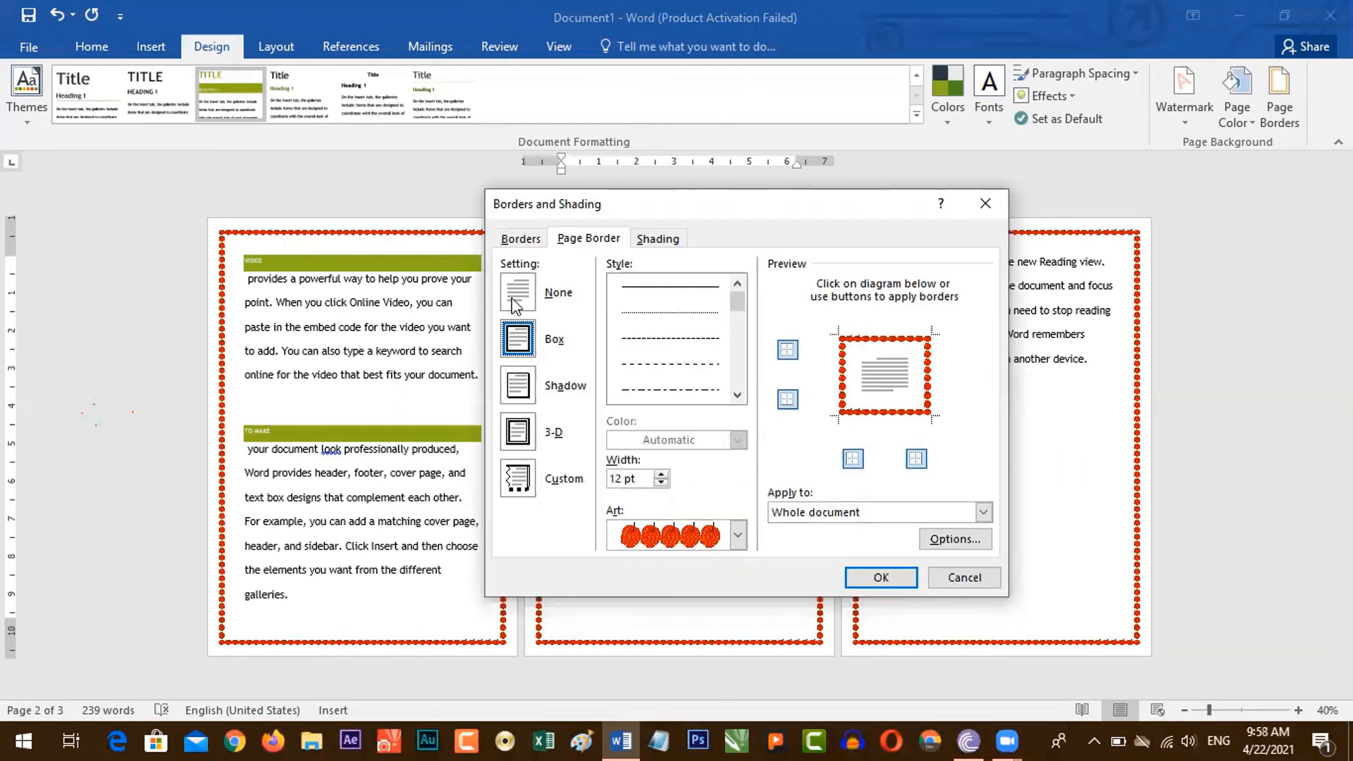
Clear the red apple art border from the whole document with the None setting.
{"action": "left_click", "coordinate": [517, 304]}
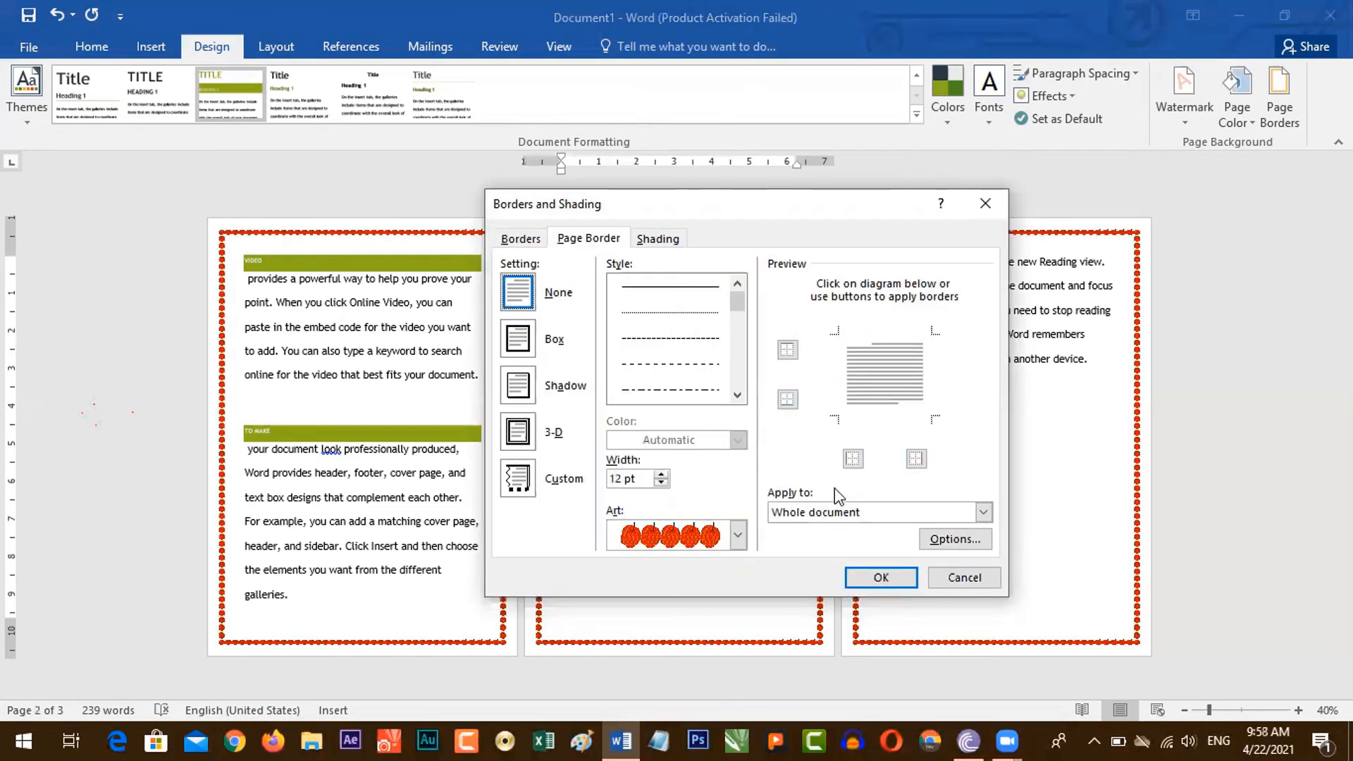
{"action": "left_click", "coordinate": [881, 577]}
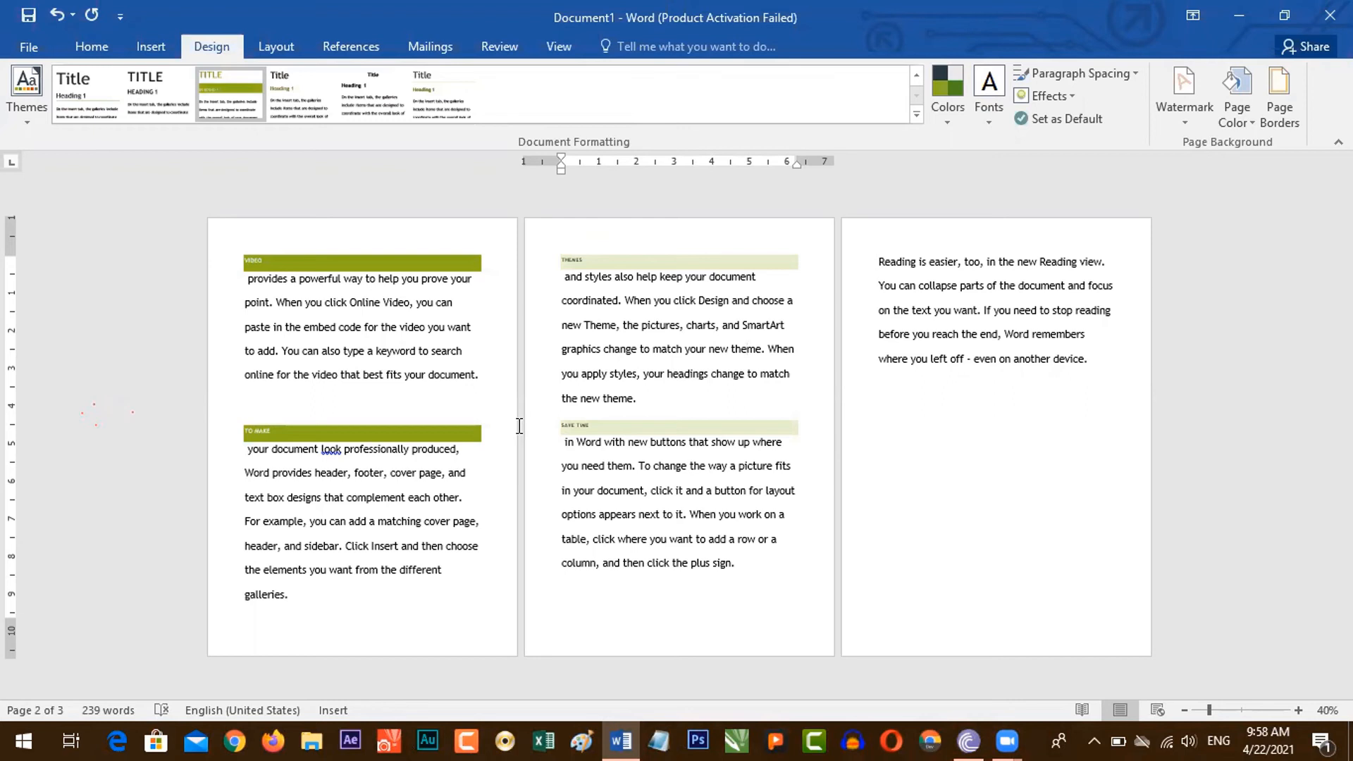
Insert a Next Page section break after "galleries." at the end of the first page's text.
{"action": "left_click", "coordinate": [473, 401]}
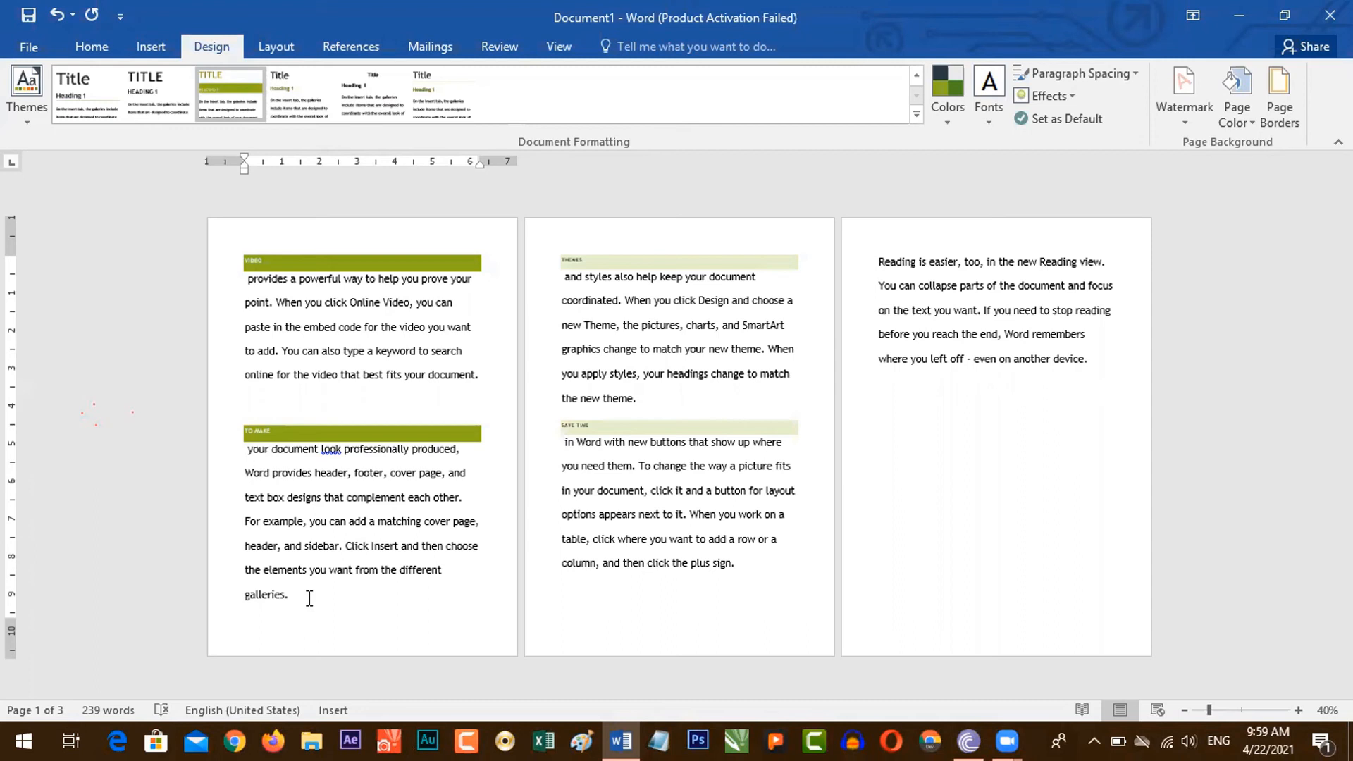
{"action": "left_click", "coordinate": [283, 55]}
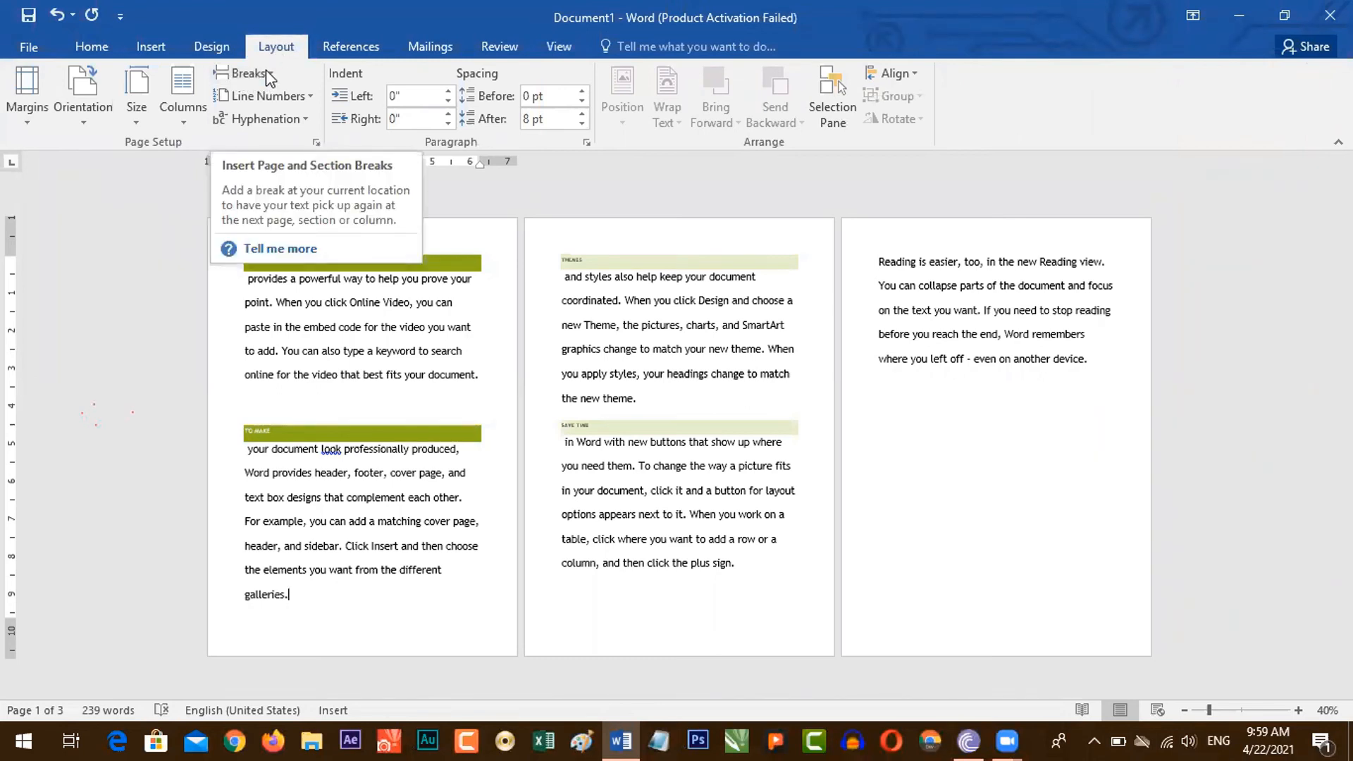
{"action": "left_click", "coordinate": [266, 74]}
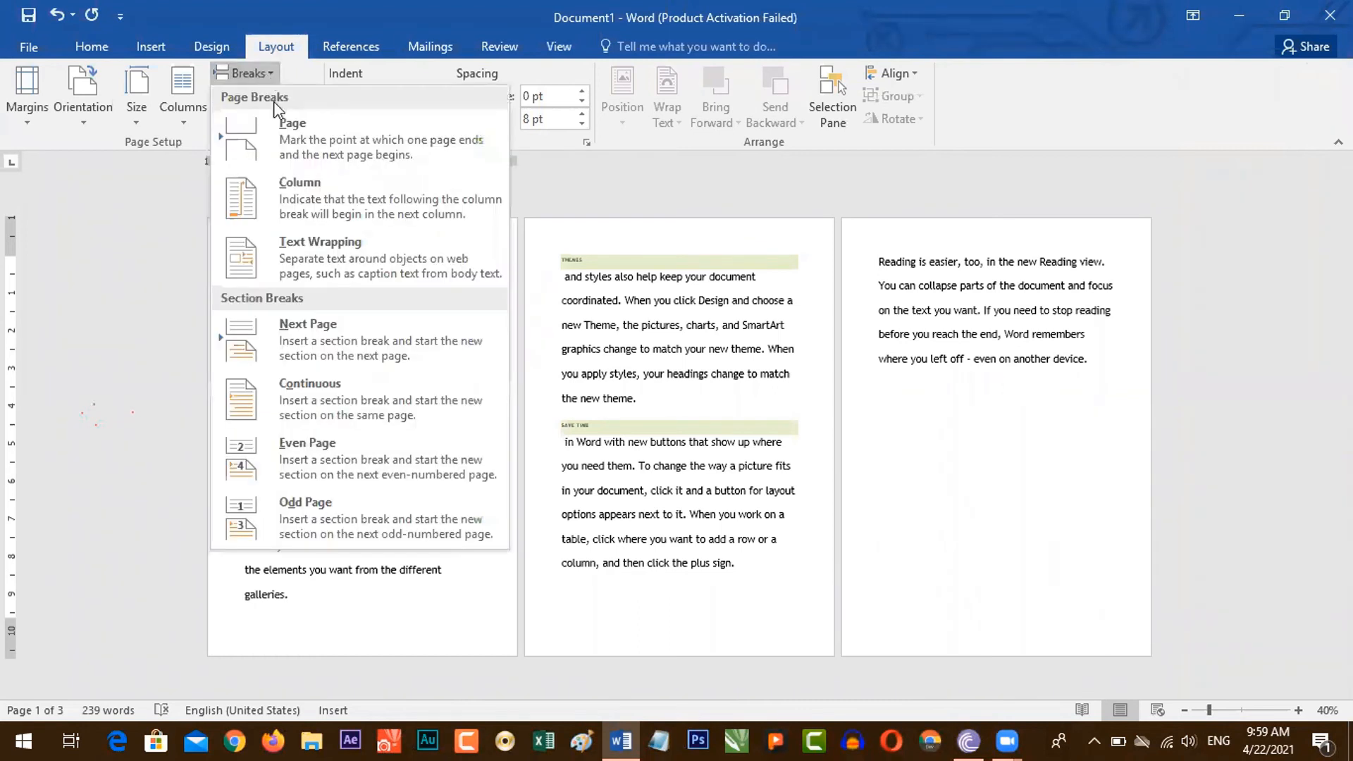
{"action": "left_click", "coordinate": [326, 352]}
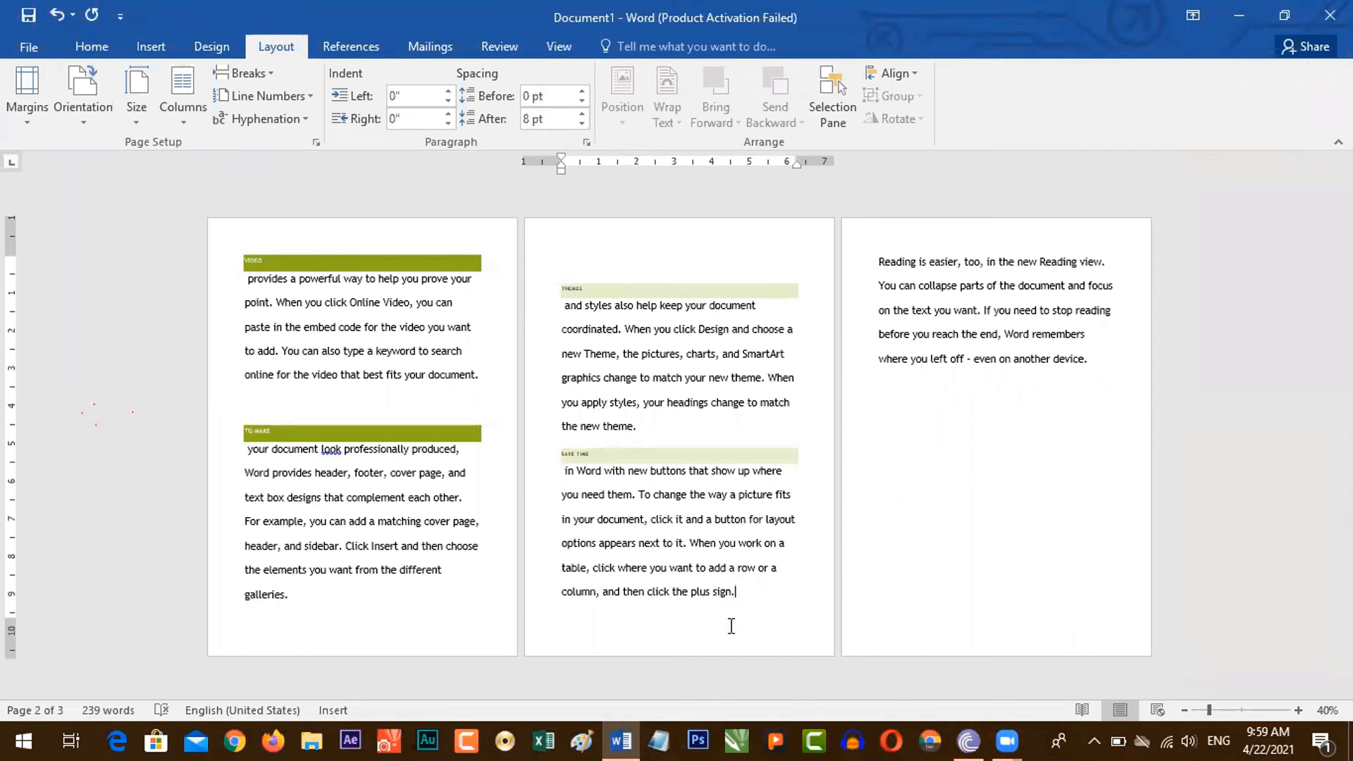
Insert Next Page section breaks at the end of the second page's text and the third page's text.
{"action": "left_click", "coordinate": [248, 78]}
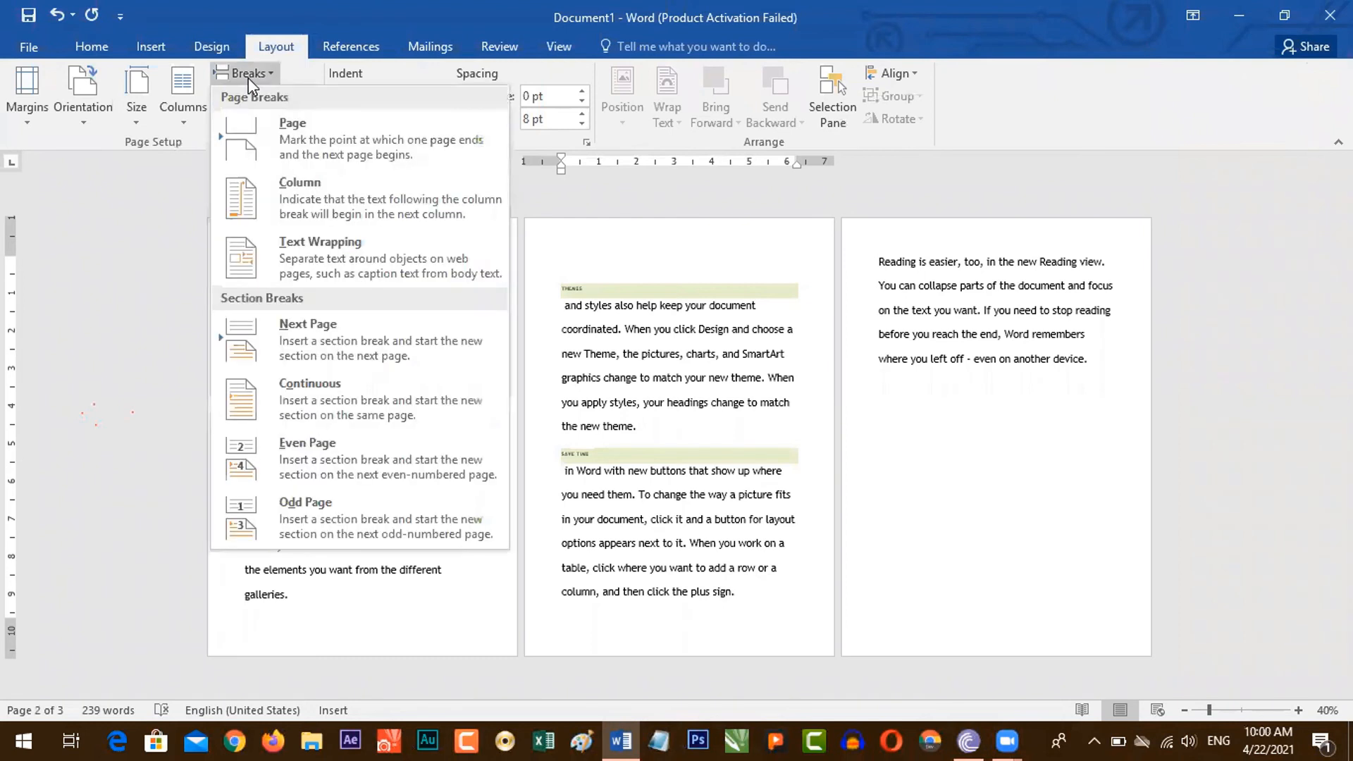
{"action": "left_click", "coordinate": [327, 344]}
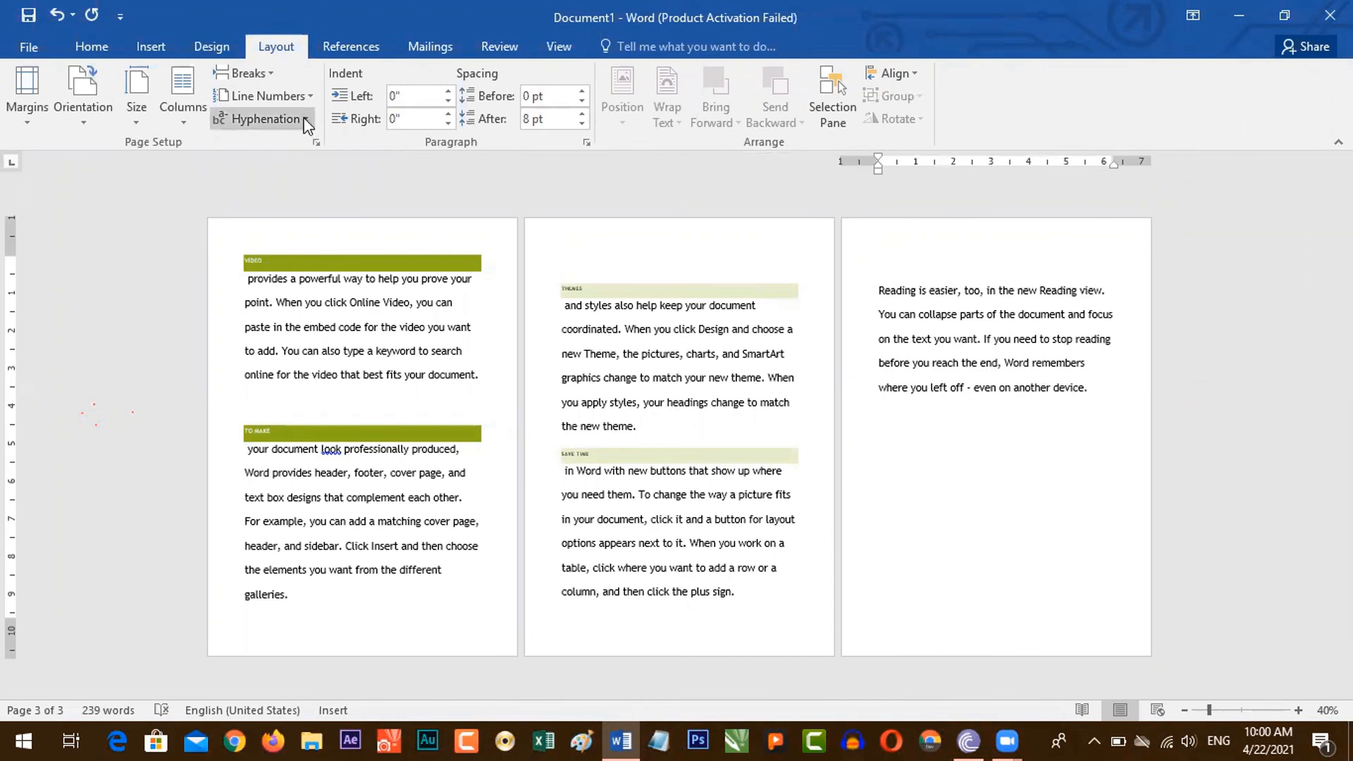
{"action": "left_click", "coordinate": [253, 75]}
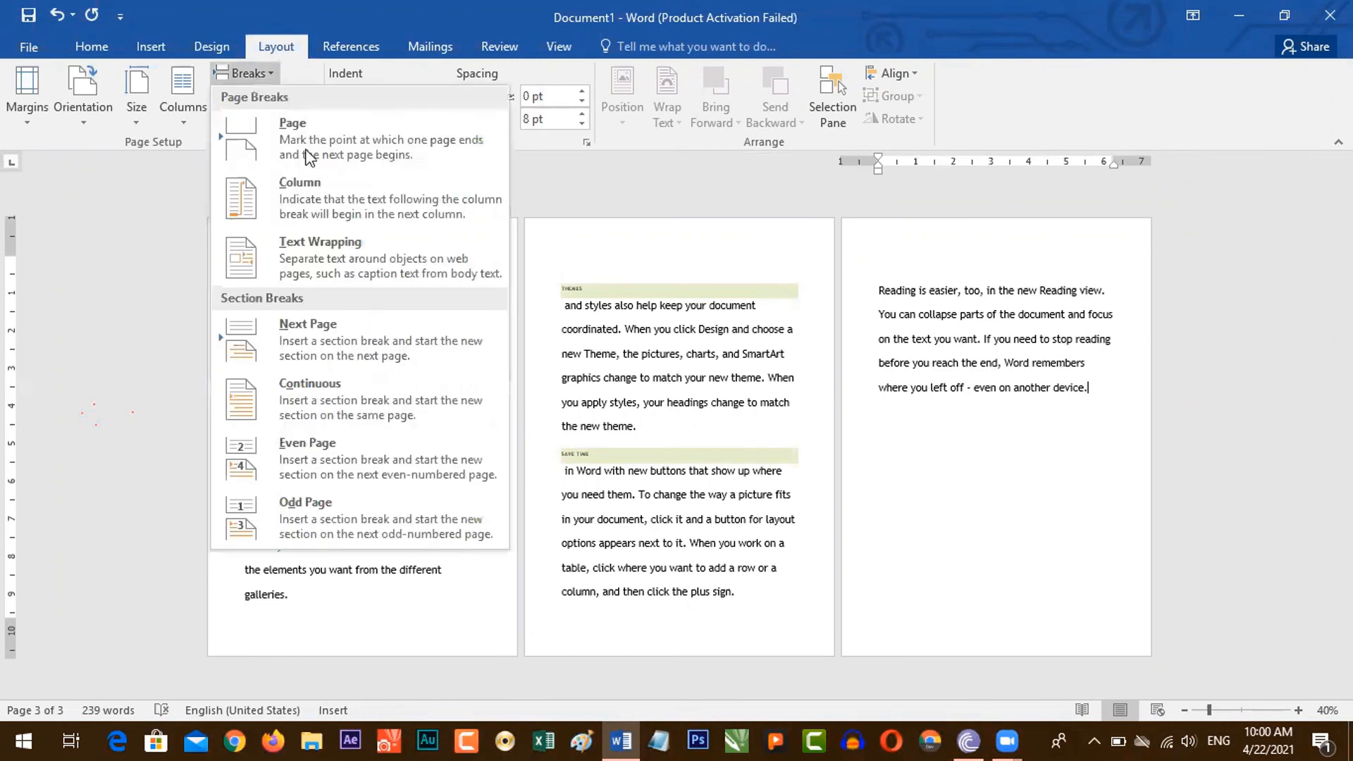
{"action": "left_click", "coordinate": [341, 344]}
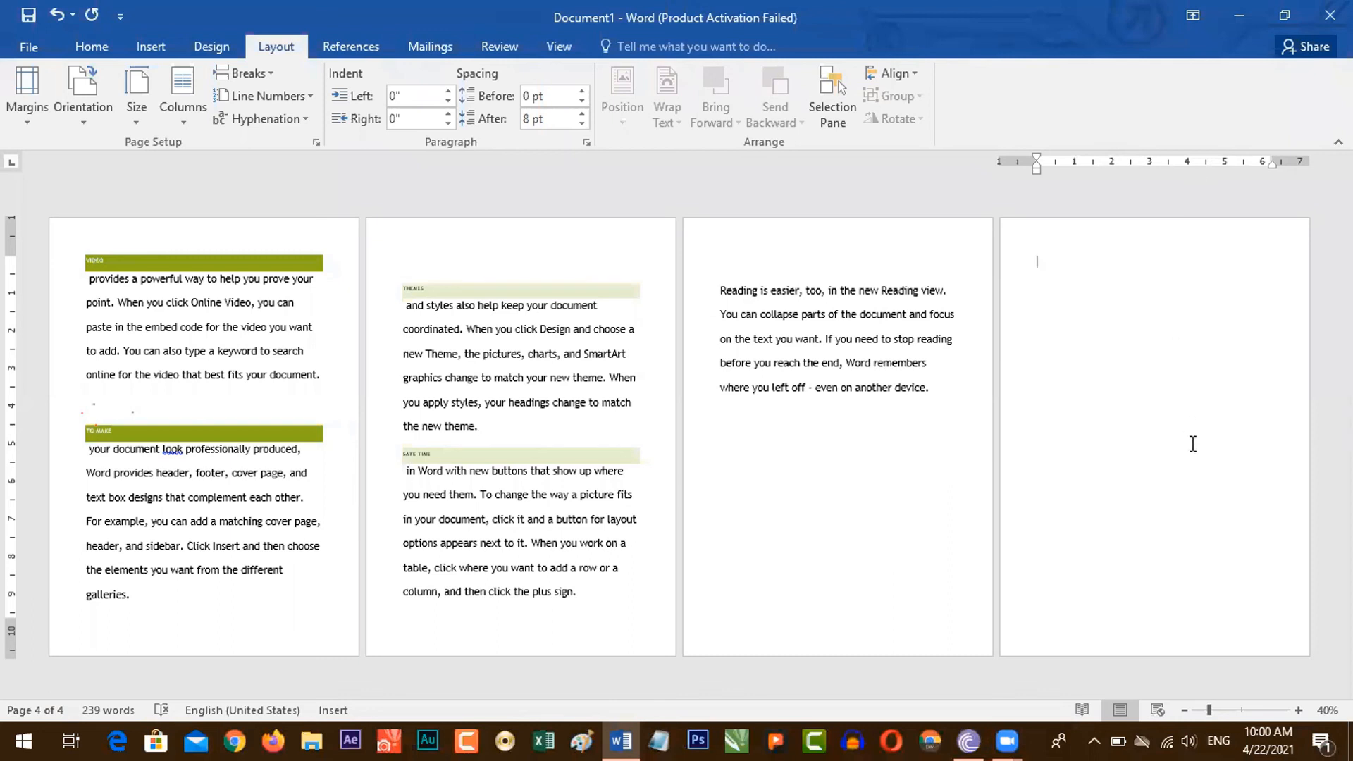
Set up an orange-red Box page border with a solid line, starting from the first page's section.
{"action": "left_click", "coordinate": [195, 328]}
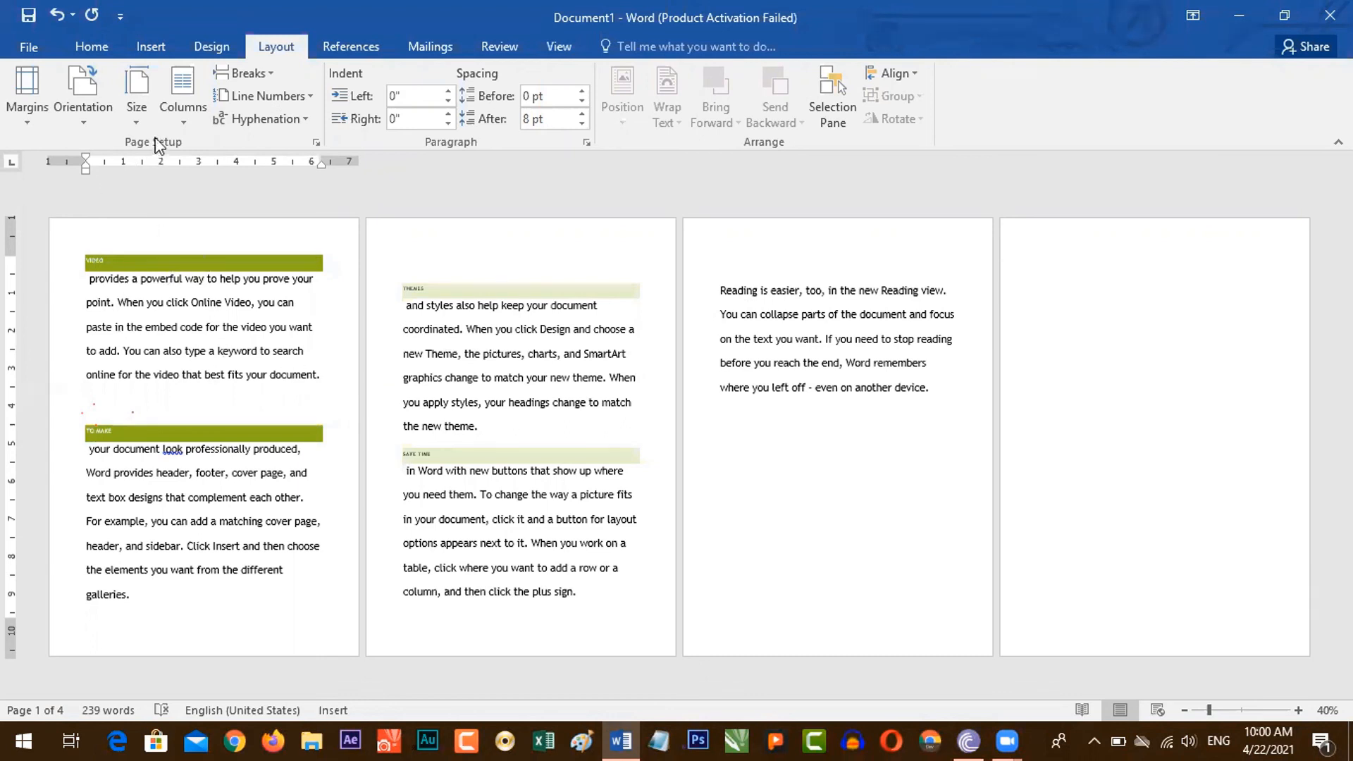
{"action": "left_click", "coordinate": [213, 47]}
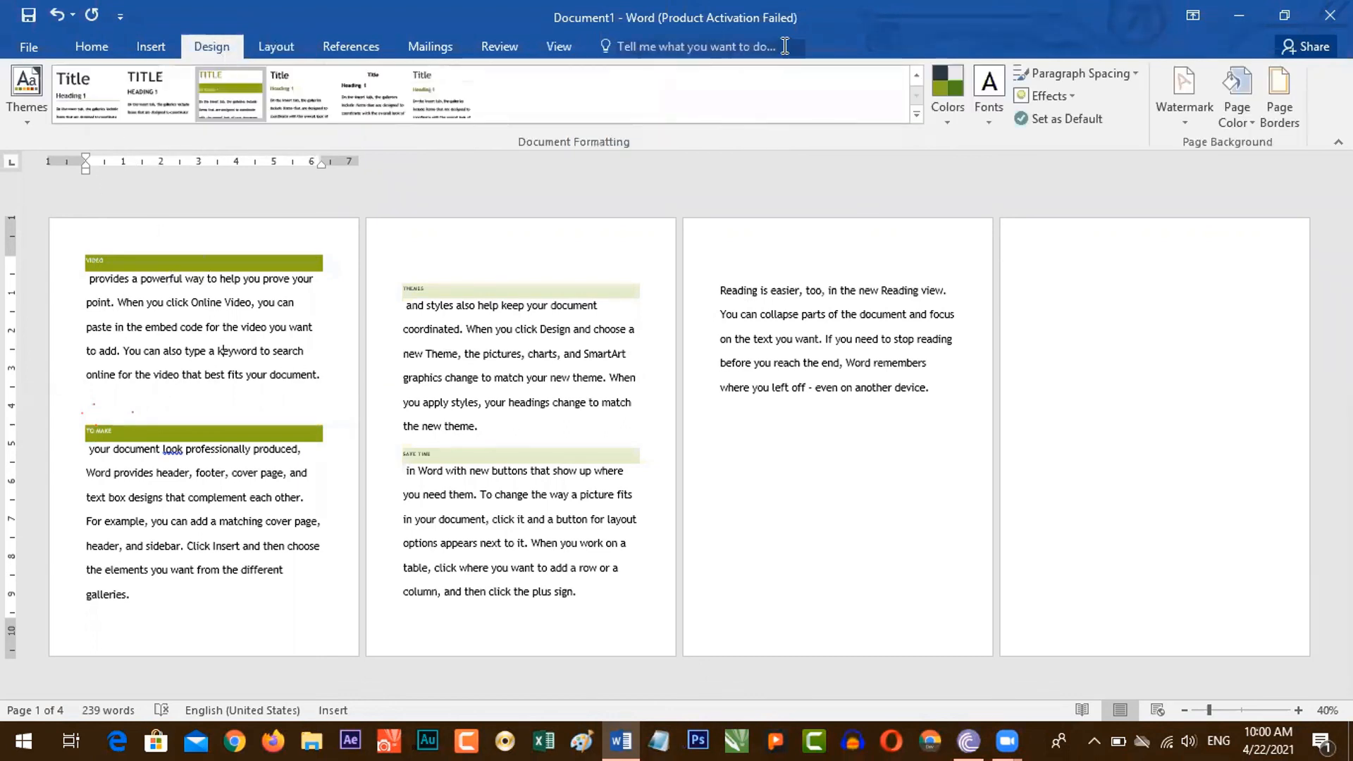
{"action": "left_click", "coordinate": [1289, 124]}
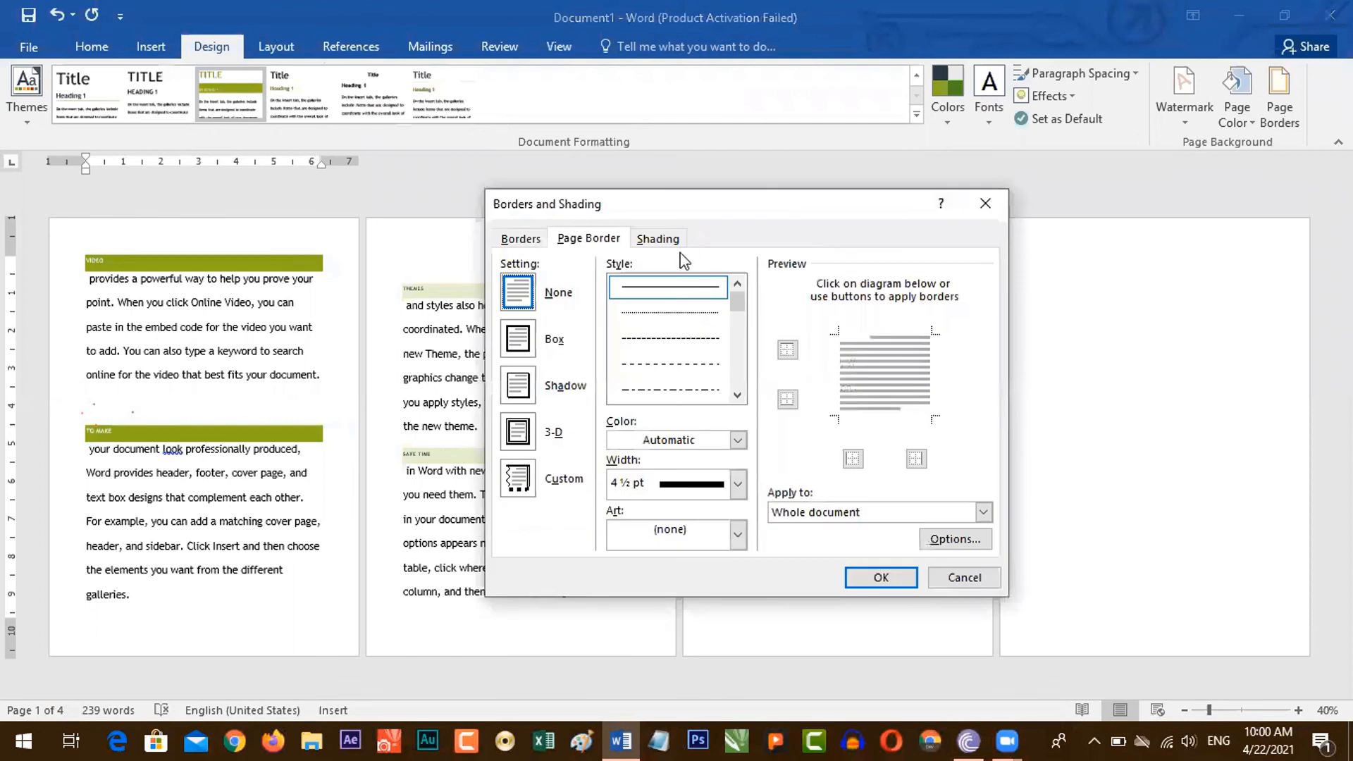
{"action": "left_click", "coordinate": [521, 342]}
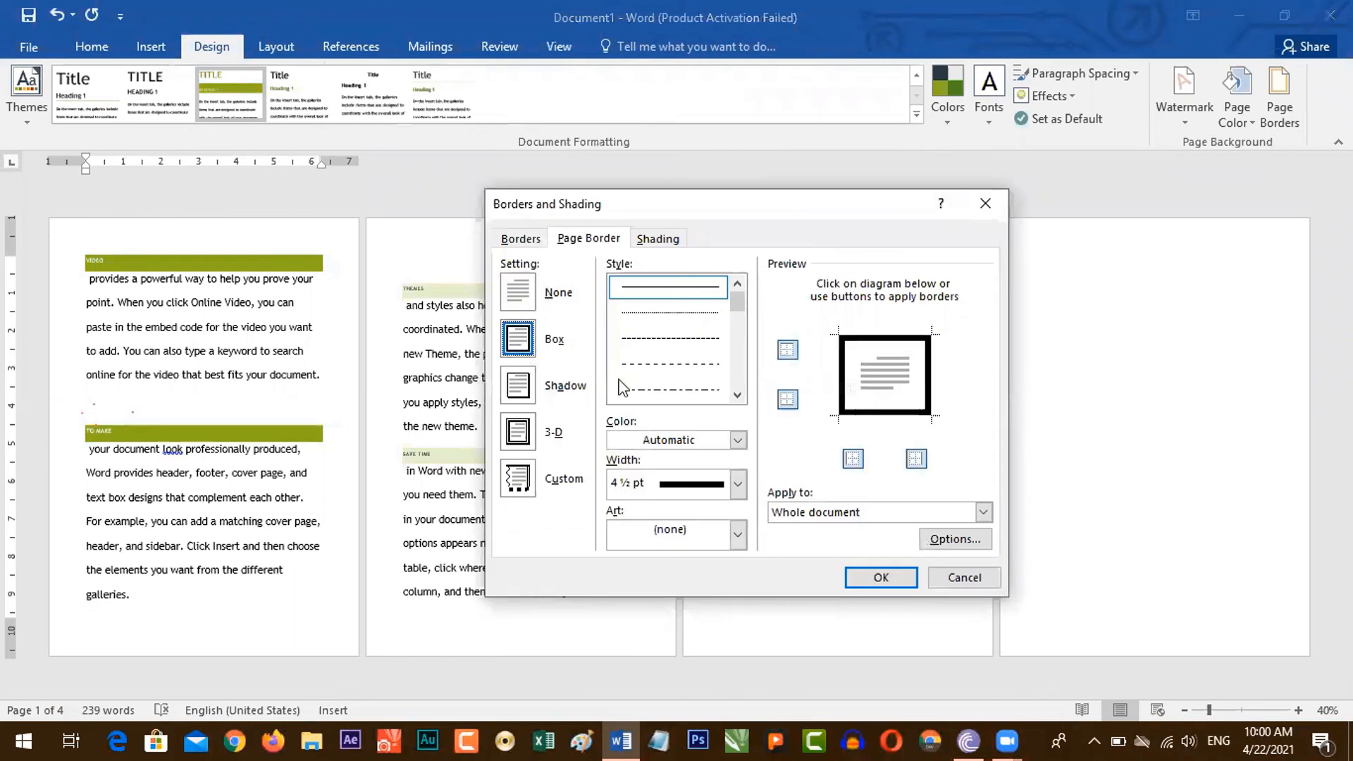
{"action": "left_click", "coordinate": [708, 441]}
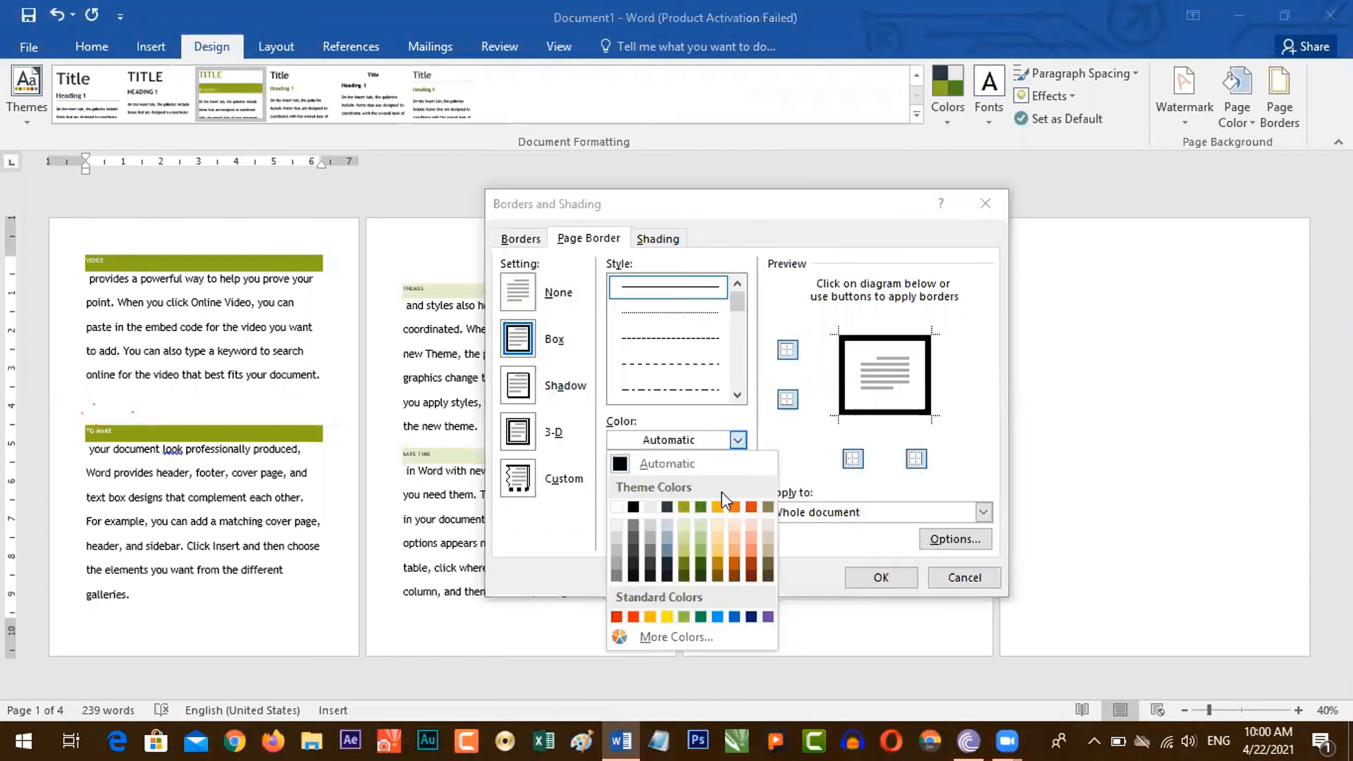
{"action": "left_click", "coordinate": [752, 507]}
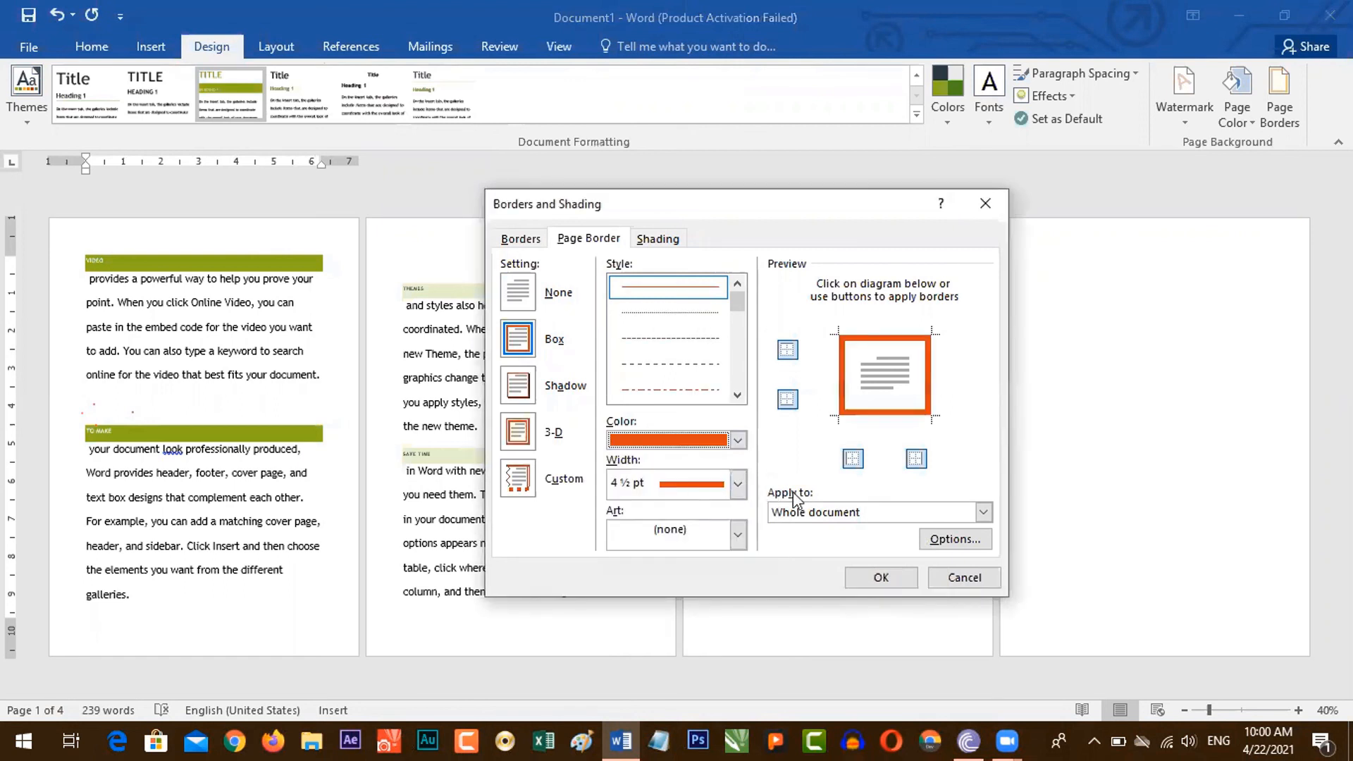
Limit the orange-red box border to "This section" and apply it to the first page.
{"action": "left_click", "coordinate": [843, 514]}
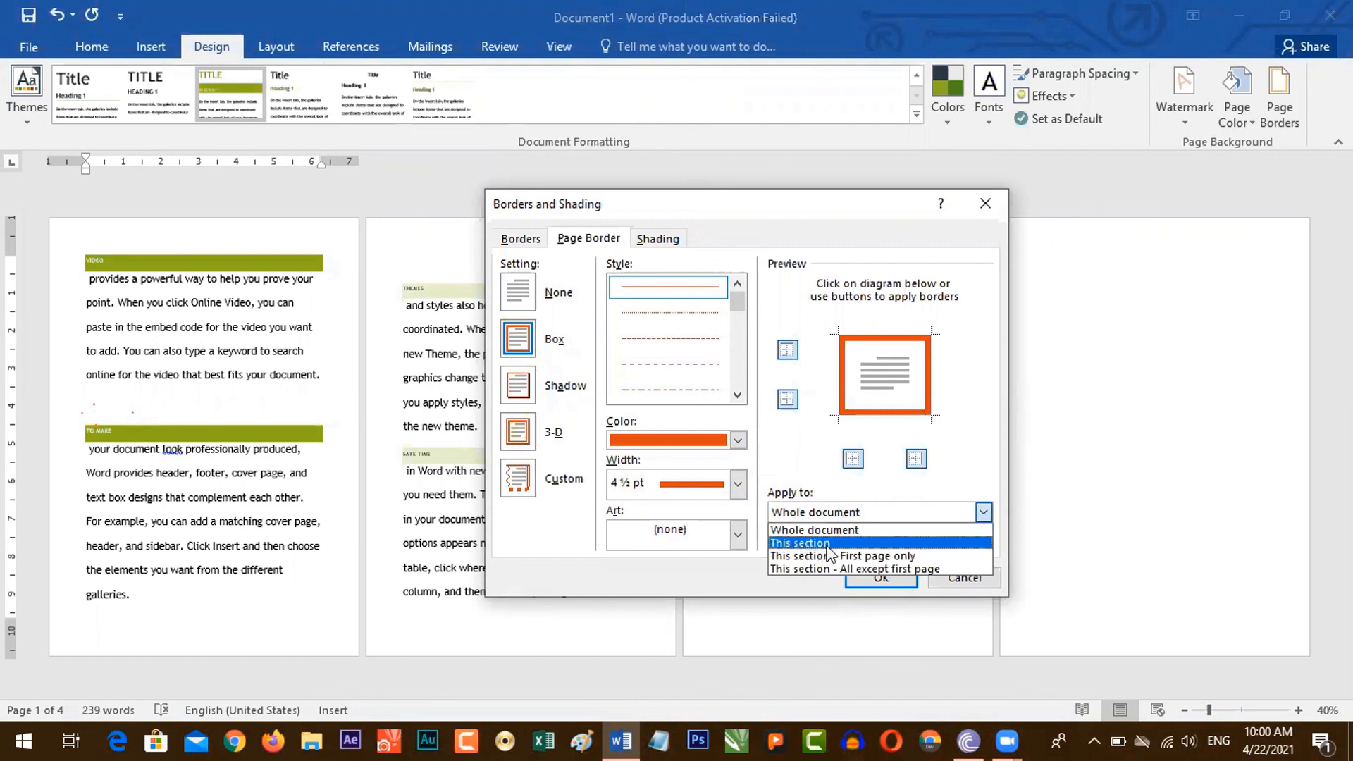
{"action": "left_click", "coordinate": [828, 547]}
{"action": "left_click", "coordinate": [819, 514]}
{"action": "left_click", "coordinate": [821, 543]}
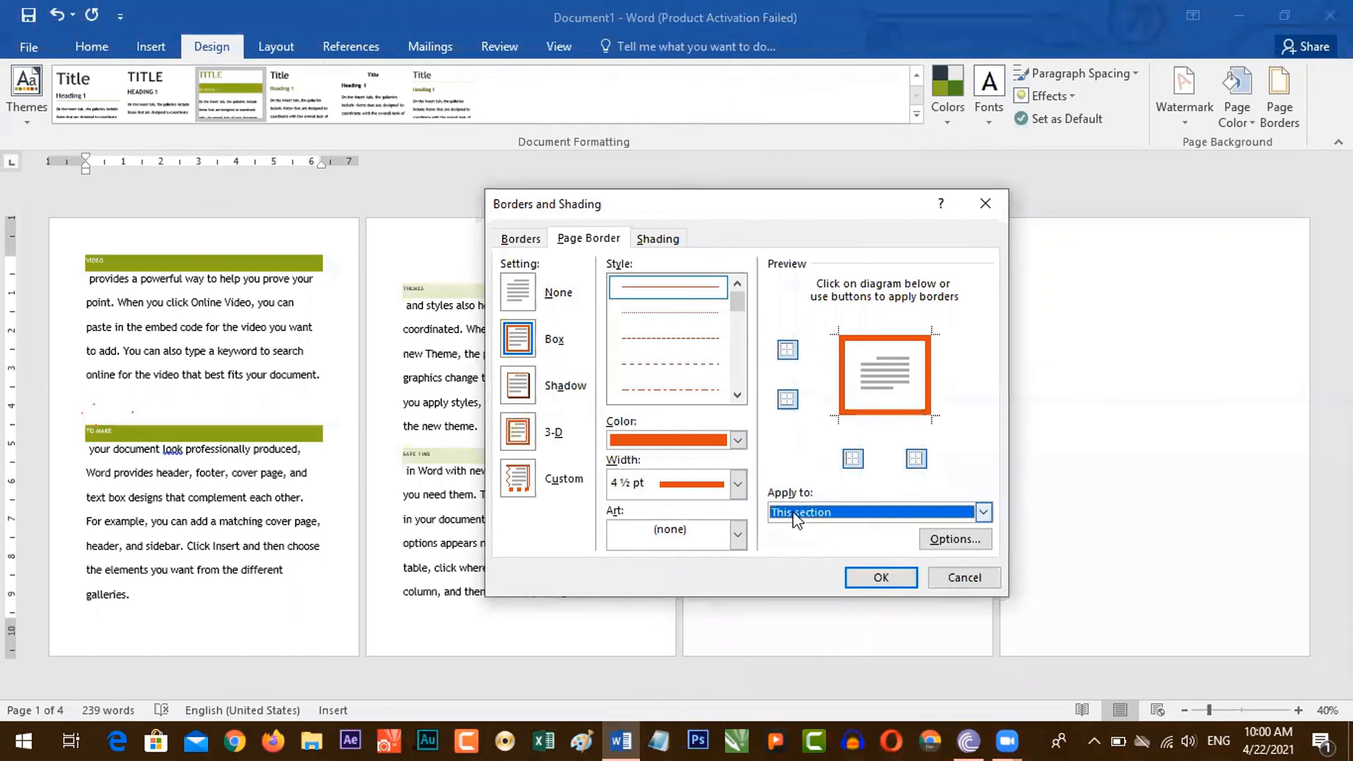
{"action": "left_click", "coordinate": [880, 581]}
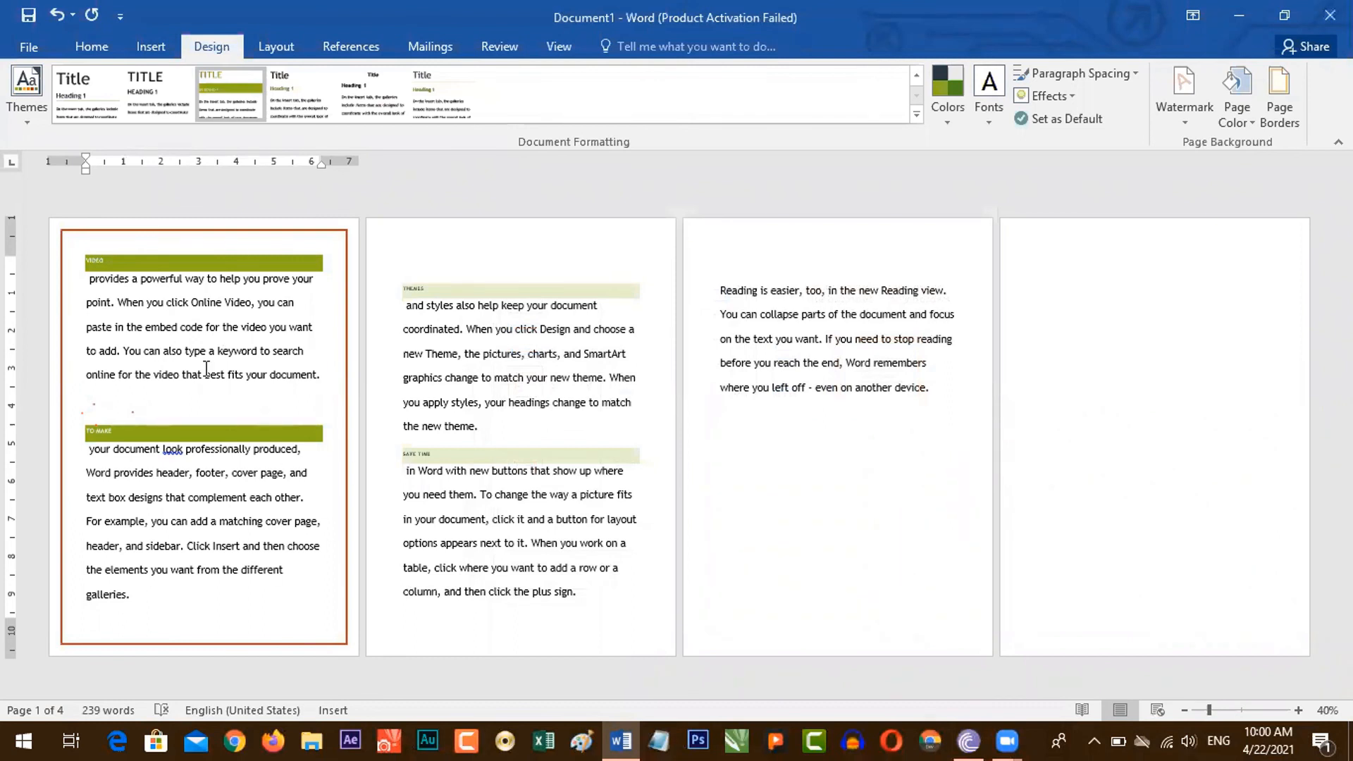
Give the second page's section its own page border with the orange muffin art, applied to "This section" only.
{"action": "left_click", "coordinate": [534, 341]}
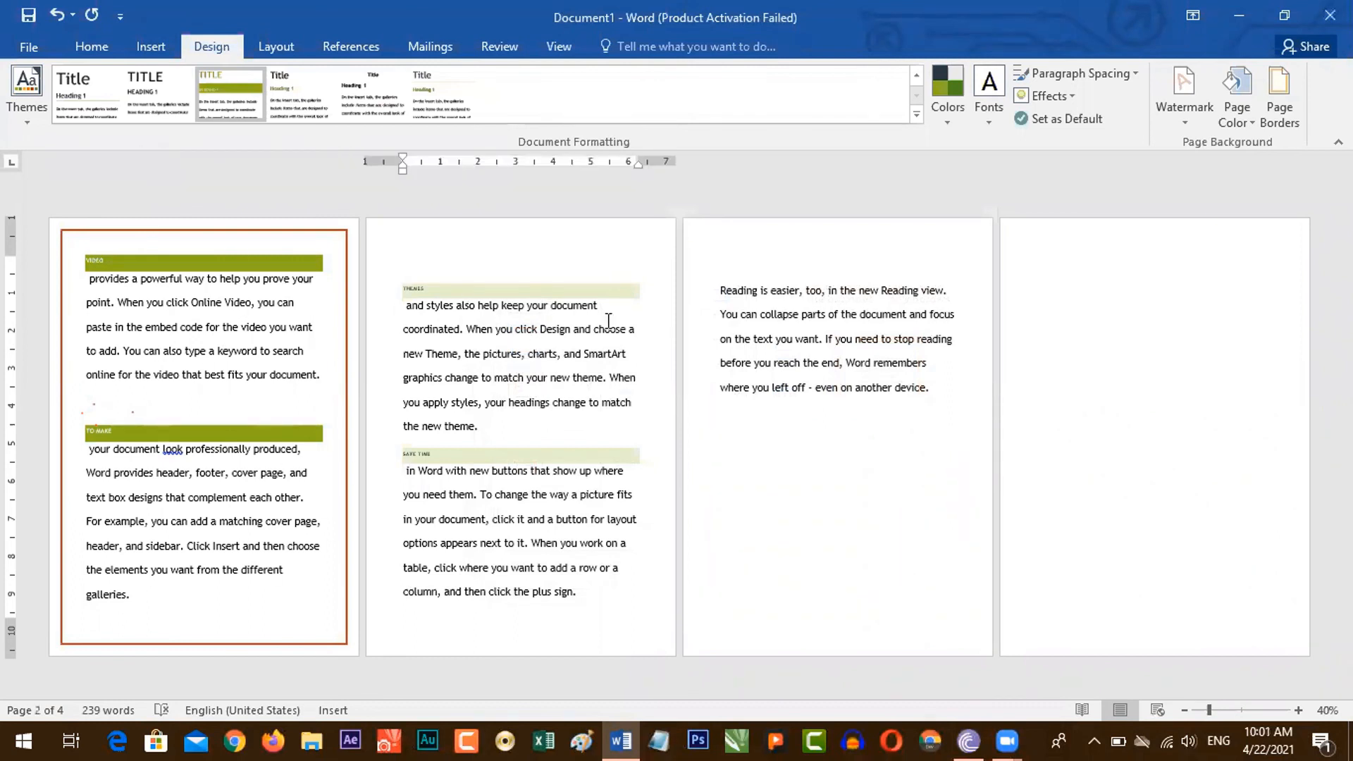
{"action": "left_click", "coordinate": [1282, 106]}
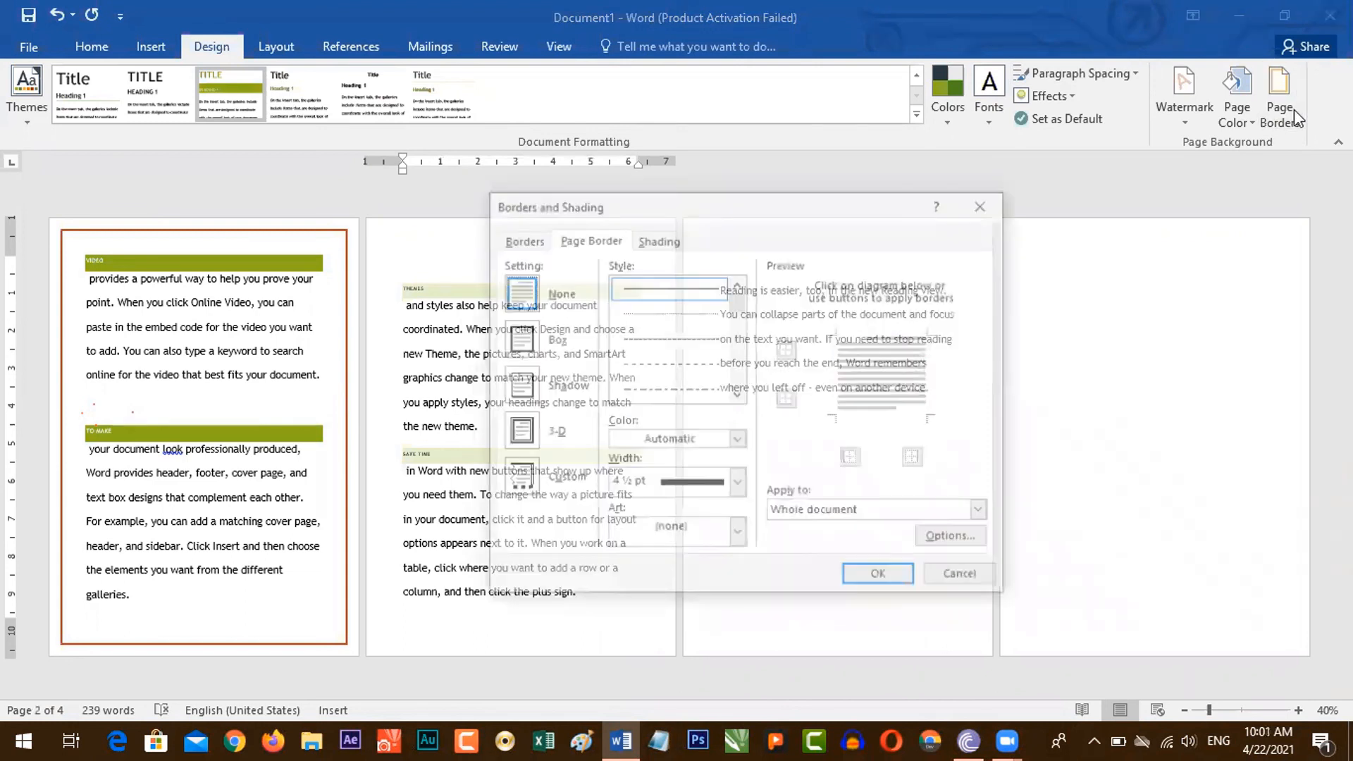
{"action": "left_click", "coordinate": [669, 533]}
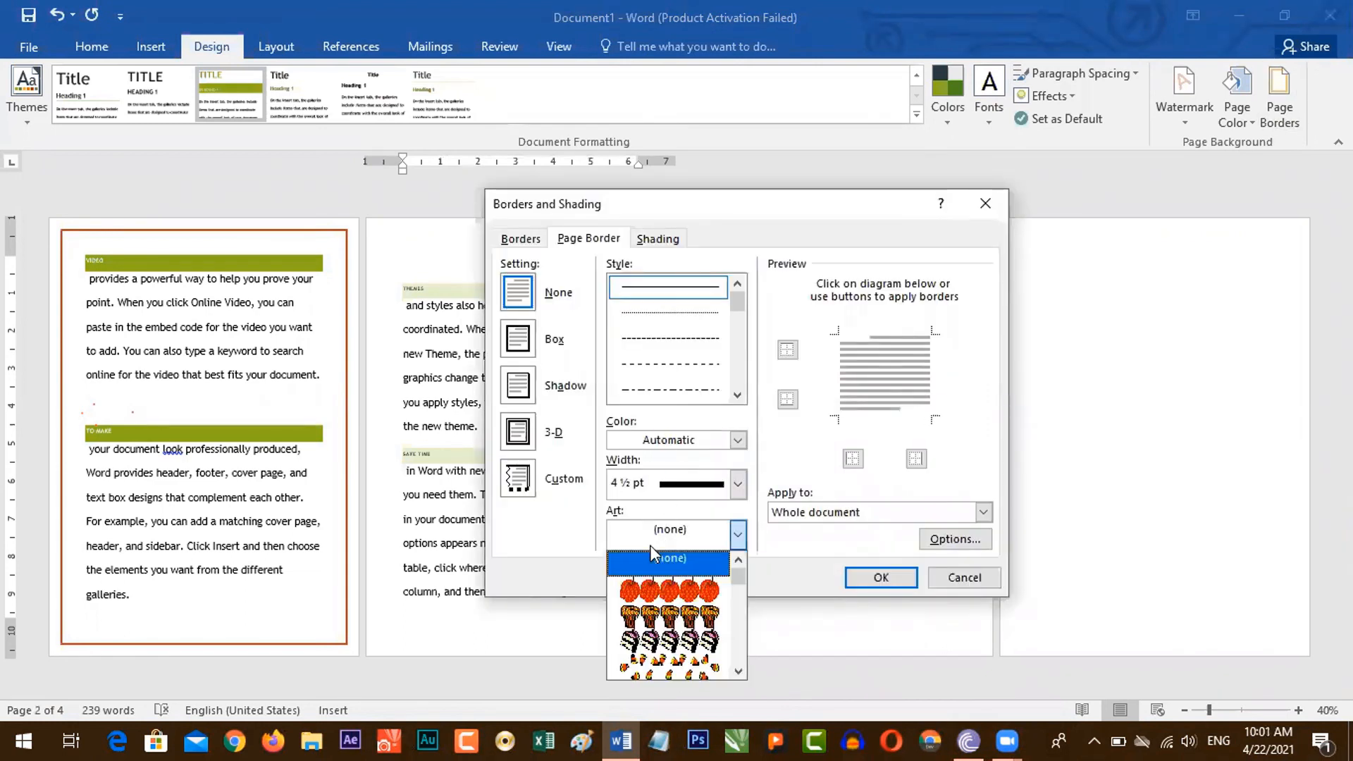
{"action": "left_click", "coordinate": [671, 600]}
{"action": "left_click", "coordinate": [790, 514]}
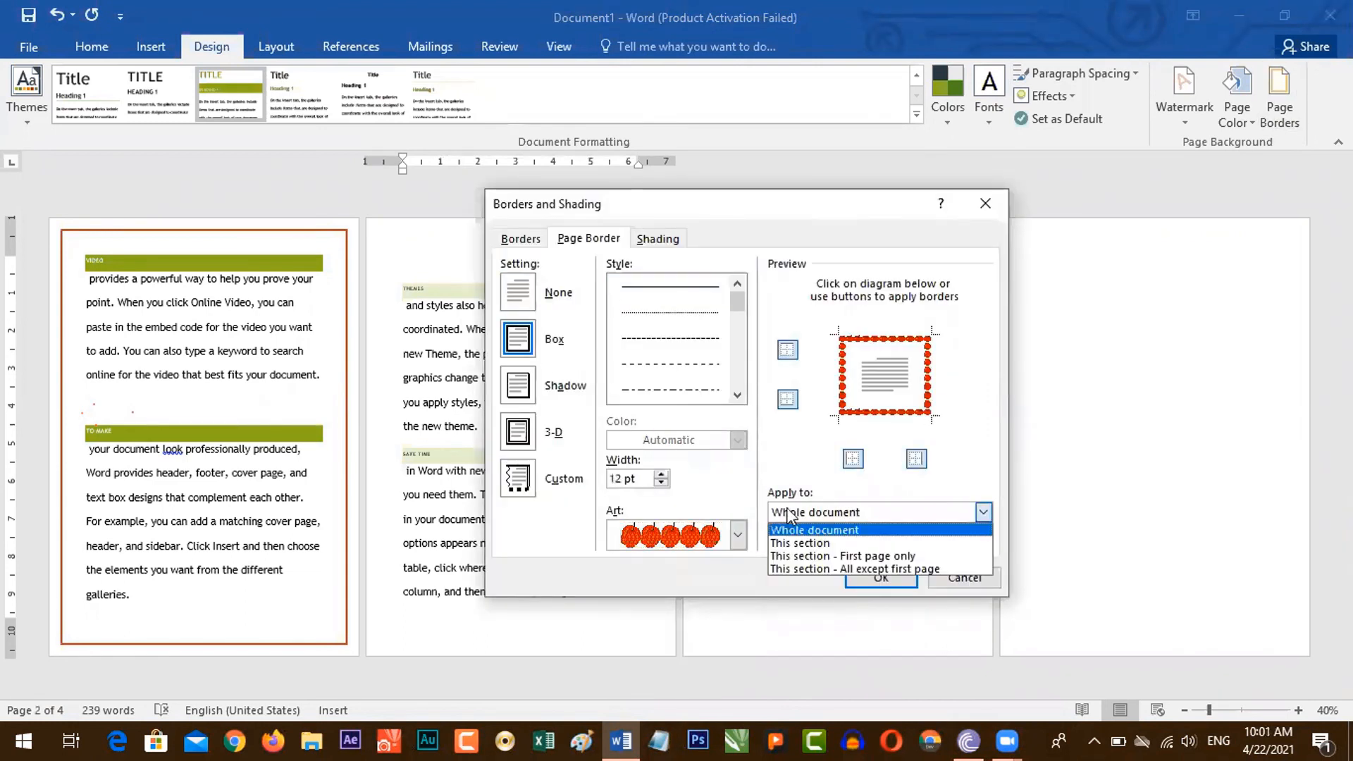
{"action": "left_click", "coordinate": [823, 542]}
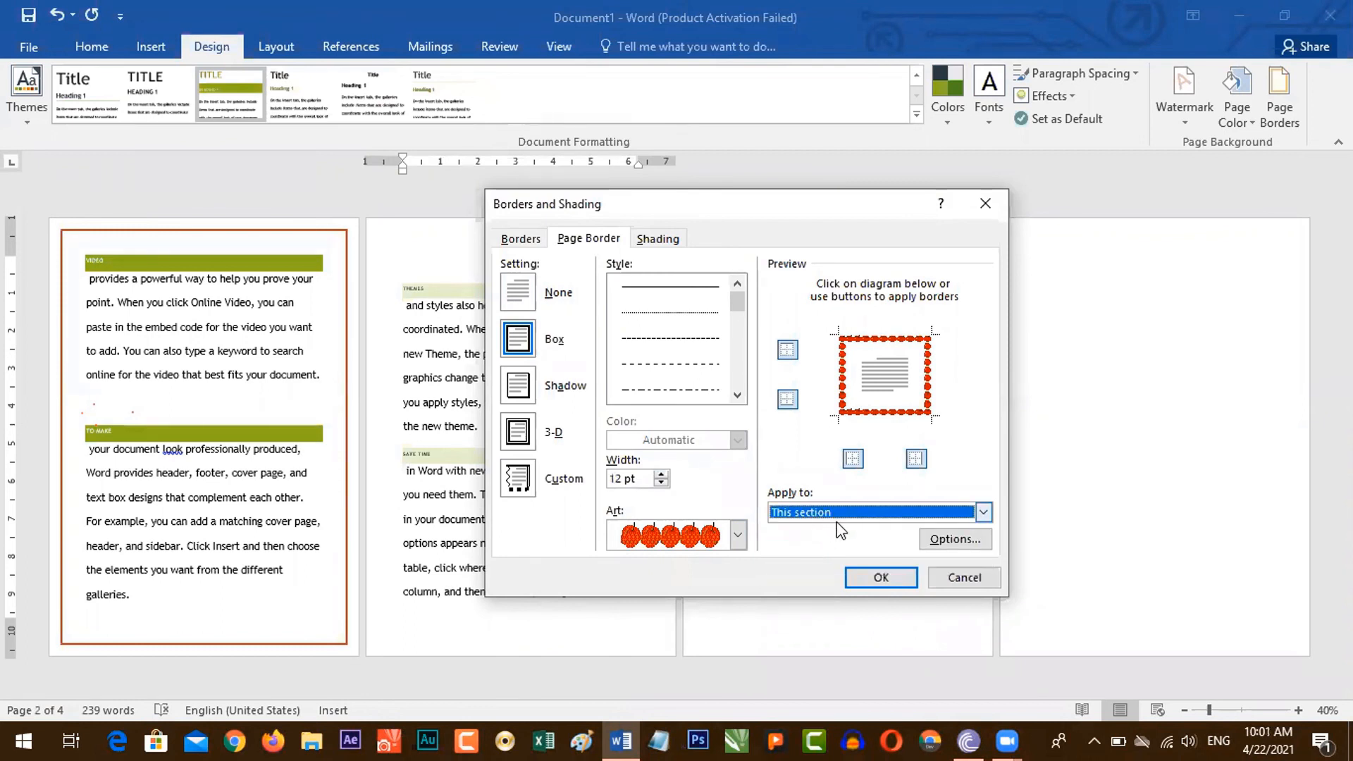
{"action": "left_click", "coordinate": [737, 536]}
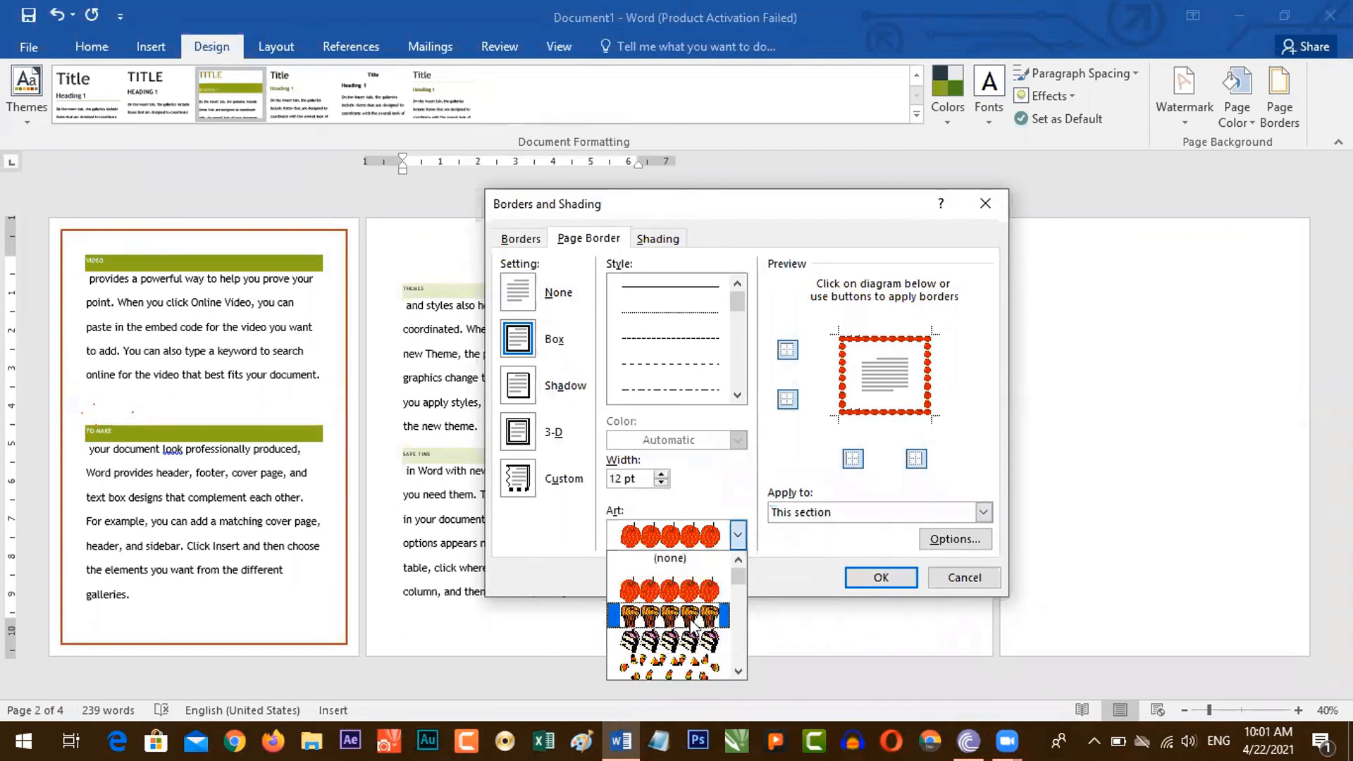
{"action": "left_click", "coordinate": [694, 619]}
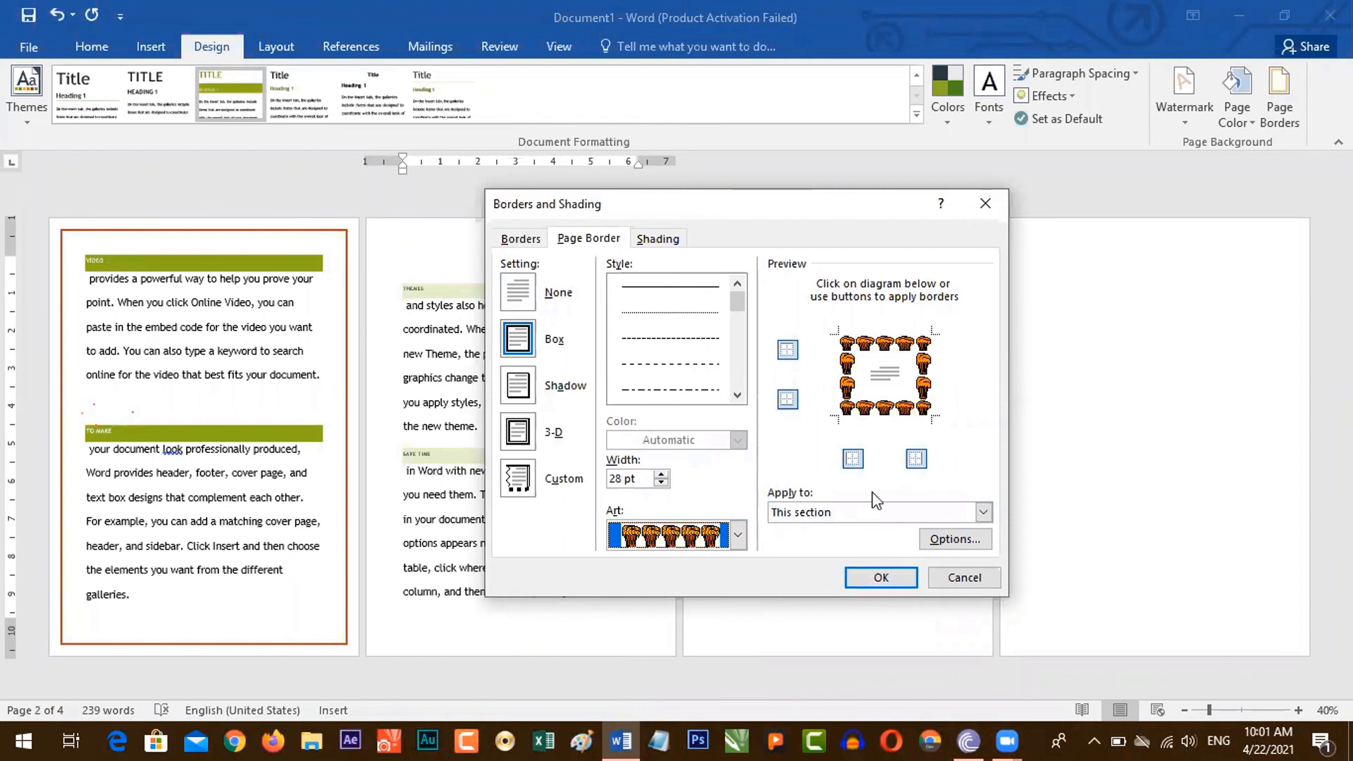
{"action": "left_click", "coordinate": [881, 577]}
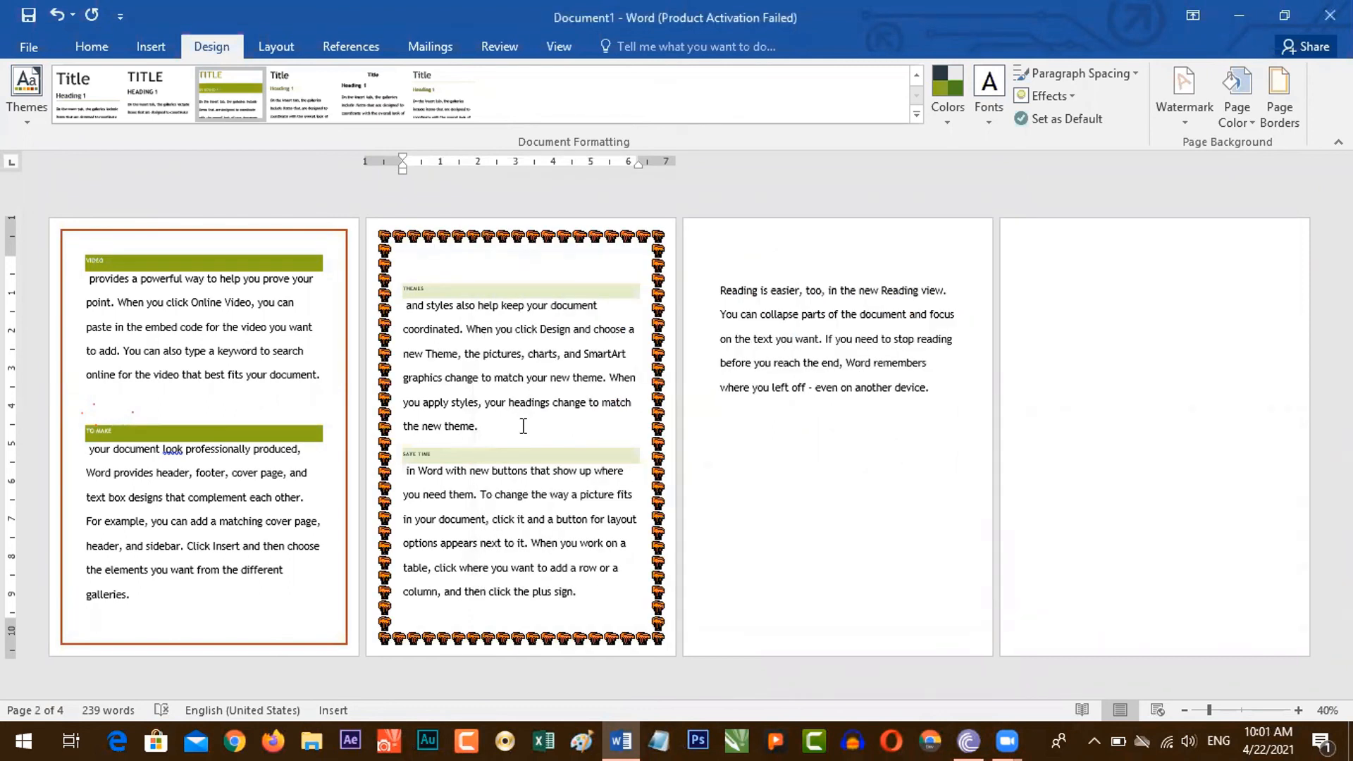
Give the third page's section a green film-strip art border, applied to "This section" only.
{"action": "left_click", "coordinate": [852, 322]}
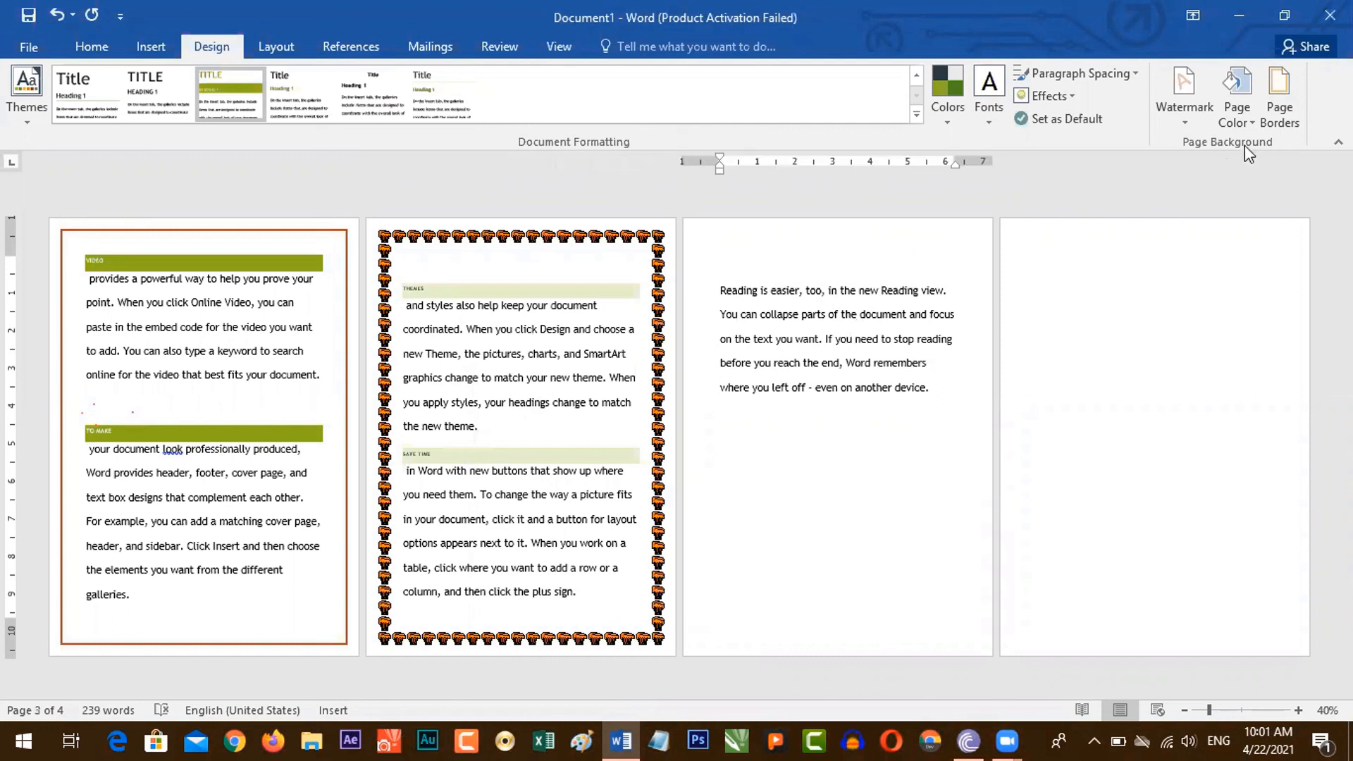
{"action": "left_click", "coordinate": [1293, 106]}
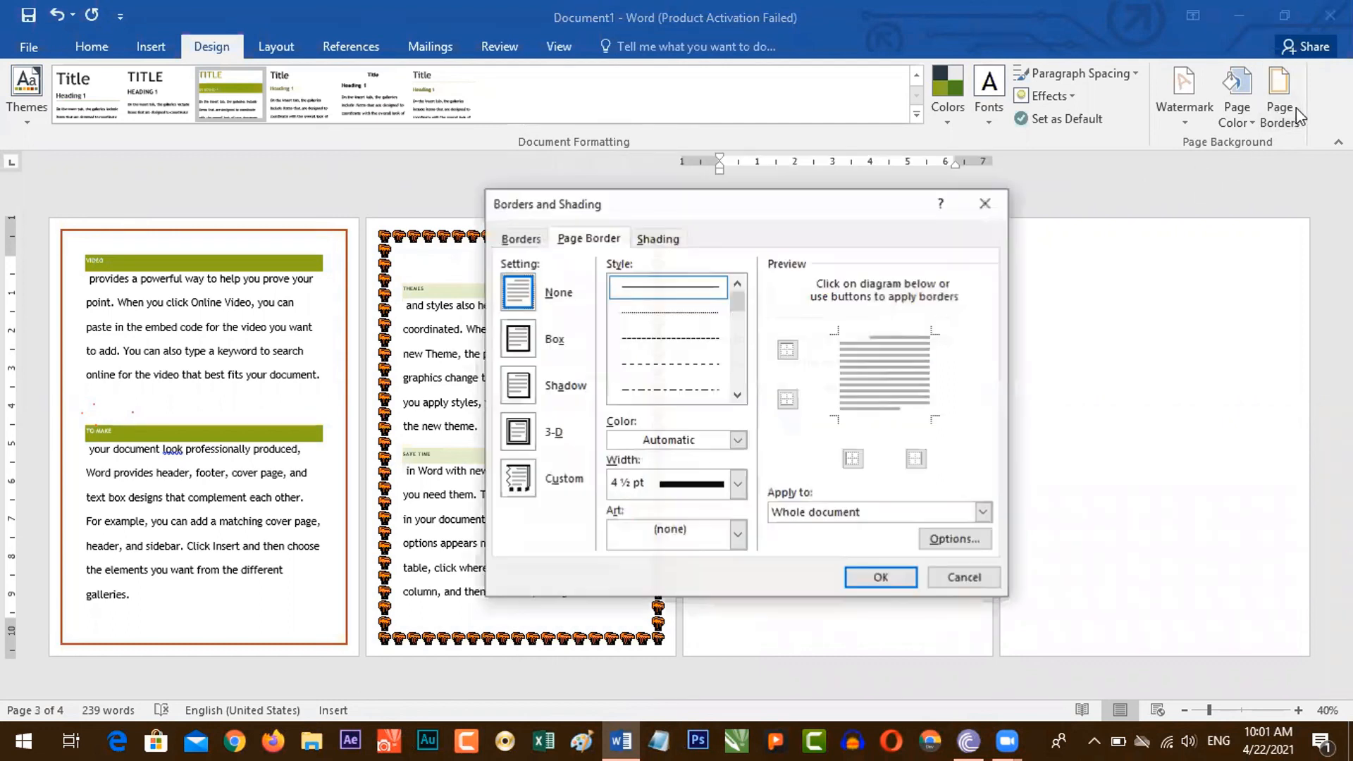
{"action": "left_click", "coordinate": [676, 532]}
{"action": "scroll", "coordinate": [719, 617], "scroll_direction": "down", "scroll_amount": 5}
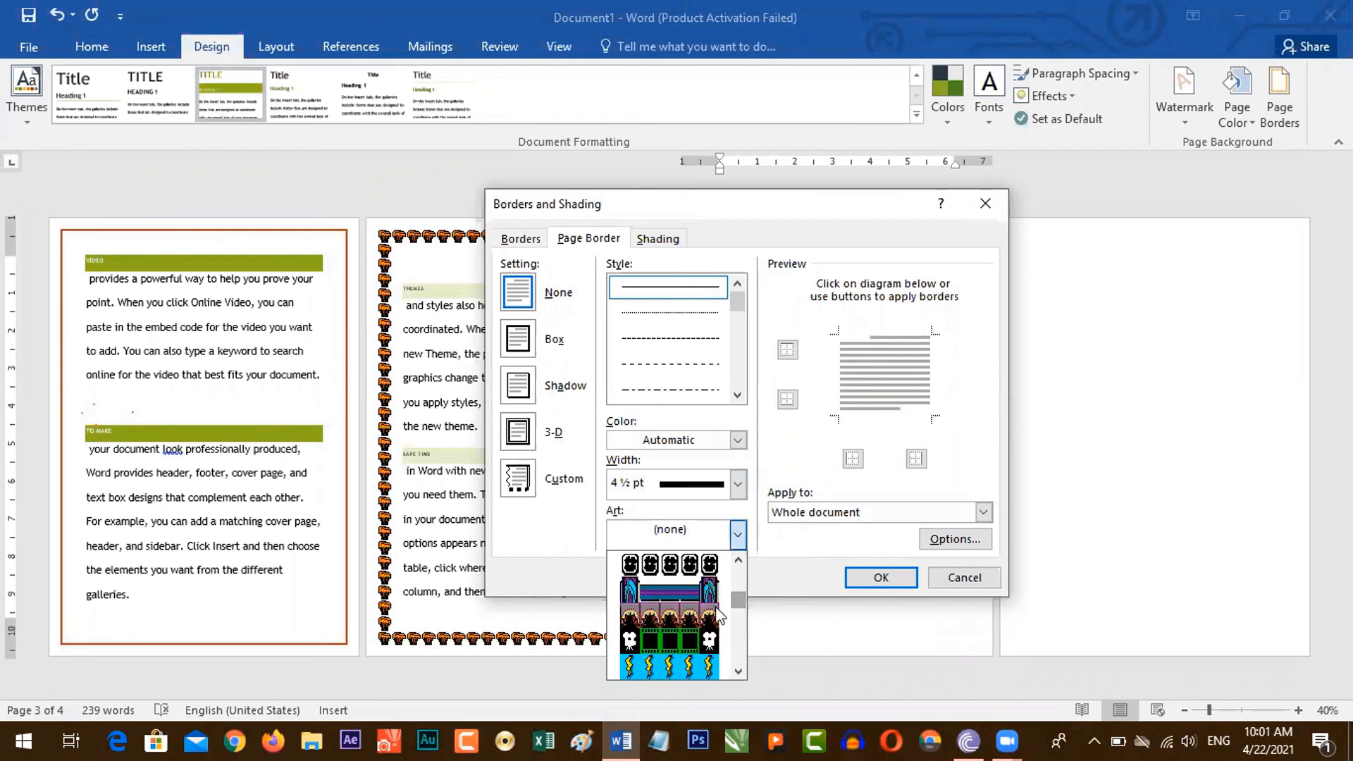
{"action": "left_click", "coordinate": [708, 640]}
{"action": "left_click", "coordinate": [840, 512]}
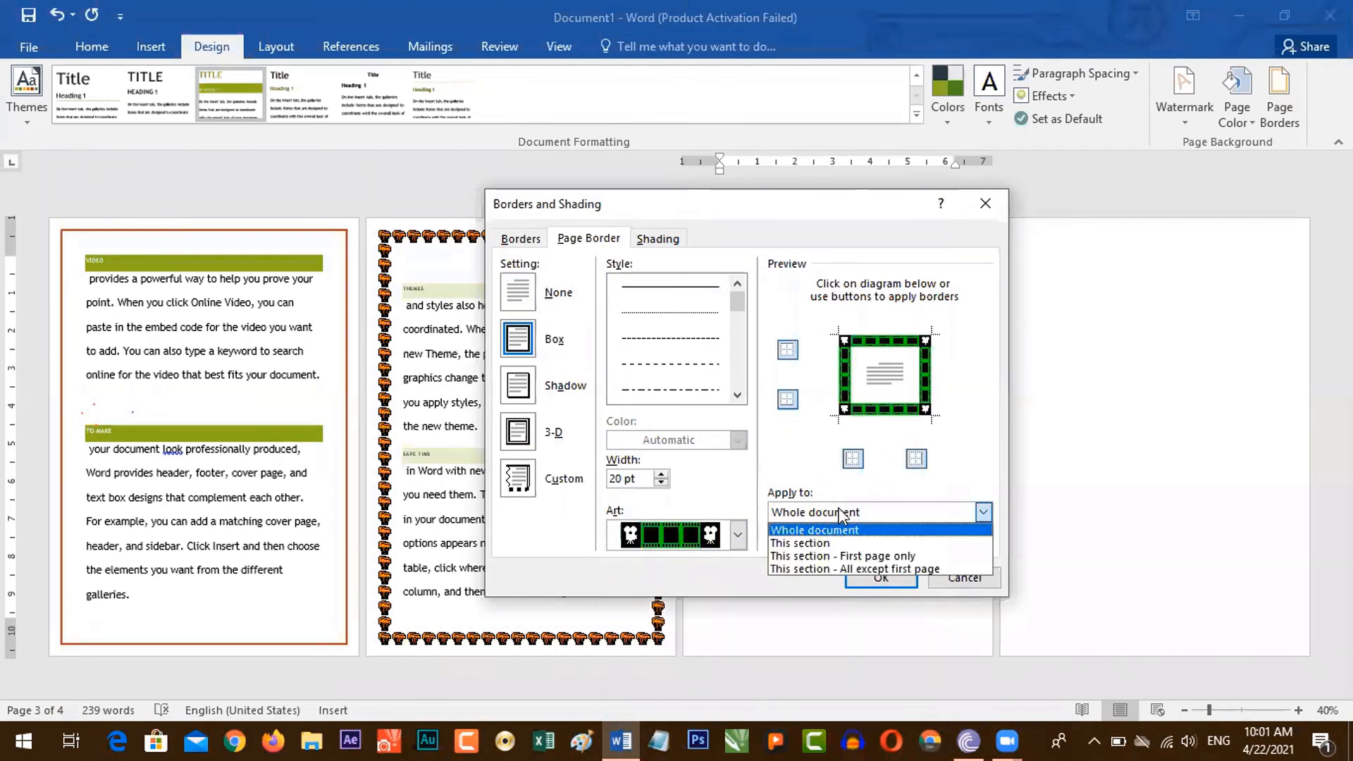
{"action": "left_click", "coordinate": [820, 543]}
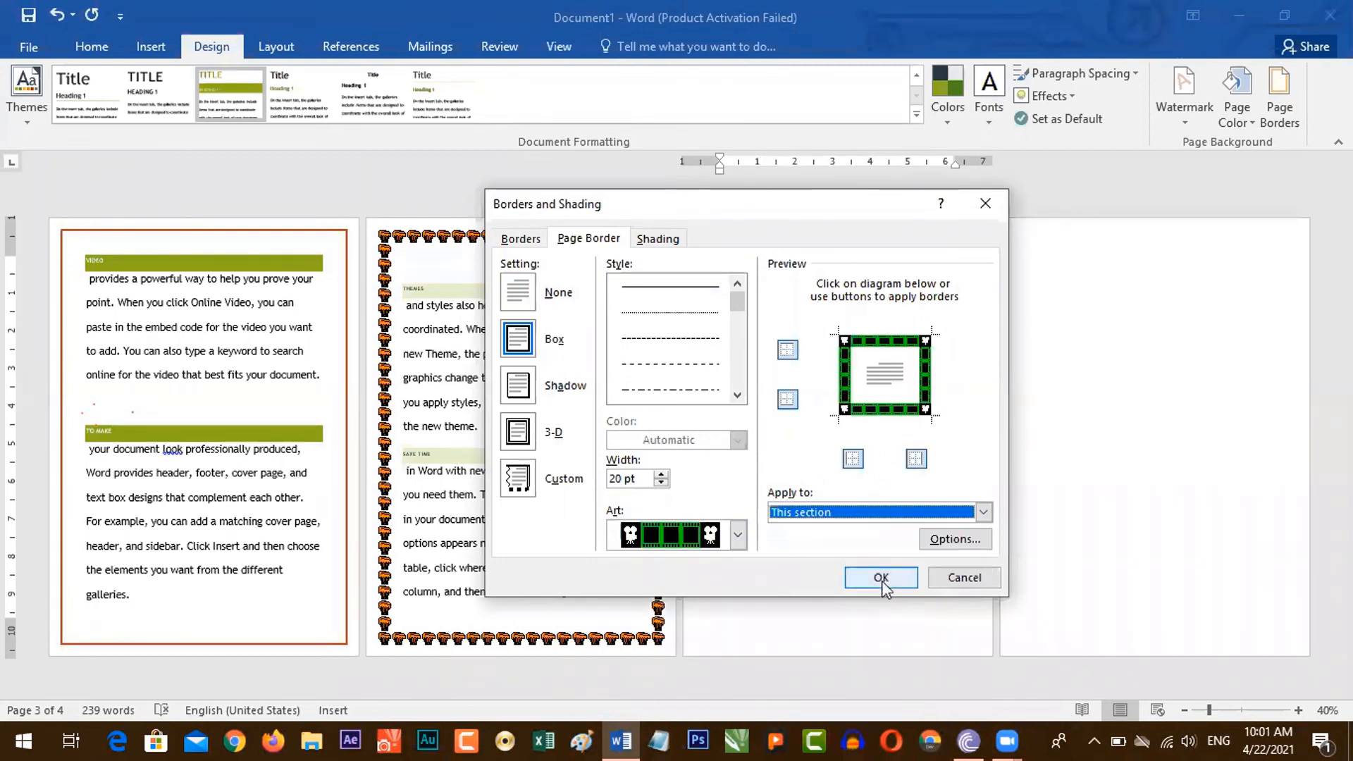
{"action": "left_click", "coordinate": [882, 578]}
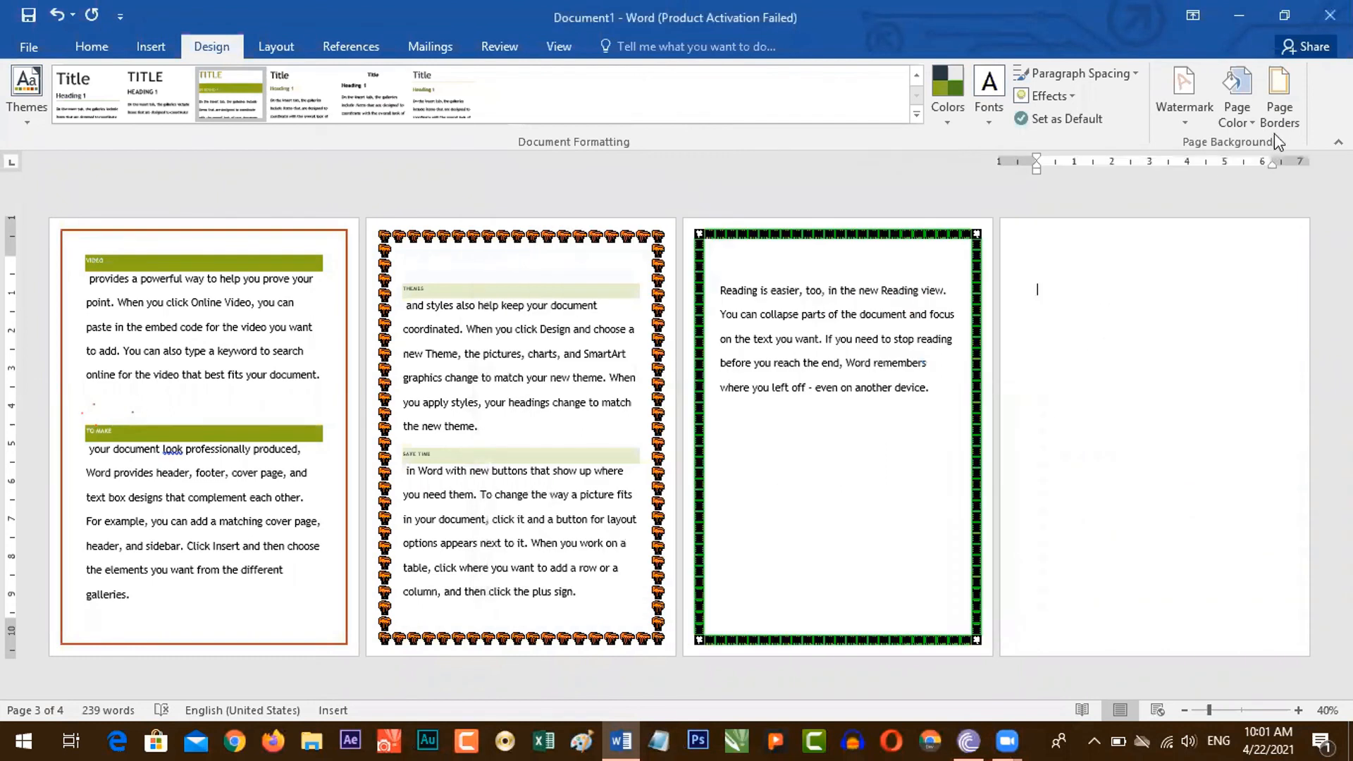
Give the blank fourth page's section a black rough-edged art border 31 pt wide, applied to "This section" only.
{"action": "left_click", "coordinate": [1280, 116]}
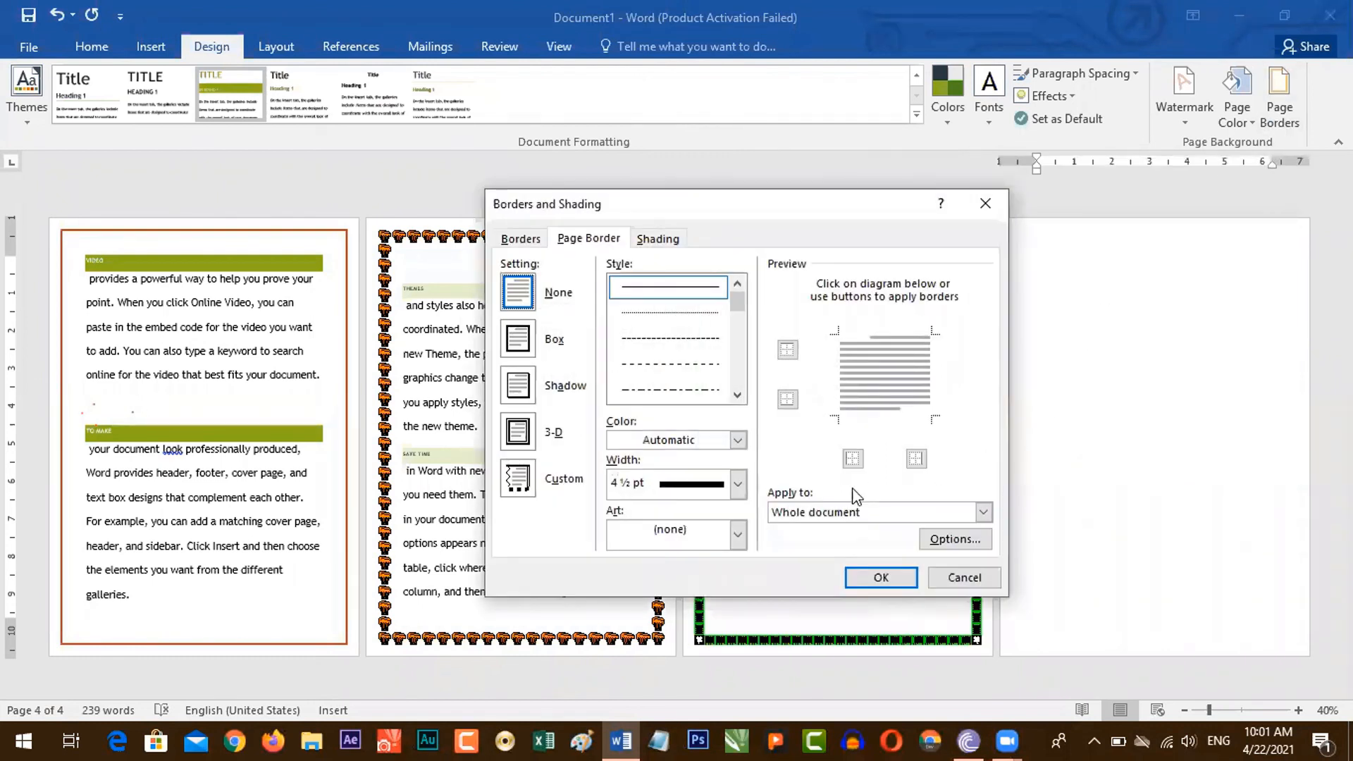
{"action": "left_click", "coordinate": [984, 513]}
{"action": "left_click", "coordinate": [800, 542]}
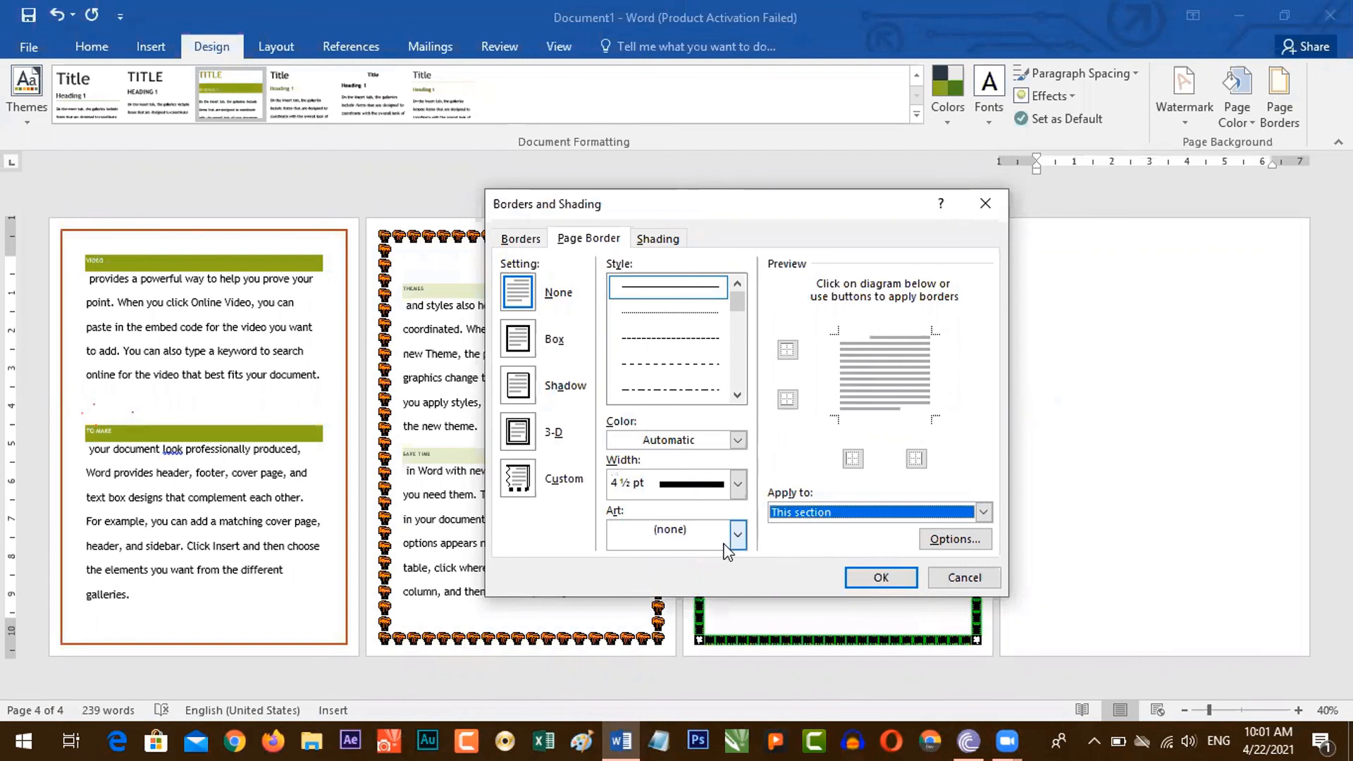
{"action": "left_click", "coordinate": [738, 534]}
{"action": "left_click_drag", "start_coordinate": [740, 578], "coordinate": [740, 651]}
{"action": "left_click", "coordinate": [688, 659]}
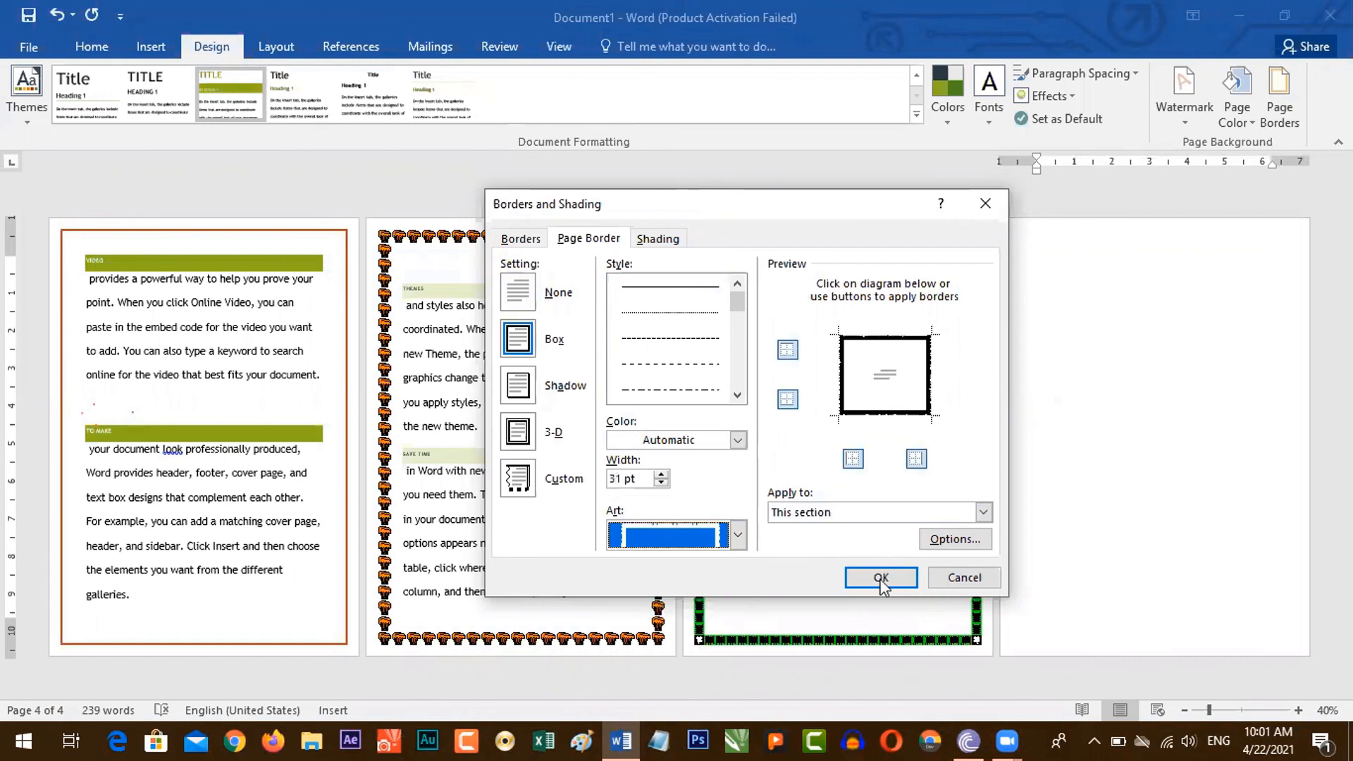
{"action": "left_click", "coordinate": [881, 578]}
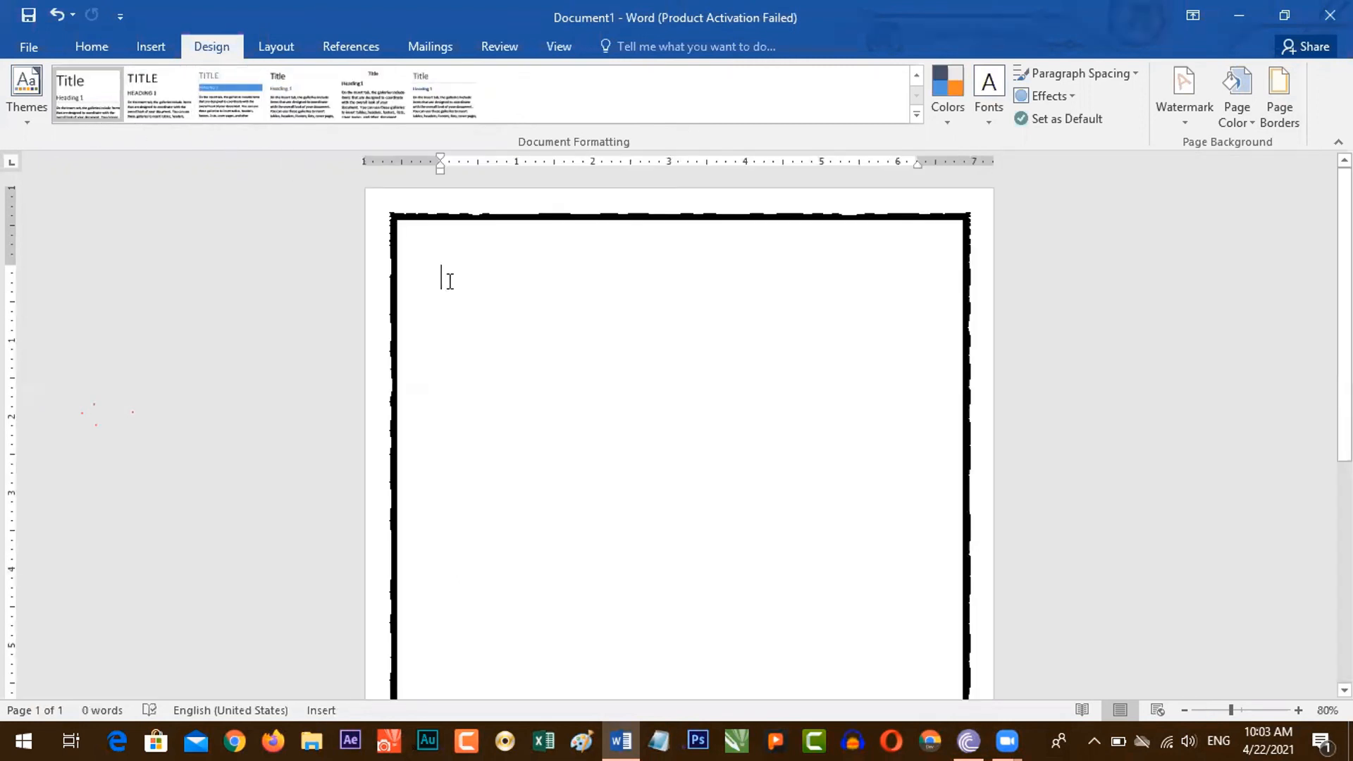
Enter "Personal Information" at the start of the black-bordered page and format it as Heading 1.
{"action": "type", "text": "Pe"}
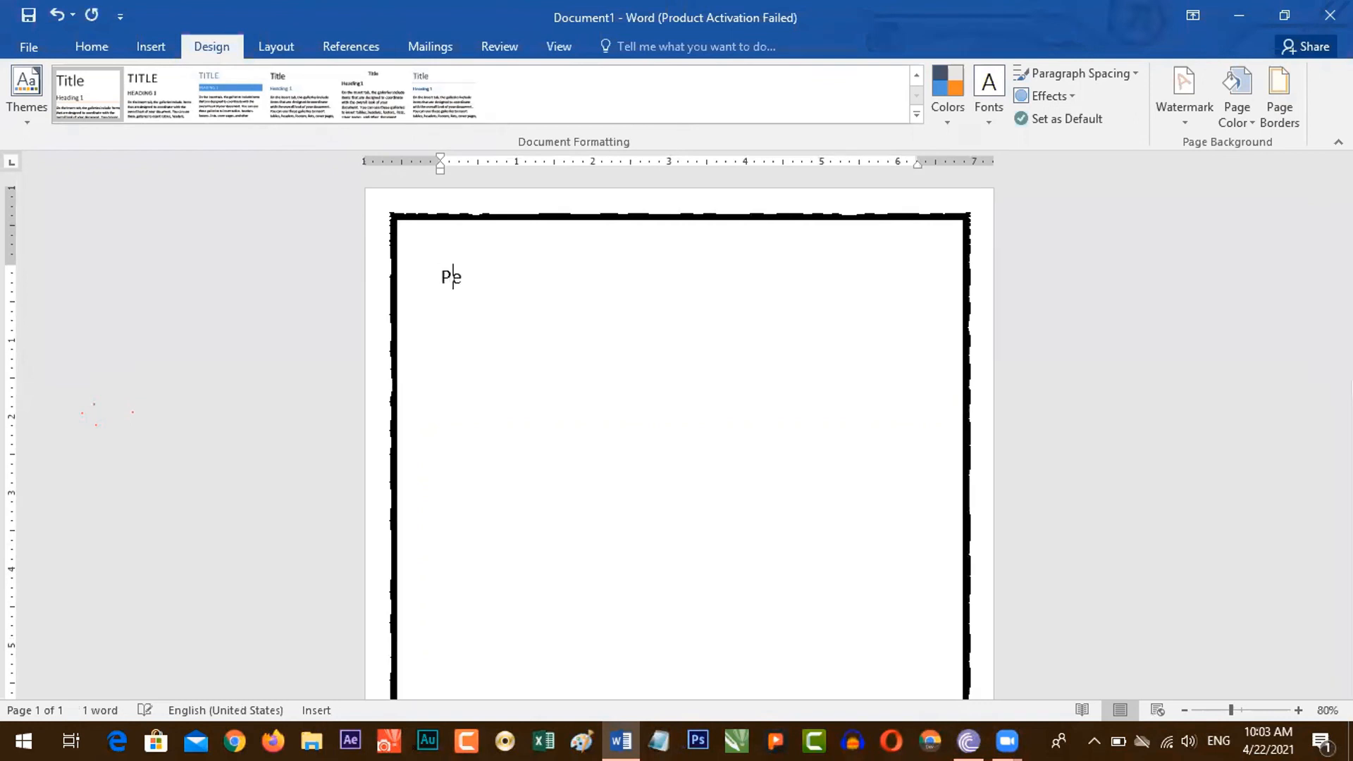
{"action": "type", "text": "rsonal Information"}
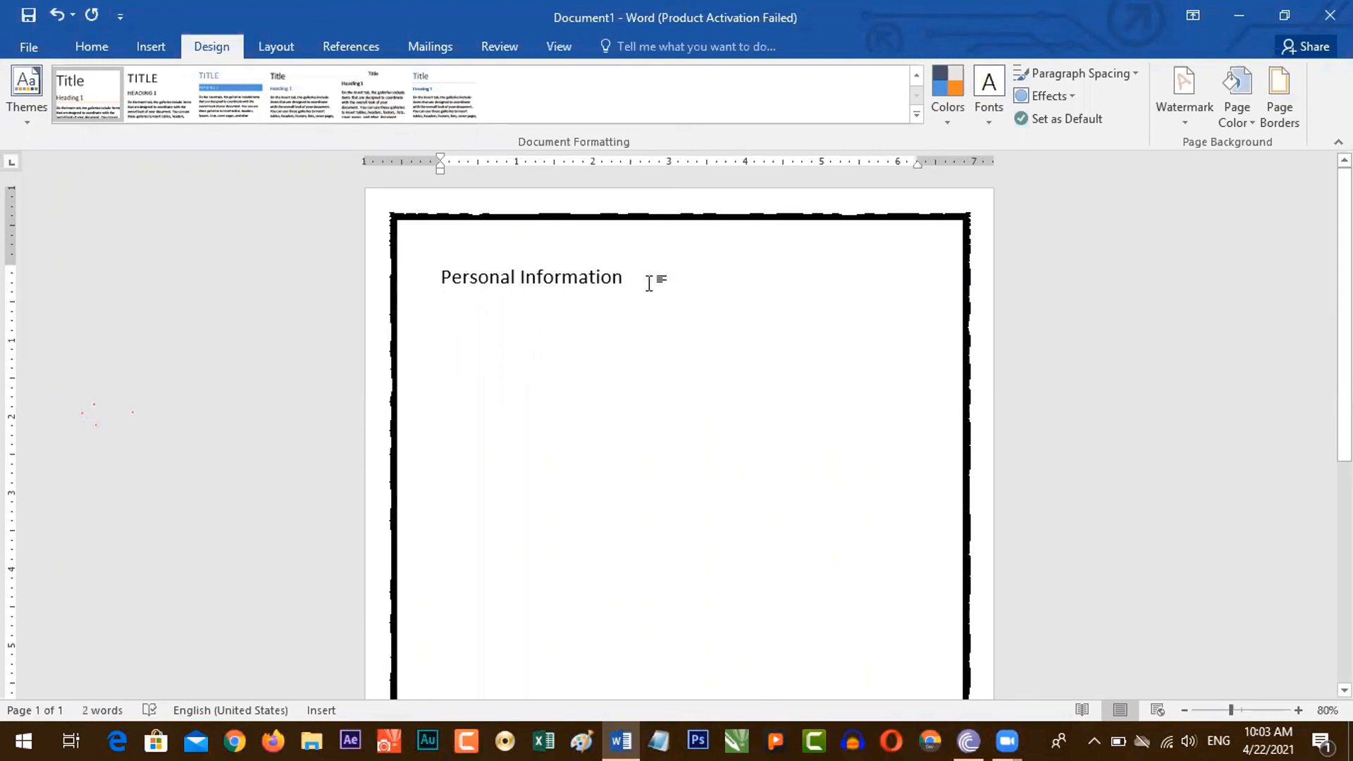
{"action": "left_click_drag", "start_coordinate": [649, 283], "coordinate": [444, 281]}
{"action": "key", "text": "ctrl+alt+1"}
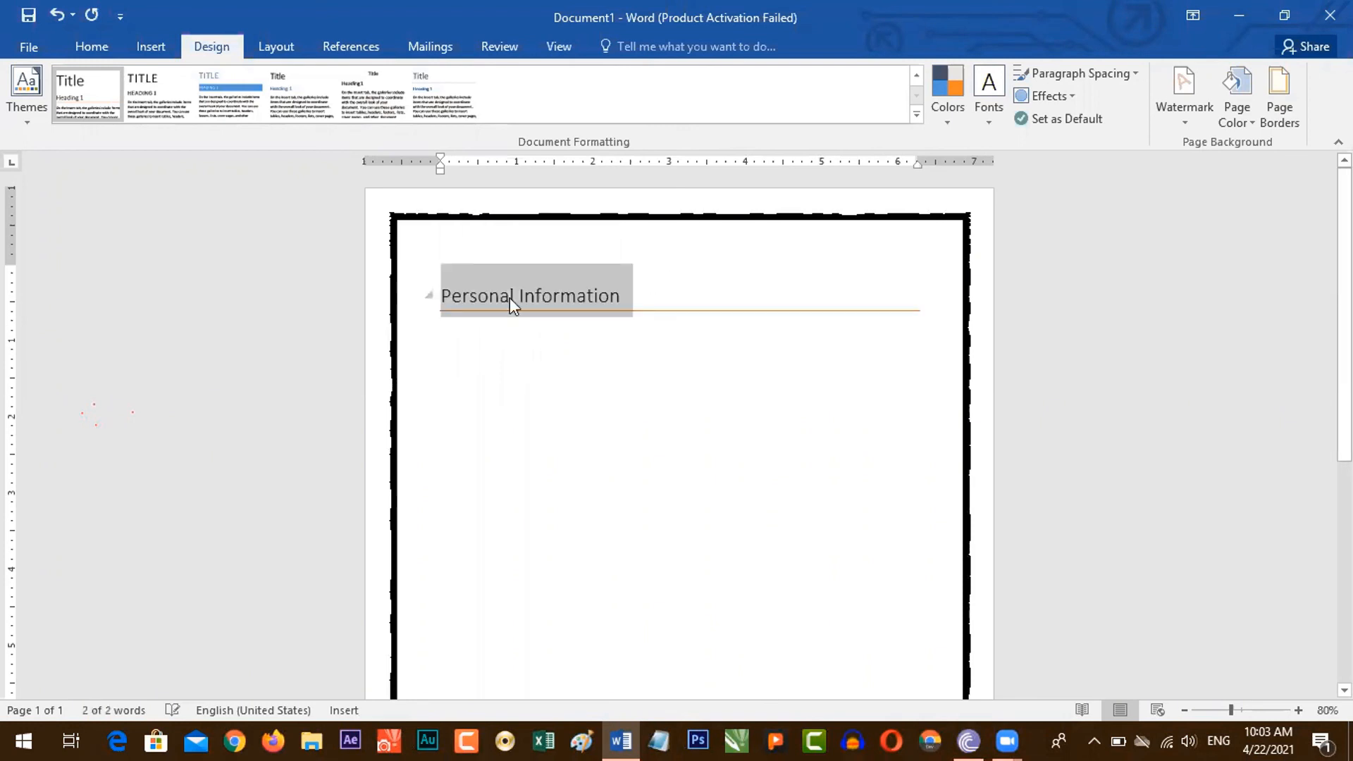
Apply the document style set that shows Heading 1 as white capitals on a solid blue band.
{"action": "left_click", "coordinate": [538, 322]}
{"action": "left_click", "coordinate": [525, 339]}
{"action": "left_click", "coordinate": [628, 298]}
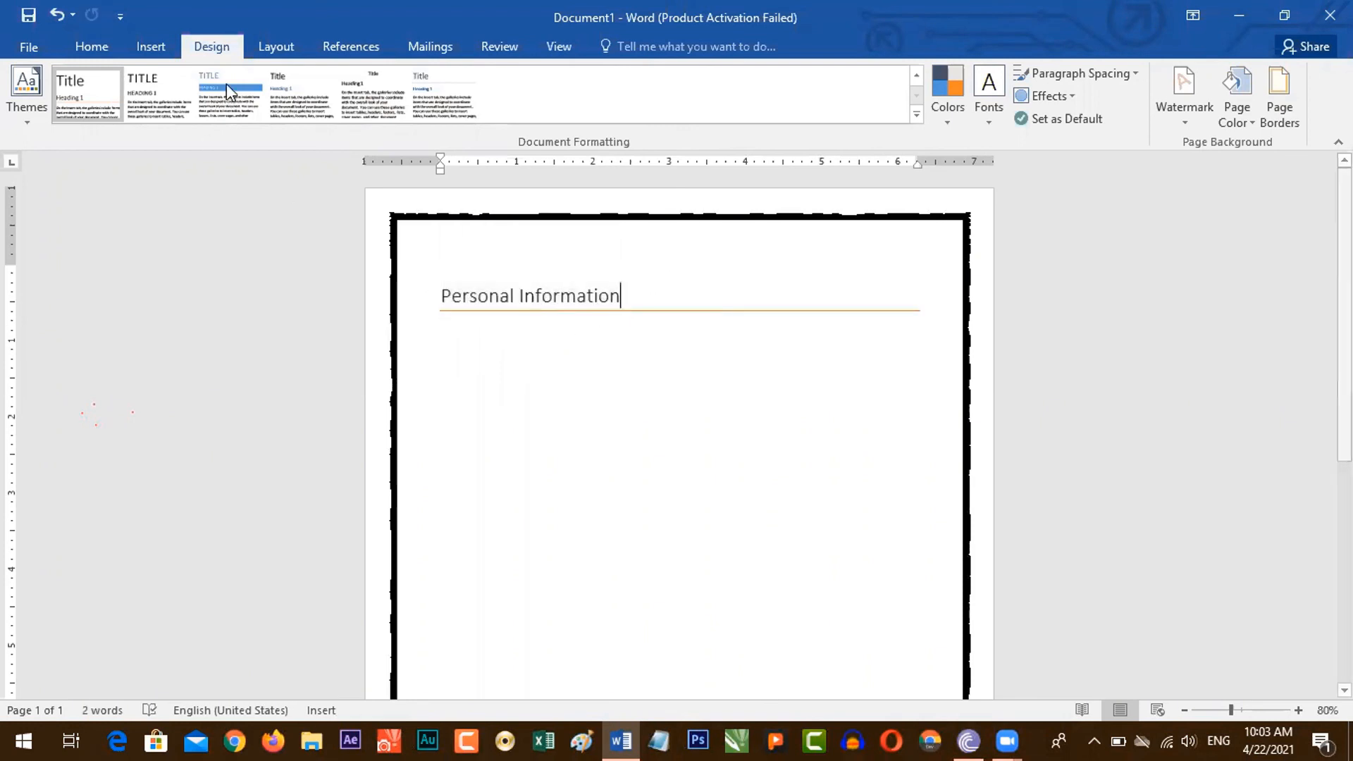
{"action": "left_click", "coordinate": [228, 86]}
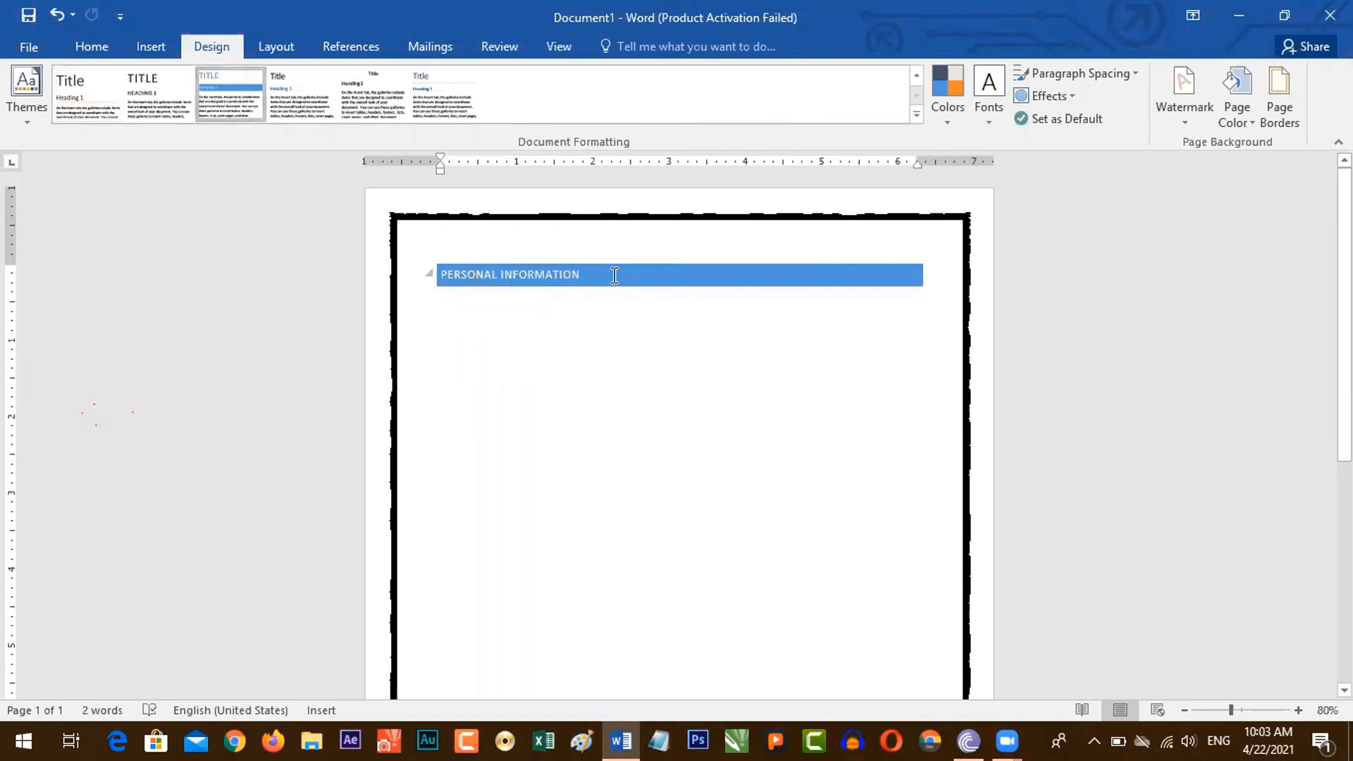
Add "Name:" and "Father Name:" lines below the Personal Information heading, each filled in with random placeholder letters.
{"action": "key", "text": "Return"}
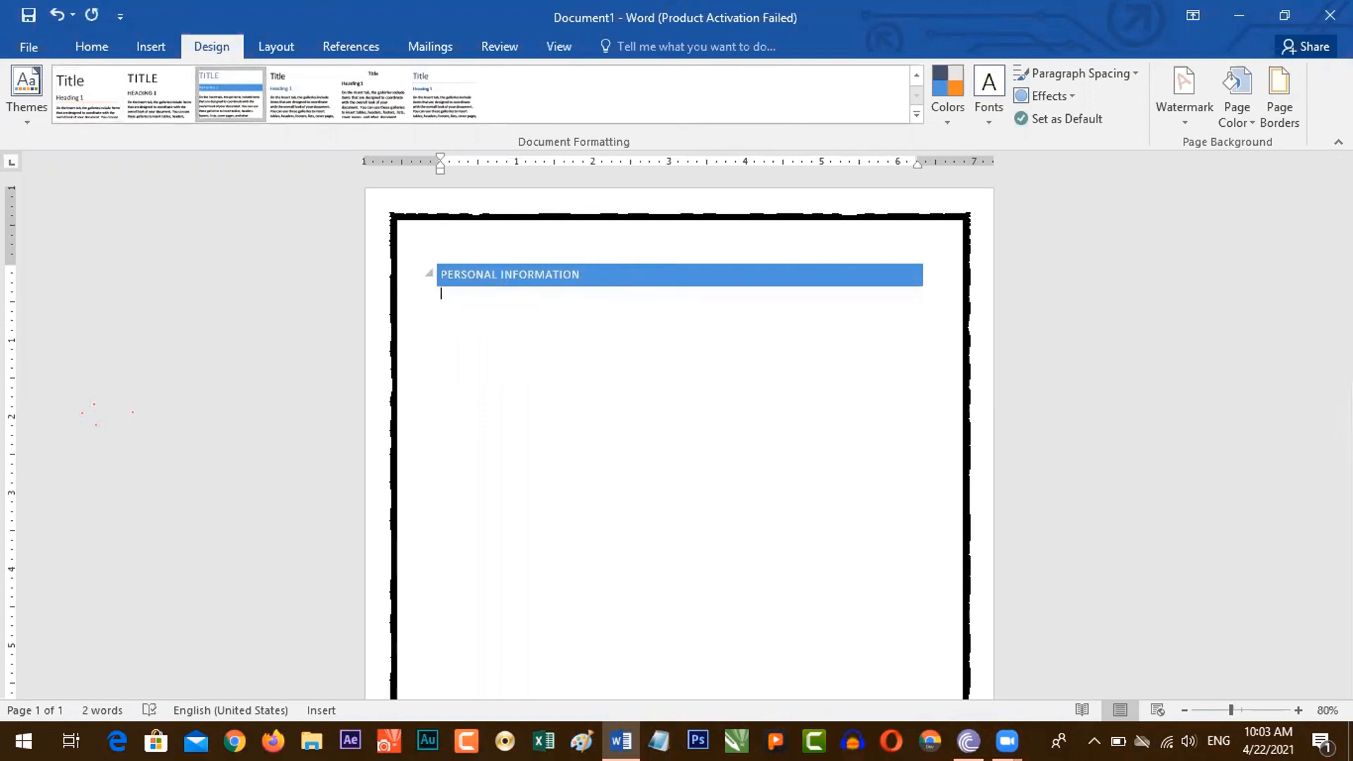
{"action": "key", "text": "Return"}
{"action": "type", "text": "Name:"}
{"action": "type", "text": "afsdfsdaf"}
{"action": "key", "text": "Return"}
{"action": "type", "text": "Father Name"}
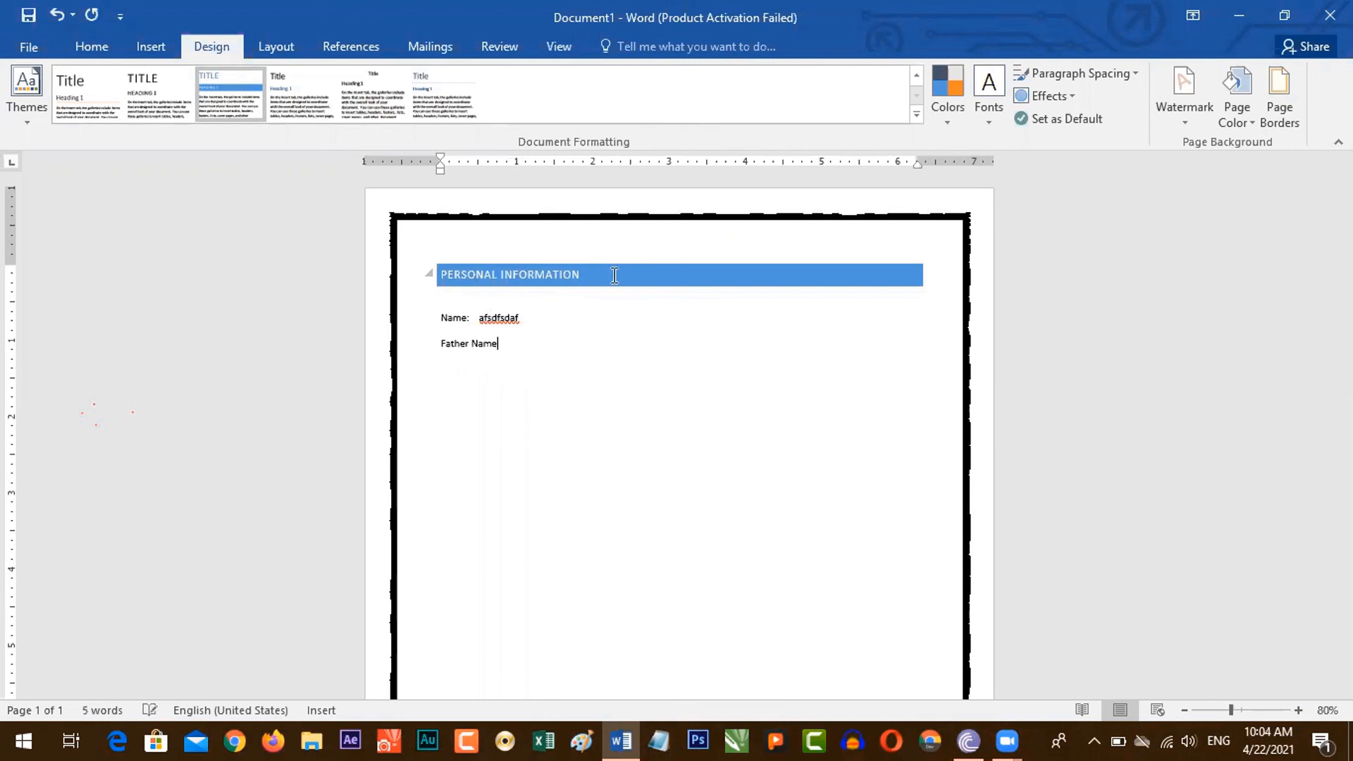
{"action": "type", "text": ": dsfsdfsdfsd"}
{"action": "key", "text": "Return"}
Add a Heading 1 line "EXPERIENCE" below the father's name line, followed by the body text "3 MONTHS OF EXTE".
{"action": "key", "text": "ctrl+alt+1"}
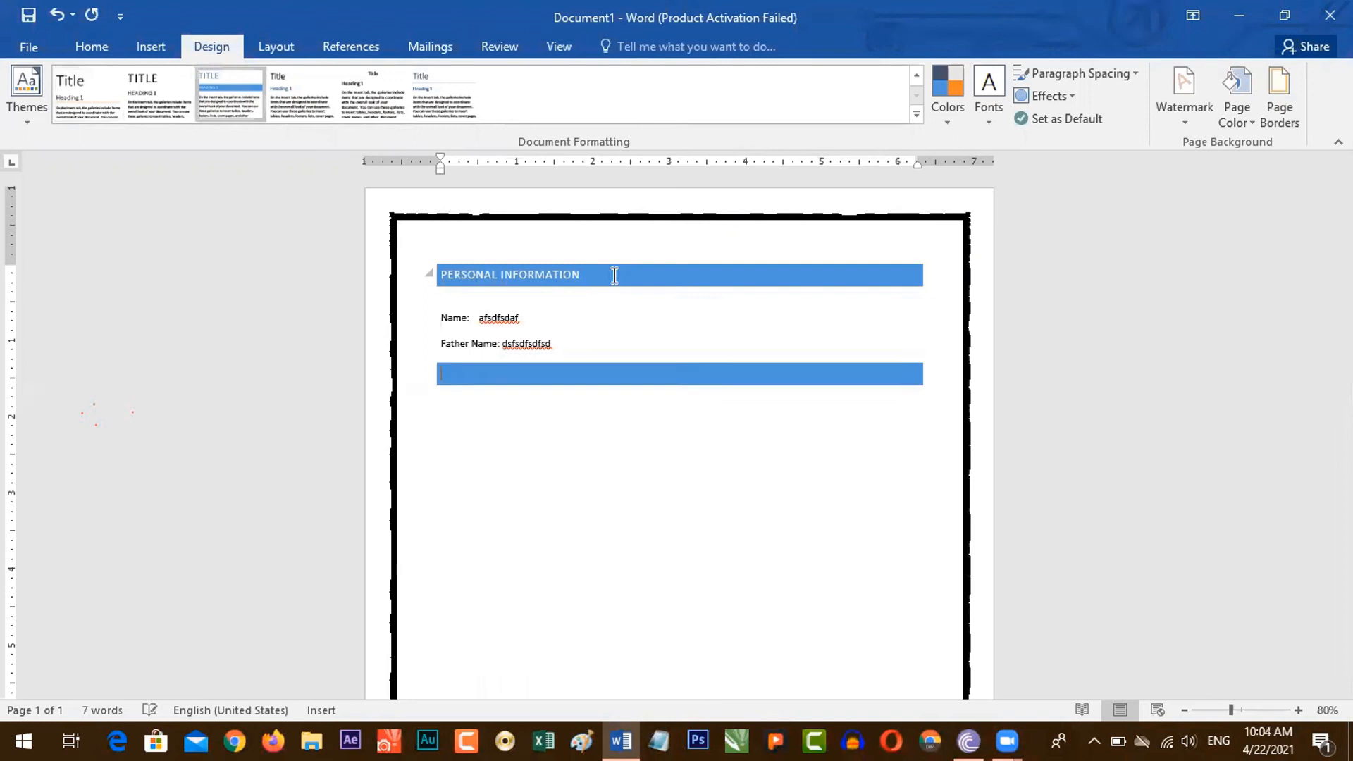
{"action": "type", "text": "EXPERIENCE"}
{"action": "key", "text": "Return"}
{"action": "type", "text": "3 MONTHS "}
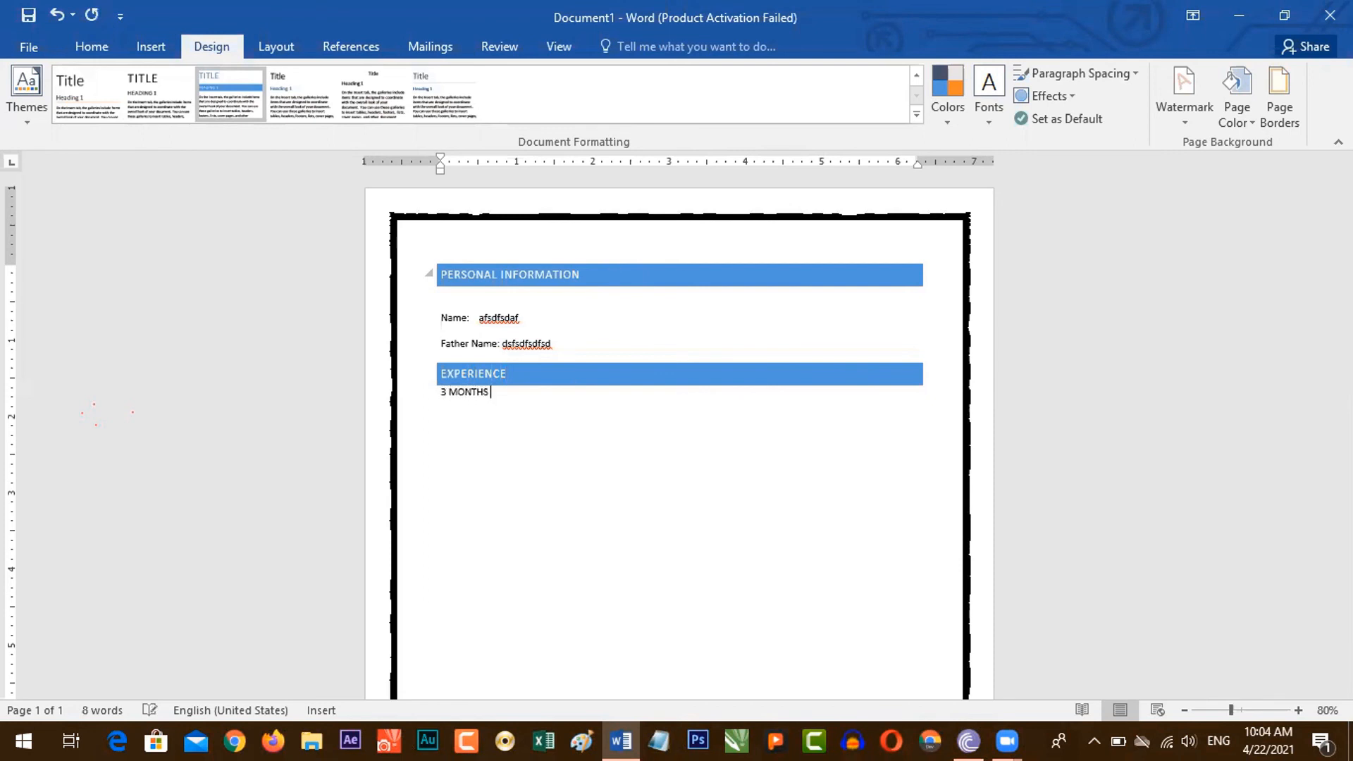
{"action": "type", "text": "OF EXTE"}
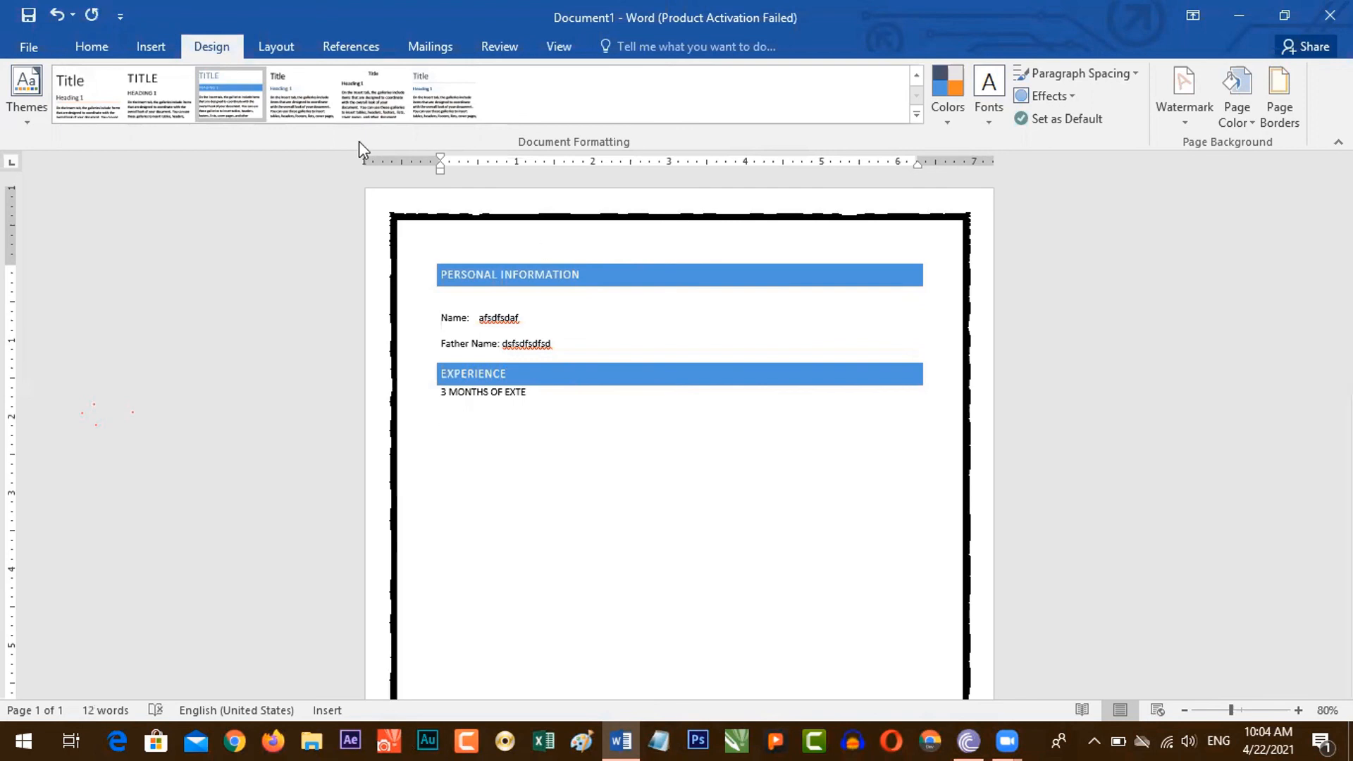
Add a Heading 1 line "HOBBIES" below the experience text, followed by the body lines "SADFSDFAS" and "DSFDFASF".
{"action": "key", "text": "ctrl+alt+1"}
{"action": "type", "text": "HOBBIES "}
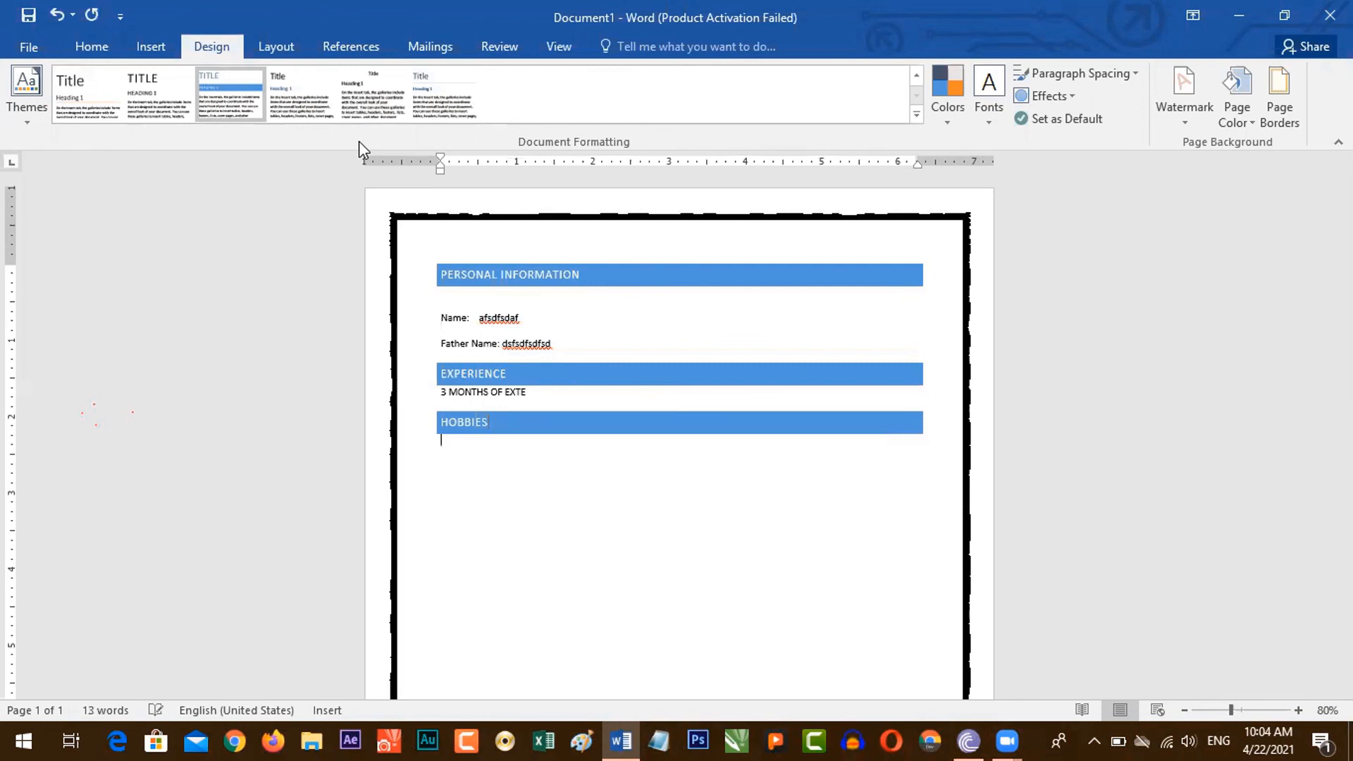
{"action": "type", "text": "SADFSDFAS"}
{"action": "key", "text": "Return"}
{"action": "type", "text": "DSFDFASF"}
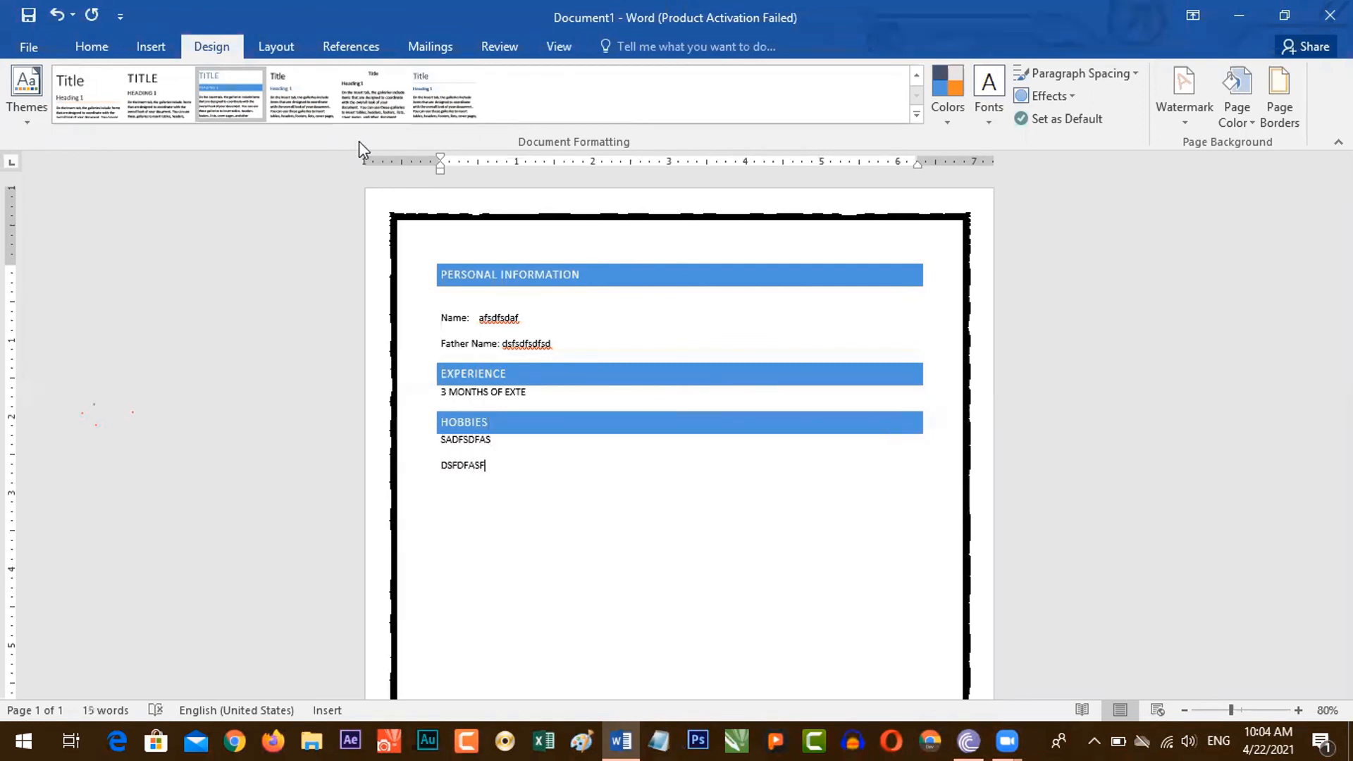